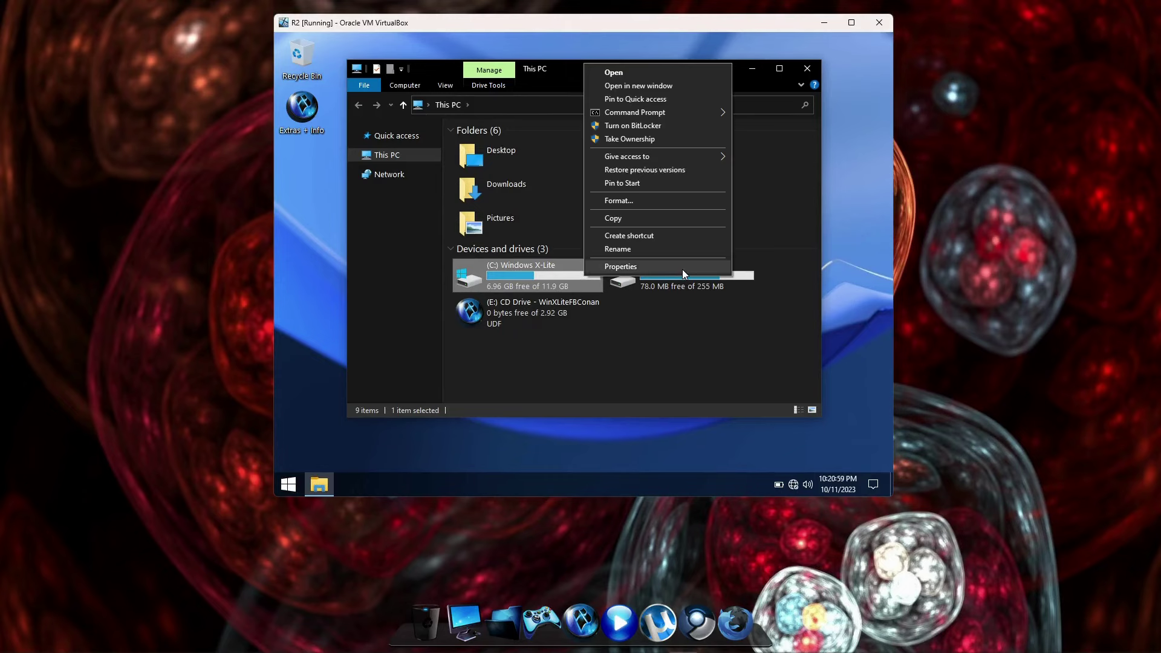
# Open the properties of the Windows X-Lite (C:) drive and move the dialog clear of the drive list.
pyautogui.click(683, 273)
pyautogui.moveTo(720, 181); pyautogui.dragTo(632, 129)
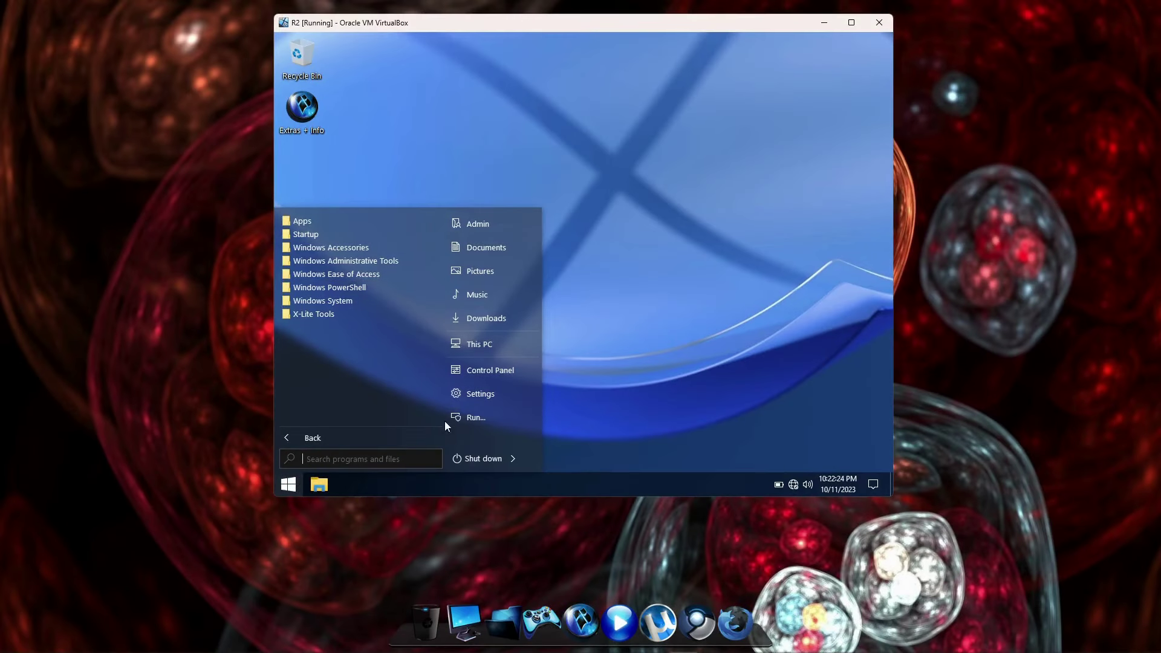
# Run winver to show the Windows version and move the About Windows dialog towards the middle of the desktop.
pyautogui.click(477, 418)
pyautogui.moveTo(445, 334); pyautogui.dragTo(583, 212)
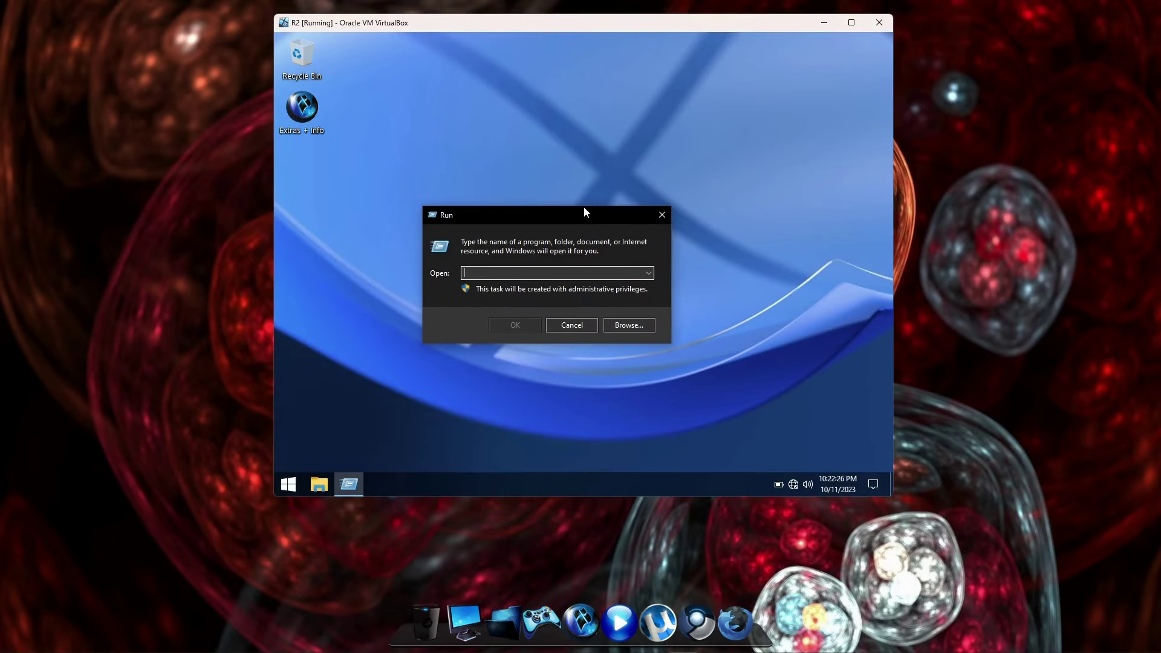
pyautogui.write('winver')
pyautogui.press('Return')
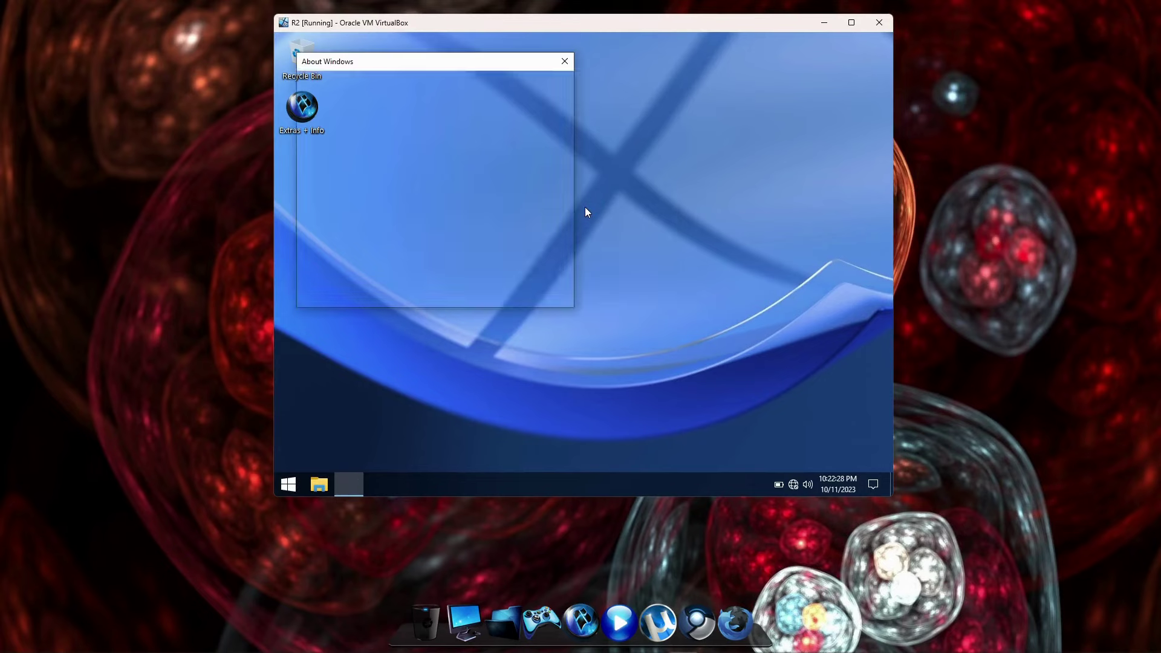
pyautogui.click(487, 66)
pyautogui.moveTo(487, 65); pyautogui.dragTo(613, 125)
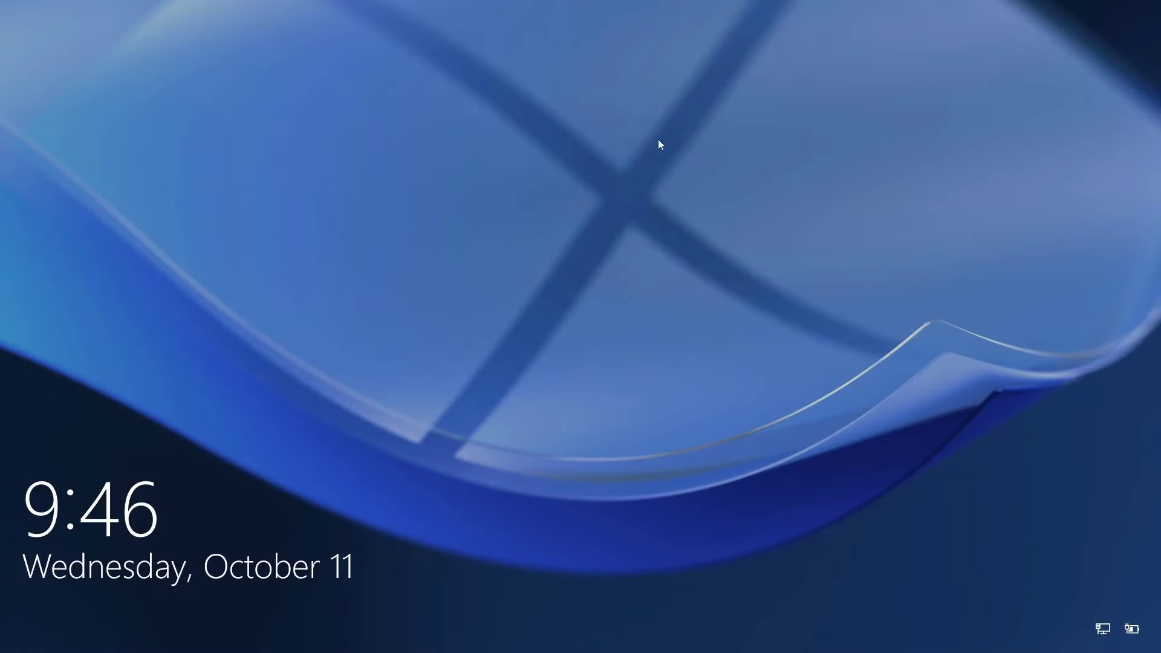
# Dismiss the lock screen and sign in to the Admin account.
pyautogui.click(579, 262)
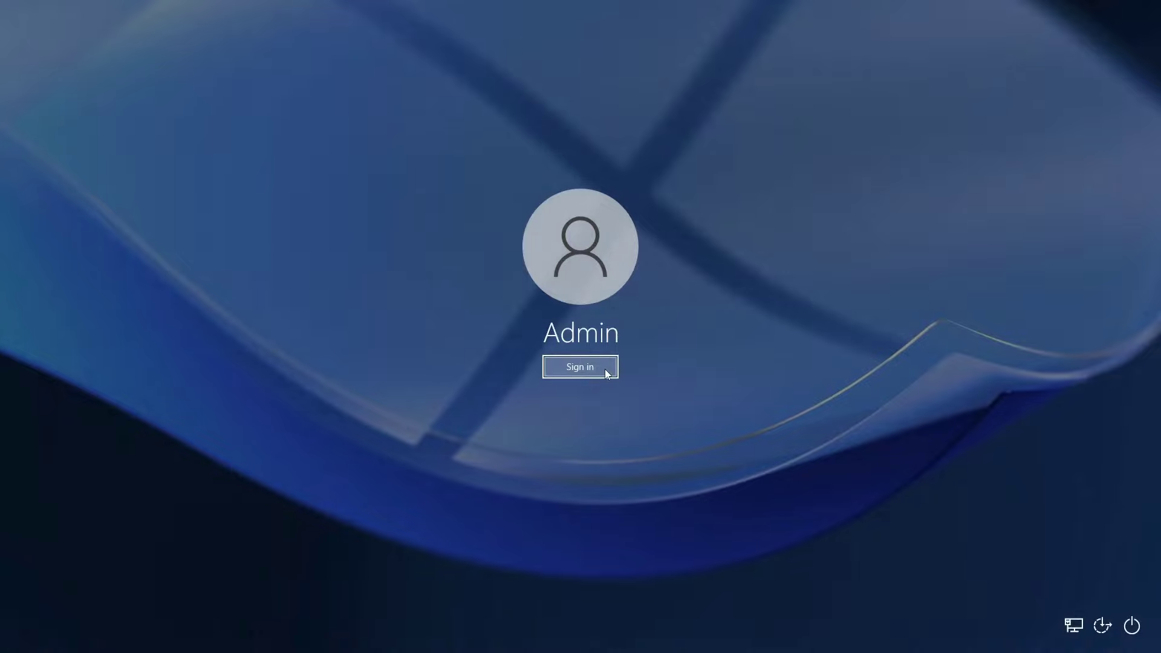
pyautogui.click(607, 373)
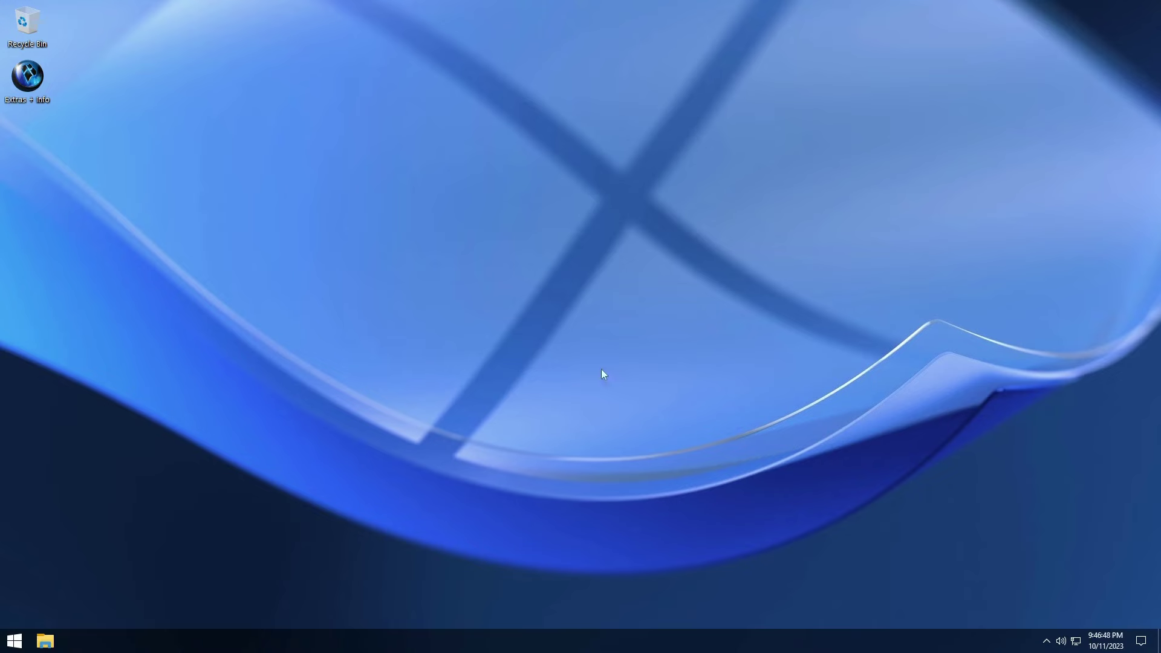
# Run winver, centre the About Windows dialog to read the Windows version and build, and close it.
pyautogui.click(27, 638)
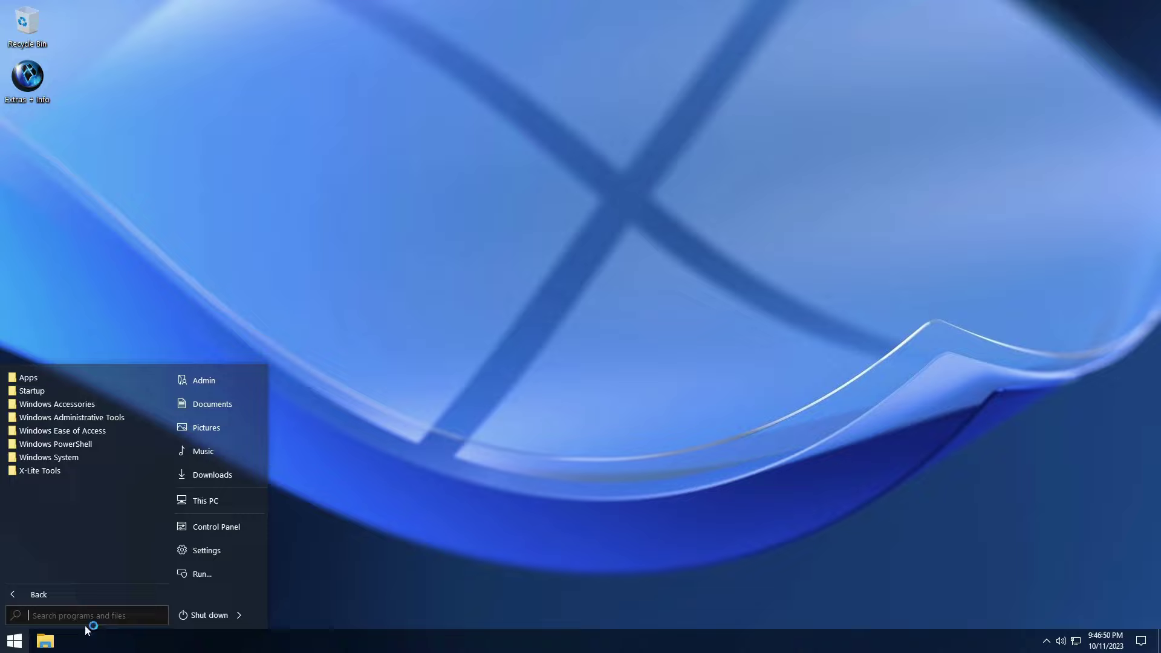
pyautogui.click(199, 574)
pyautogui.moveTo(183, 494); pyautogui.dragTo(491, 373)
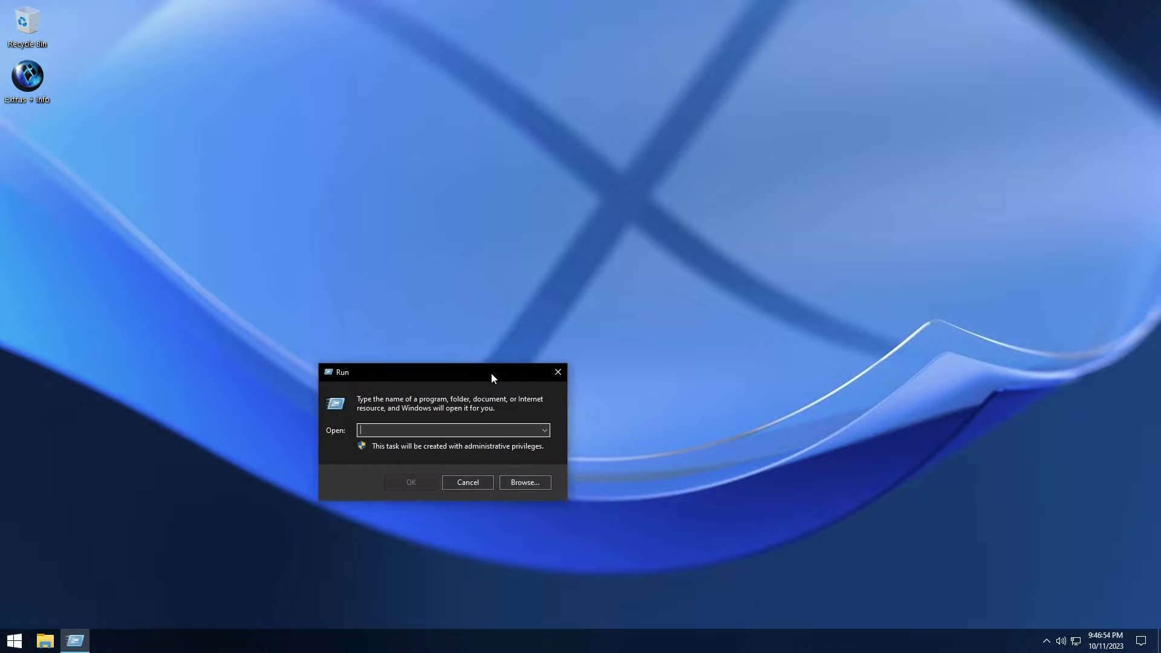
pyautogui.write('winver')
pyautogui.click(431, 483)
pyautogui.moveTo(200, 30); pyautogui.dragTo(600, 203)
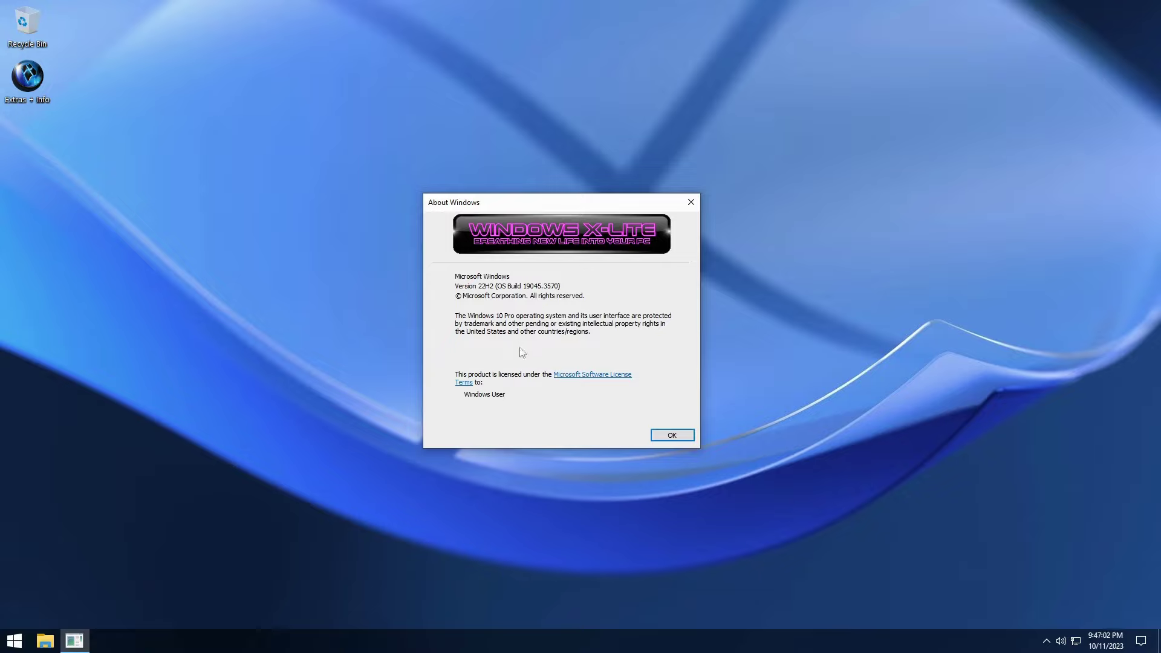
pyautogui.click(670, 436)
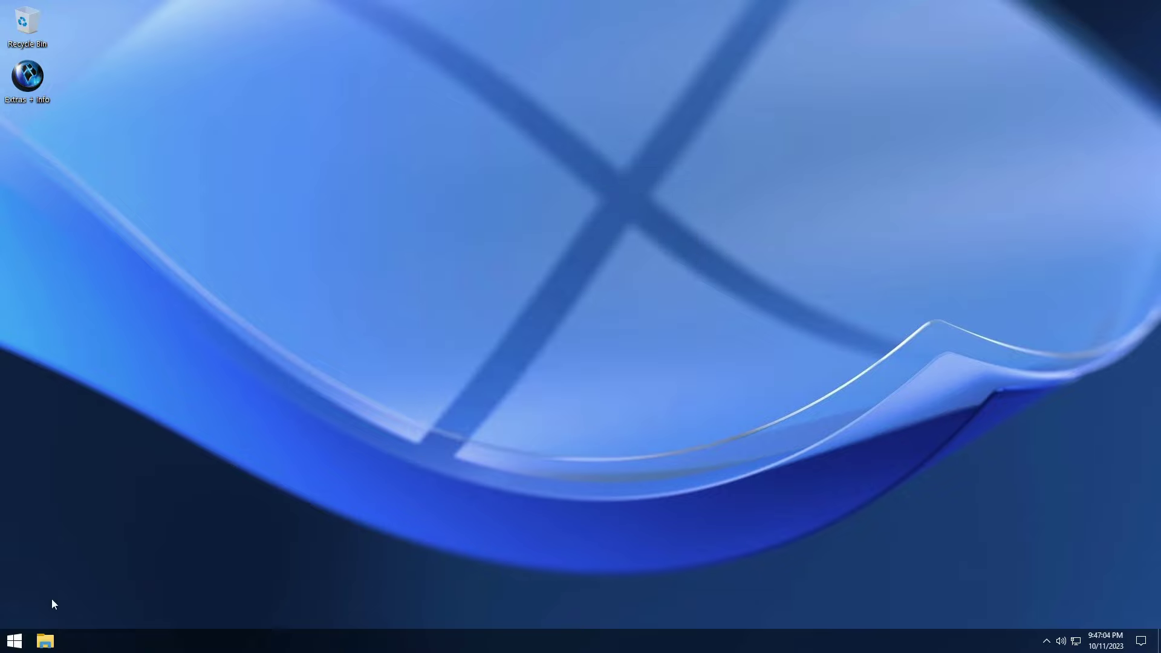
# Open File Explorer at This PC and look through the Startup and Windows Accessories program folders.
pyautogui.click(46, 640)
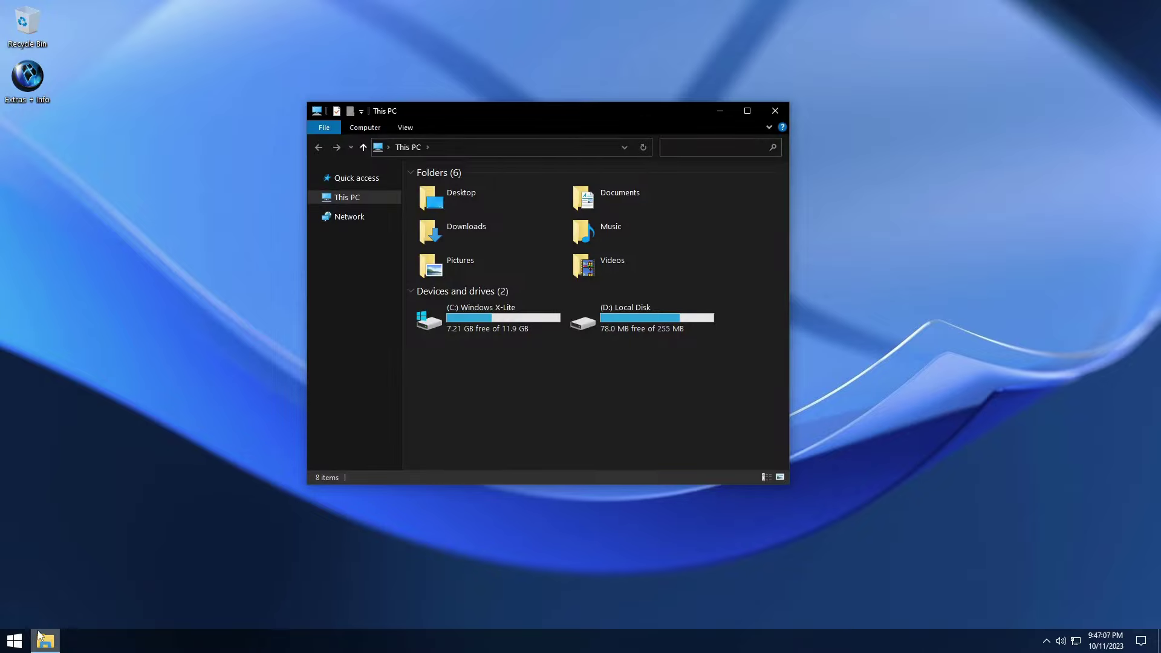
pyautogui.click(15, 640)
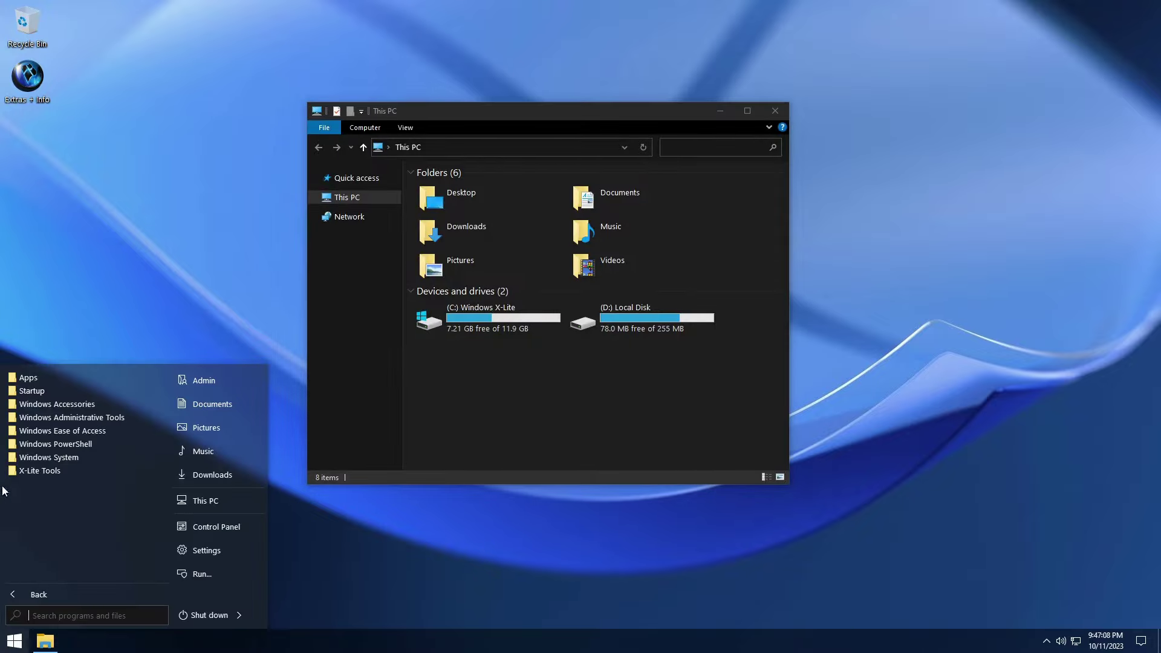
pyautogui.click(38, 392)
pyautogui.click(43, 405)
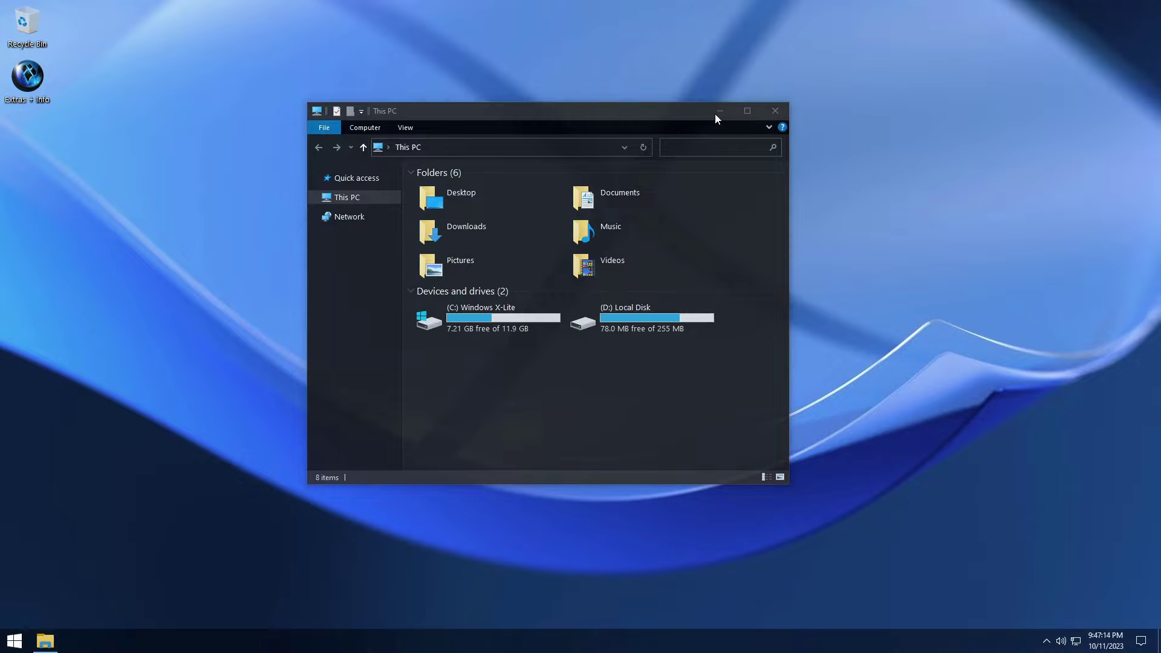
# Check the used and free space in the (C:) drive's properties and close the This PC window.
pyautogui.moveTo(663, 112); pyautogui.dragTo(693, 123)
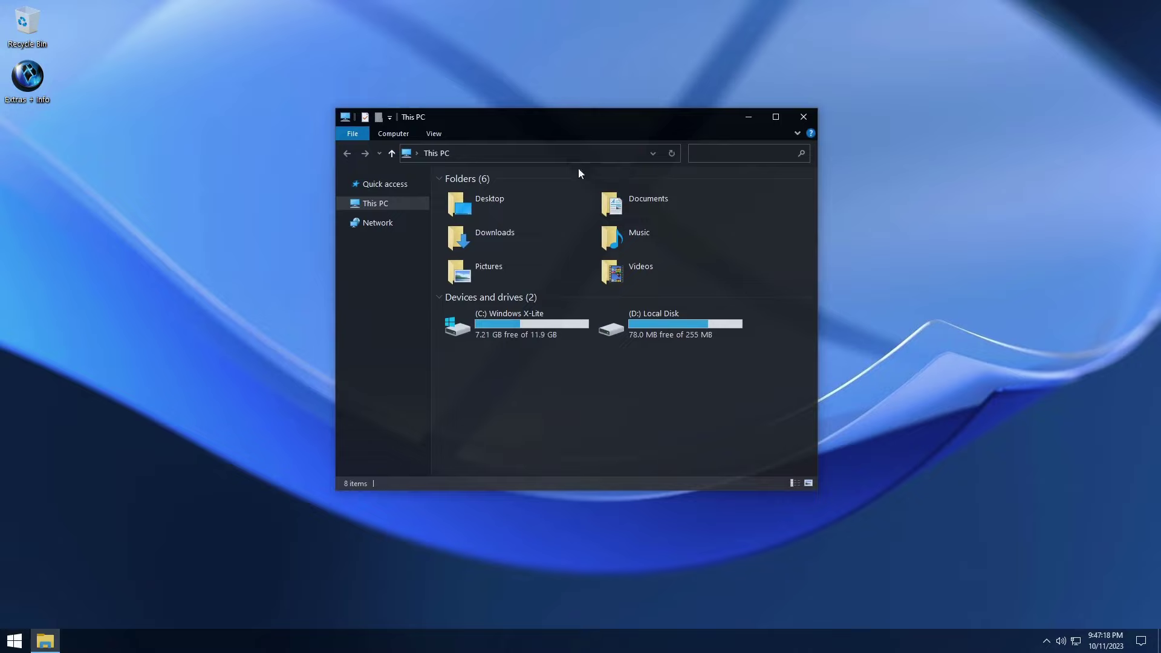
pyautogui.rightClick(550, 329)
pyautogui.click(609, 534)
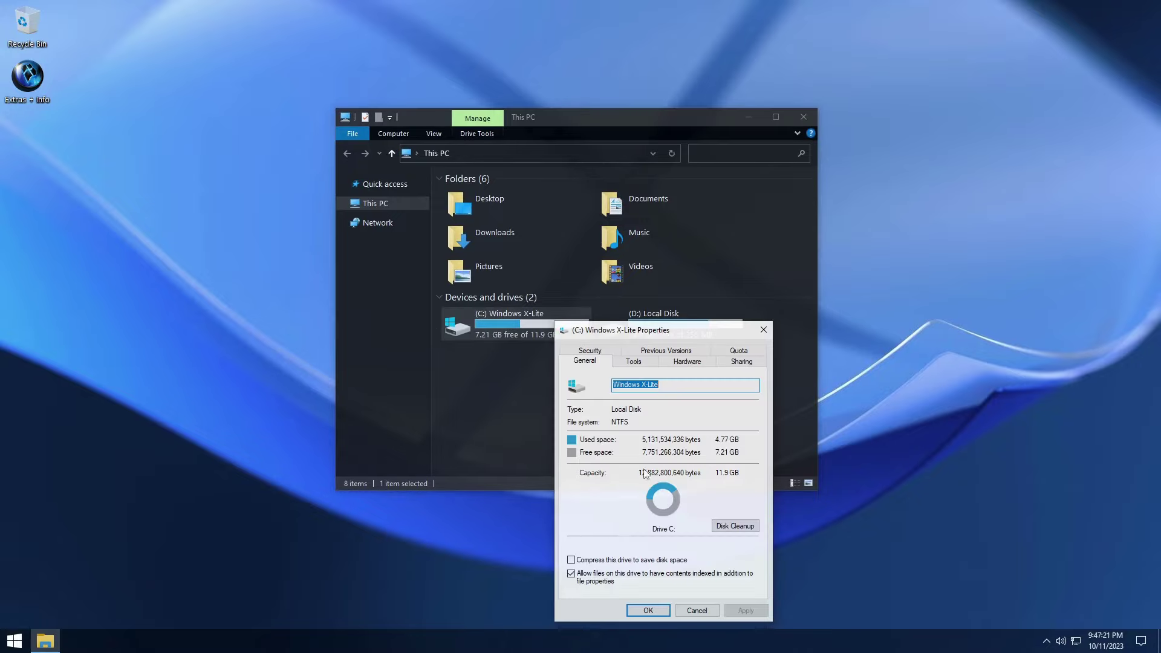
pyautogui.moveTo(690, 330); pyautogui.dragTo(975, 215)
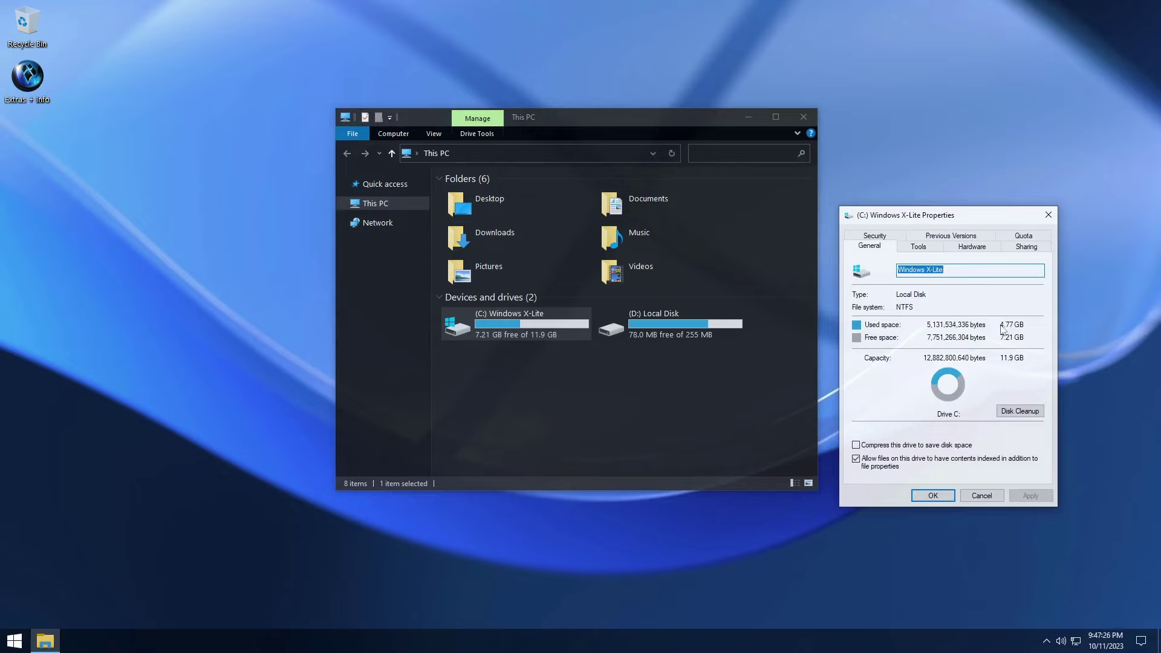
pyautogui.click(946, 496)
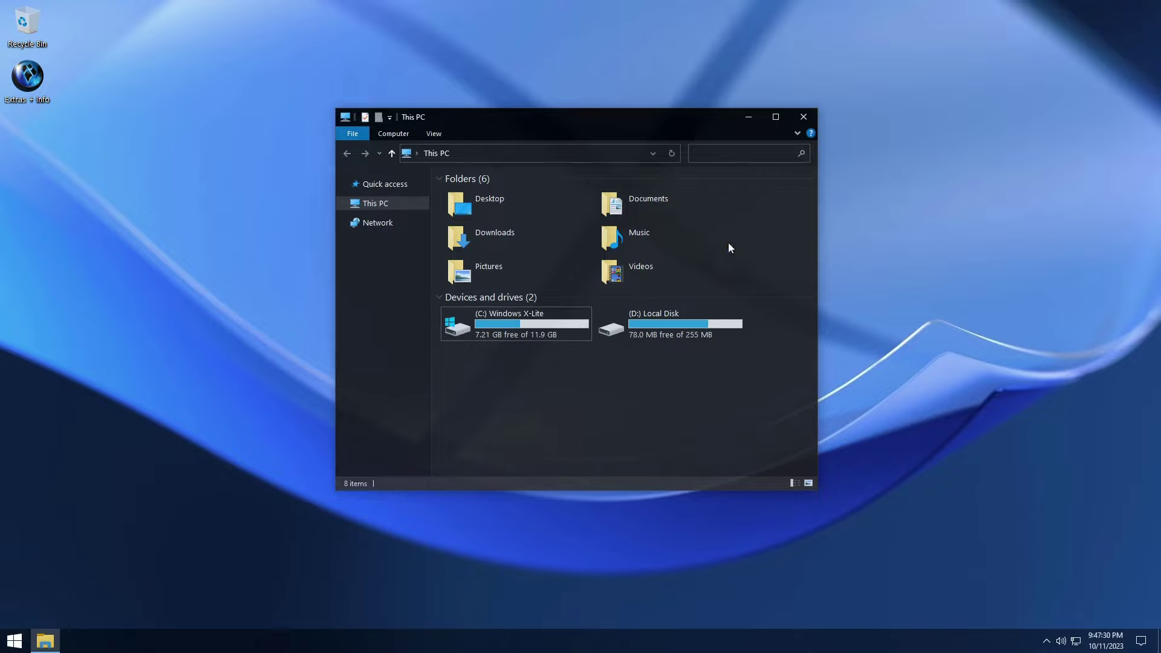
pyautogui.moveTo(653, 125); pyautogui.dragTo(638, 104)
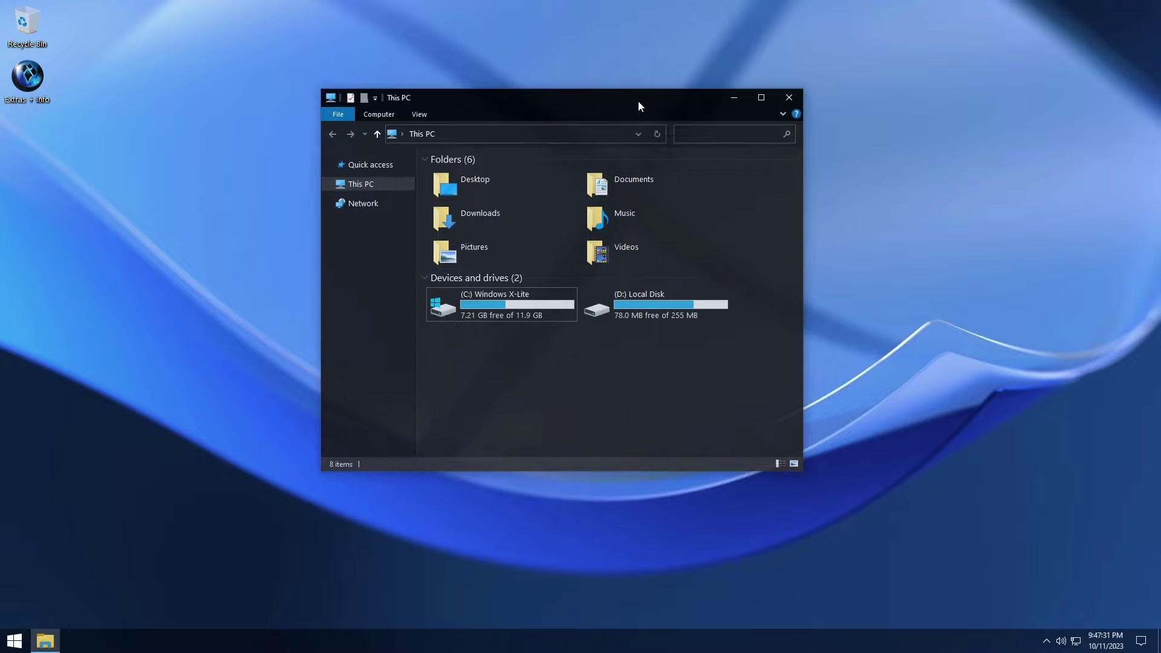
pyautogui.click(786, 98)
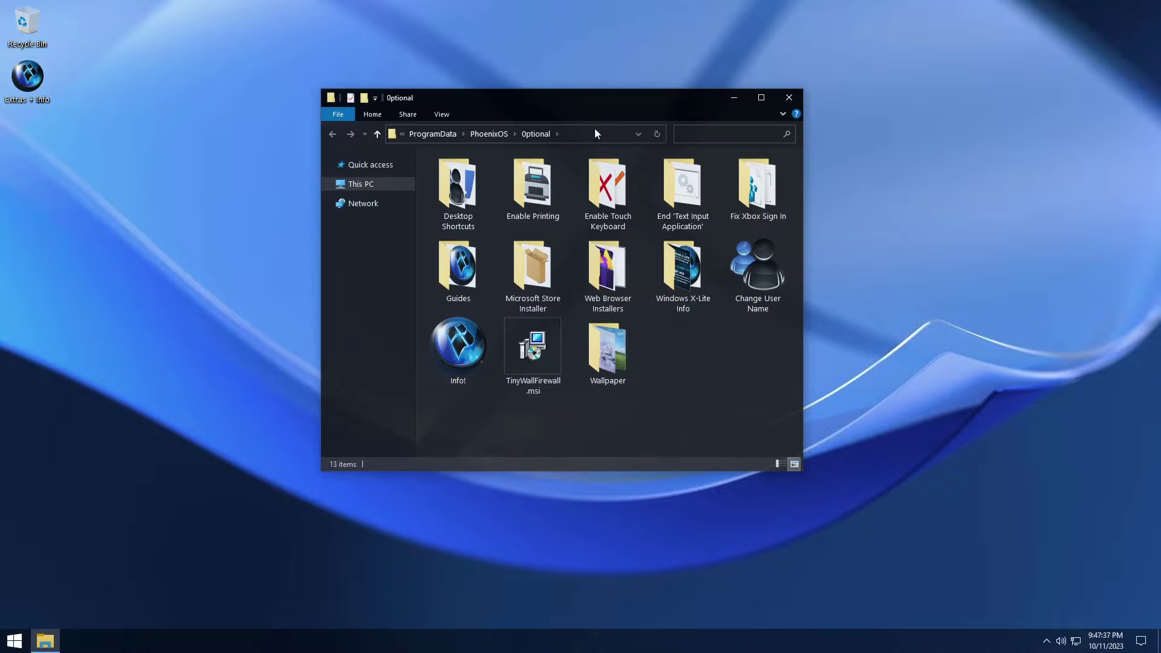
# Launch PowerShell from the Desktop Shortcuts folder, close it, and return to the 0ptional folder.
pyautogui.moveTo(614, 106); pyautogui.dragTo(610, 92)
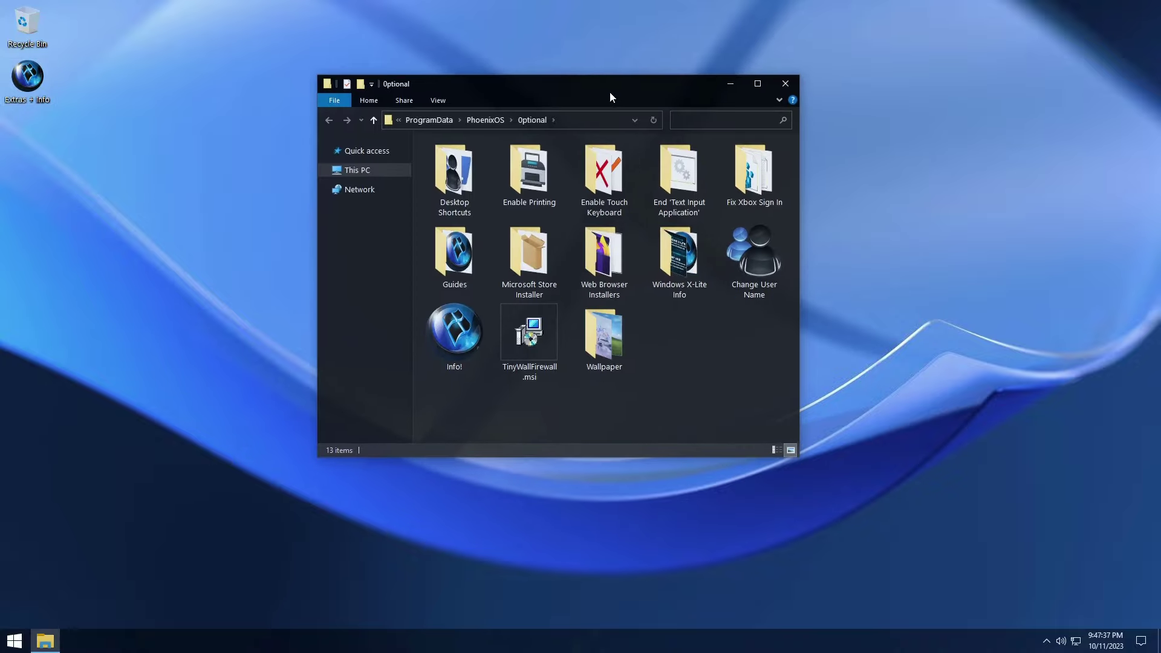
pyautogui.doubleClick(470, 167)
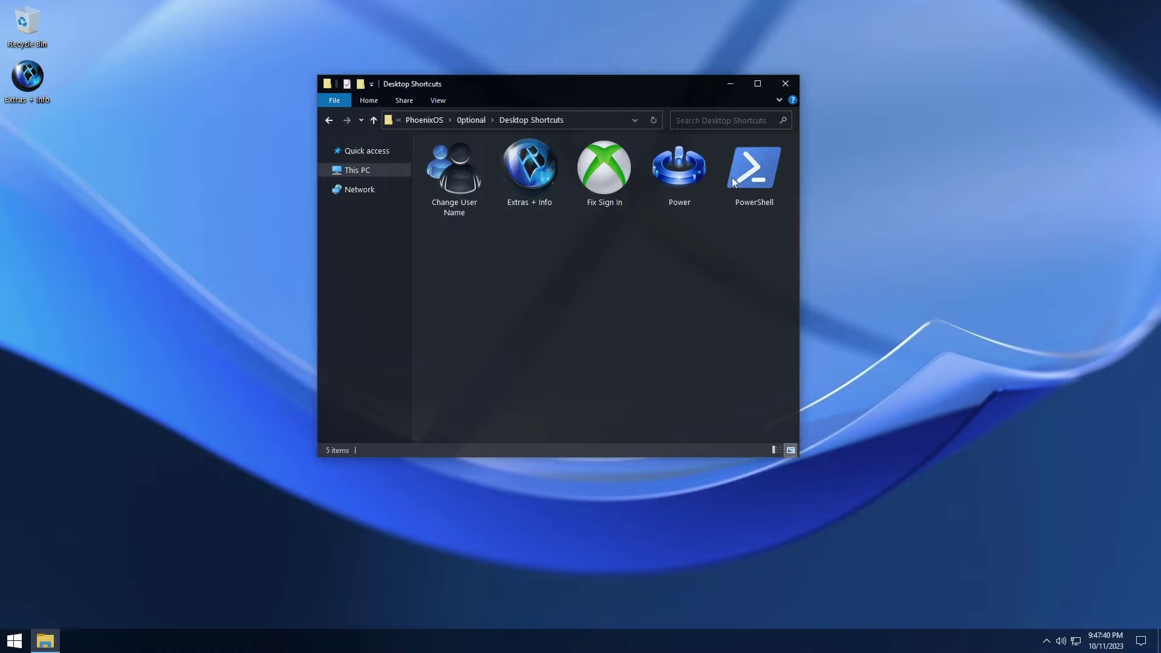
pyautogui.click(755, 175)
pyautogui.doubleClick(755, 175)
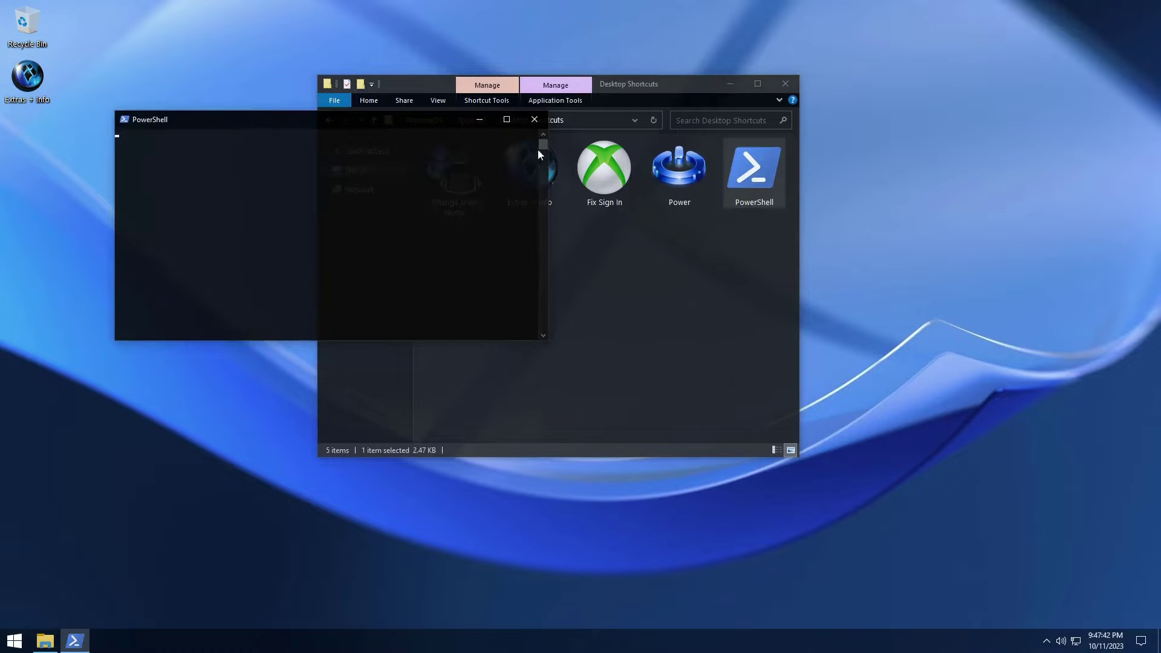
pyautogui.moveTo(391, 117); pyautogui.dragTo(319, 307)
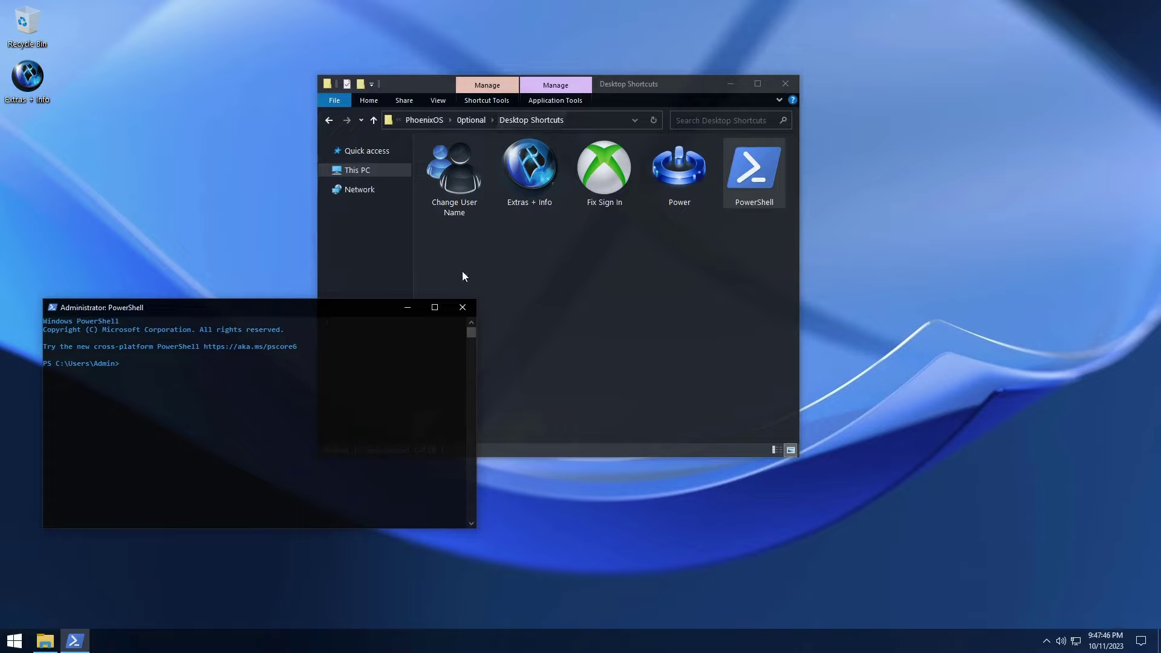
pyautogui.click(462, 307)
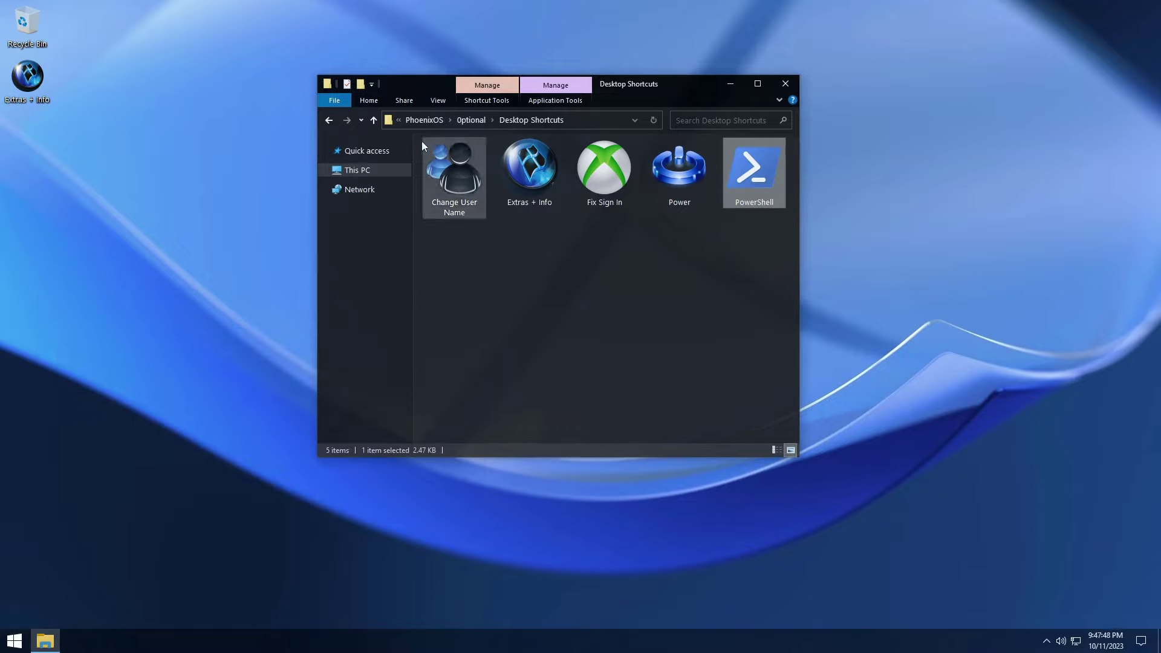
pyautogui.click(373, 120)
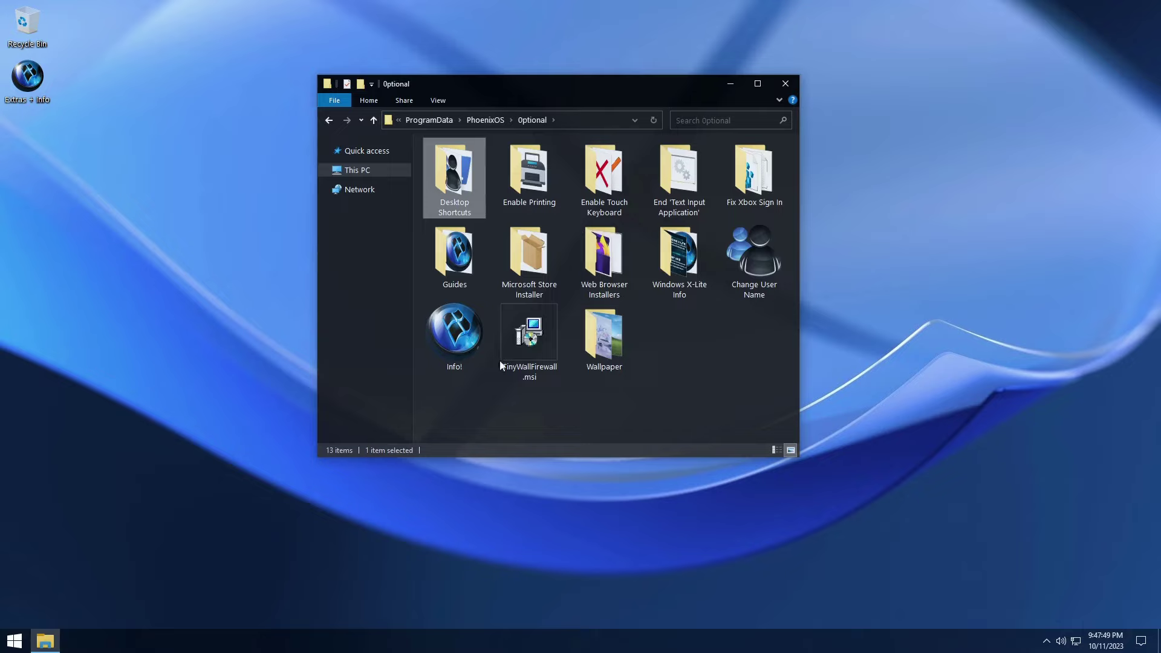
# Look through the Enable Printing, Enable Touch Keyboard and End 'Text Input Application' folders, returning to the 0ptional folder.
pyautogui.doubleClick(529, 175)
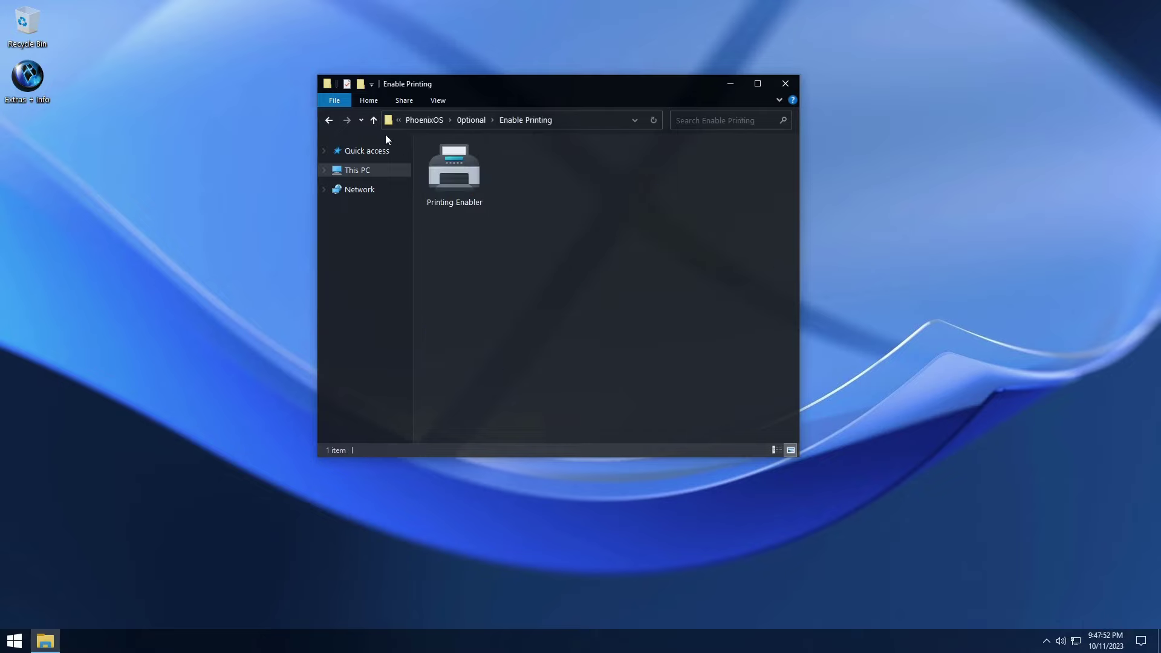
pyautogui.click(374, 121)
pyautogui.doubleClick(608, 179)
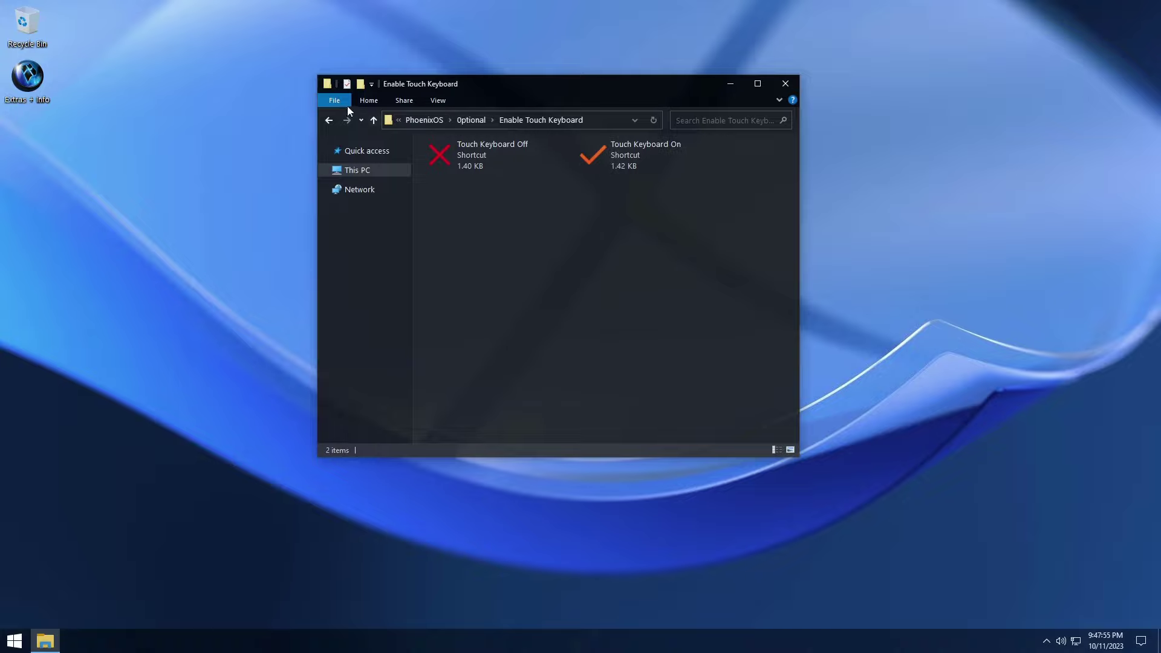
pyautogui.click(372, 120)
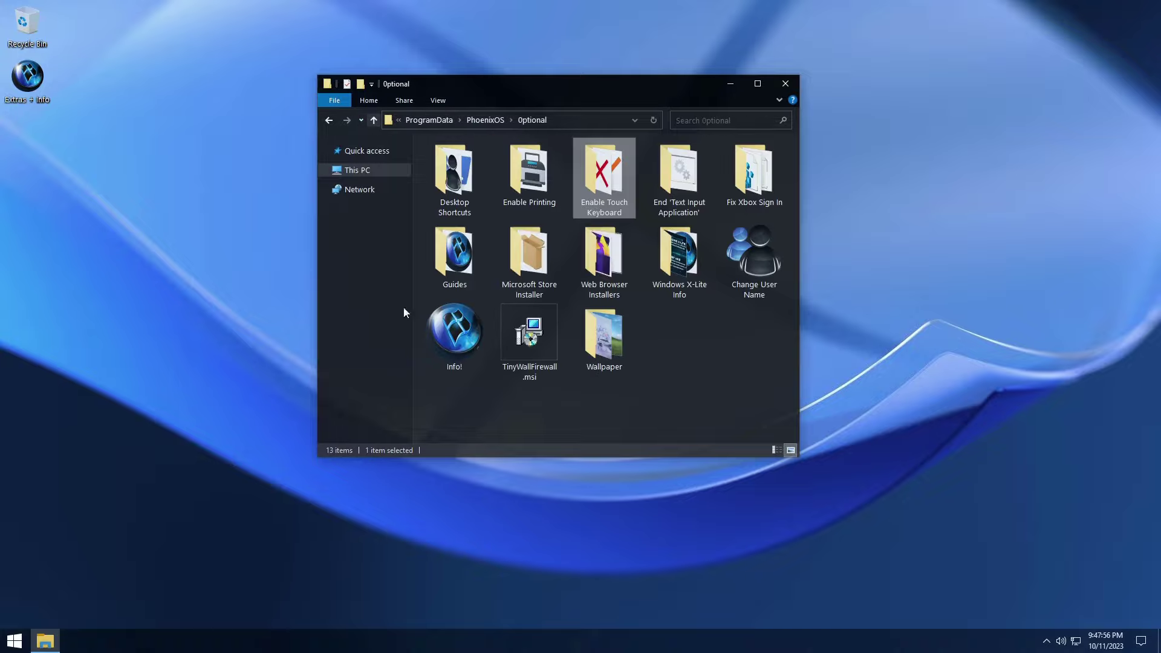
pyautogui.doubleClick(680, 177)
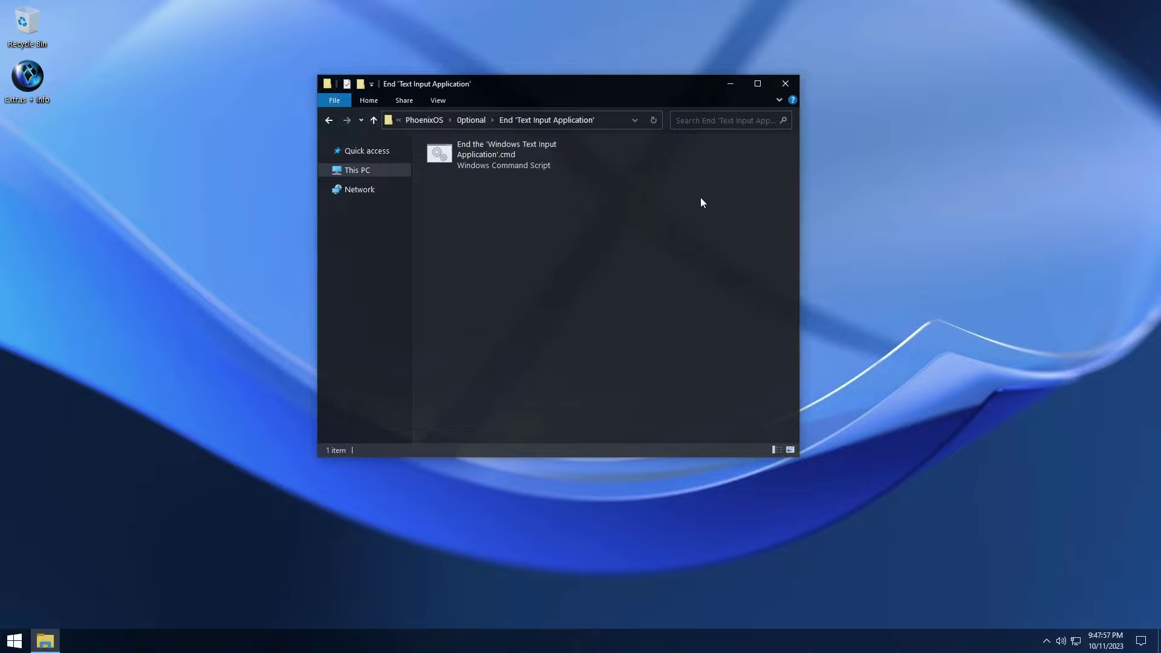
pyautogui.click(373, 120)
# Read Fix Xbox Sign In Info.txt in the Fix Xbox Sign In folder, close it, and return to the 0ptional folder.
pyautogui.click(756, 177)
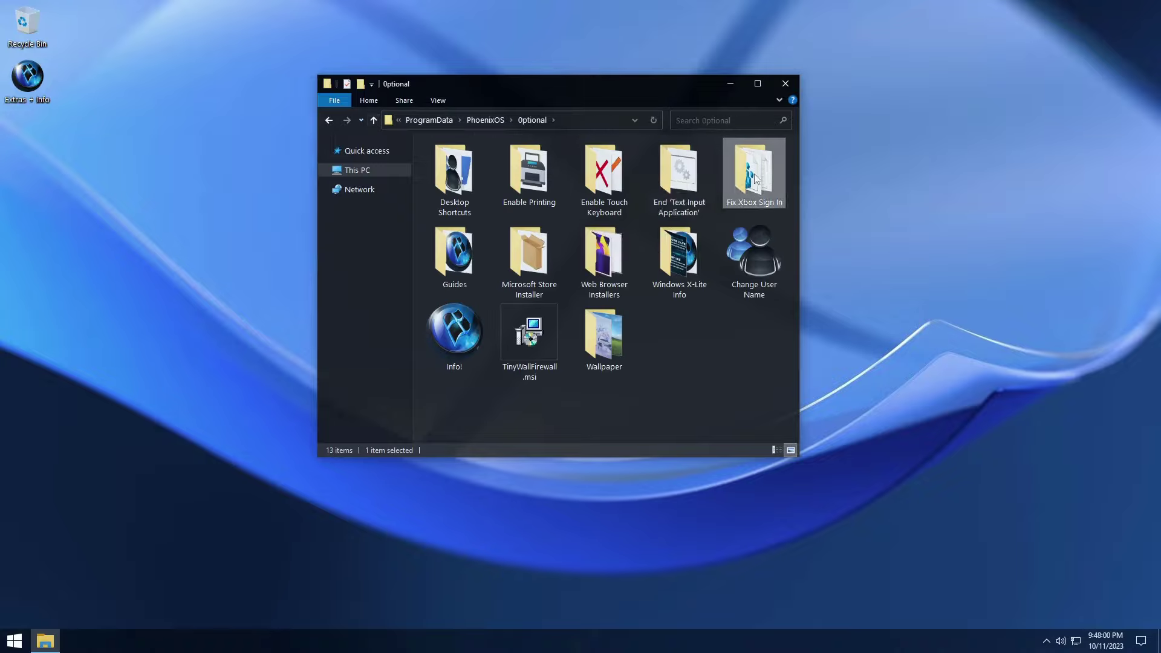
pyautogui.doubleClick(756, 178)
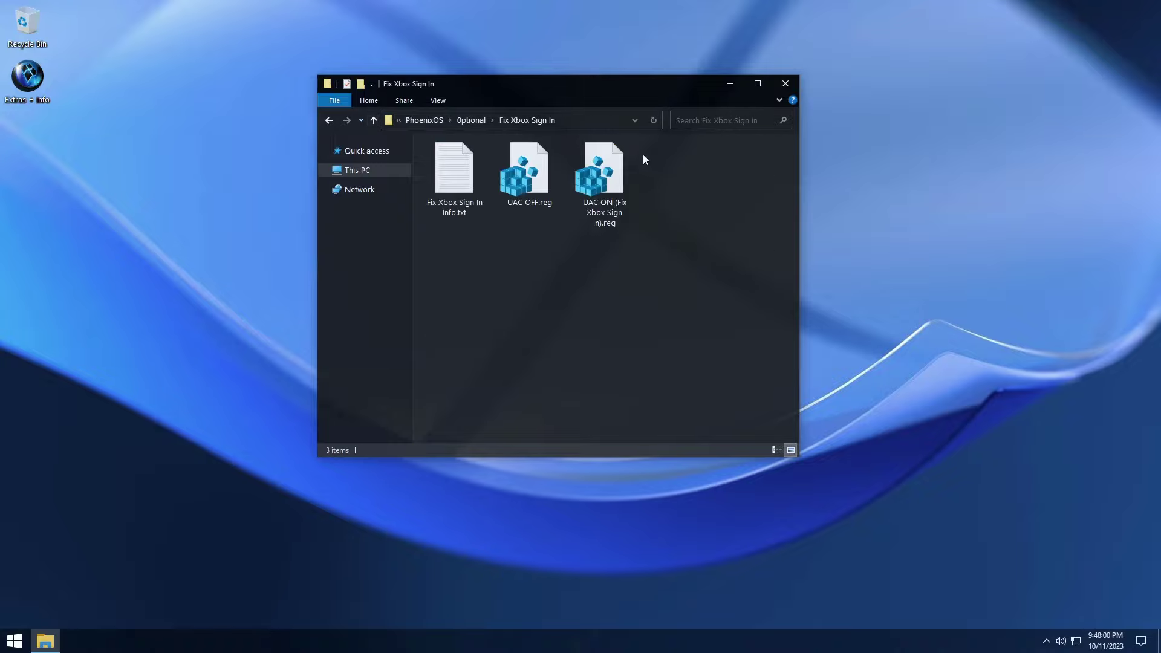
pyautogui.doubleClick(454, 173)
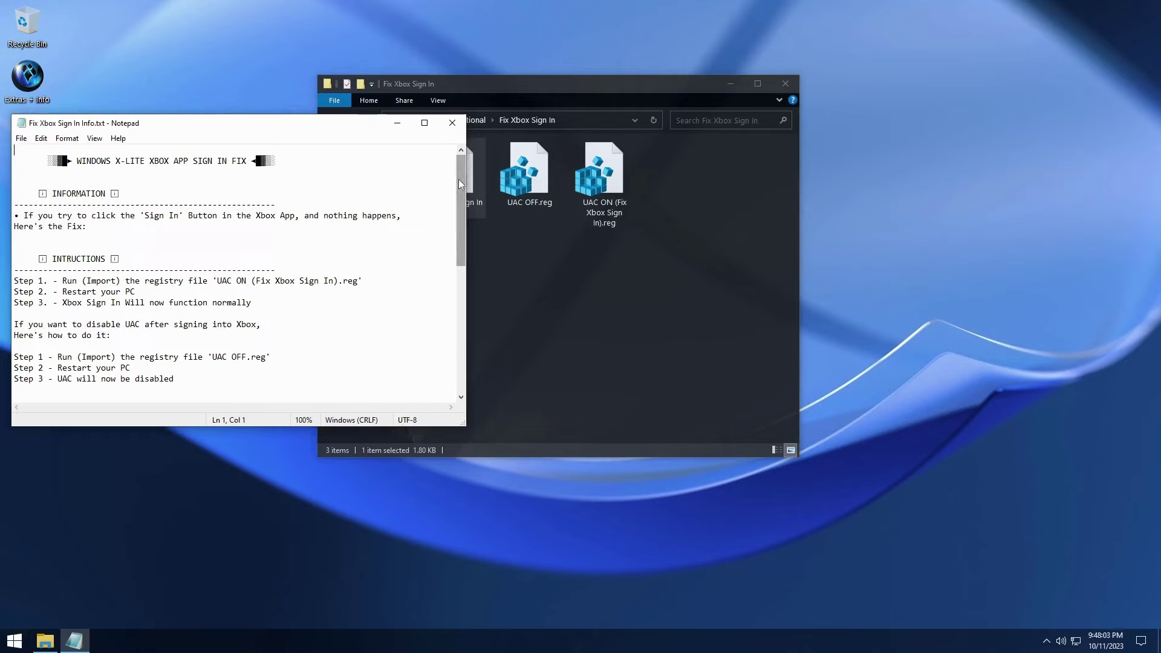
pyautogui.moveTo(459, 179); pyautogui.dragTo(464, 319)
pyautogui.moveTo(464, 194); pyautogui.dragTo(408, 64)
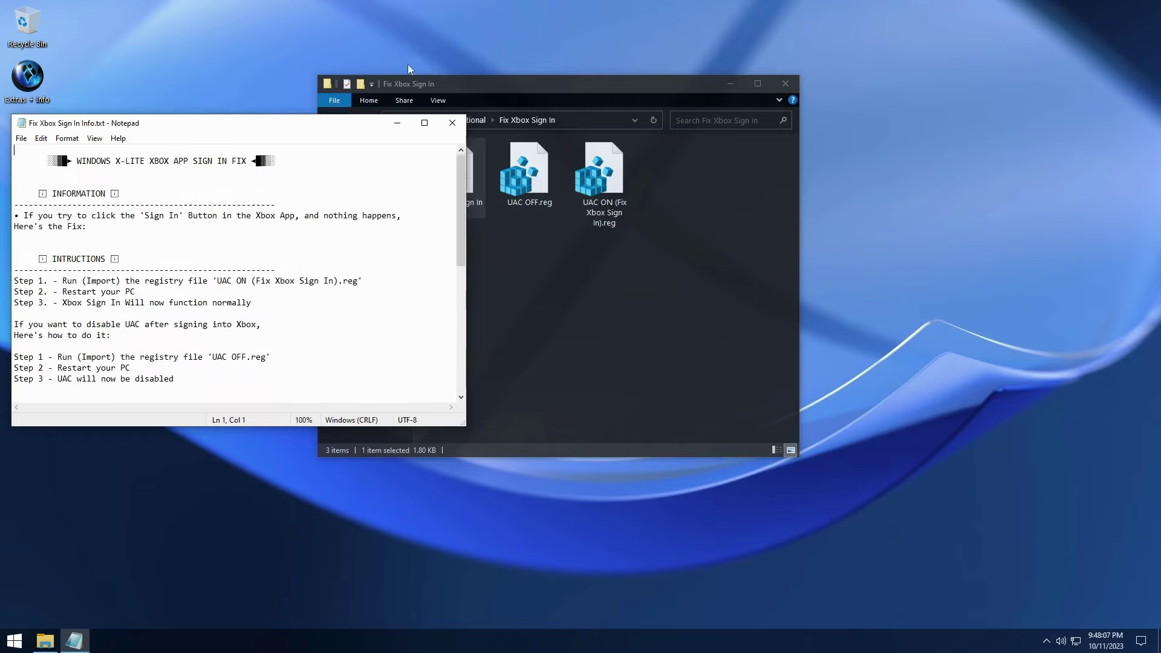
pyautogui.click(453, 124)
pyautogui.click(330, 121)
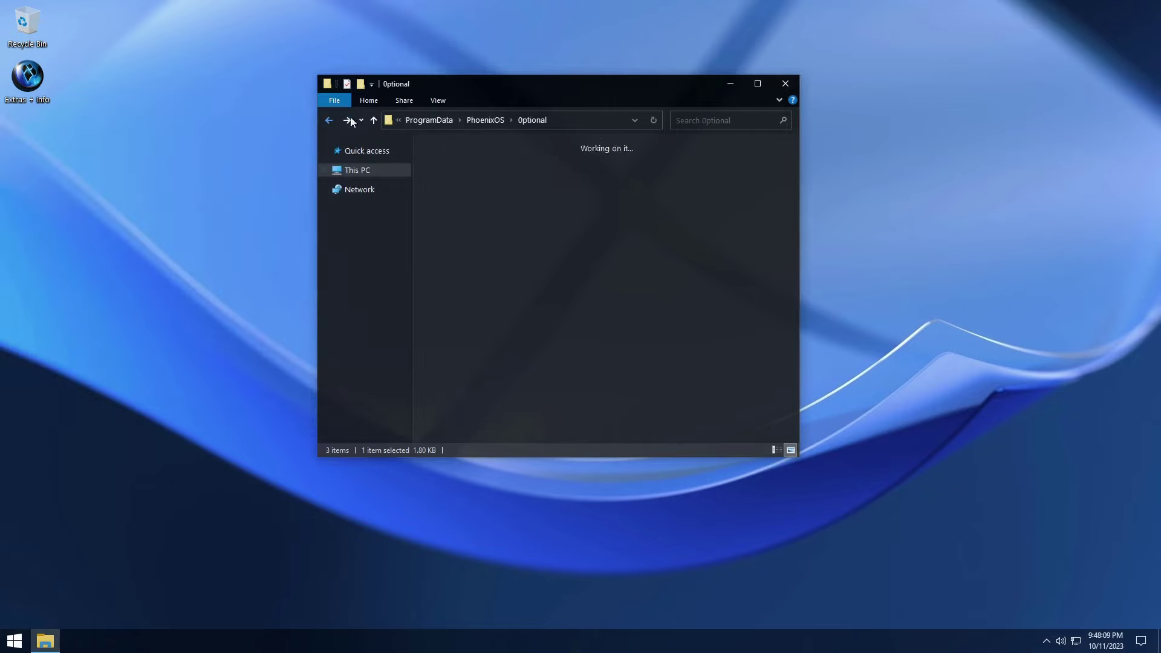
# Look in the Guides folder, return to the 0ptional folder and open the Microsoft Store Installer folder.
pyautogui.doubleClick(456, 252)
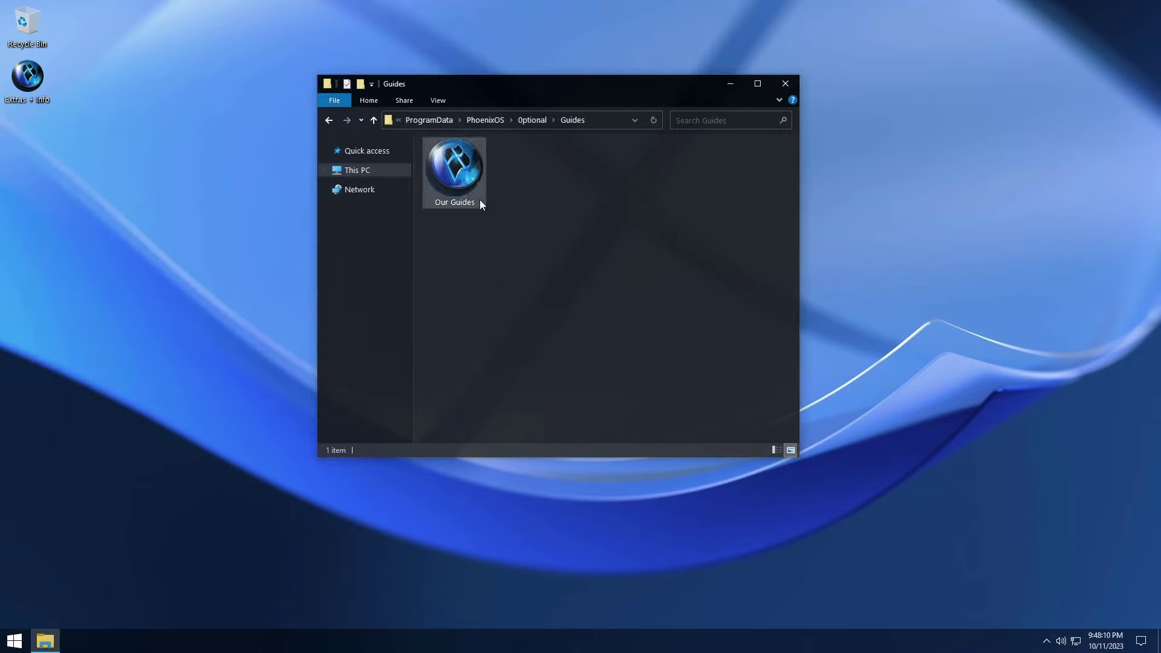
pyautogui.click(329, 120)
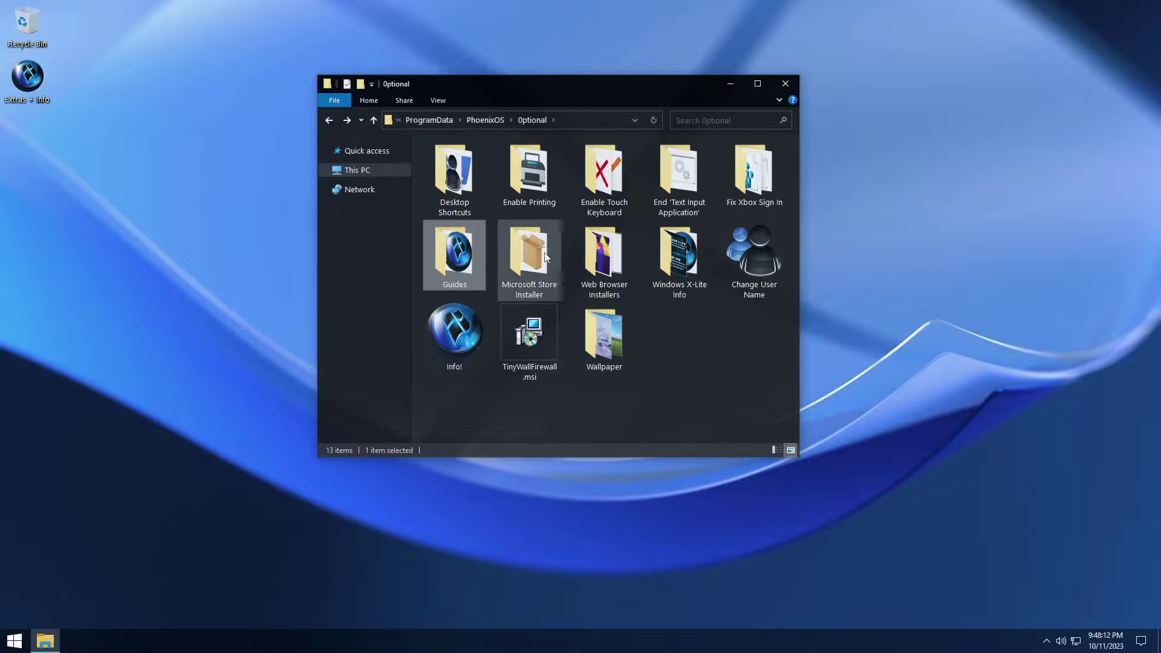
pyautogui.doubleClick(547, 248)
pyautogui.click(463, 183)
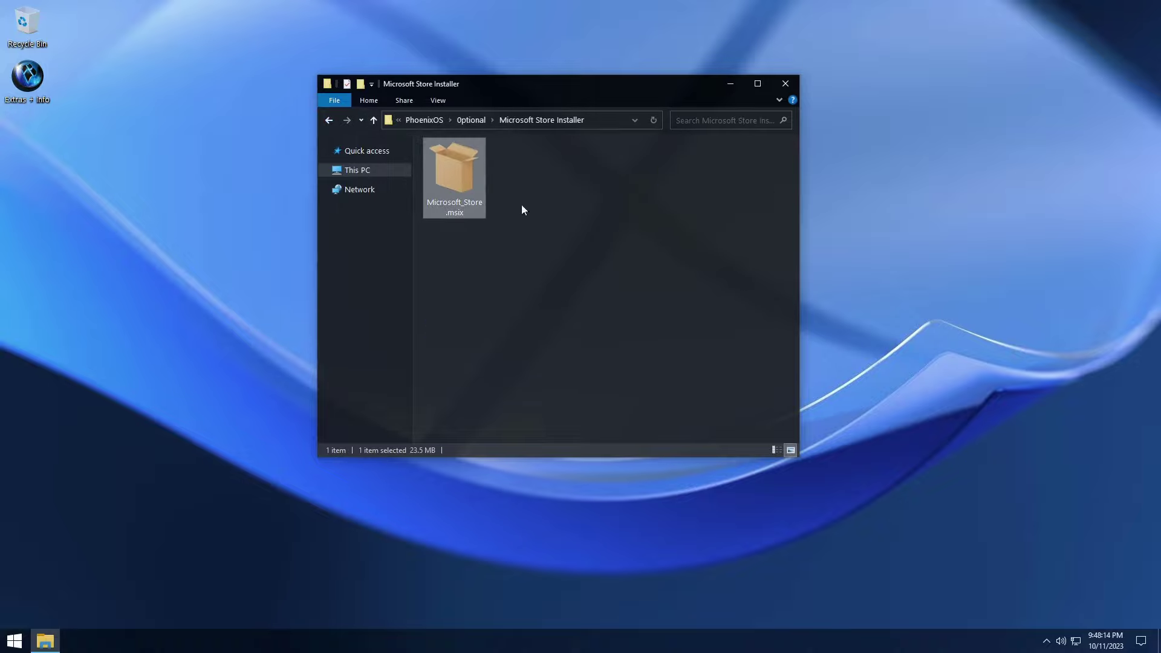
# Launch the Microsoft_Store.msix installer, turn off Launch when ready, and minimize the installer window.
pyautogui.doubleClick(461, 188)
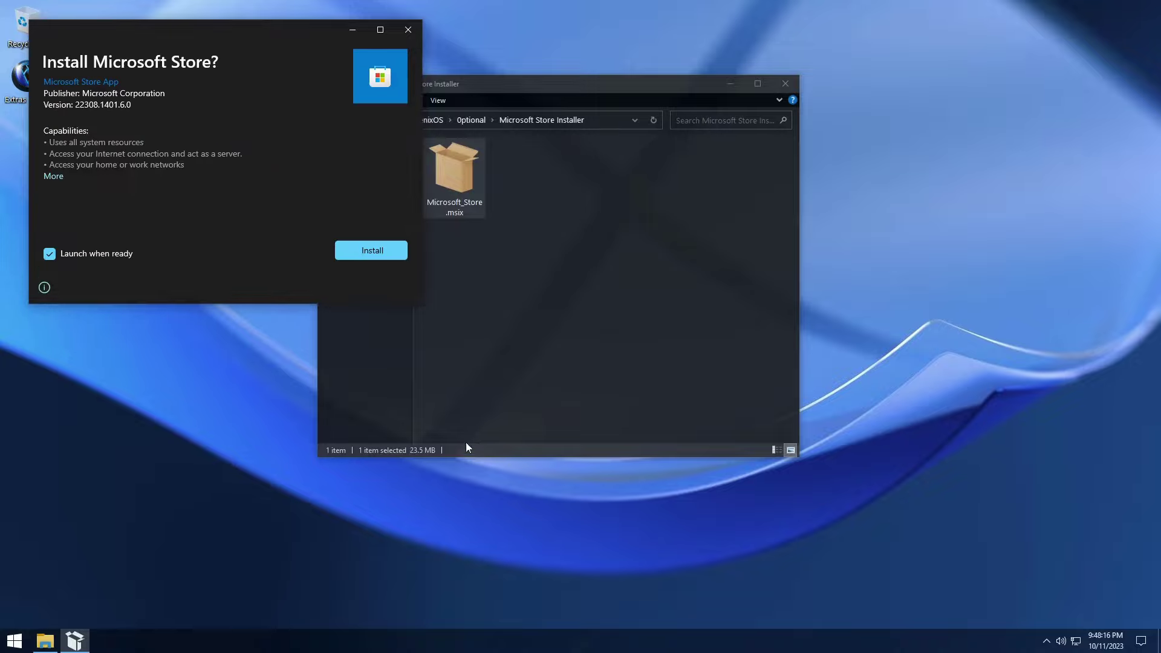
pyautogui.moveTo(321, 35); pyautogui.dragTo(296, 191)
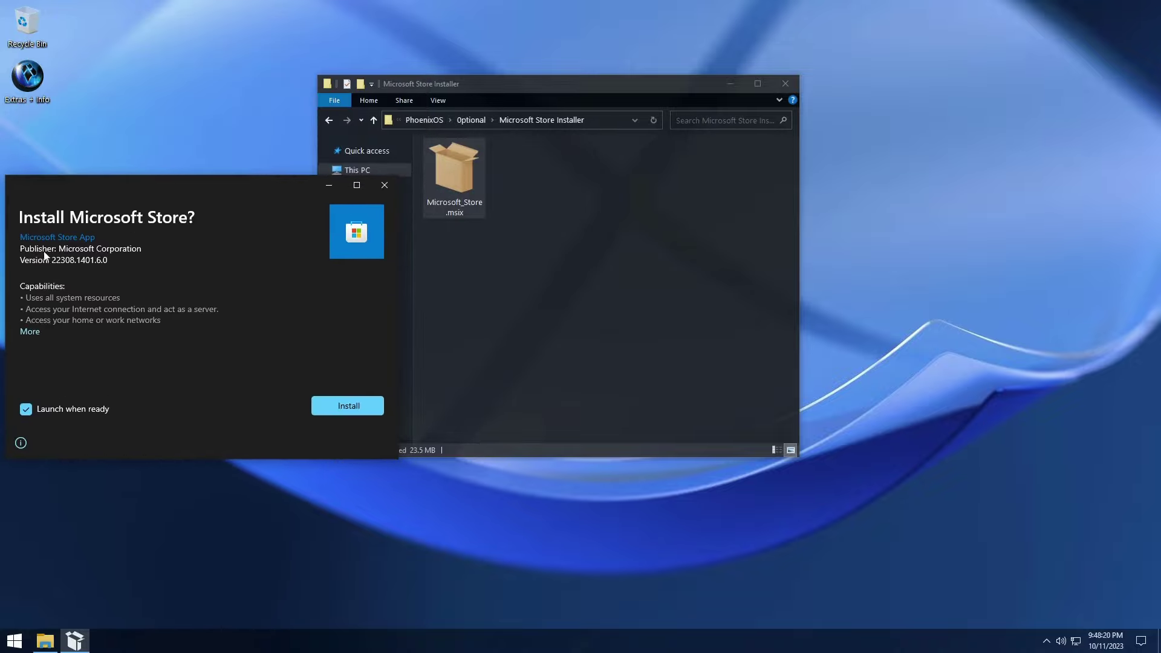
pyautogui.click(27, 409)
pyautogui.click(329, 185)
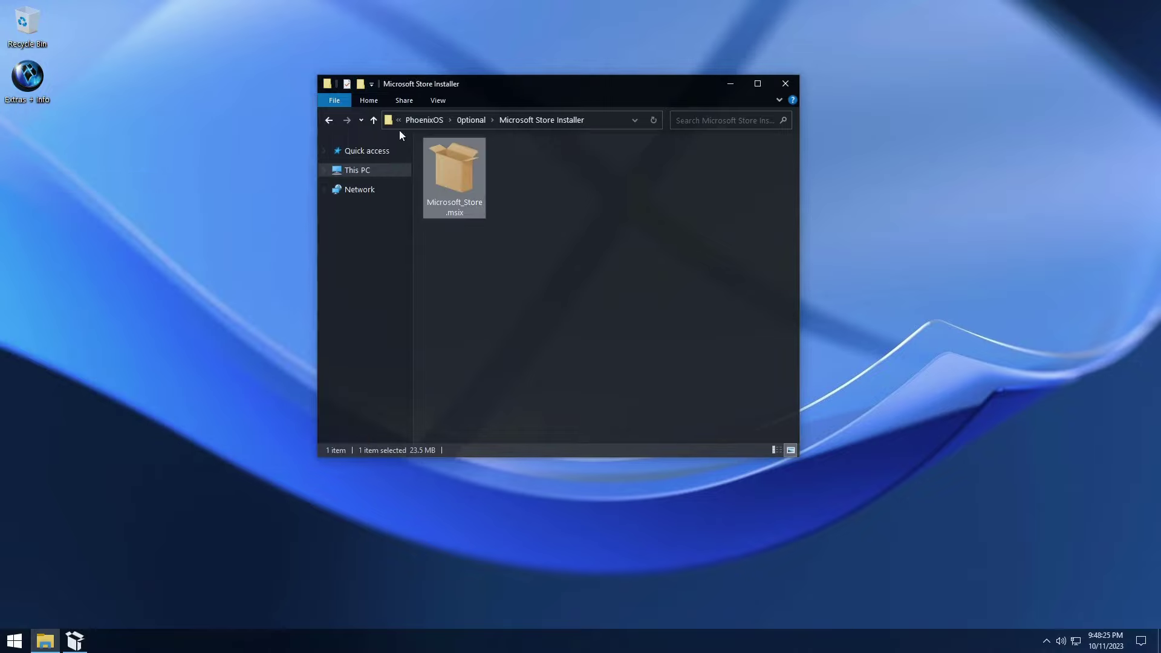
# Install Firefox by running FirefoxSetup.exe from the Web Browser Installers folder, moving the installer window aside.
pyautogui.click(373, 121)
pyautogui.doubleClick(605, 249)
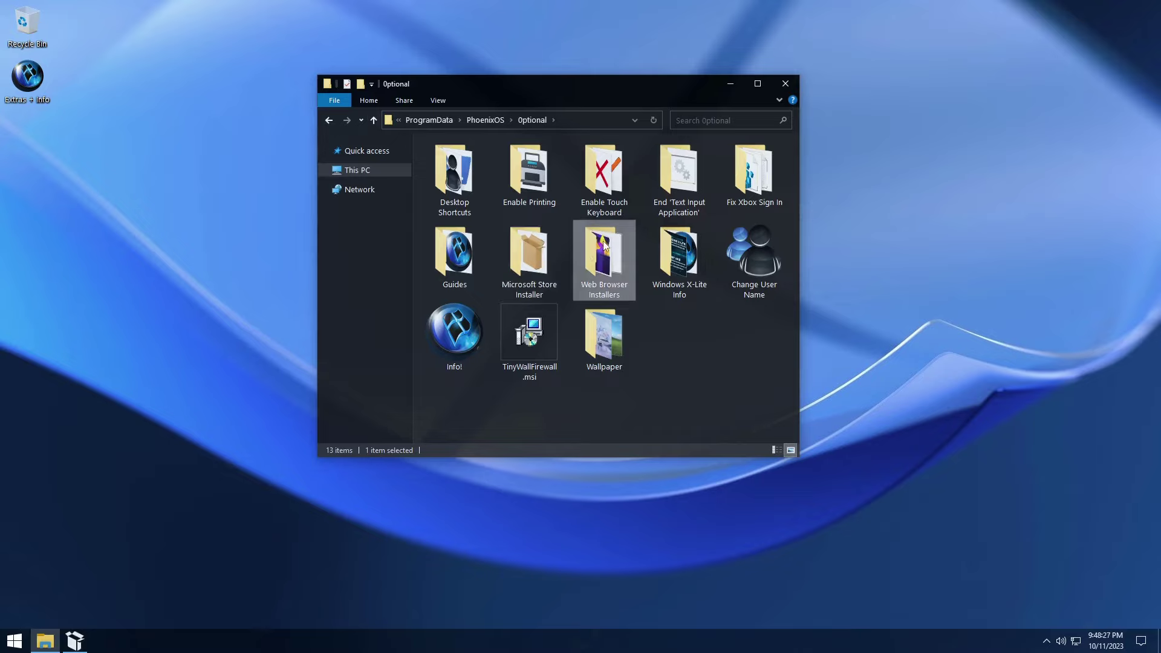
pyautogui.click(624, 153)
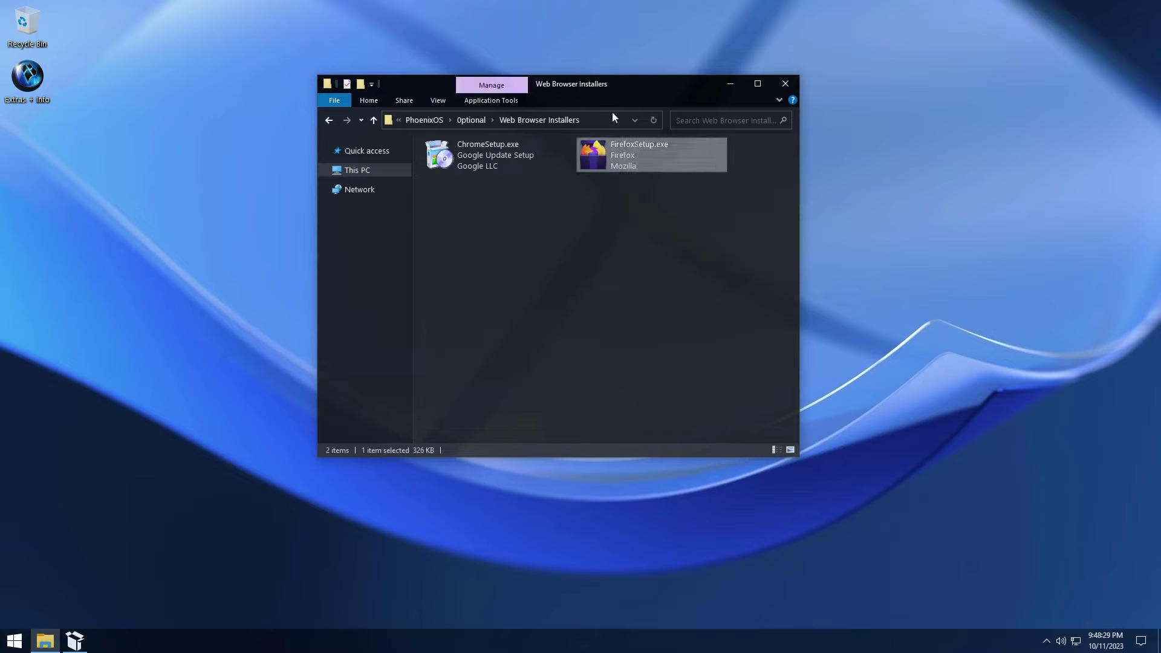
pyautogui.doubleClick(635, 156)
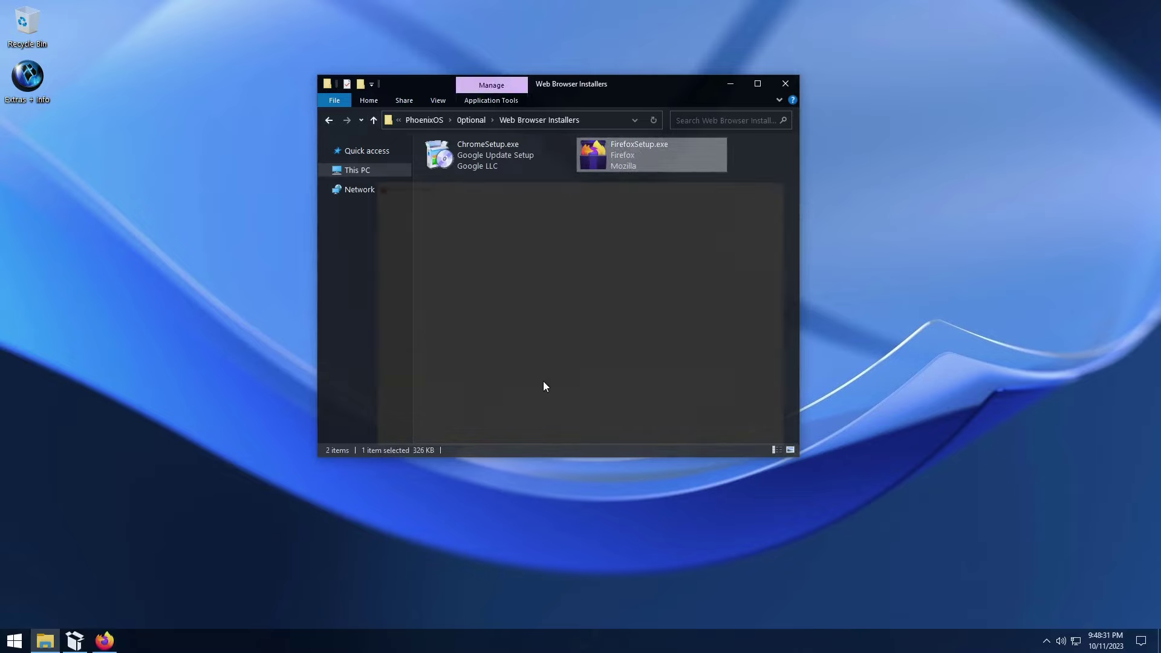
pyautogui.click(729, 84)
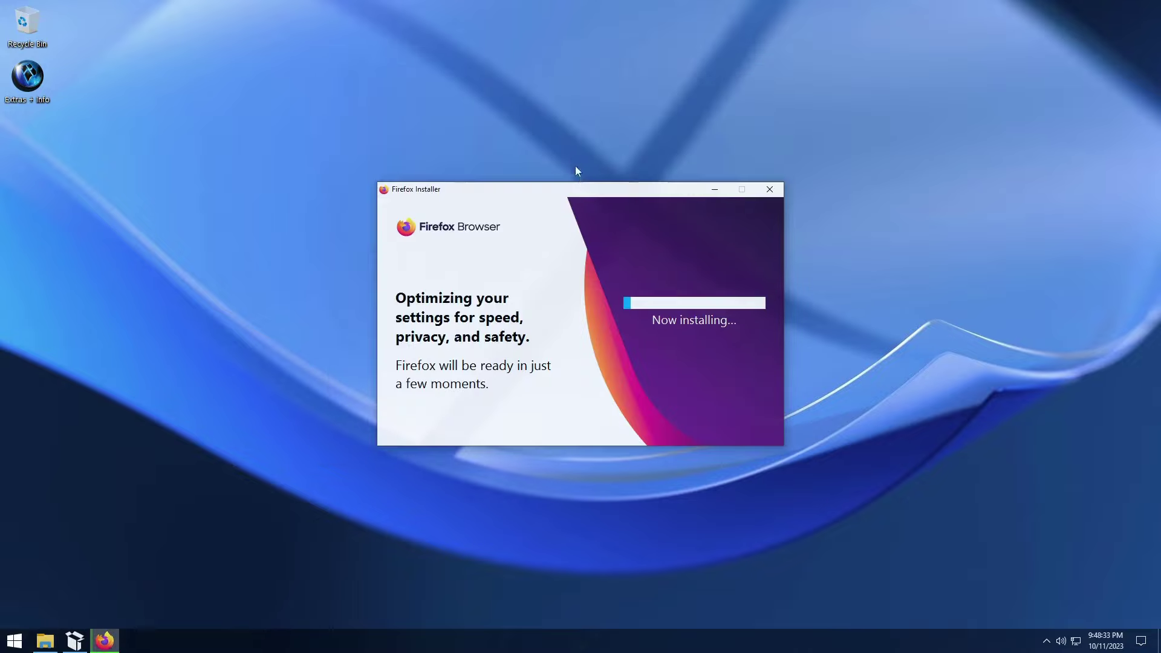
pyautogui.moveTo(597, 186); pyautogui.dragTo(960, 227)
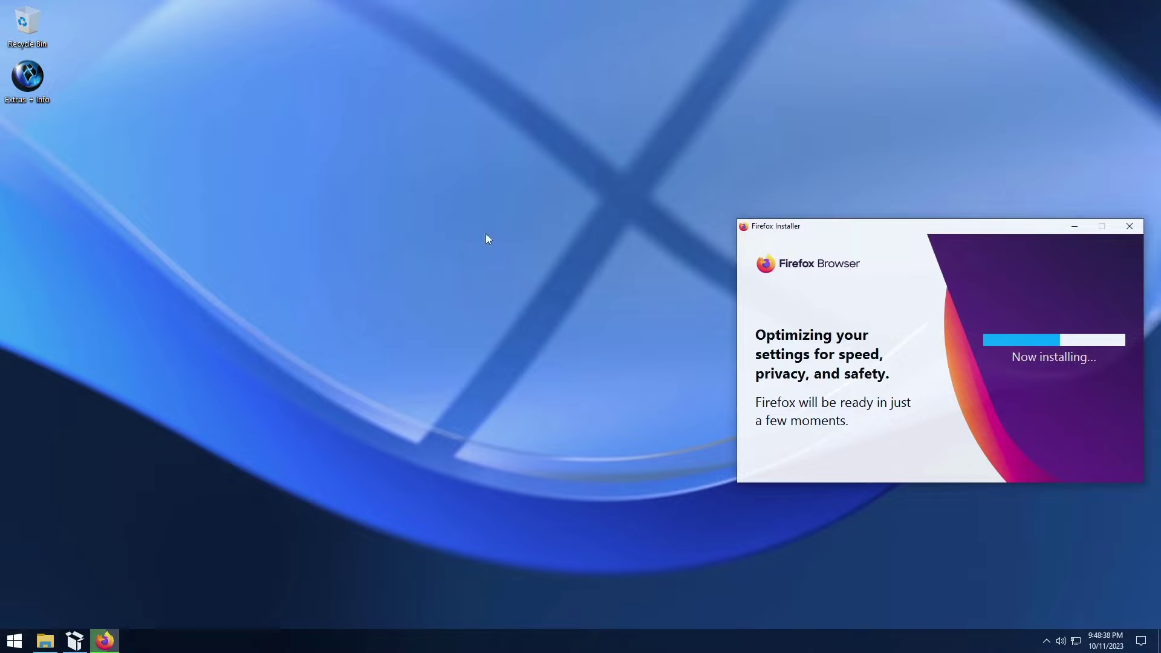
# Bring back the file window, return to the 0ptional folder and open the Windows X-Lite Info folder.
pyautogui.click(44, 641)
pyautogui.moveTo(644, 89); pyautogui.dragTo(563, 81)
pyautogui.click(297, 113)
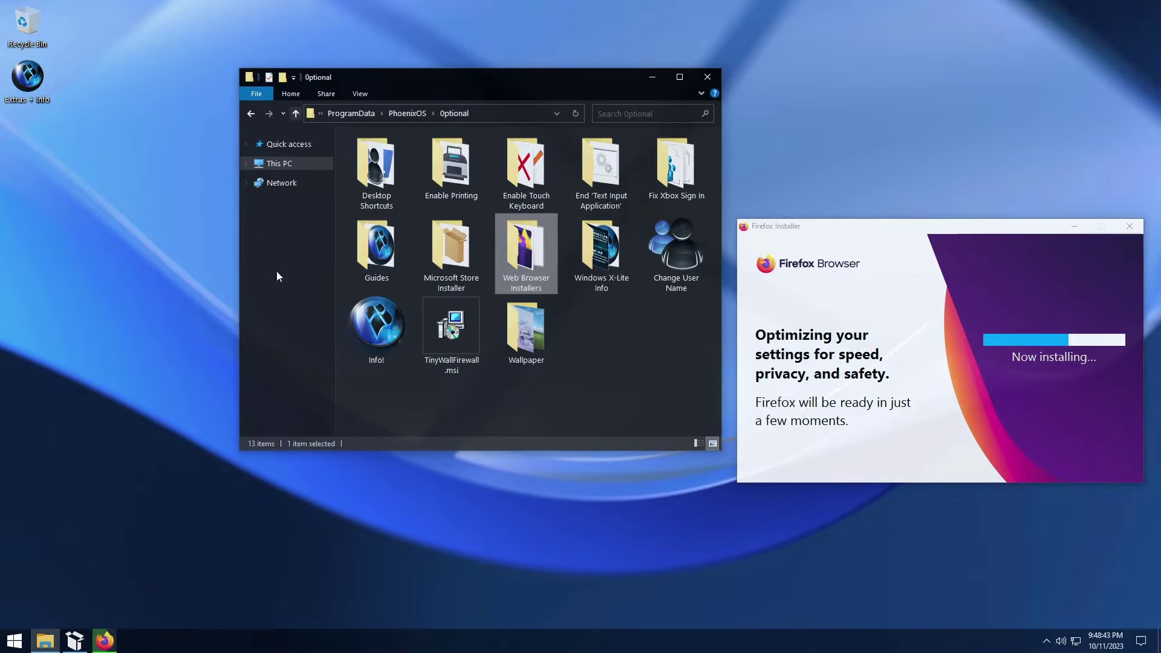
pyautogui.doubleClick(592, 255)
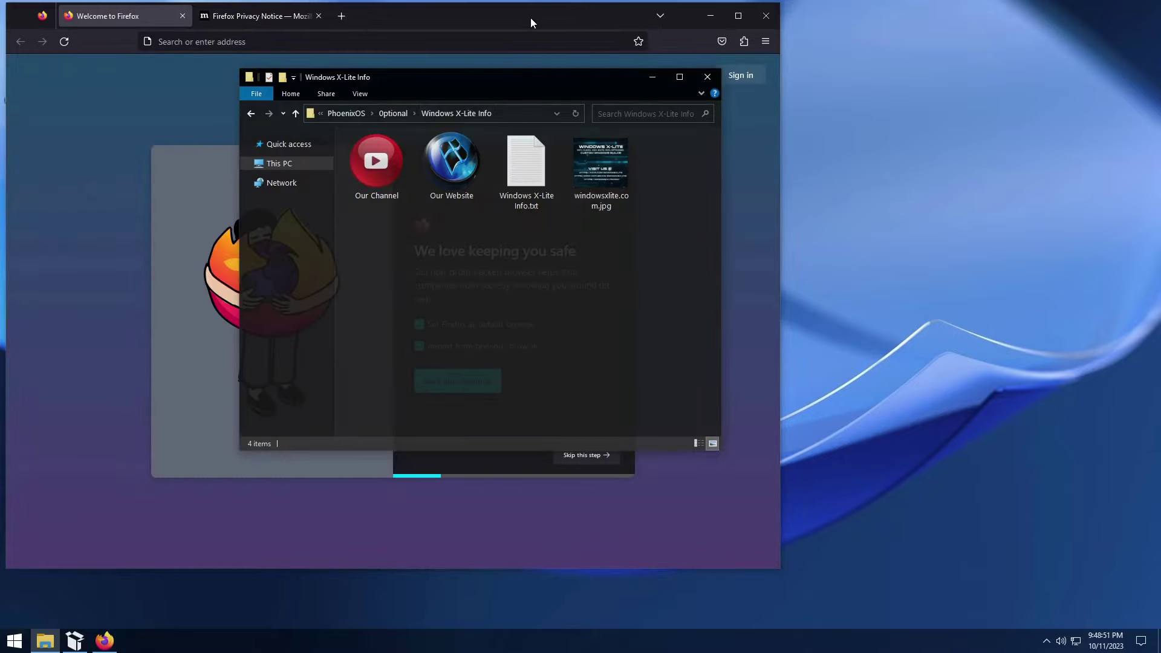
# Save the Firefox welcome setup with default browser on and import from previous browser off, skip the next step and close Firefox.
pyautogui.click(532, 23)
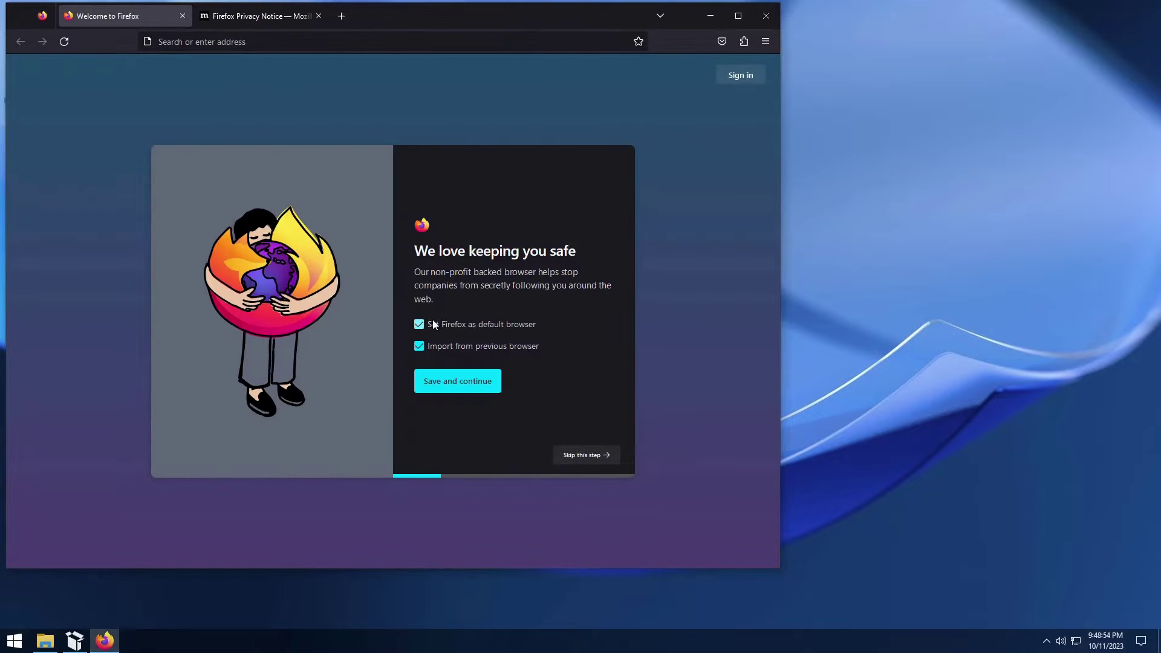
pyautogui.click(459, 346)
pyautogui.click(480, 385)
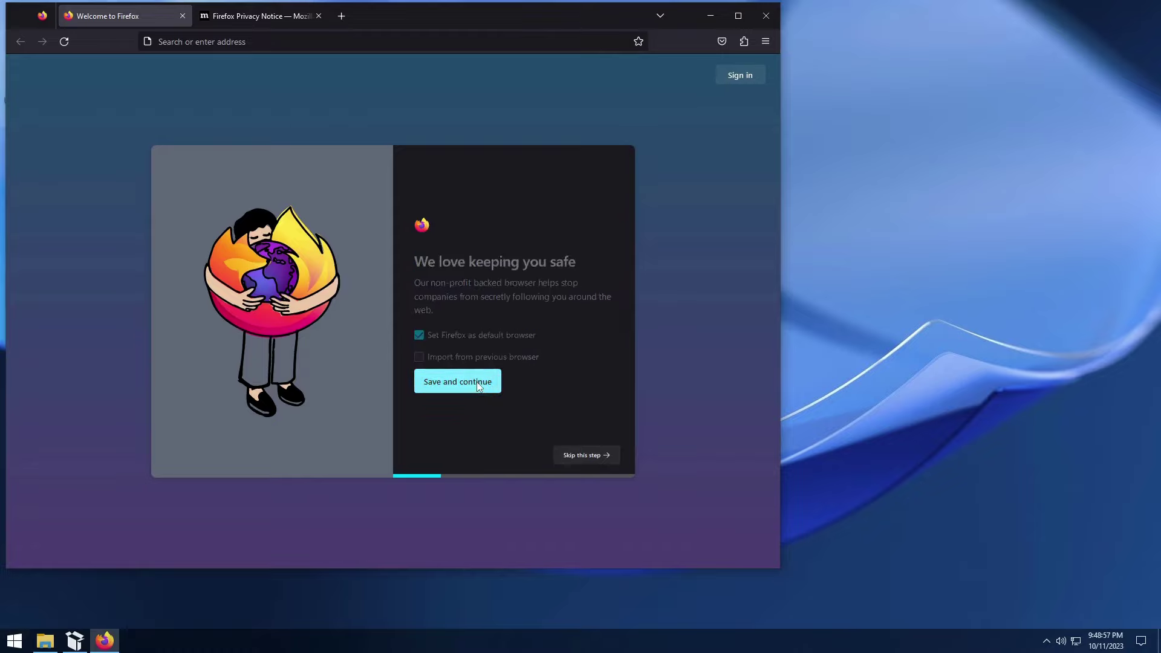
pyautogui.click(582, 455)
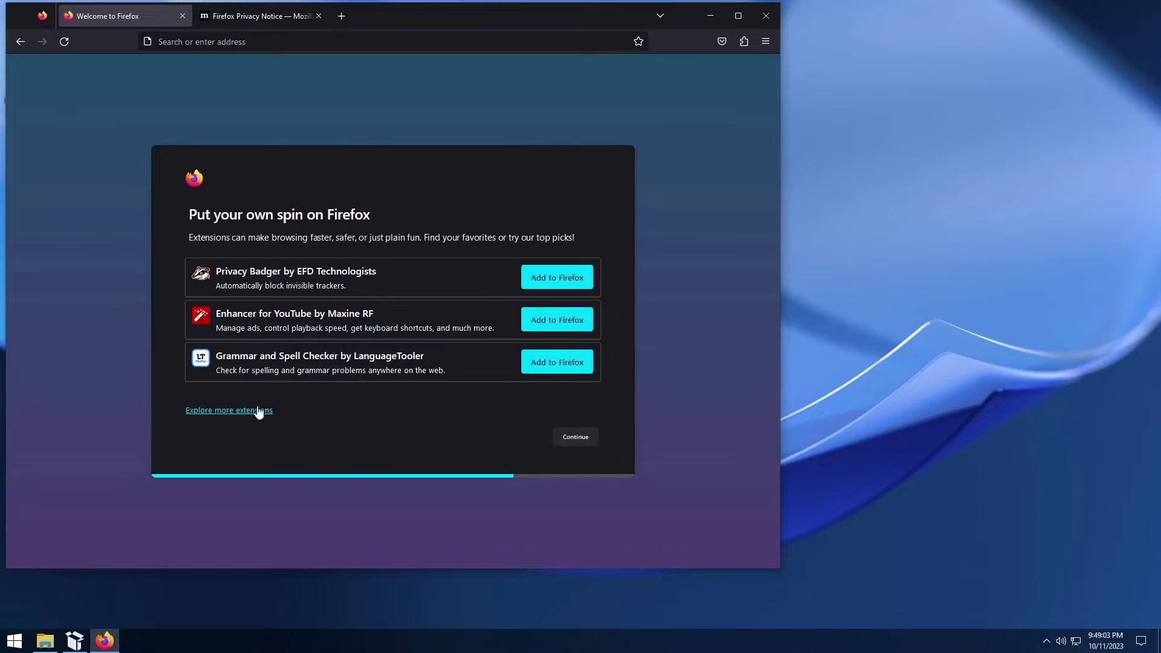
pyautogui.click(181, 16)
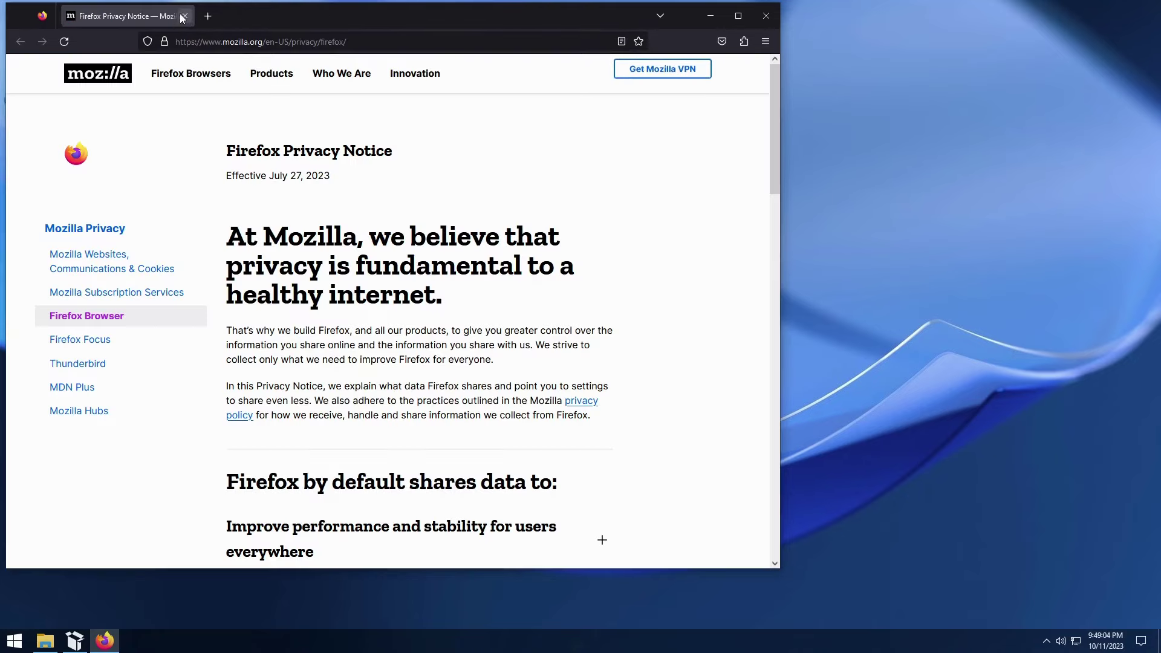
pyautogui.click(766, 15)
# Open Our Channel, look through the Windows X-Lite YouTube page, close the browser and return to the 0ptional folder.
pyautogui.click(404, 171)
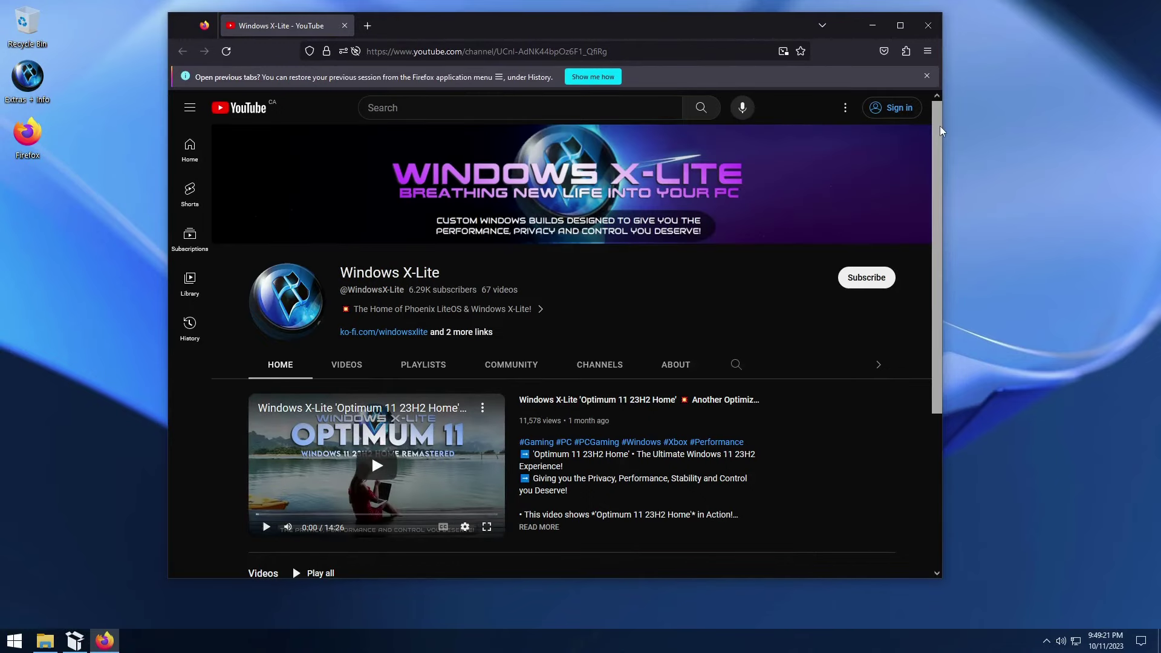
pyautogui.scroll(-1, 941, 132)
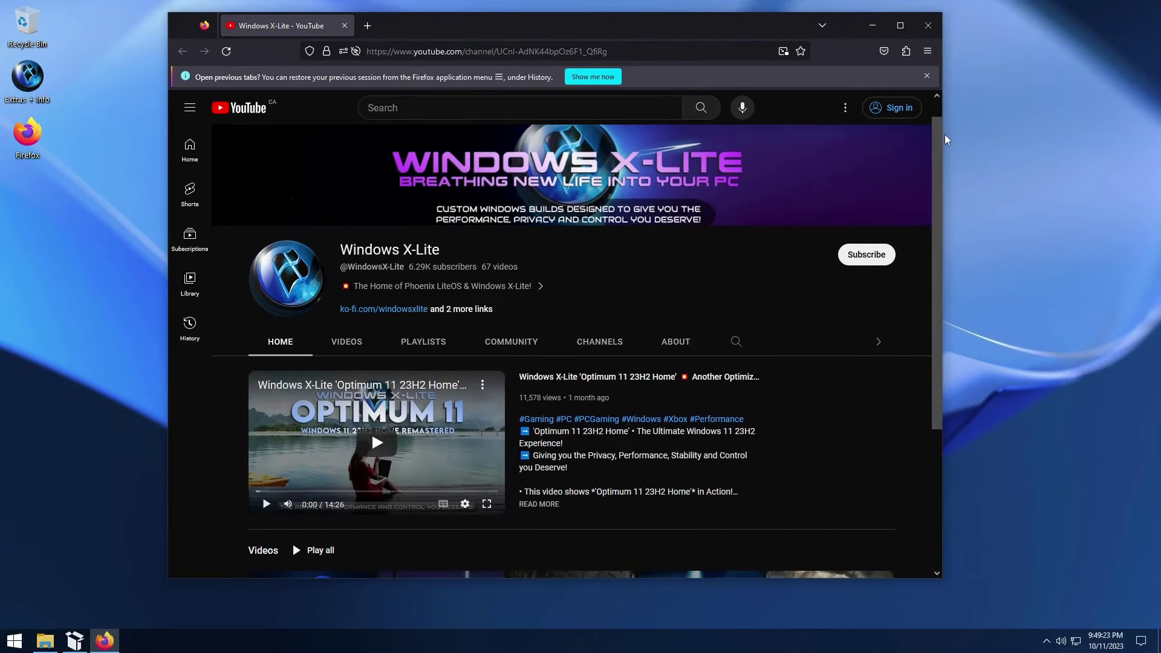
pyautogui.moveTo(947, 139); pyautogui.dragTo(952, 301)
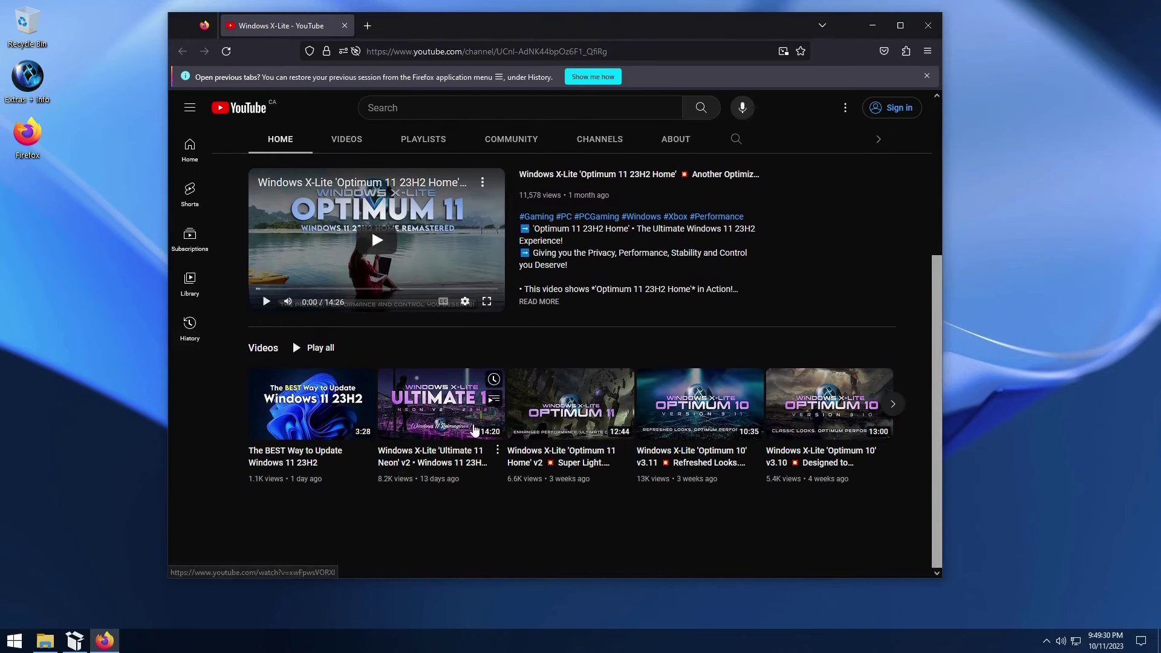
pyautogui.click(928, 25)
pyautogui.click(296, 114)
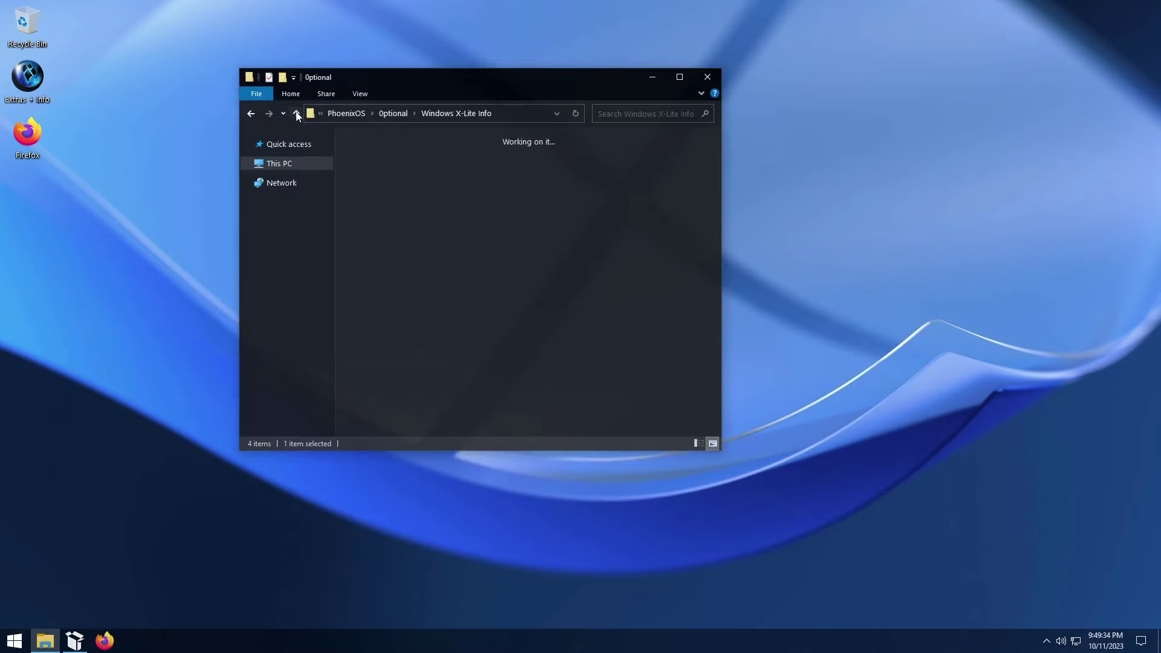
# Open the Wallpaper folder, set img2c.jpg as the desktop background and move the folder window aside.
pyautogui.click(698, 251)
pyautogui.doubleClick(526, 332)
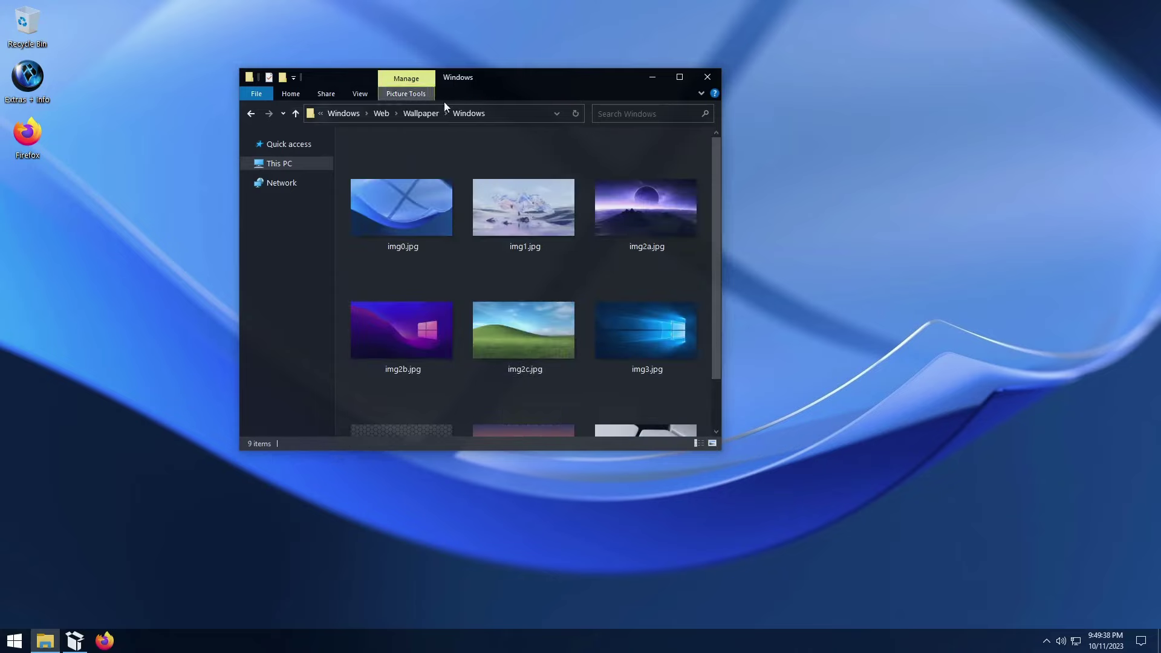
pyautogui.click(576, 112)
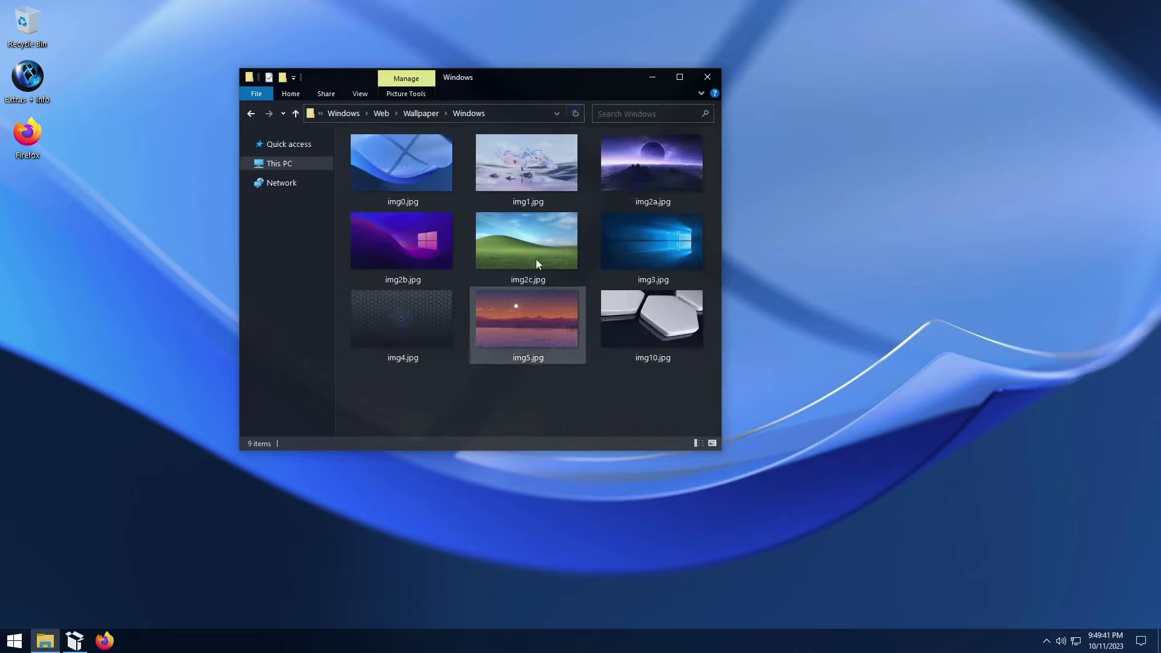
pyautogui.rightClick(545, 224)
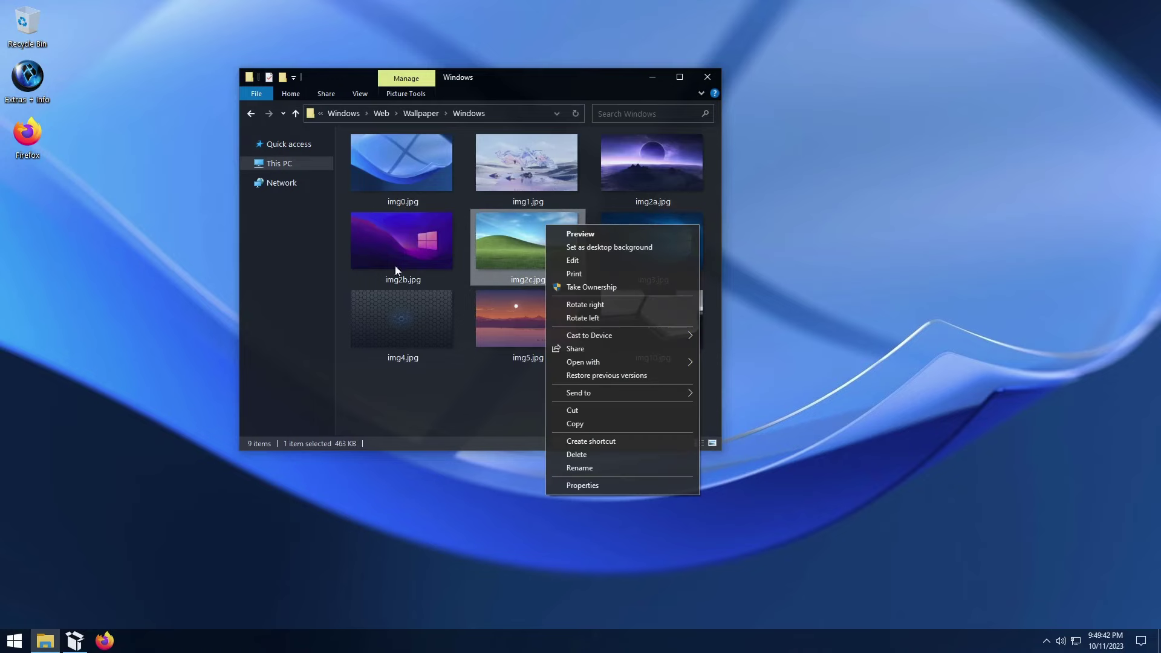
pyautogui.click(579, 247)
pyautogui.moveTo(577, 82); pyautogui.dragTo(1011, 23)
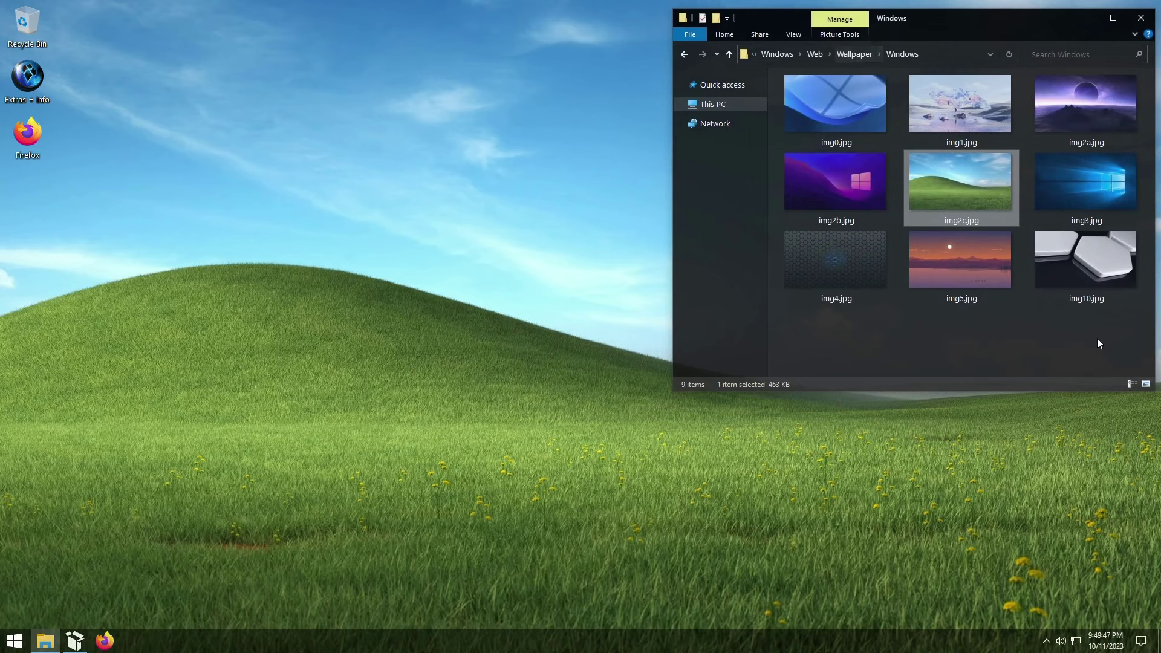
# Set img5.jpg as the desktop background and replace it with img1.jpg.
pyautogui.rightClick(985, 254)
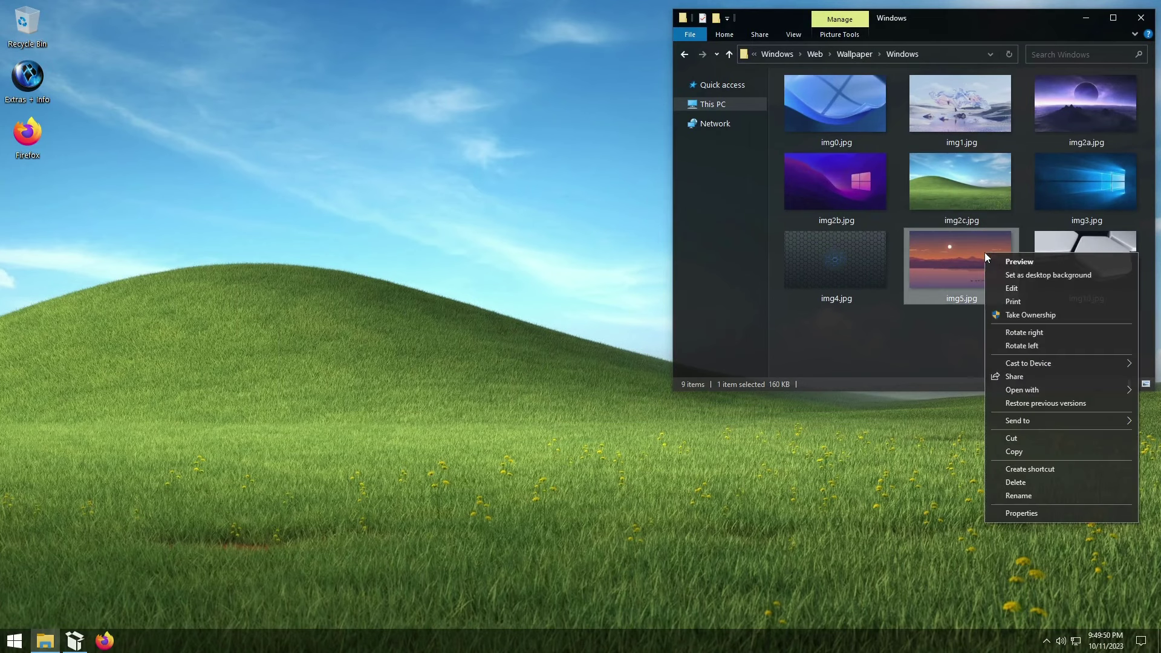
pyautogui.click(1065, 277)
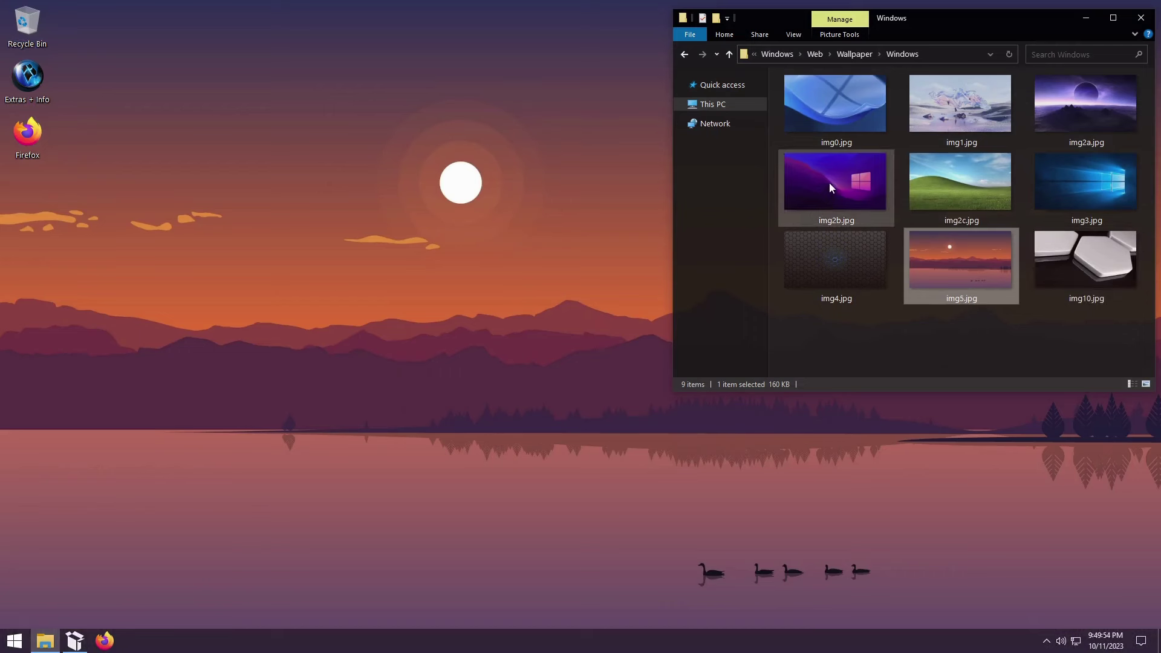
pyautogui.rightClick(935, 109)
pyautogui.click(988, 132)
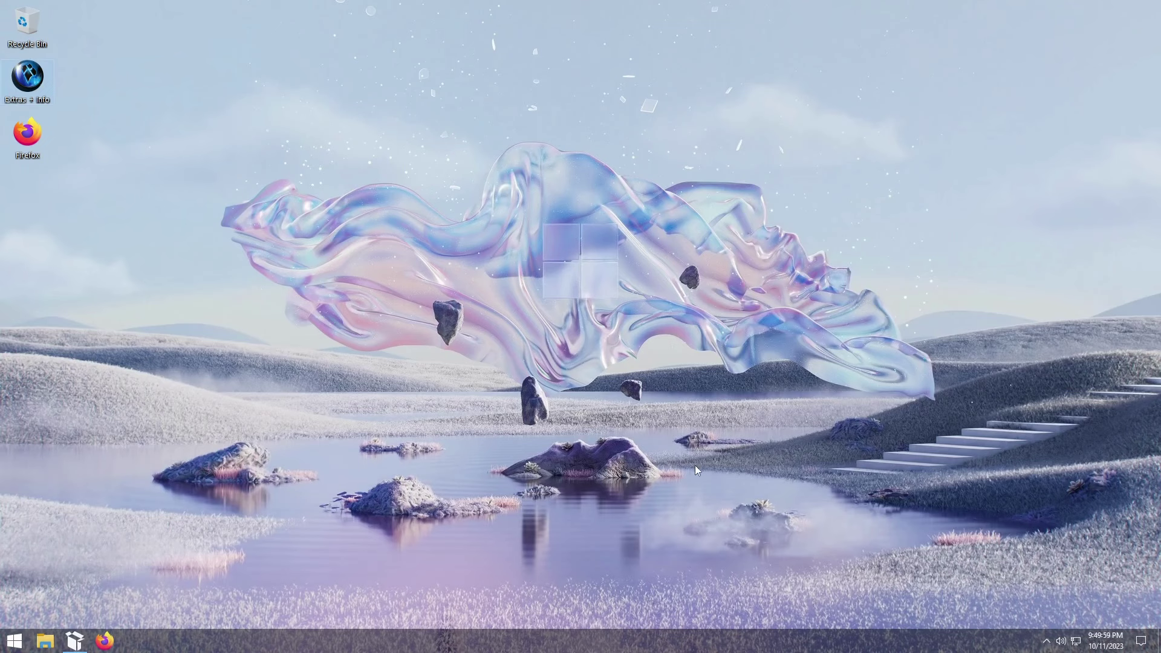
# Expand the Apps folder in the start menu's program list and open Settings.
pyautogui.click(24, 641)
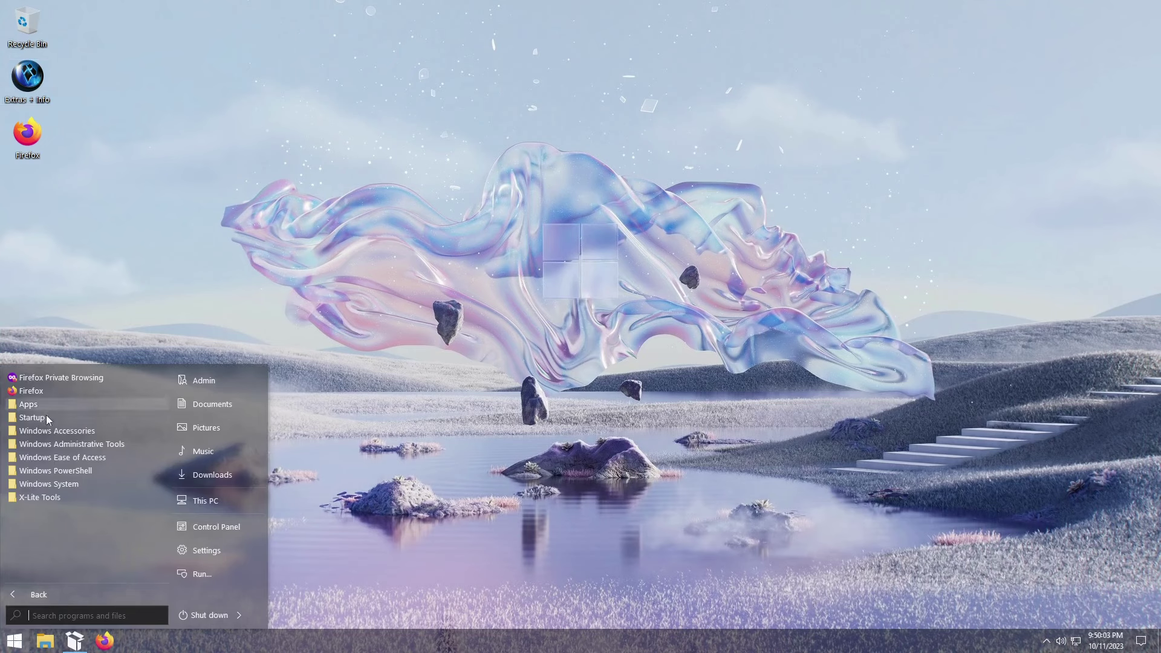
pyautogui.click(33, 405)
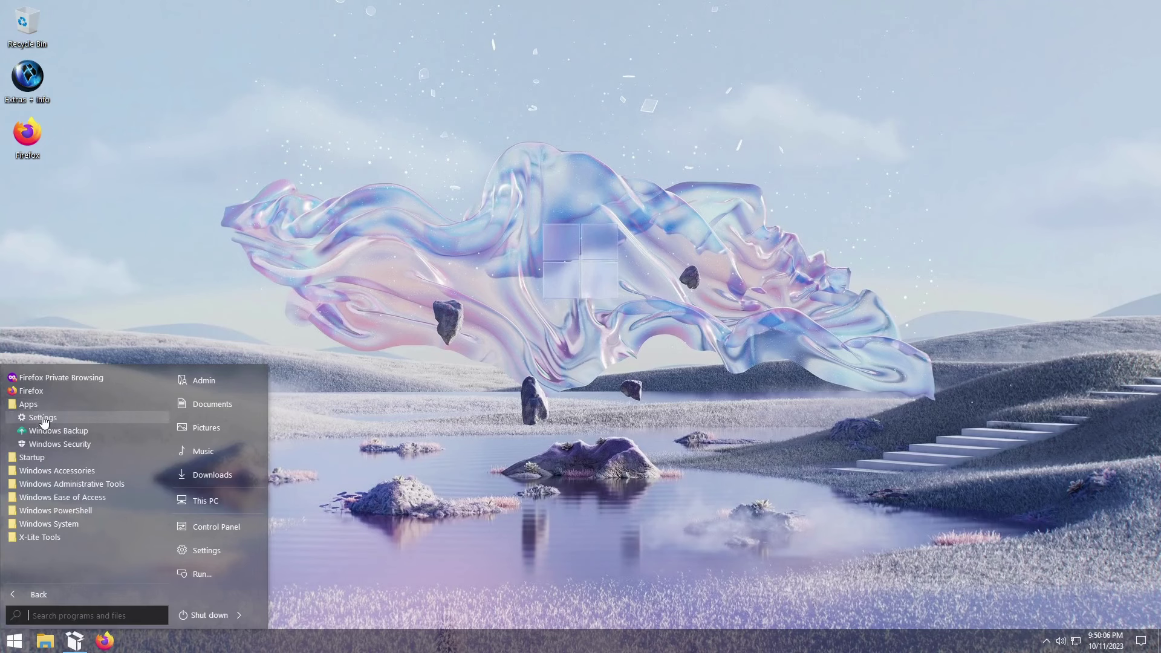
pyautogui.click(43, 418)
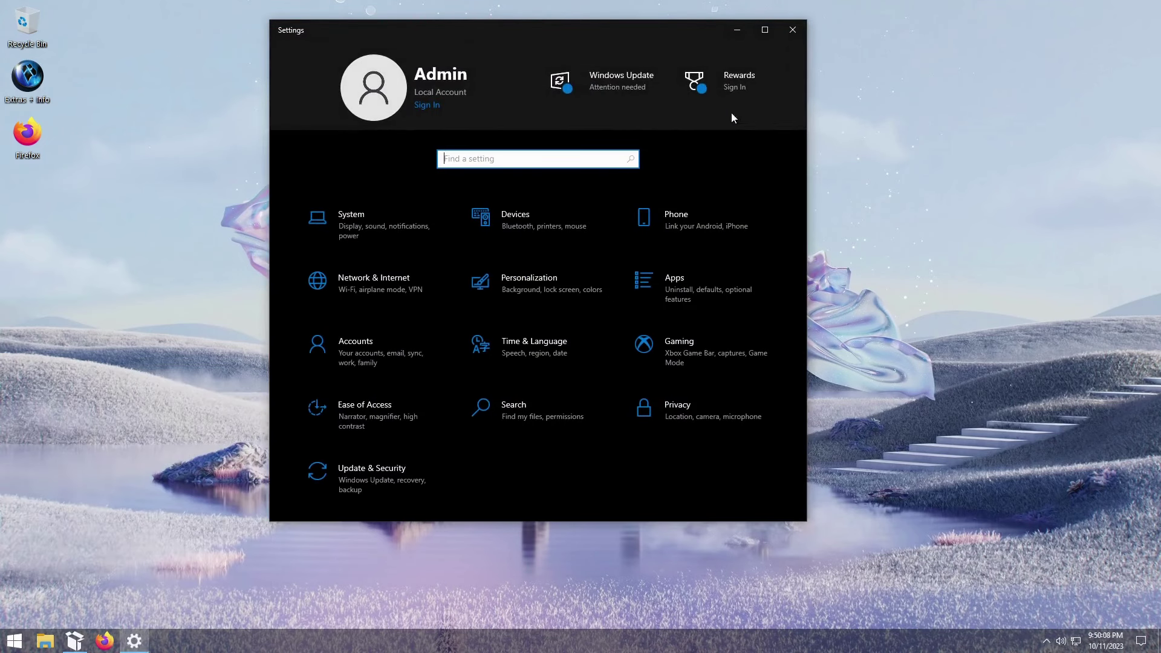
# Open the System settings' About page and examine the device and Windows specifications, including the OS build.
pyautogui.click(374, 228)
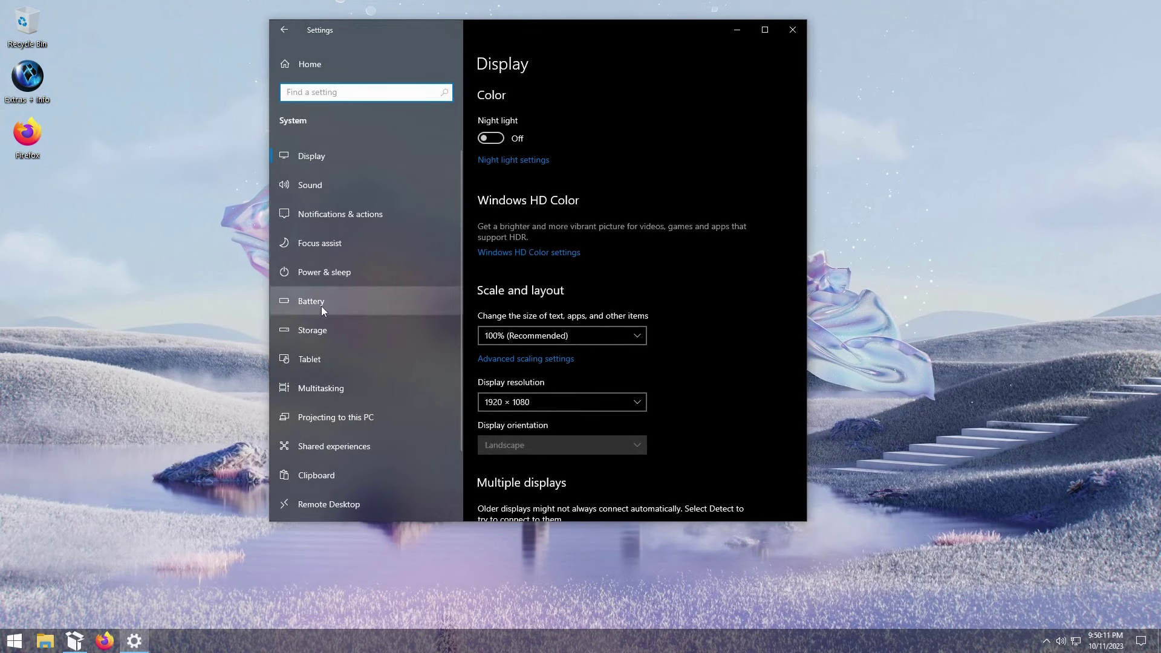
pyautogui.scroll(-3, 321, 308)
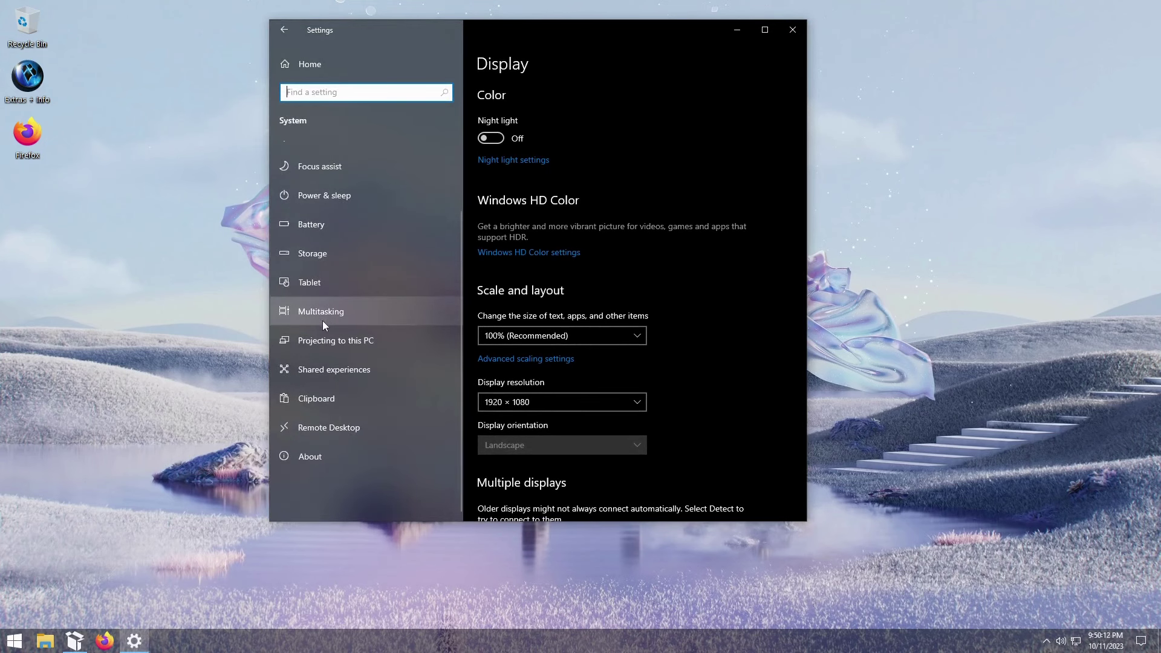
pyautogui.click(314, 454)
pyautogui.moveTo(805, 131); pyautogui.dragTo(814, 81)
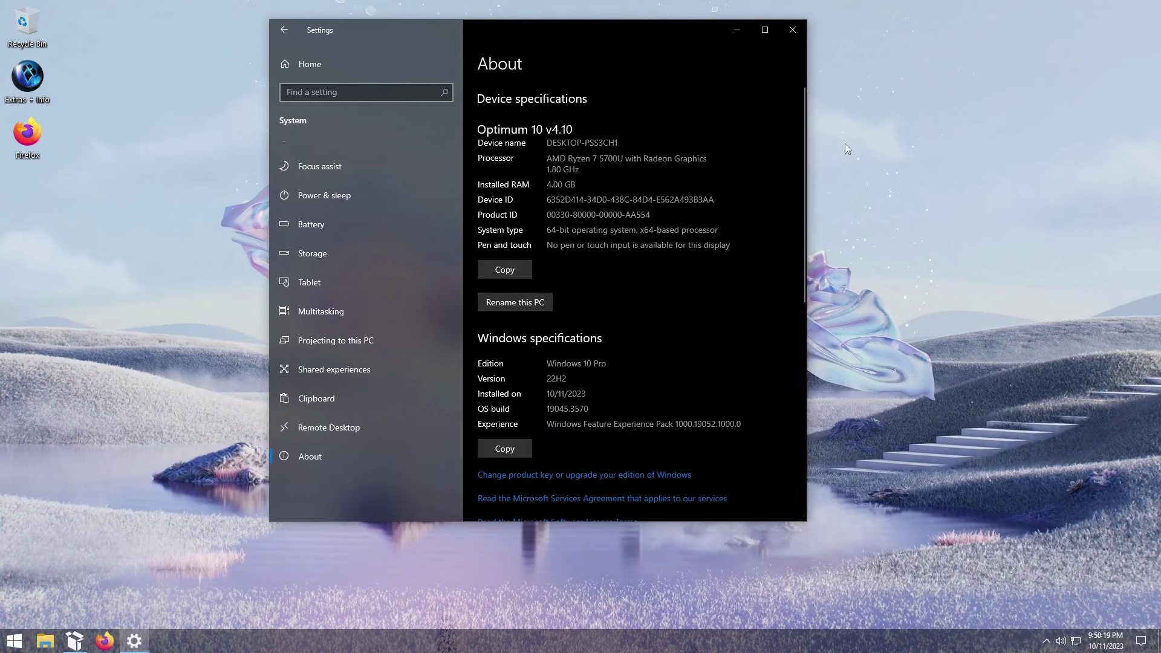
pyautogui.moveTo(806, 126); pyautogui.dragTo(802, 225)
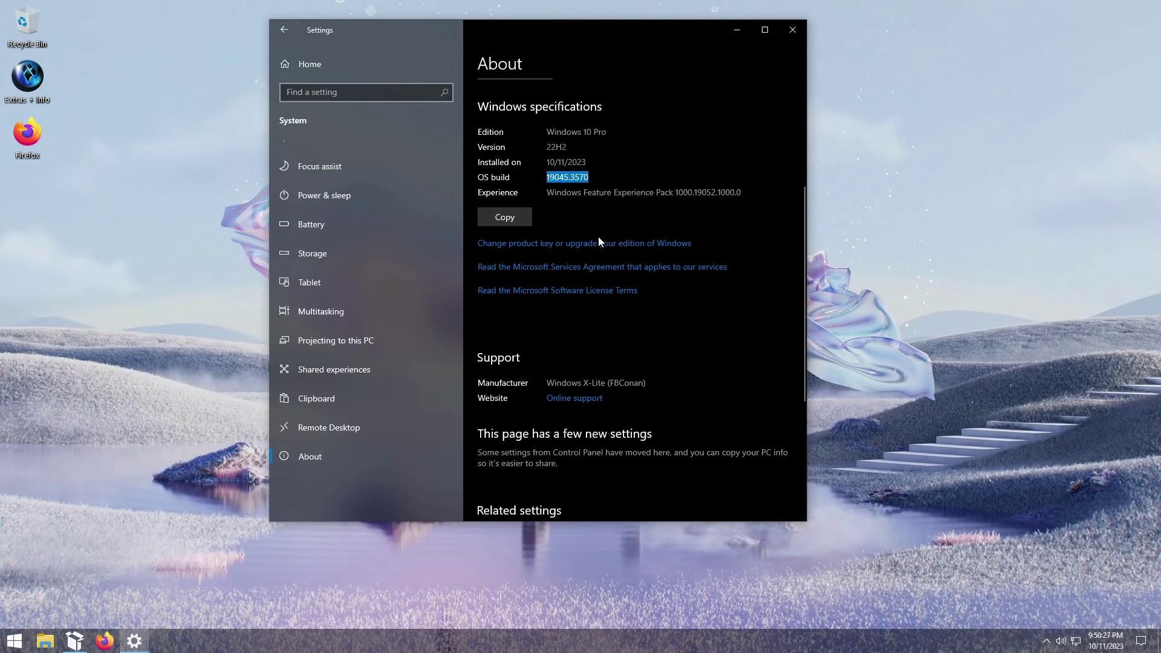
# Open the Devices settings to view the Bluetooth & other devices page, and return to the Settings home page.
pyautogui.click(283, 31)
pyautogui.click(563, 228)
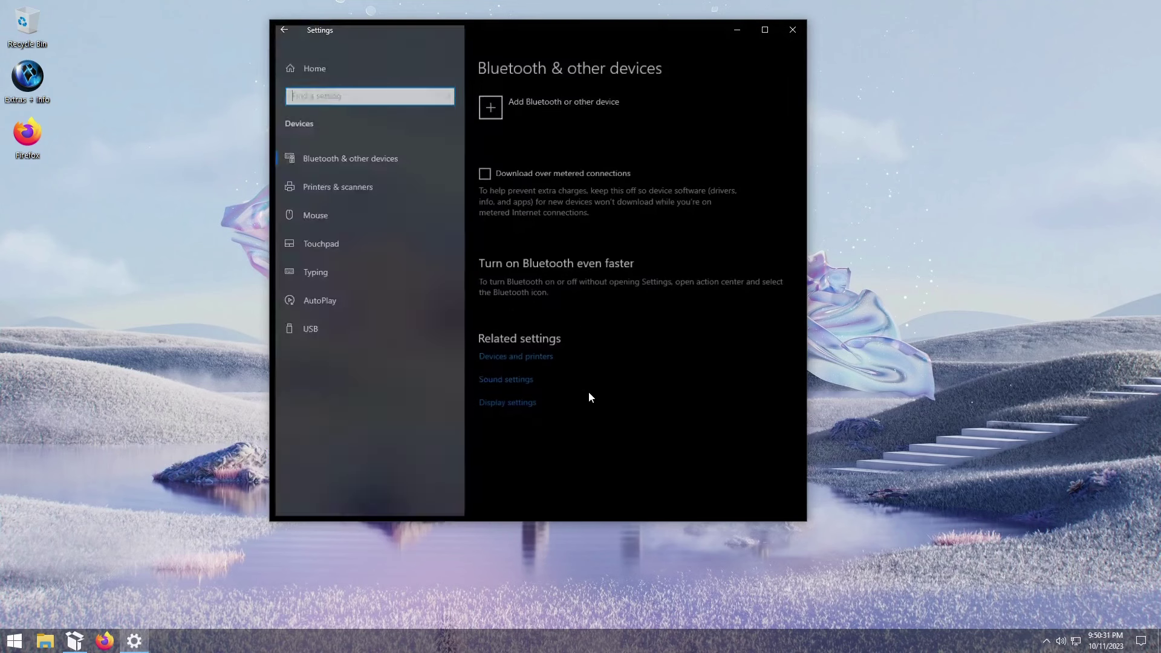
pyautogui.click(280, 58)
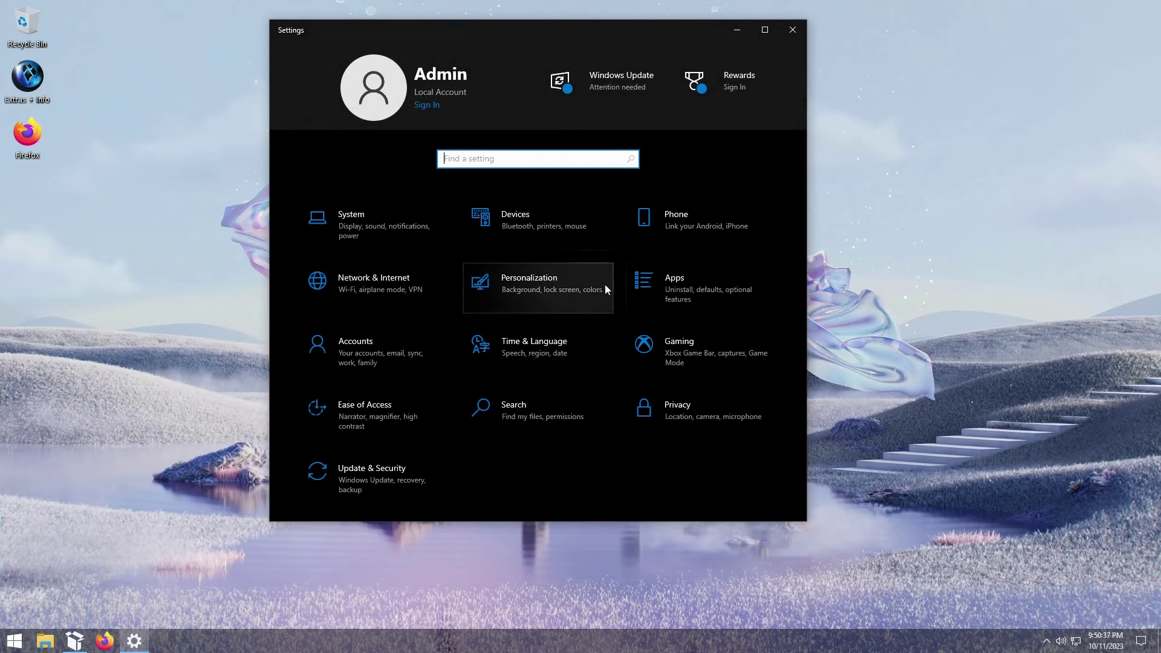
# Open the Personalization settings and examine the options on the Background and Lock screen pages.
pyautogui.click(580, 292)
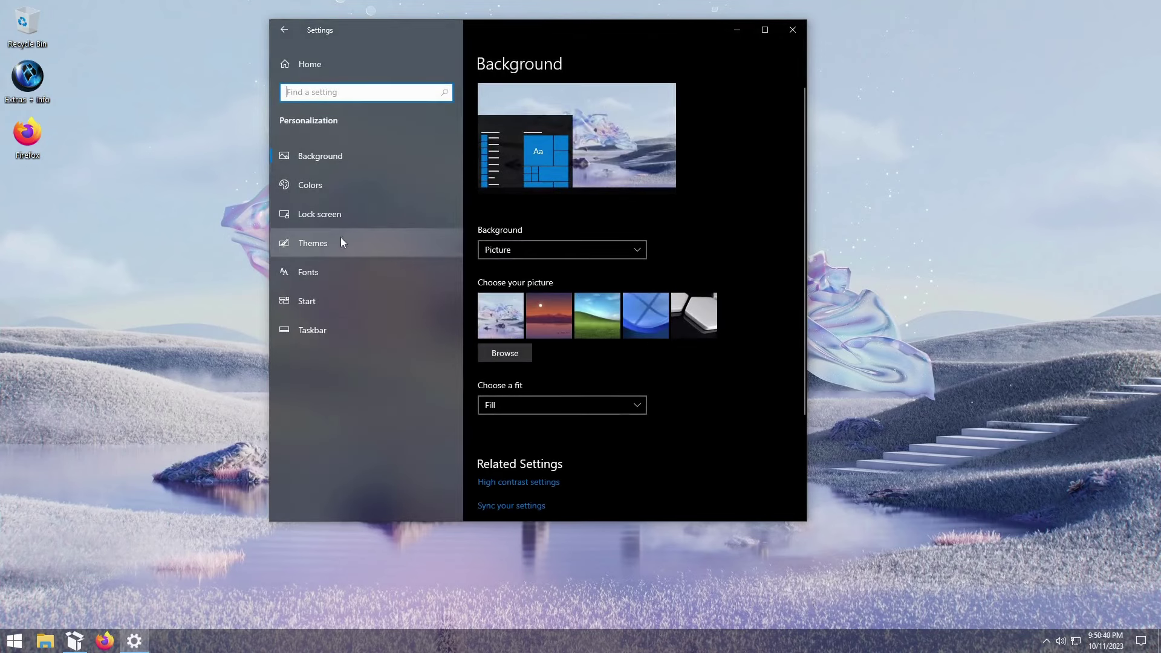
pyautogui.scroll(-3, 677, 279)
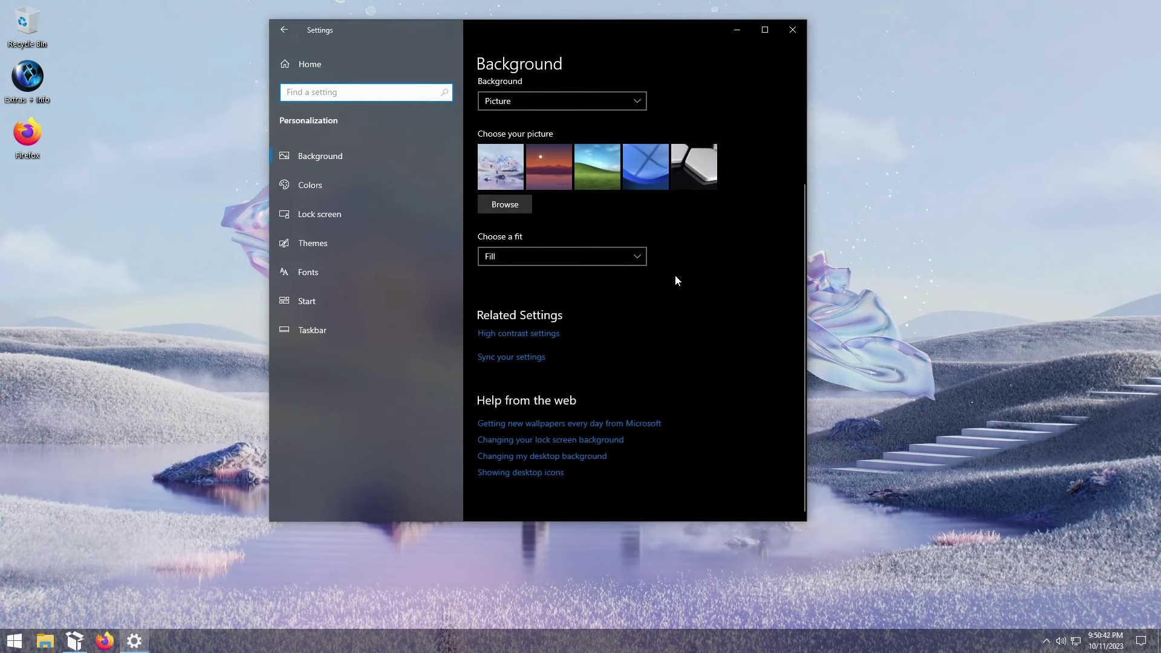
pyautogui.scroll(3, 676, 280)
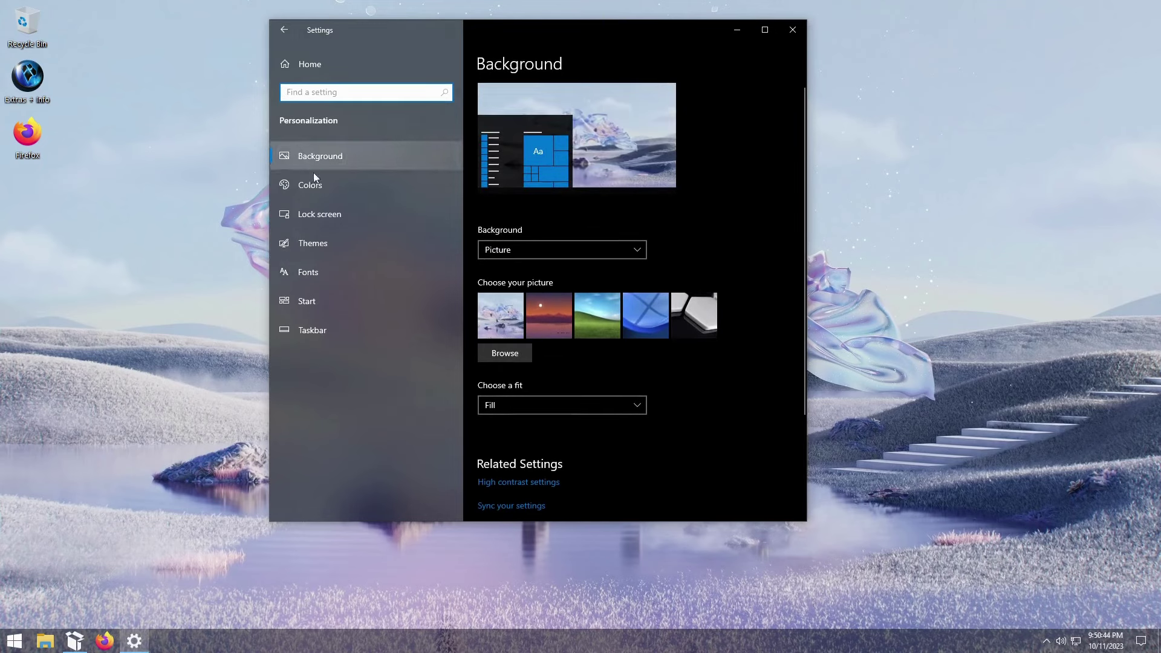
pyautogui.click(319, 215)
pyautogui.scroll(-3, 709, 187)
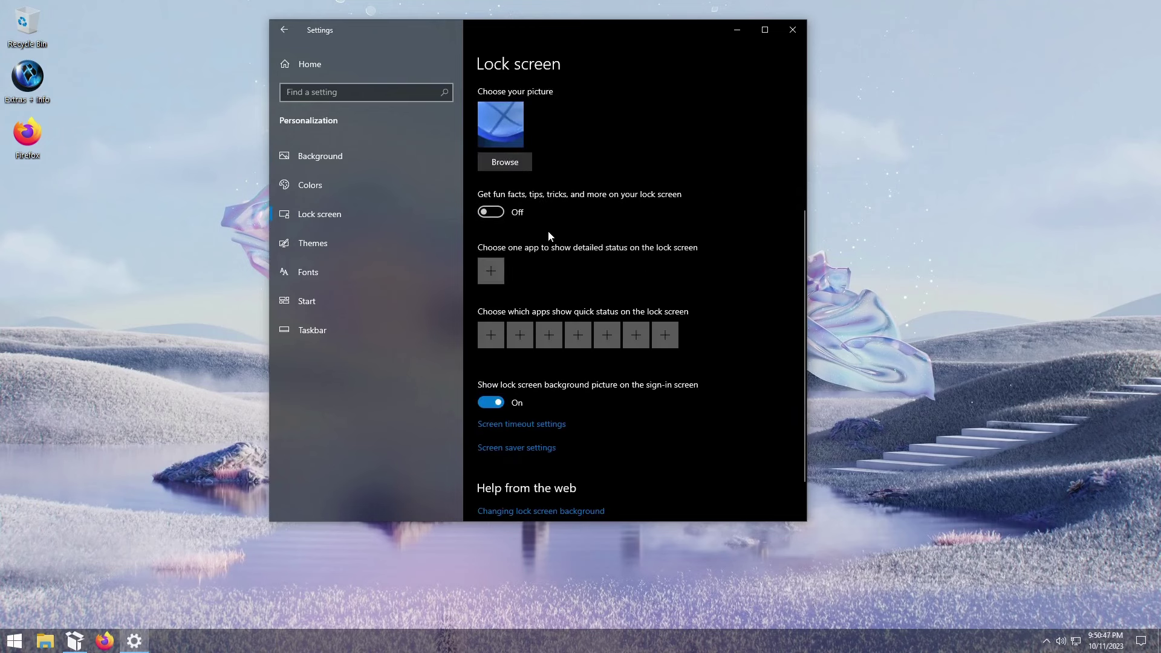
pyautogui.scroll(4, 677, 283)
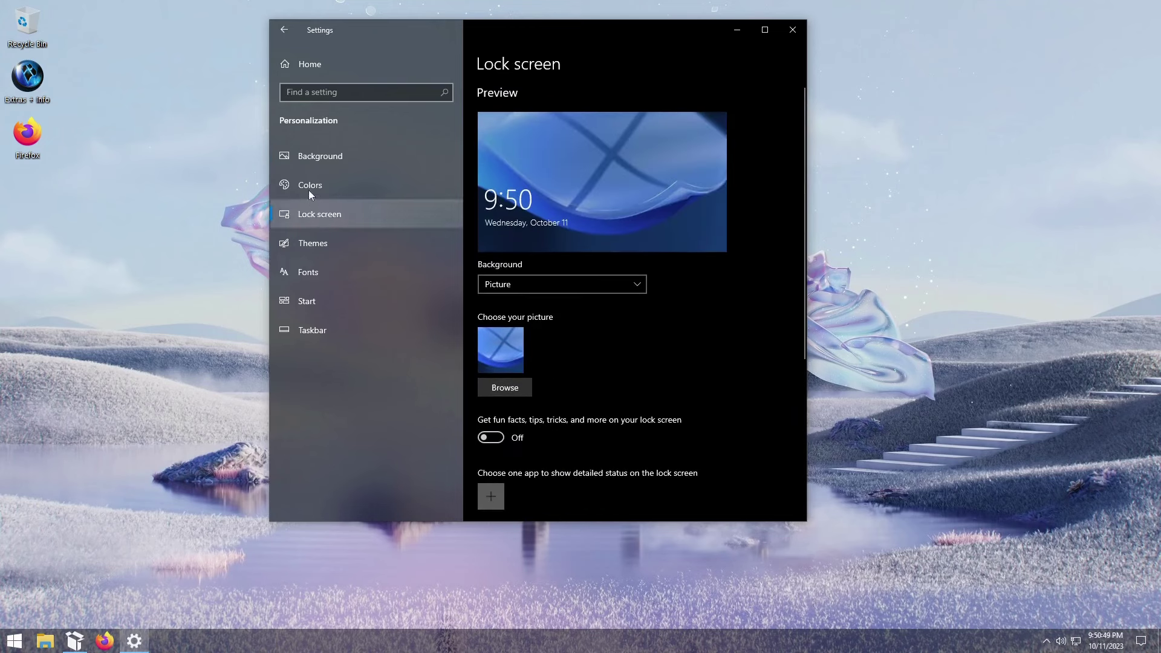
# Open the Themes page, move the Settings window aside to expose the desktop and apply the Dark Crystal theme.
pyautogui.click(325, 245)
pyautogui.moveTo(640, 48); pyautogui.dragTo(983, 30)
pyautogui.scroll(-5, 1029, 295)
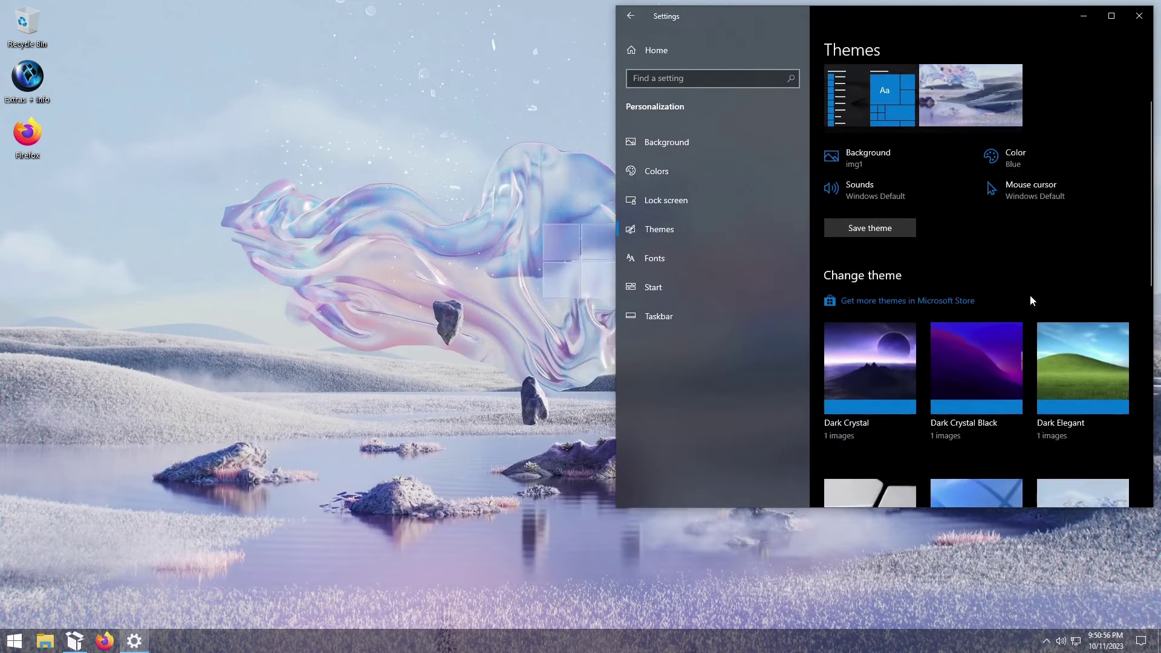
pyautogui.click(870, 228)
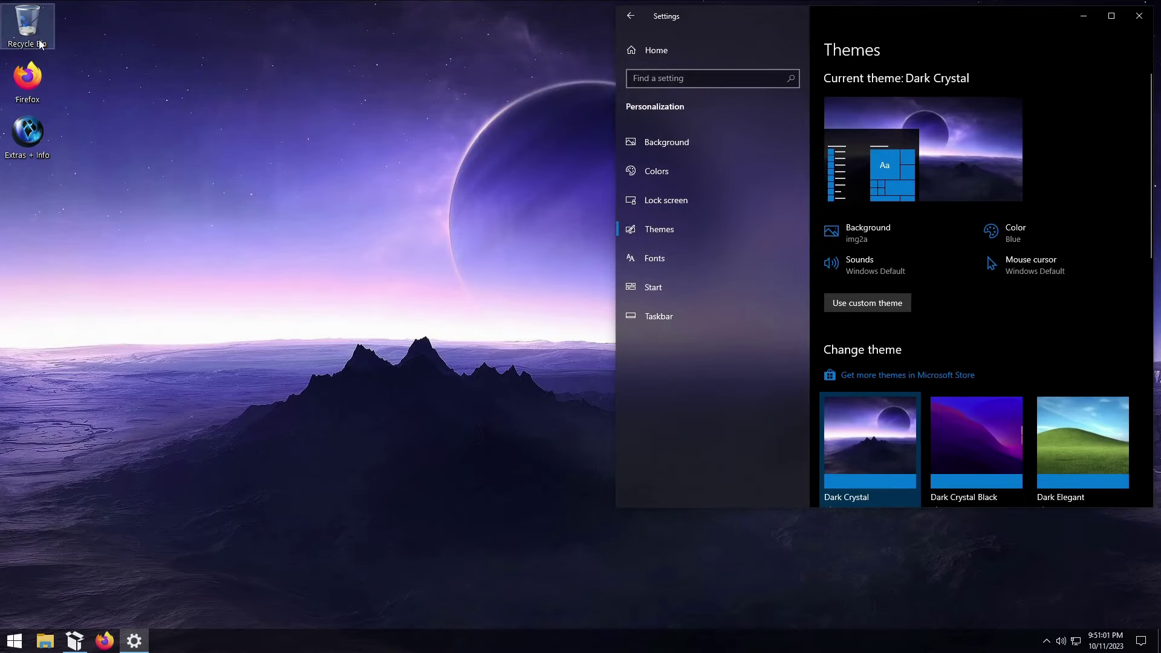
# Delete the Firefox shortcut from the desktop.
pyautogui.rightClick(27, 78)
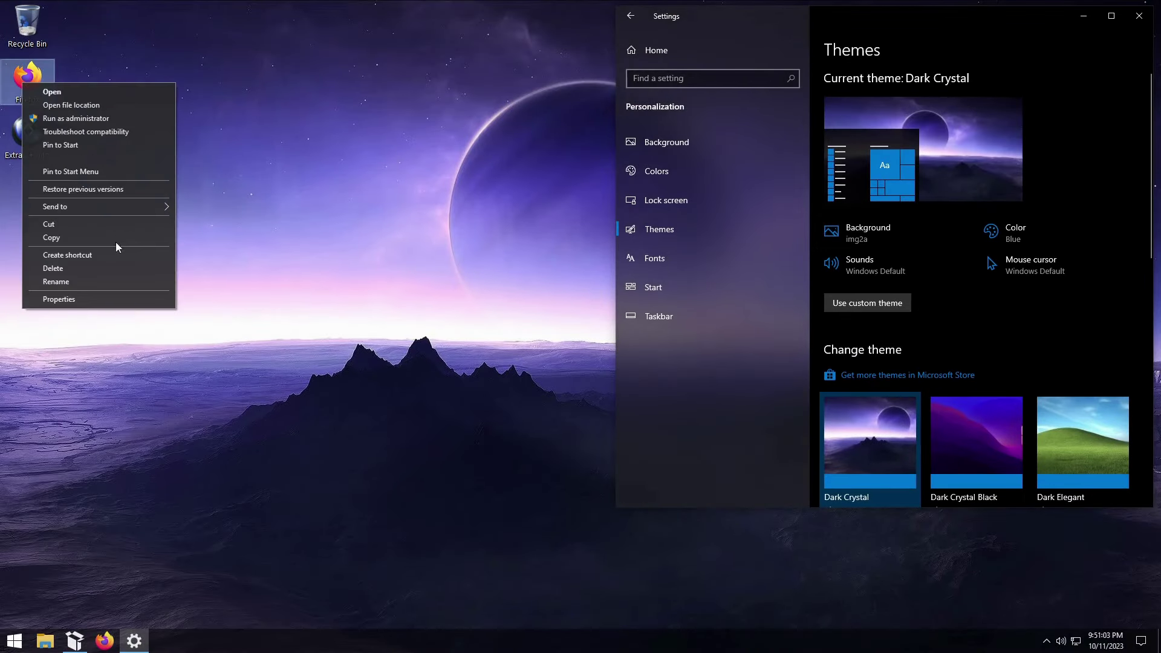
pyautogui.click(114, 262)
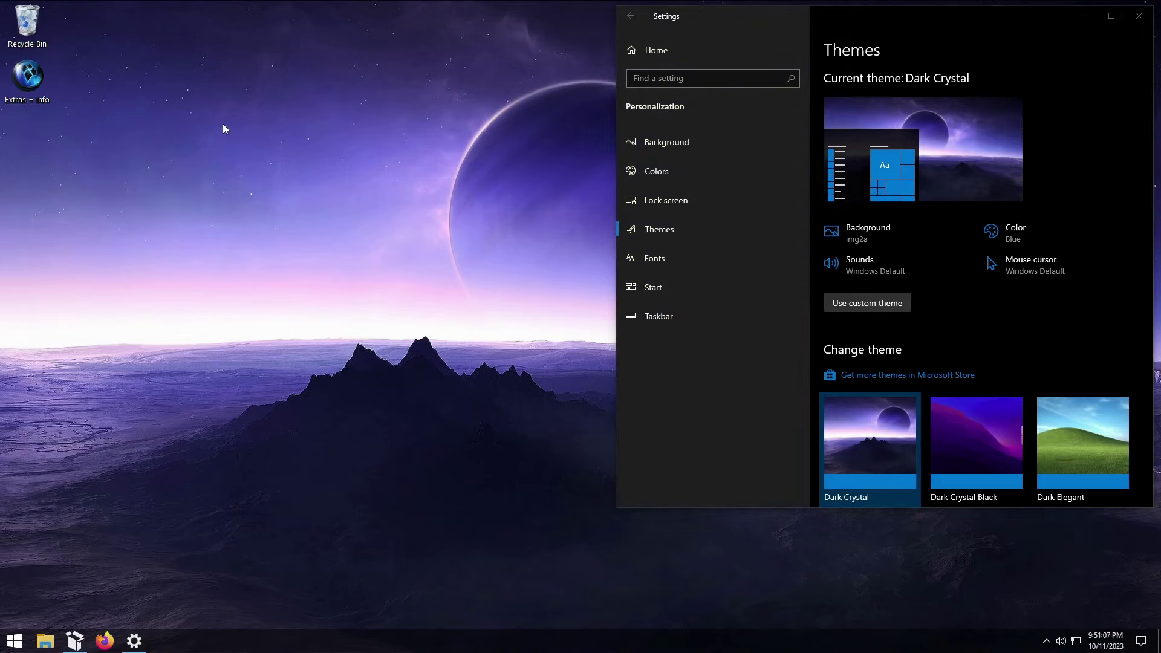
# Apply the Dark Crystal Black theme and replace it with the Dark Elegant theme.
pyautogui.click(979, 413)
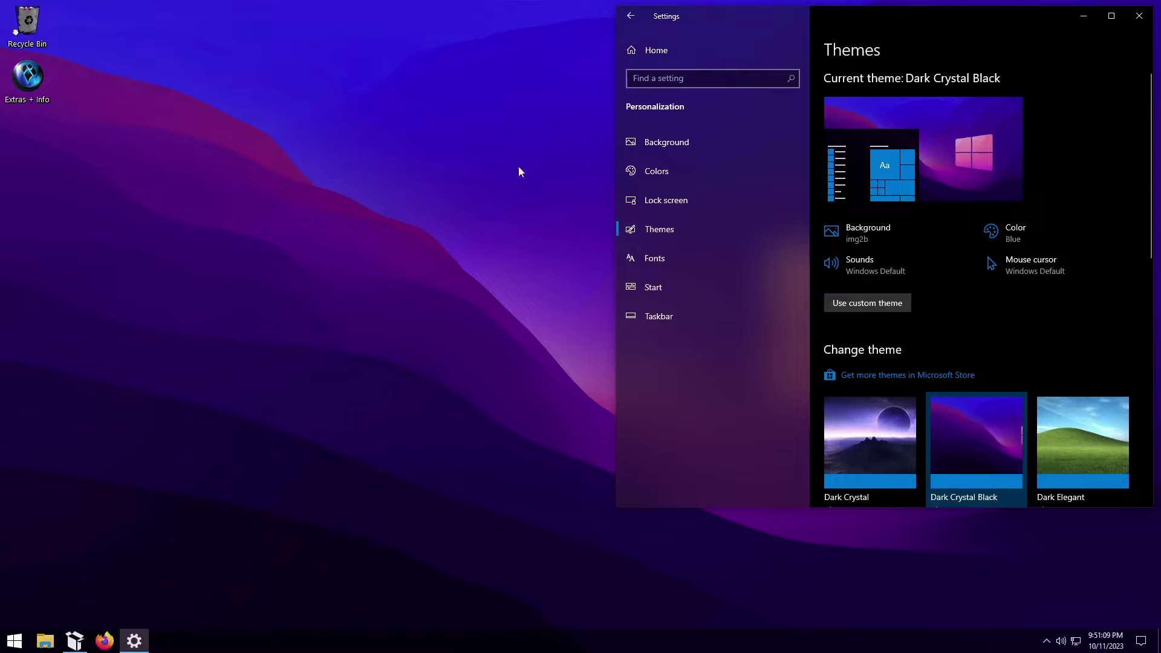
pyautogui.scroll(-3, 982, 304)
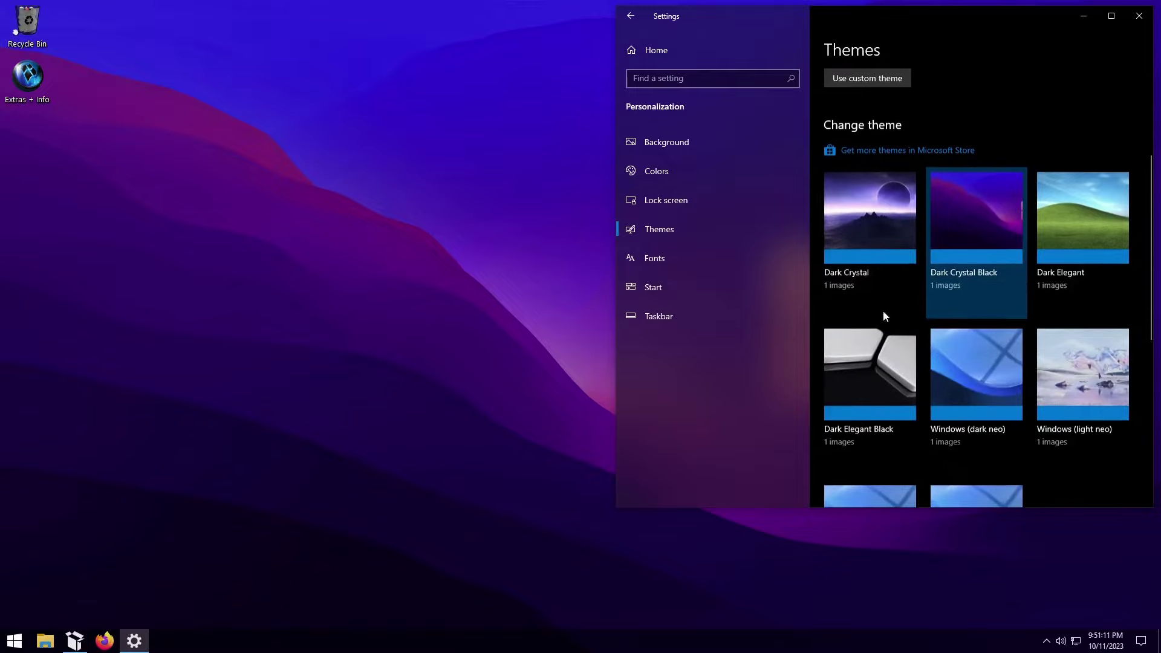
pyautogui.moveTo(1034, 24)
pyautogui.mouseDown()
pyautogui.moveTo(404, 175)
pyautogui.moveTo(596, 89)
pyautogui.moveTo(798, 81)
pyautogui.moveTo(1030, 25)
pyautogui.mouseUp()
pyautogui.click(1041, 240)
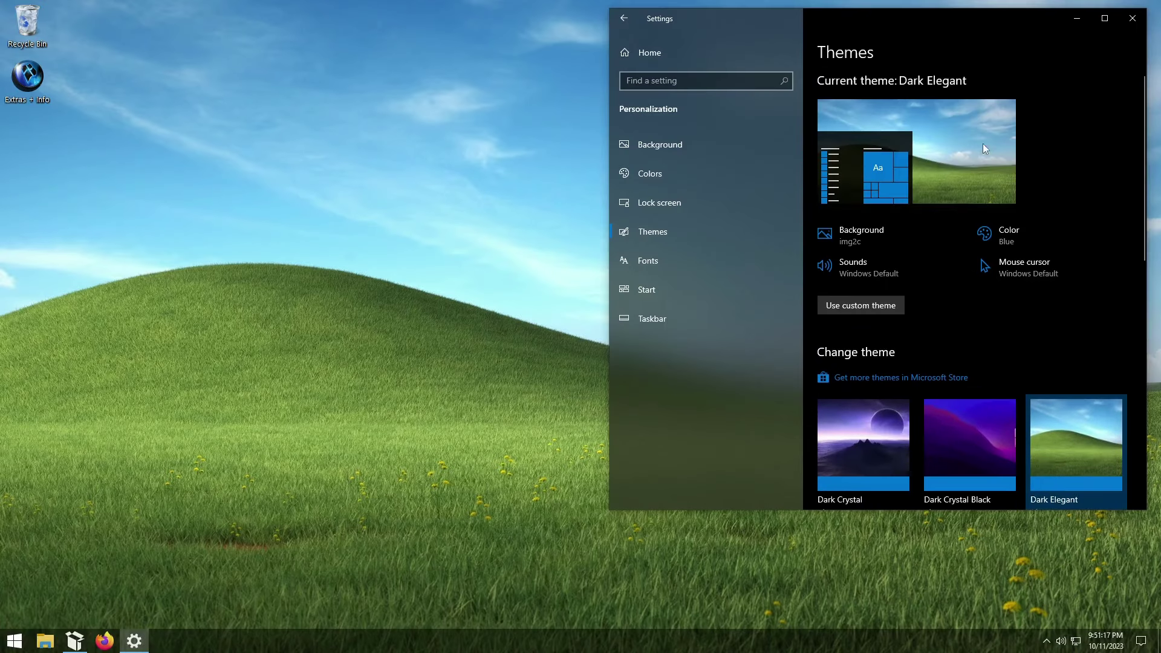
pyautogui.moveTo(1017, 27); pyautogui.dragTo(1027, 24)
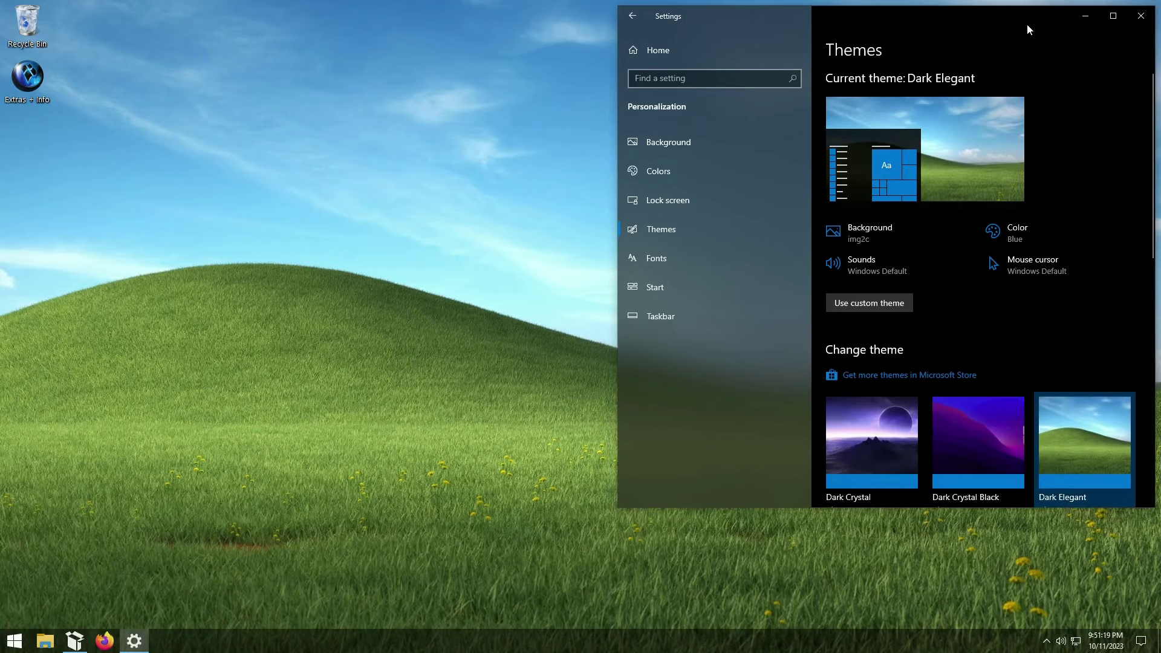
# Apply the Dark Elegant Black theme and empty the Recycle Bin.
pyautogui.scroll(-3, 1081, 266)
pyautogui.click(886, 375)
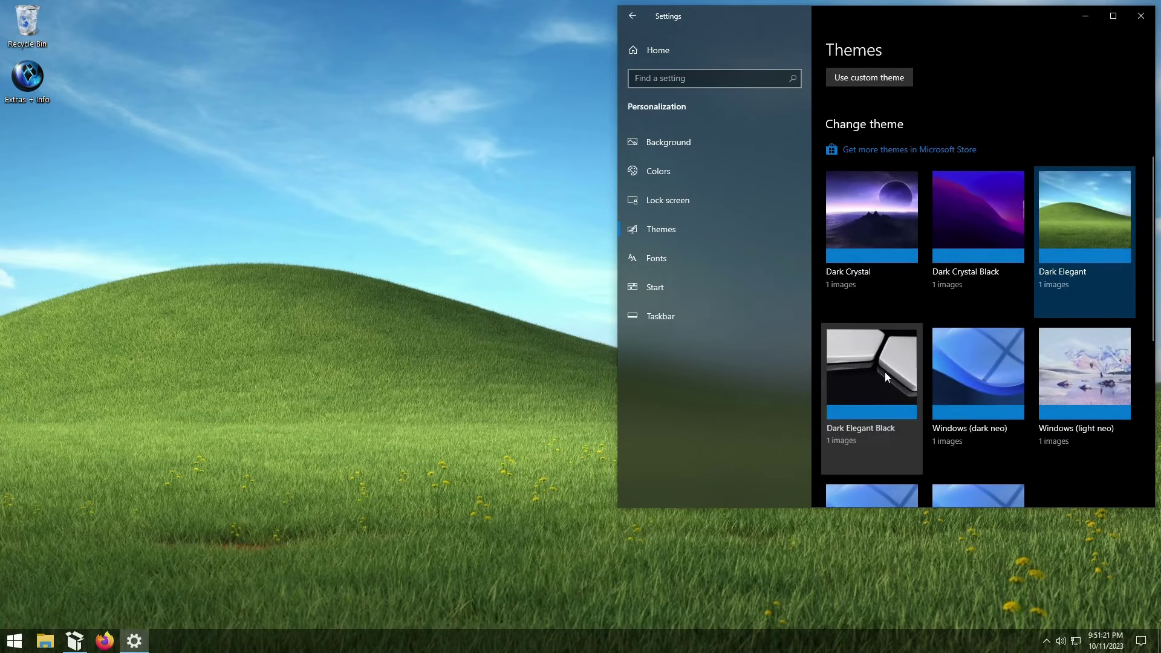
pyautogui.rightClick(29, 24)
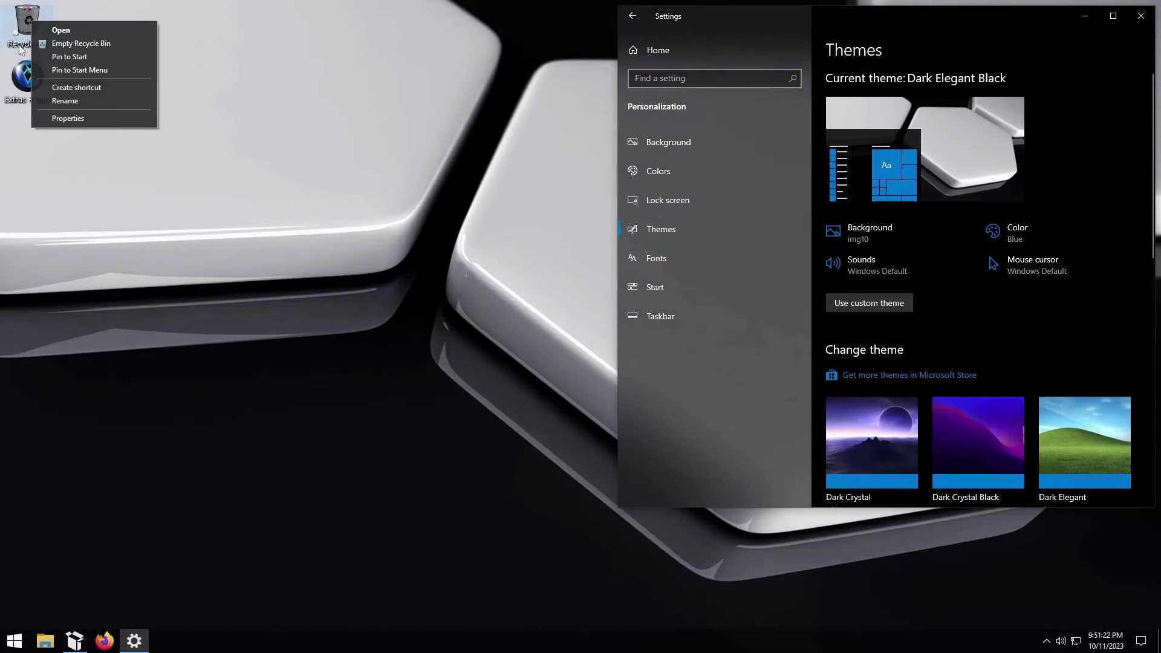
pyautogui.click(113, 45)
pyautogui.click(607, 367)
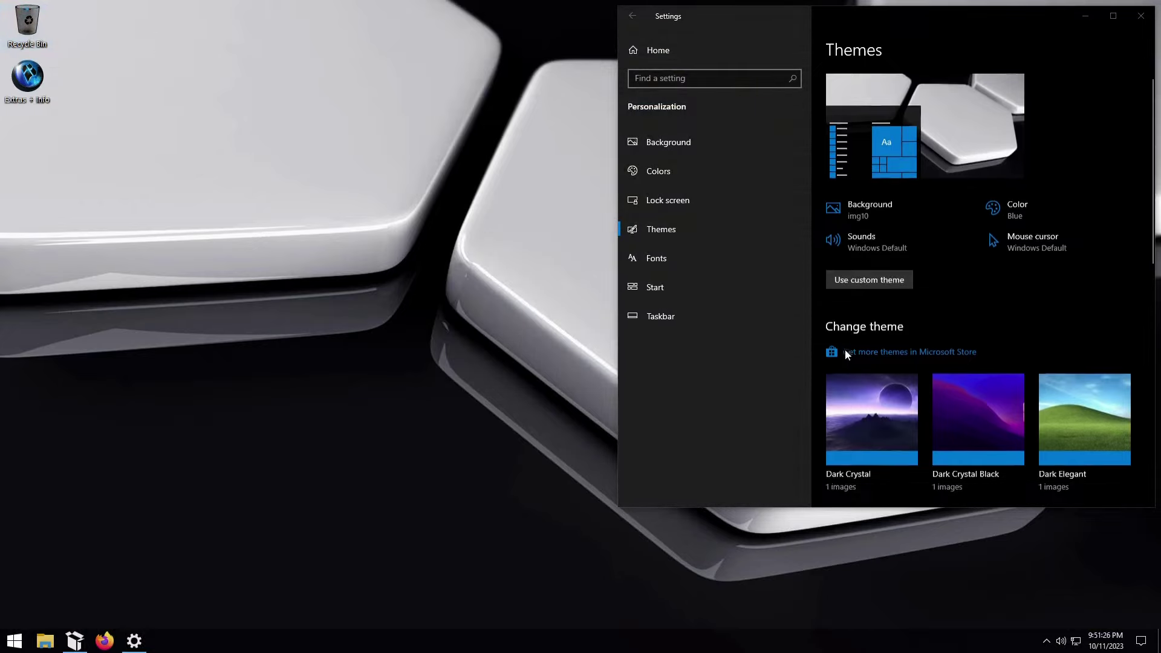
# Apply the Windows (light neo) theme and preview its look in a temporarily opened This PC window.
pyautogui.scroll(-5, 978, 244)
pyautogui.click(1081, 196)
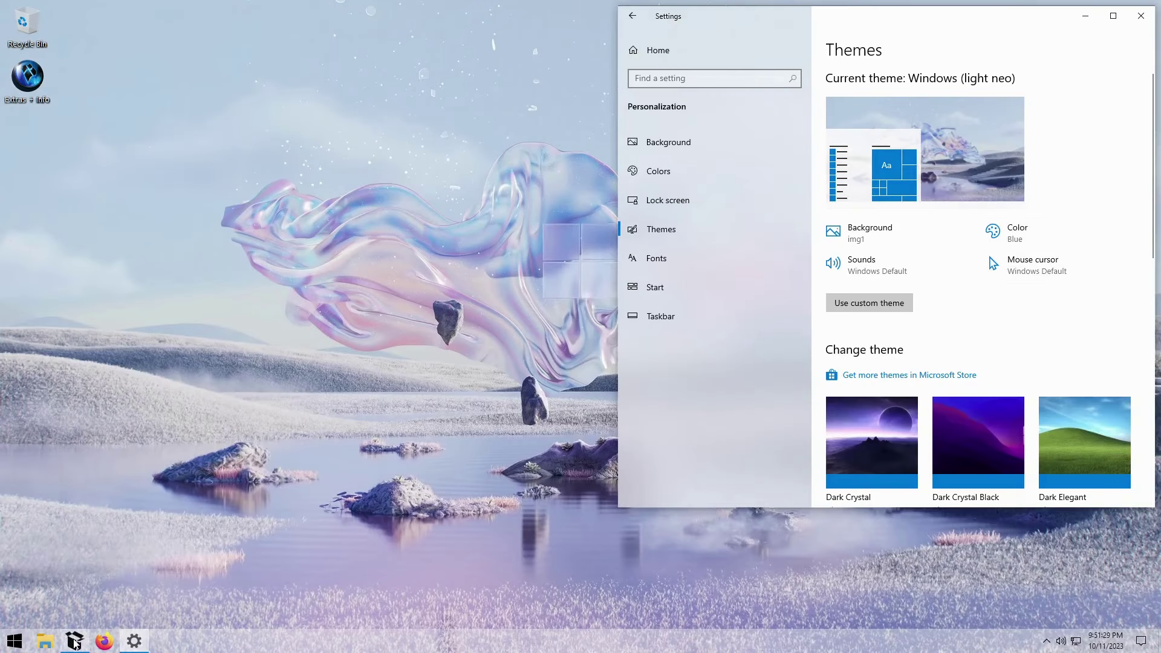
pyautogui.click(45, 641)
pyautogui.moveTo(900, 30); pyautogui.dragTo(345, 145)
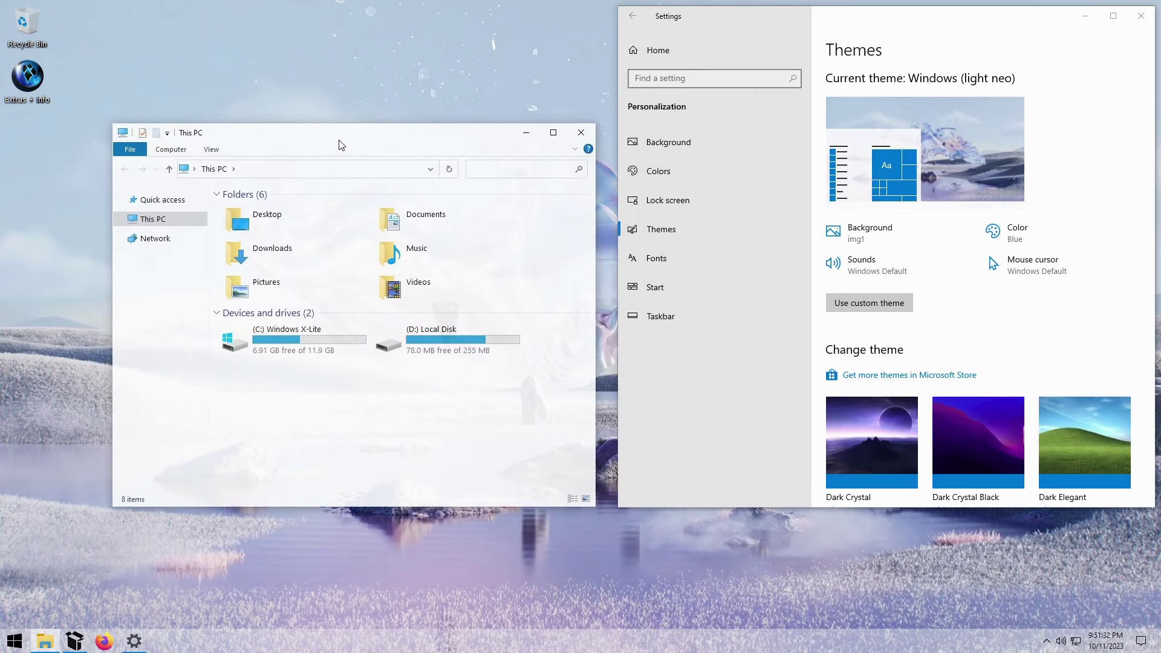
pyautogui.click(584, 132)
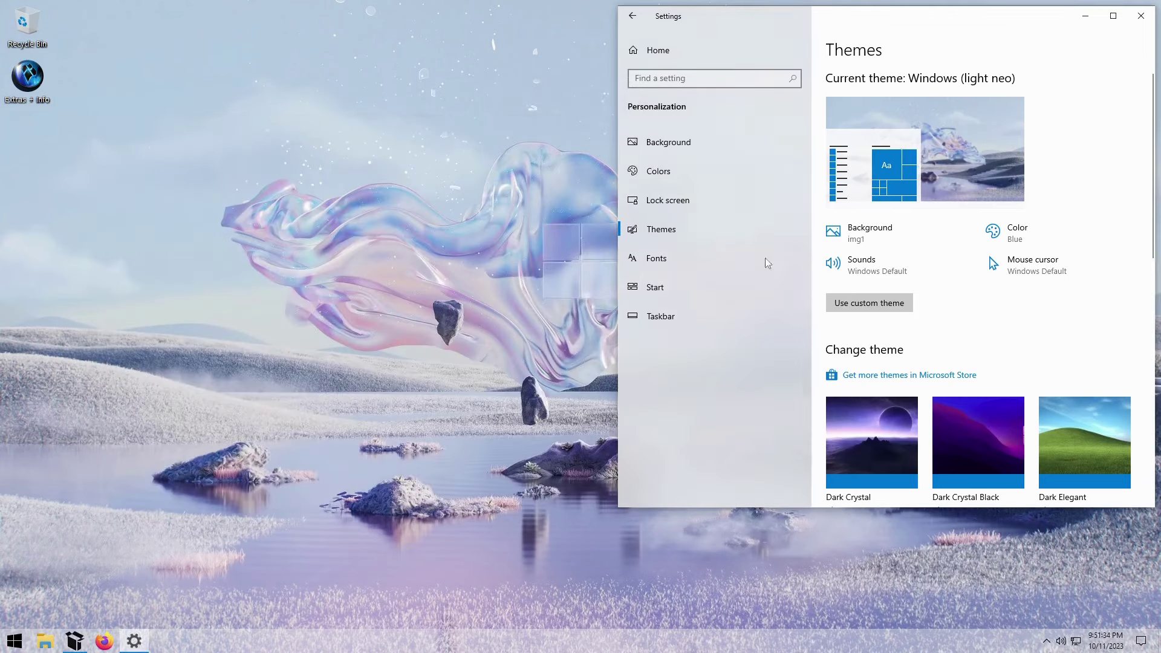
# Look through the list of available themes and close Settings.
pyautogui.scroll(-7, 1031, 223)
pyautogui.scroll(4, 1031, 222)
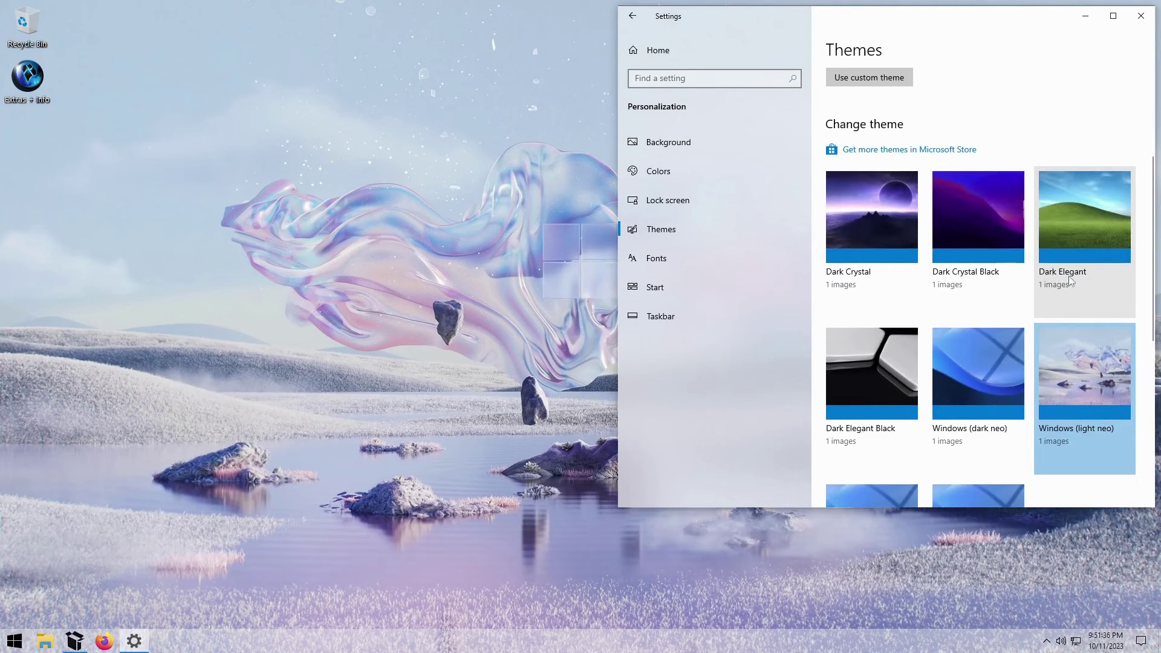
pyautogui.scroll(-1, 1095, 242)
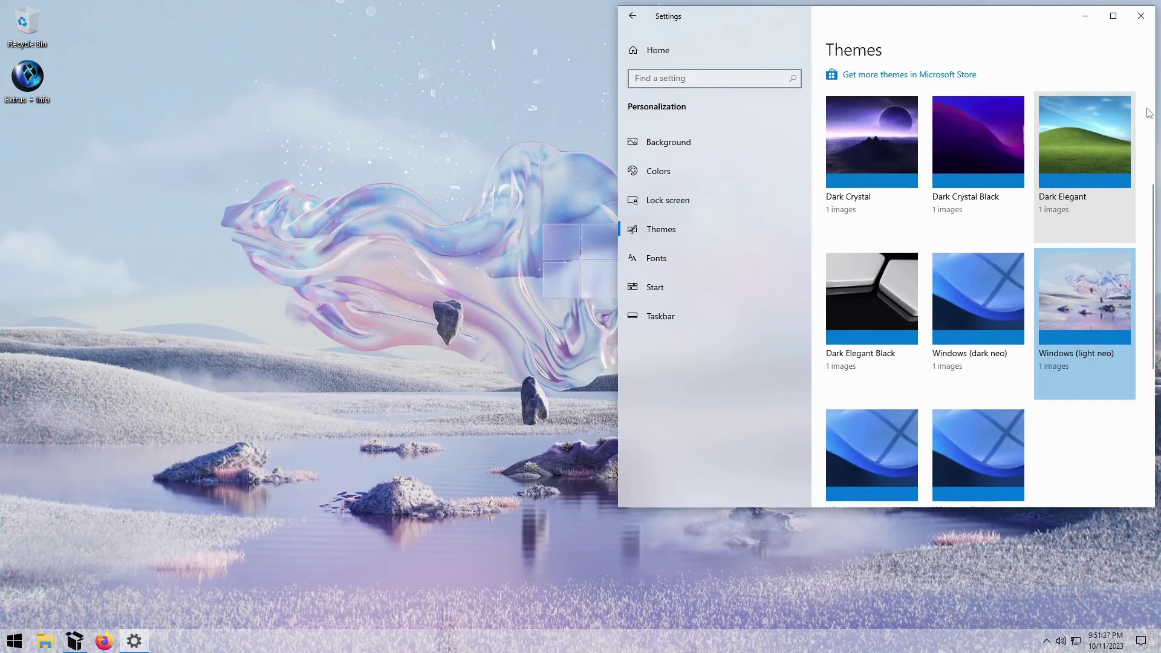
pyautogui.click(1137, 18)
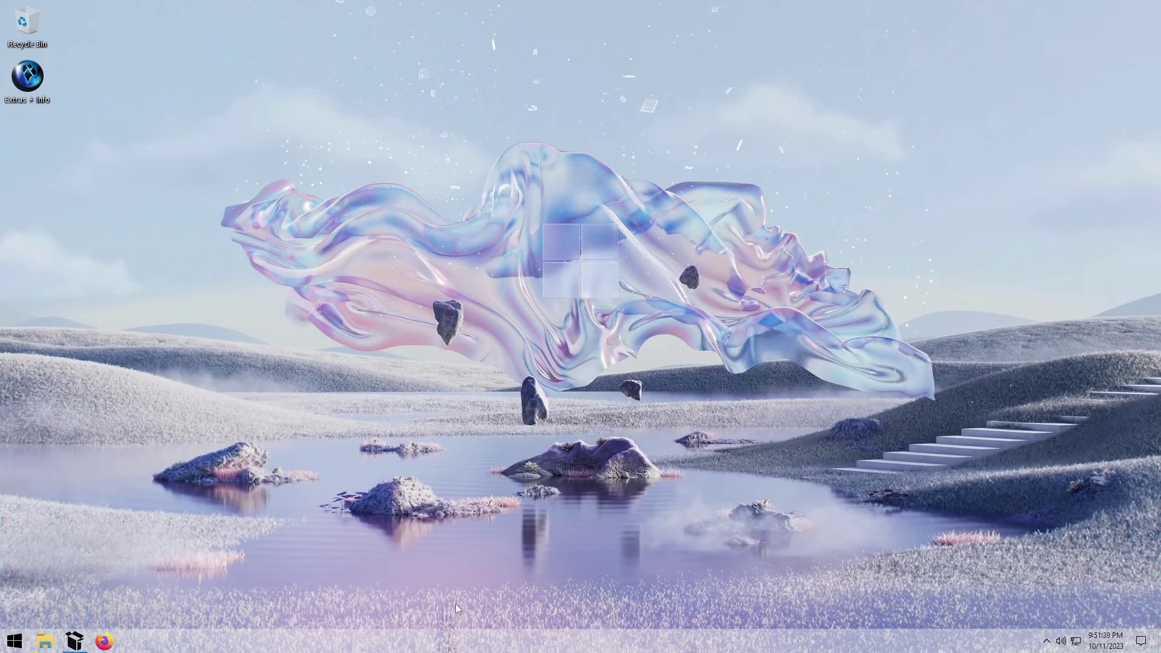
# Reopen Settings from the start menu and apply the Windows (dark neo) theme under Personalization.
pyautogui.click(17, 641)
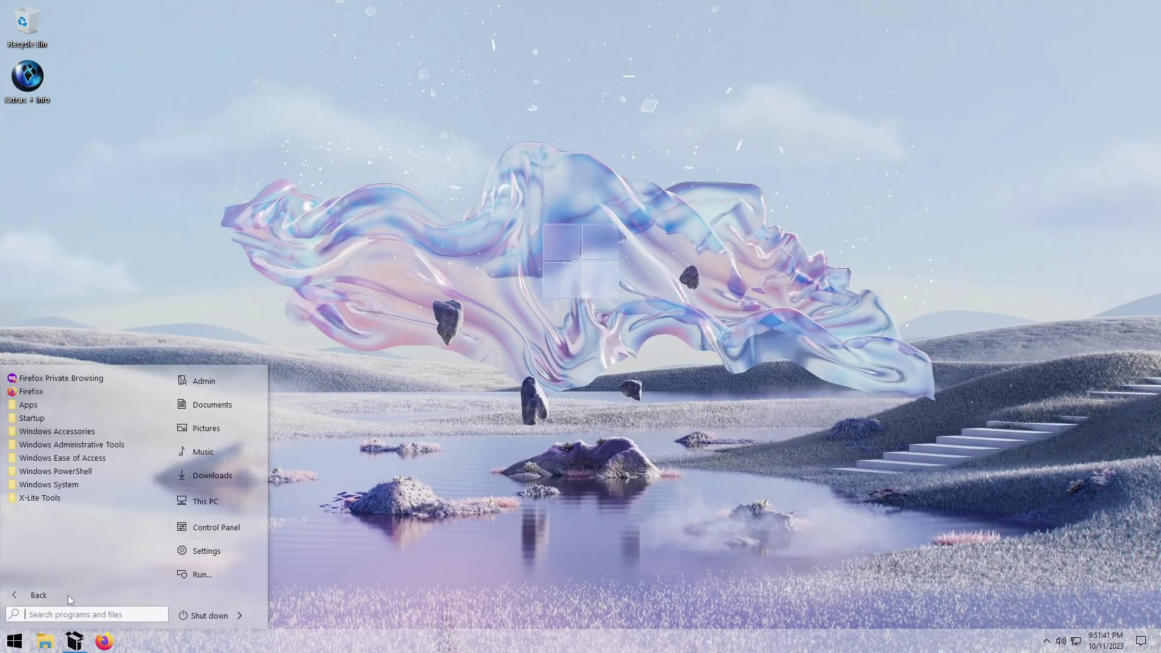
pyautogui.click(203, 550)
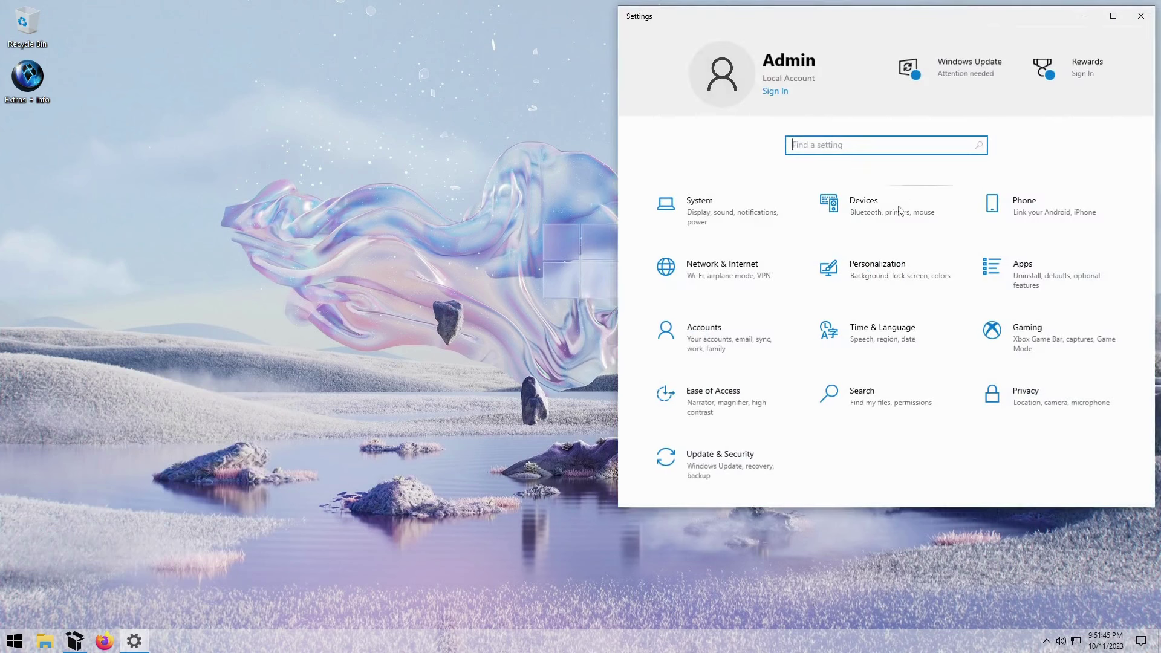
pyautogui.click(929, 278)
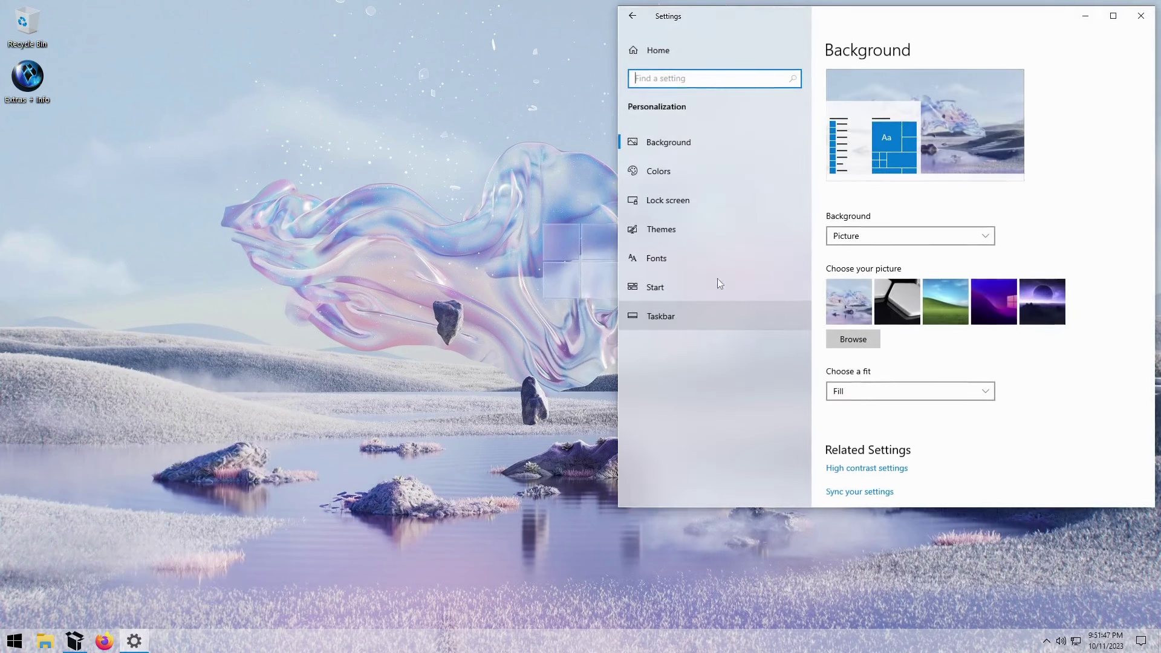
pyautogui.scroll(-5, 967, 239)
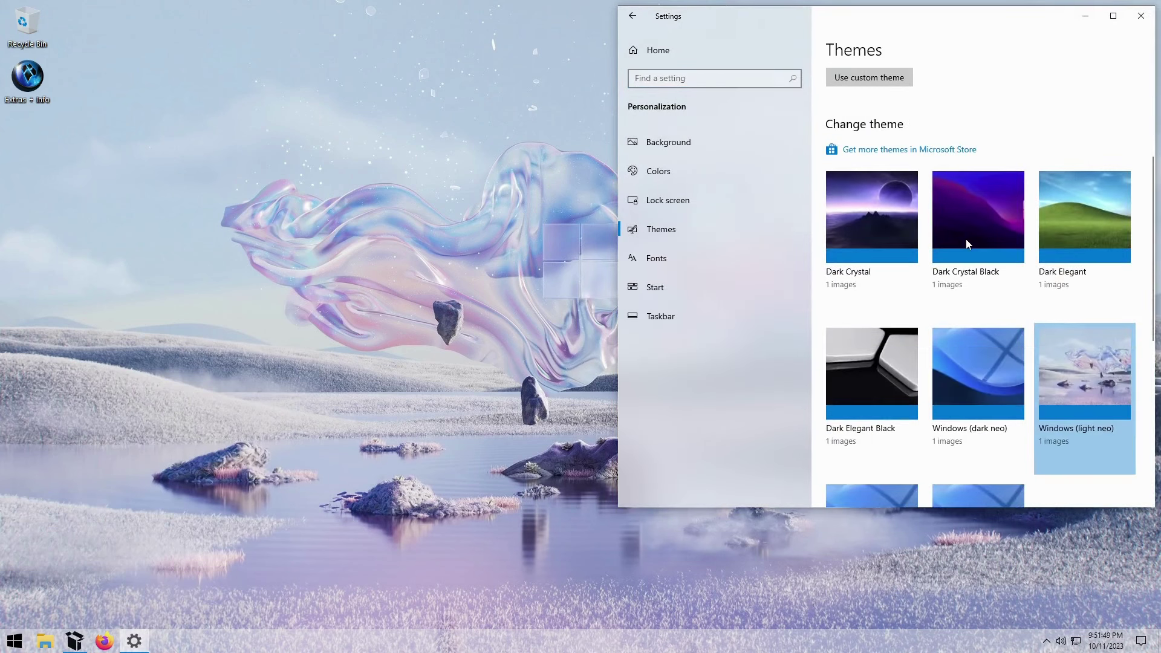
pyautogui.click(978, 279)
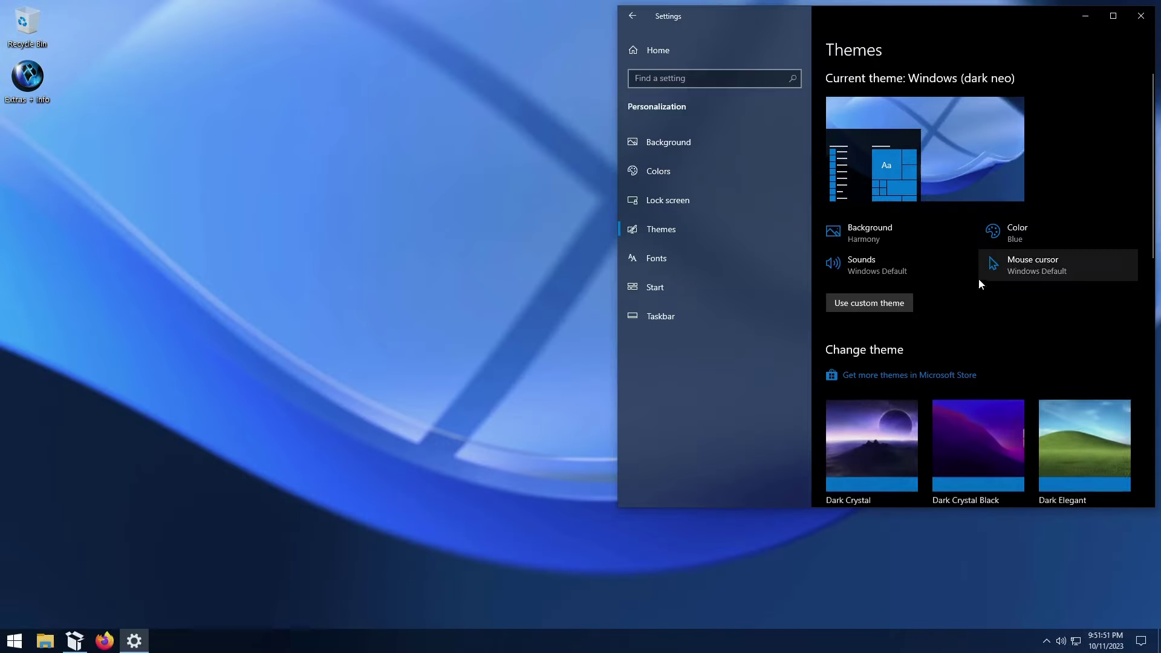
# View the Your info and Sign-in options pages of the Accounts settings, and return to the Settings home page.
pyautogui.click(653, 51)
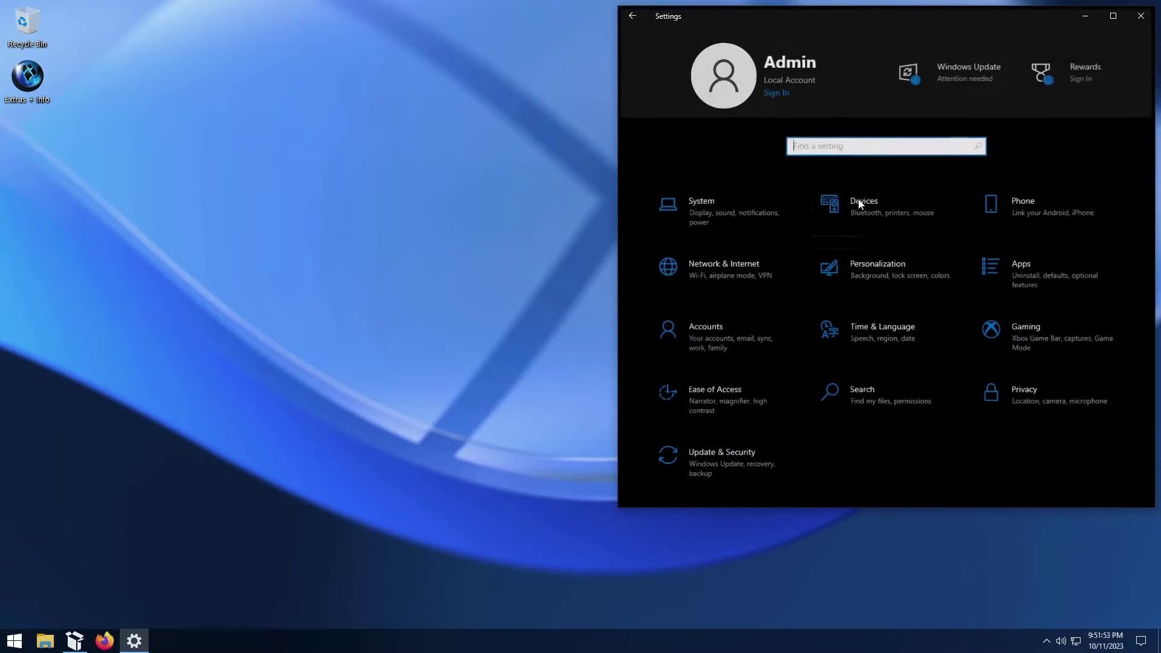
pyautogui.click(739, 337)
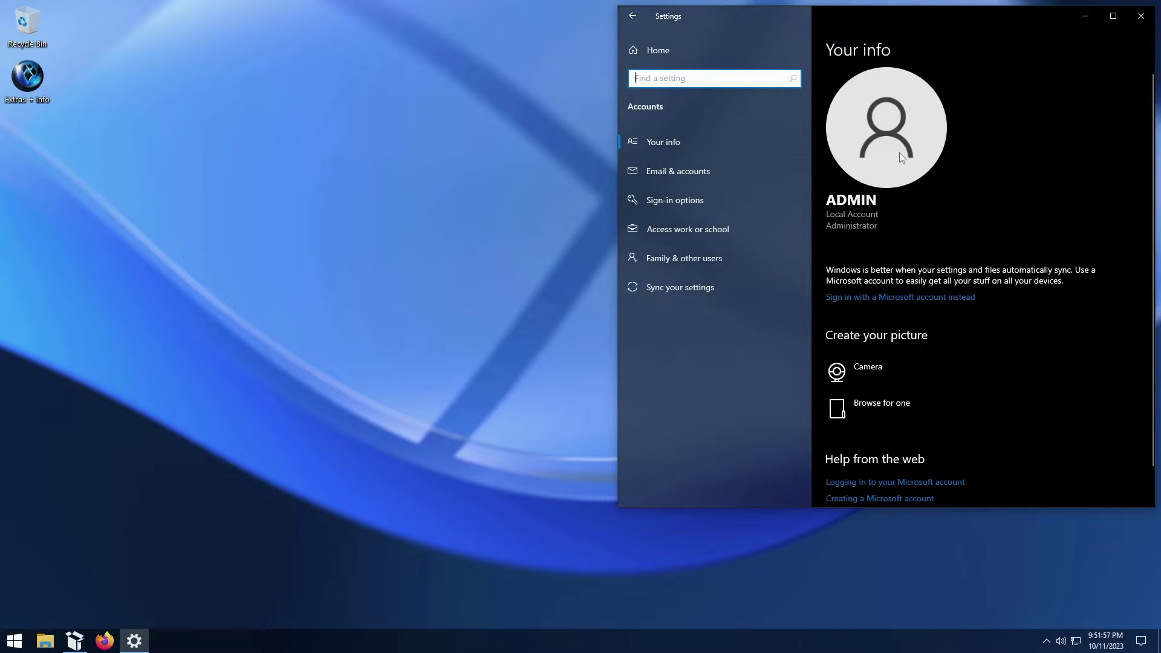
pyautogui.click(712, 213)
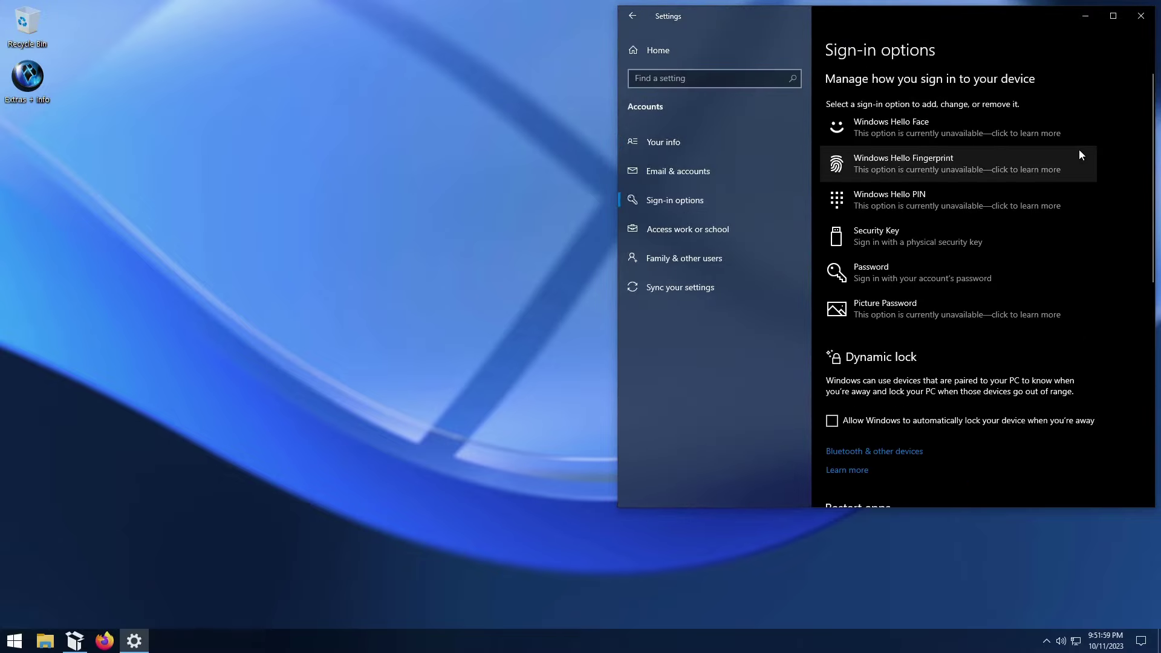
pyautogui.click(631, 18)
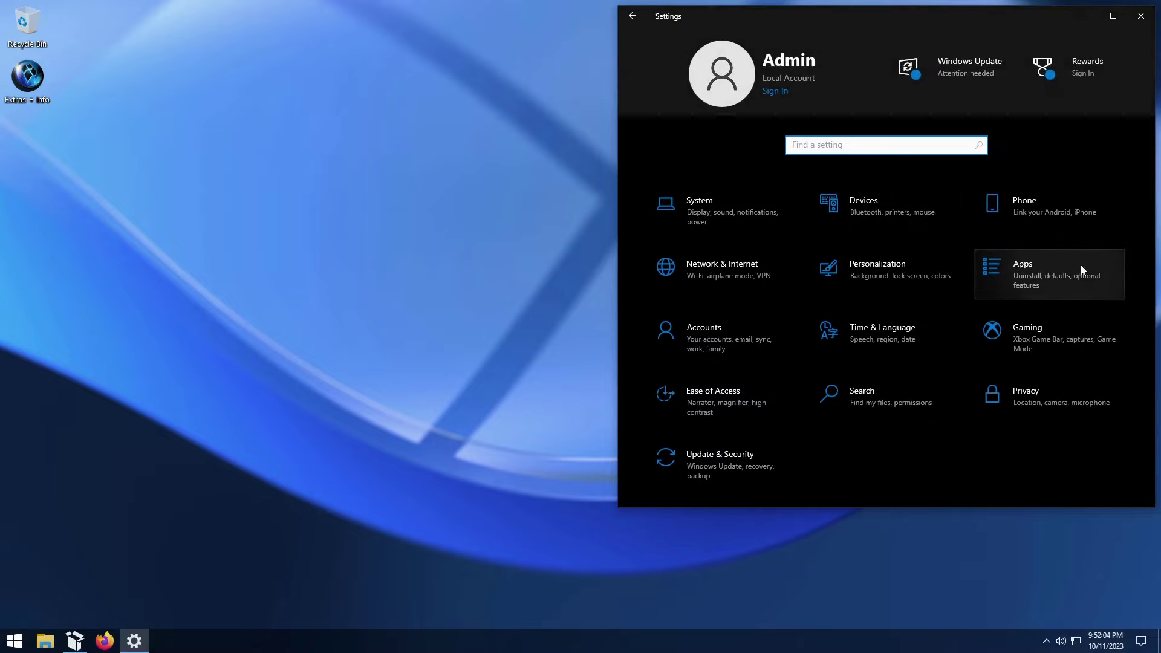
# Open the Apps & features settings and view the list of installed optional features.
pyautogui.click(1076, 289)
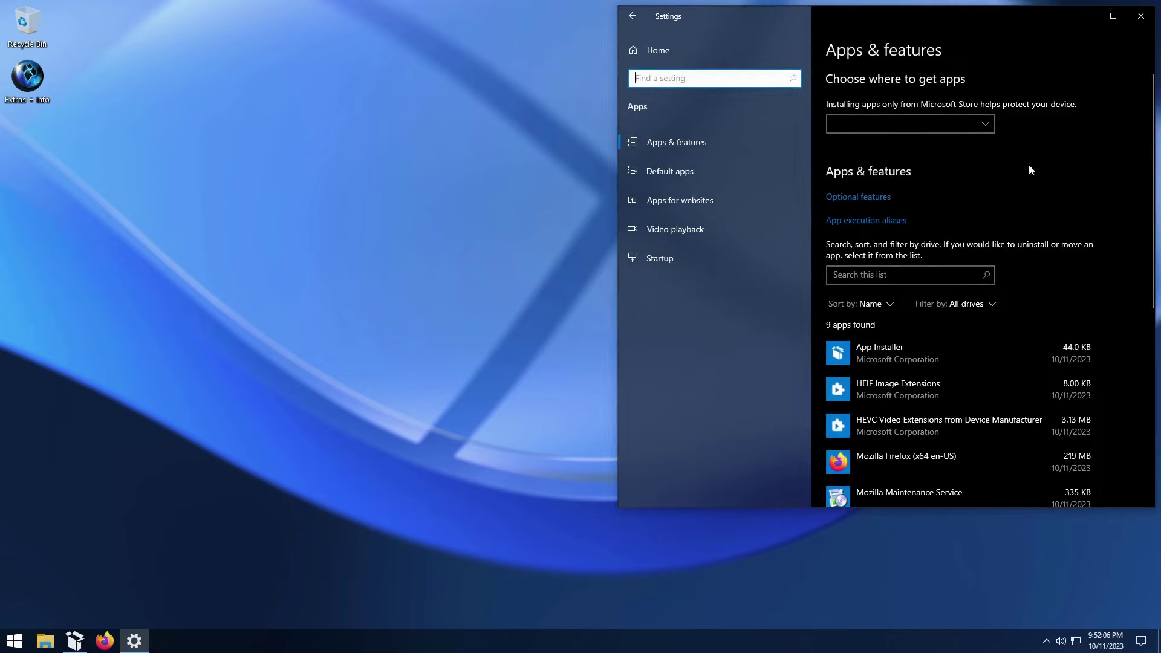
pyautogui.click(855, 196)
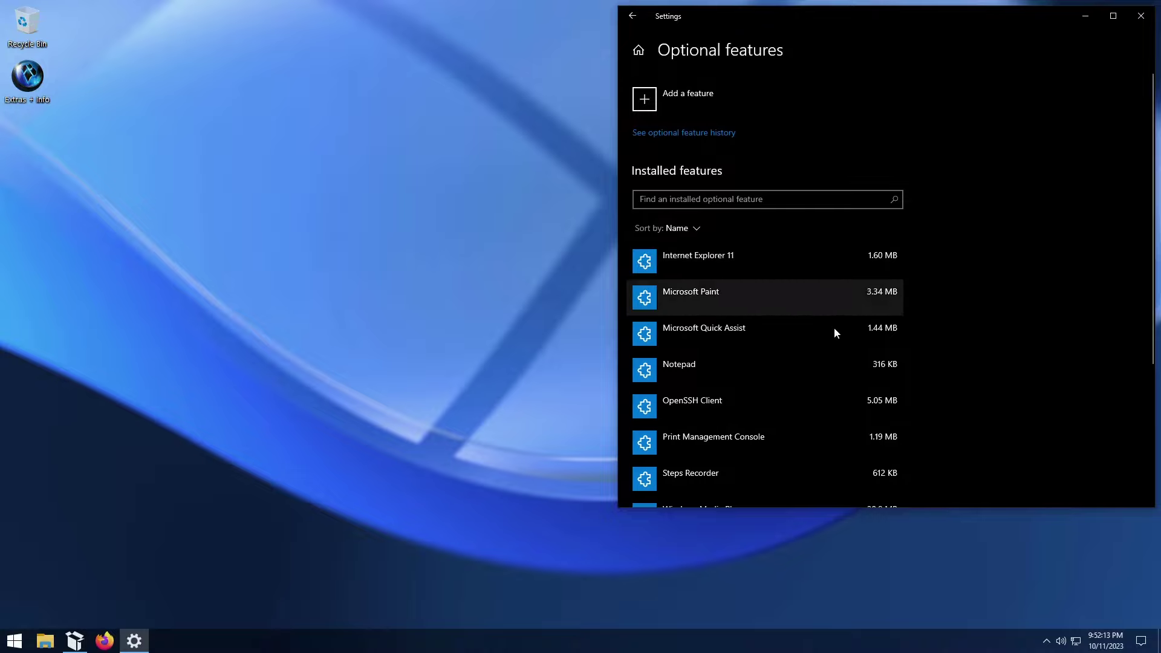
# Review the installed optional features, search the available ones for "hello", and install Windows Hello Face.
pyautogui.scroll(-3, 833, 329)
pyautogui.scroll(-1, 792, 338)
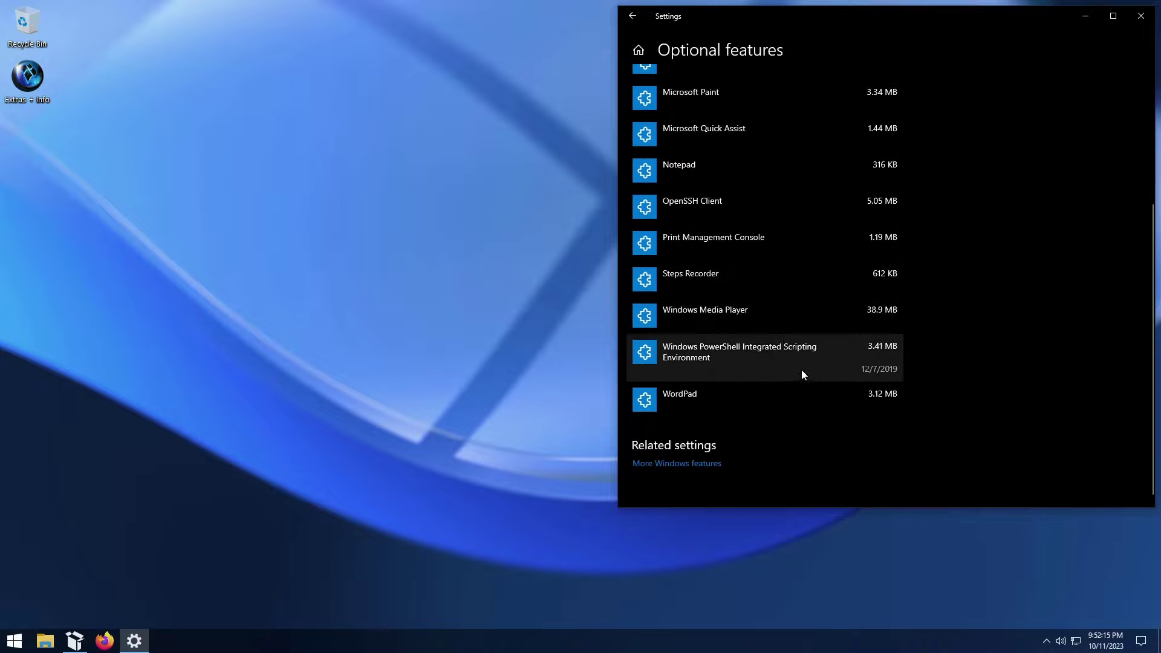
pyautogui.scroll(5, 804, 361)
pyautogui.click(643, 100)
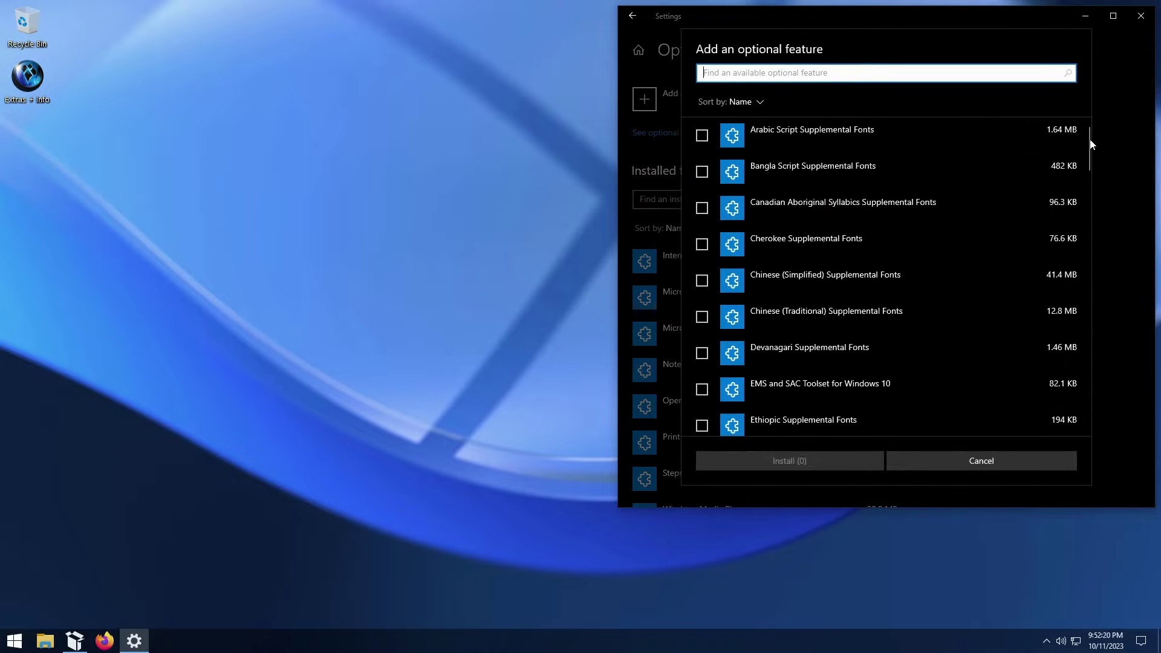
pyautogui.moveTo(1089, 140); pyautogui.dragTo(1101, 99)
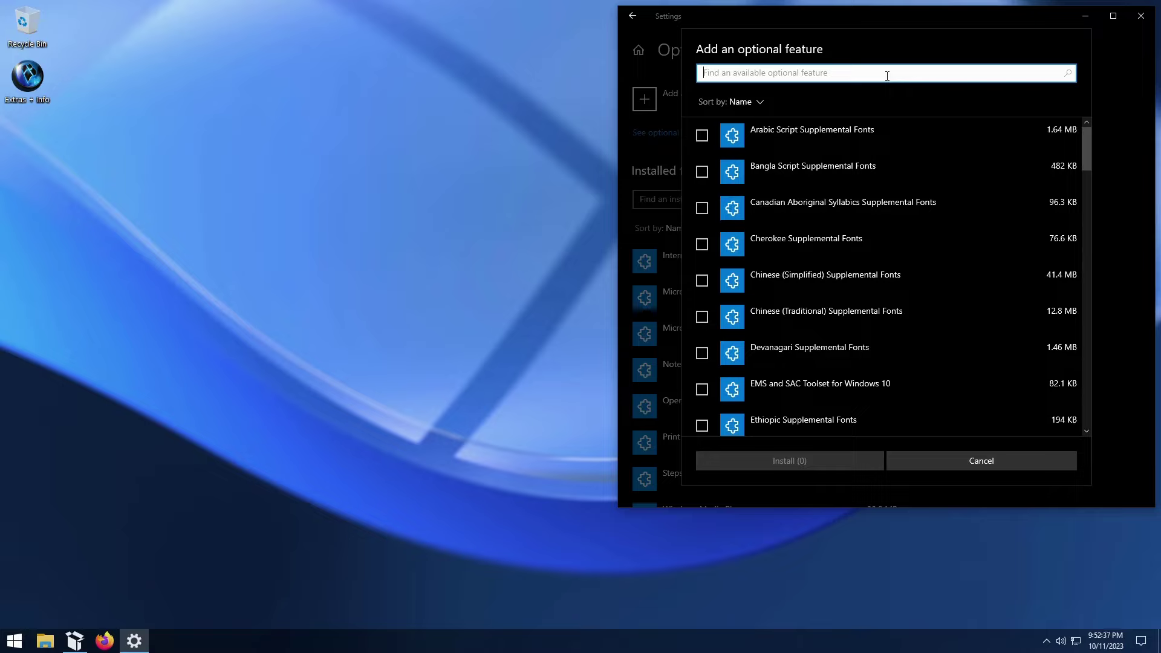
pyautogui.write('hello')
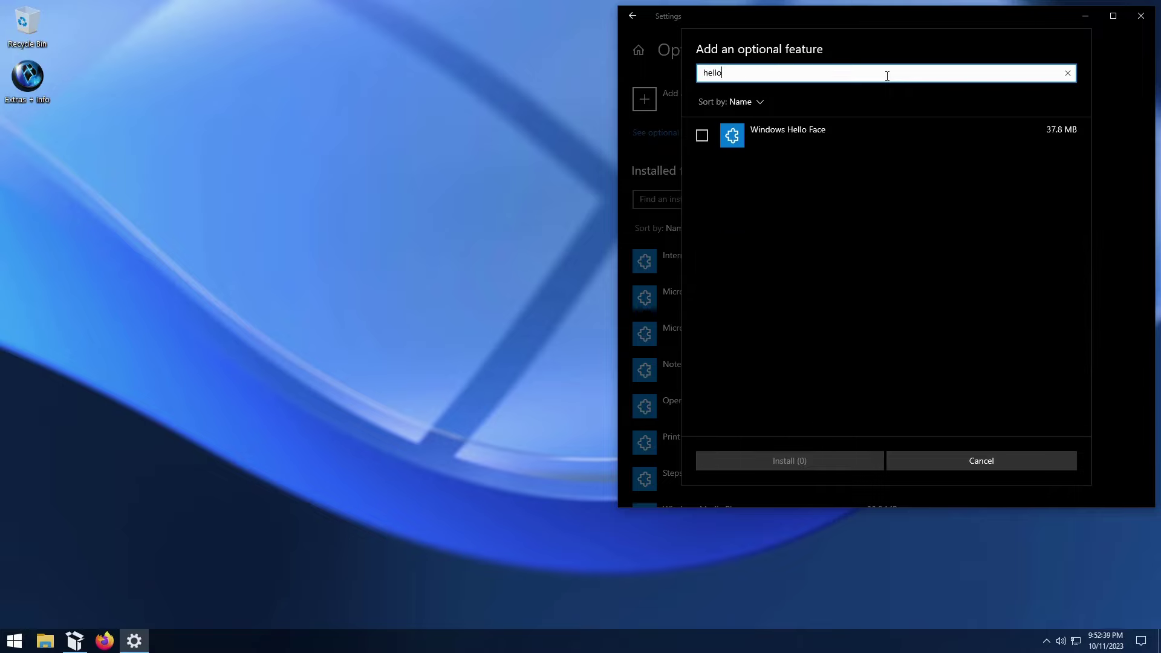
pyautogui.click(701, 136)
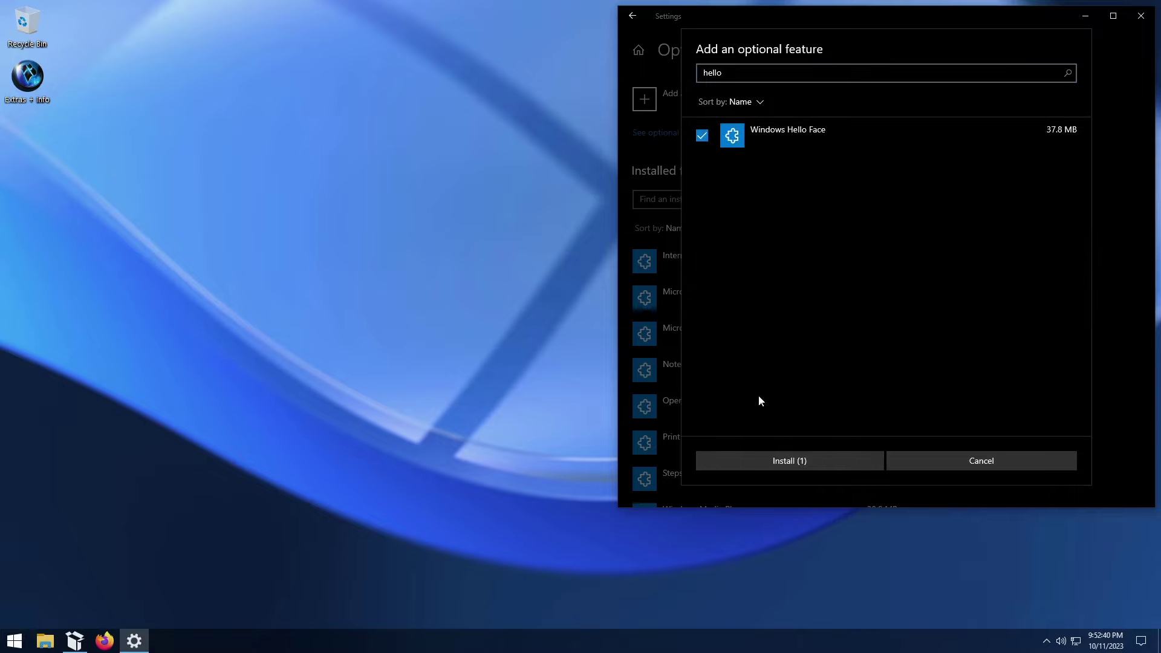
pyautogui.click(802, 463)
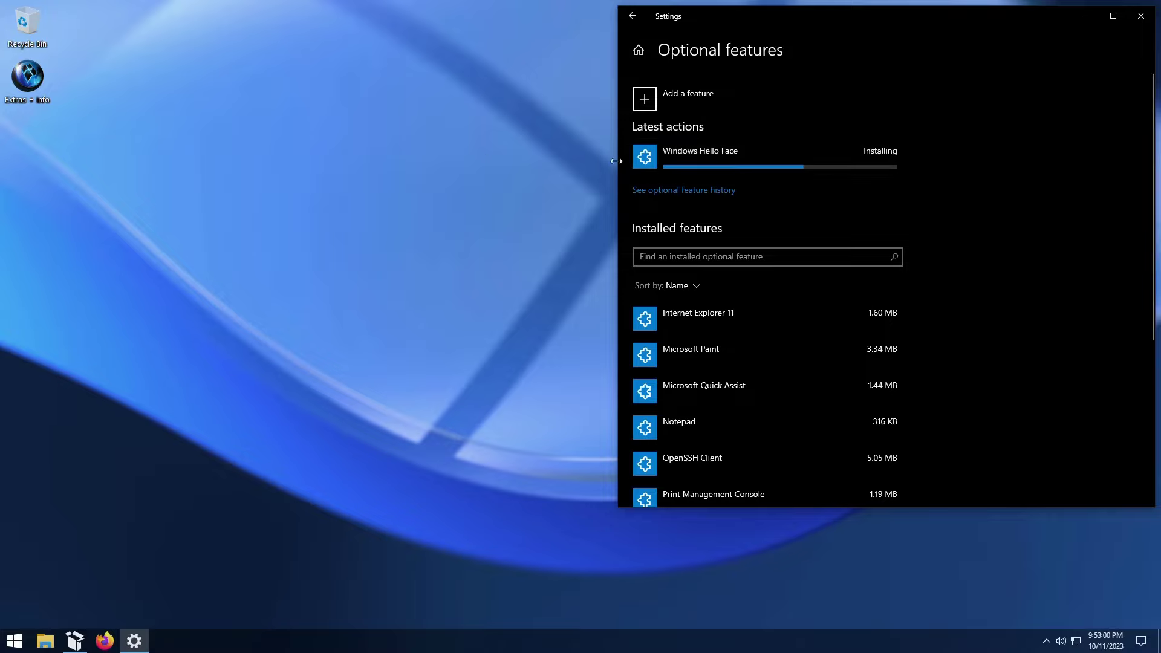
# Run Windows Update Service On from the X-Lite Tools folder in the start menu.
pyautogui.click(15, 641)
pyautogui.click(39, 496)
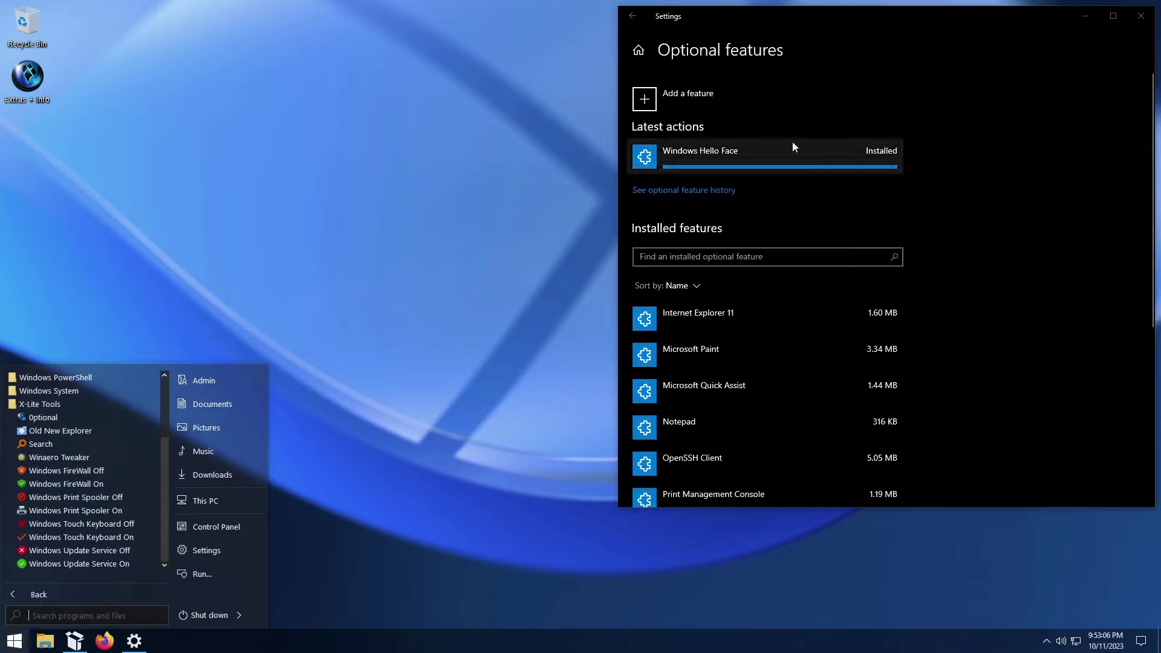
pyautogui.click(83, 565)
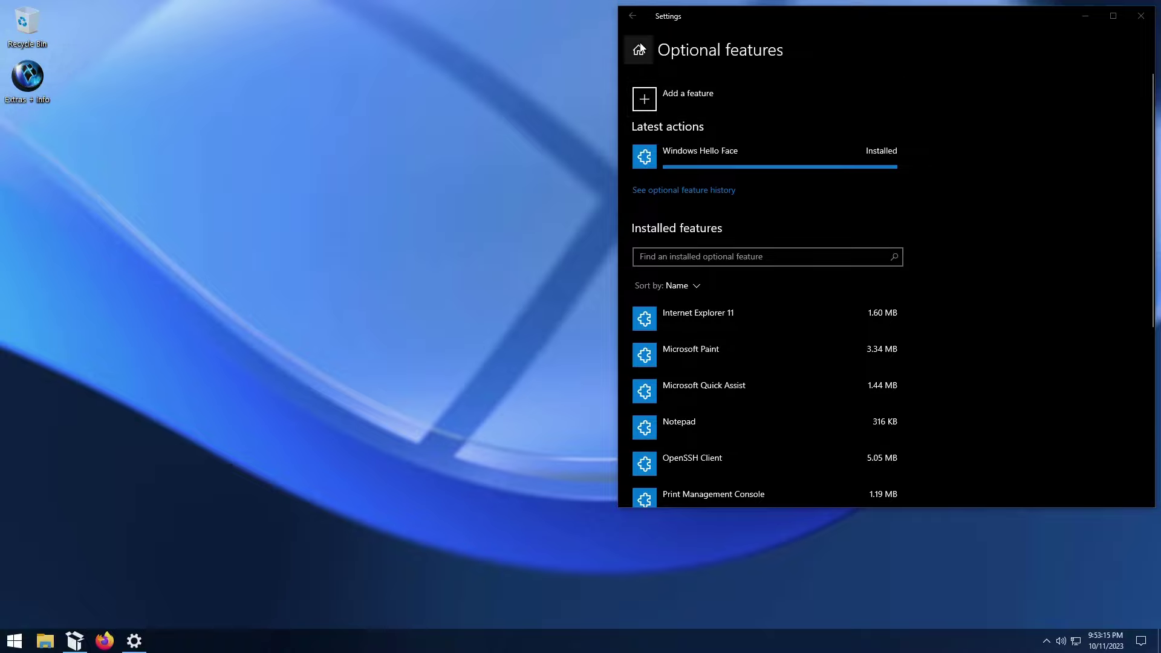
# Return to Apps & features, look through the list of installed apps, and close Settings.
pyautogui.click(633, 17)
pyautogui.scroll(-5, 945, 235)
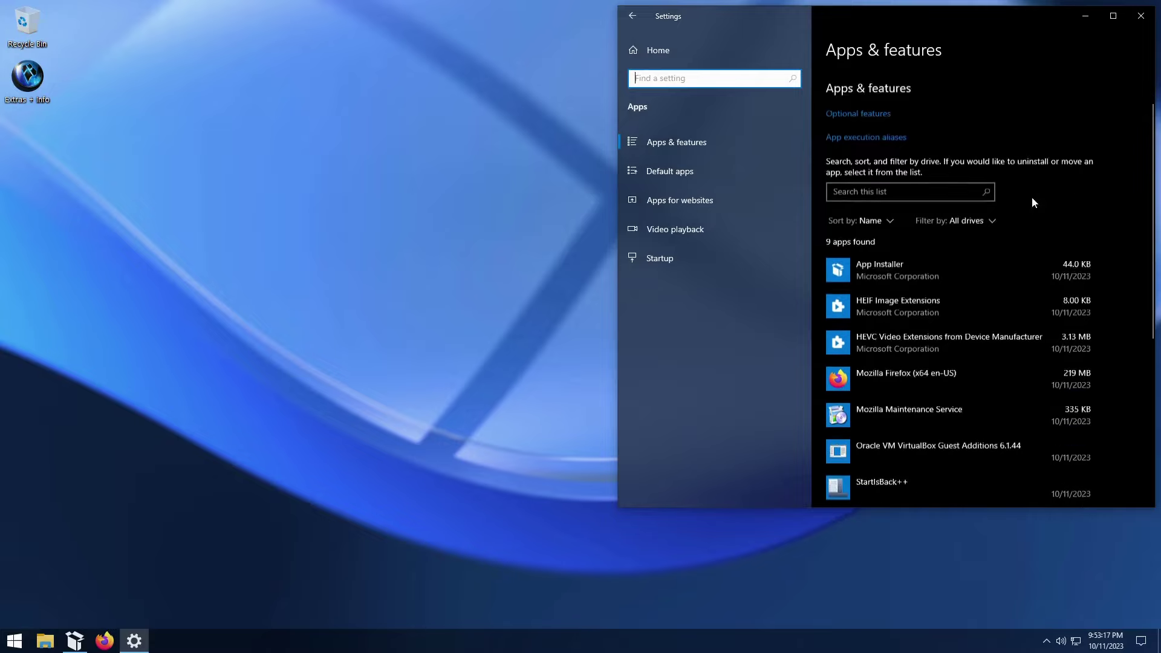
pyautogui.scroll(2, 1089, 321)
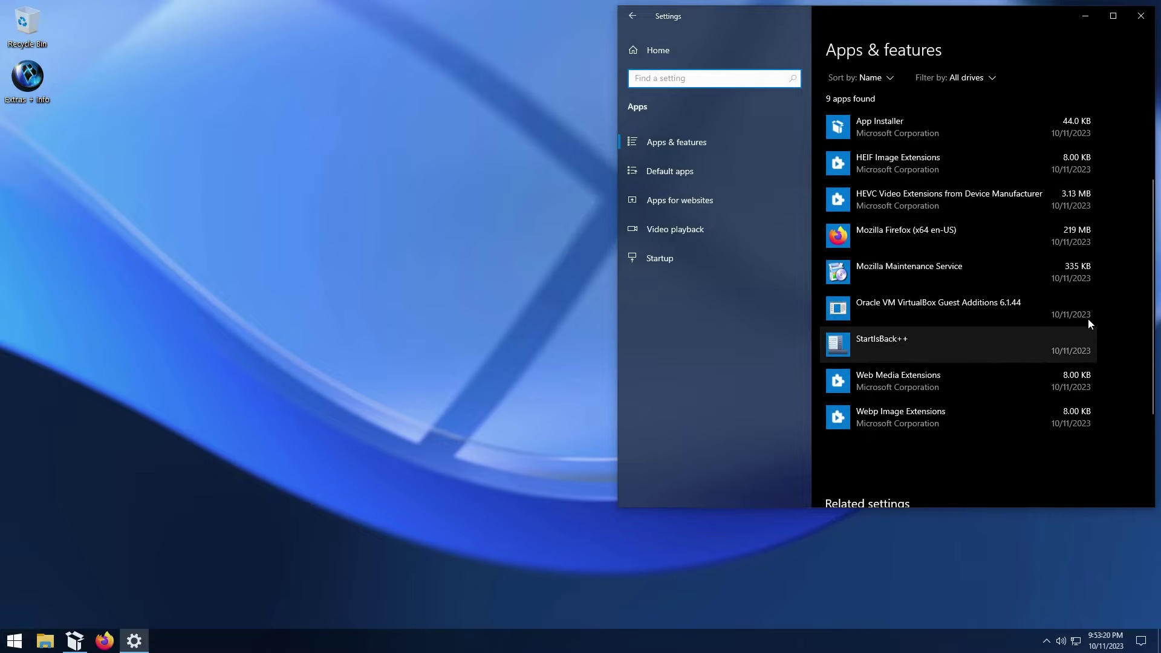
pyautogui.scroll(2, 1089, 321)
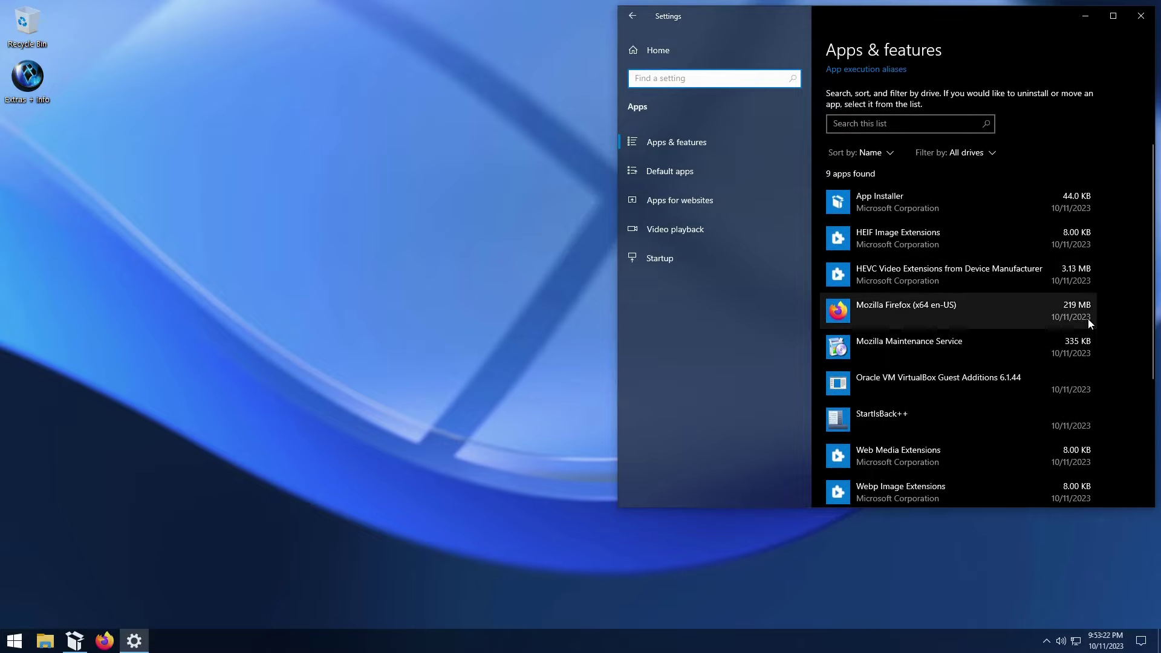
pyautogui.scroll(3, 1088, 318)
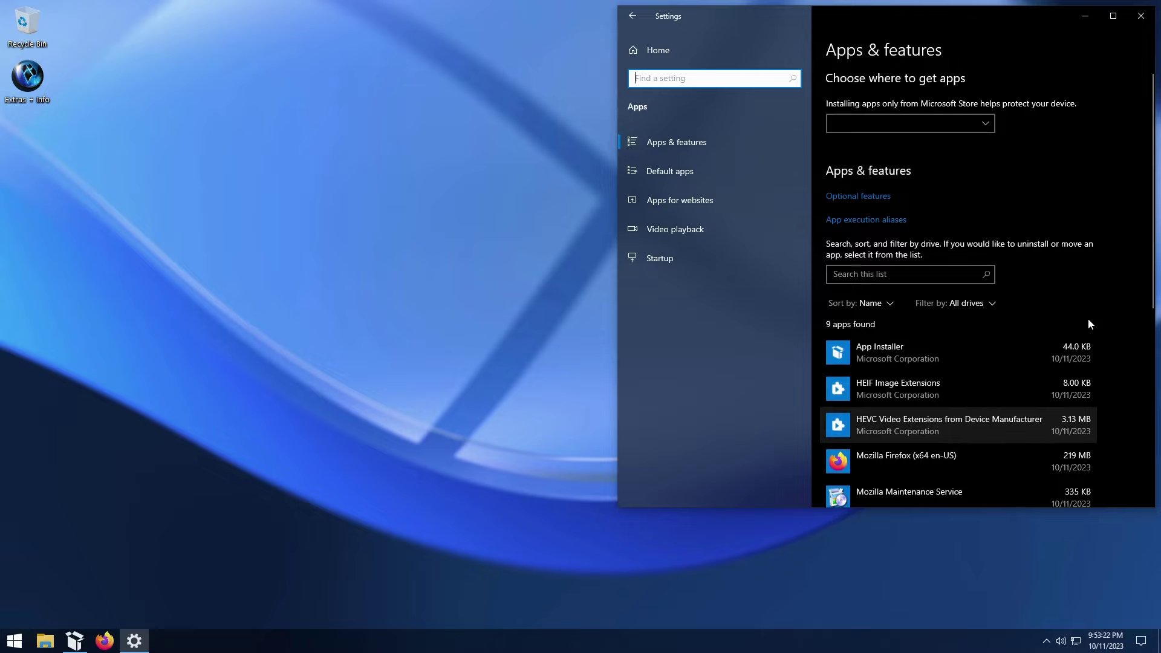
pyautogui.click(1141, 16)
# View the contents of the Apps and Startup folders in the start menu's program list.
pyautogui.click(15, 640)
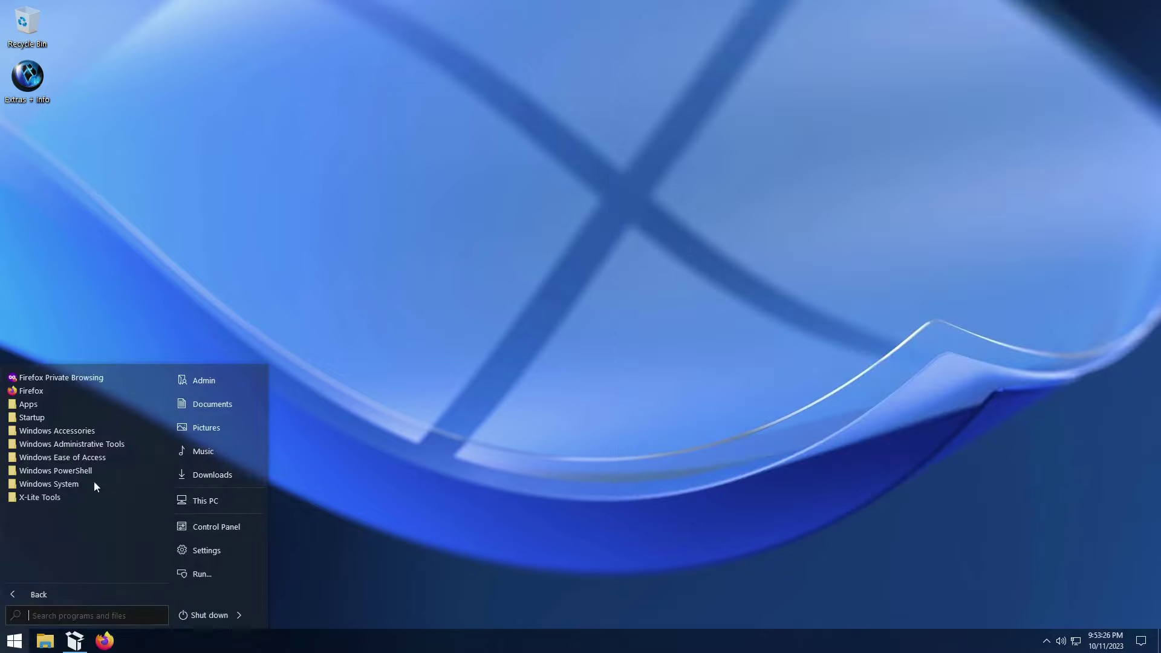
pyautogui.click(82, 404)
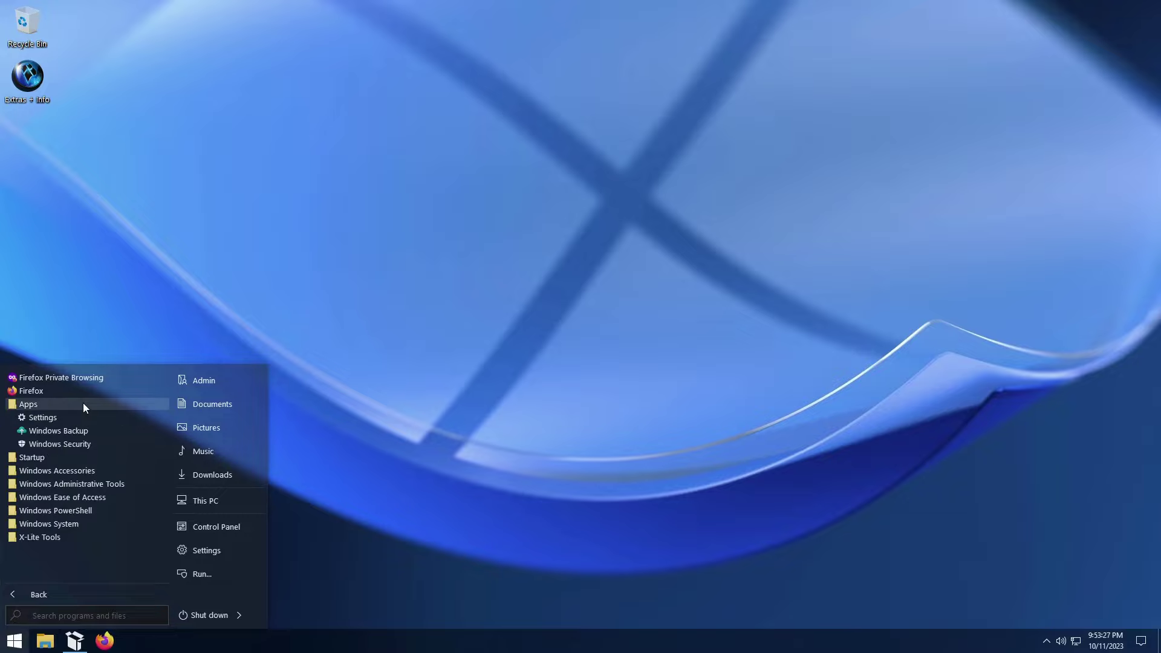
pyautogui.click(82, 403)
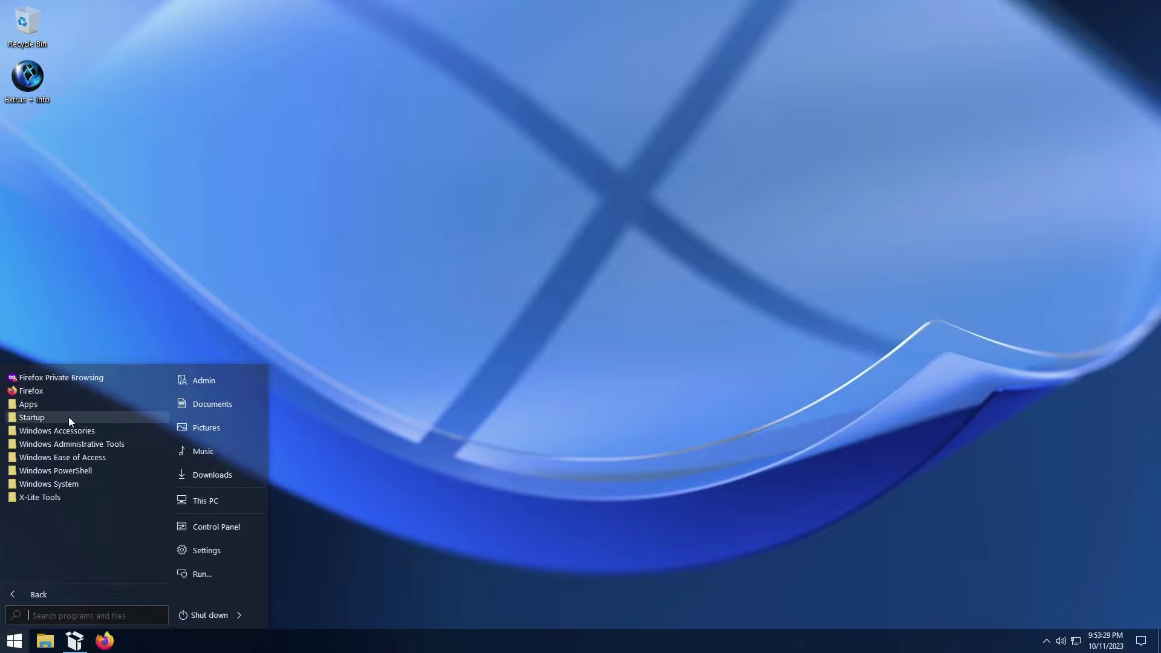
pyautogui.click(68, 418)
pyautogui.click(89, 418)
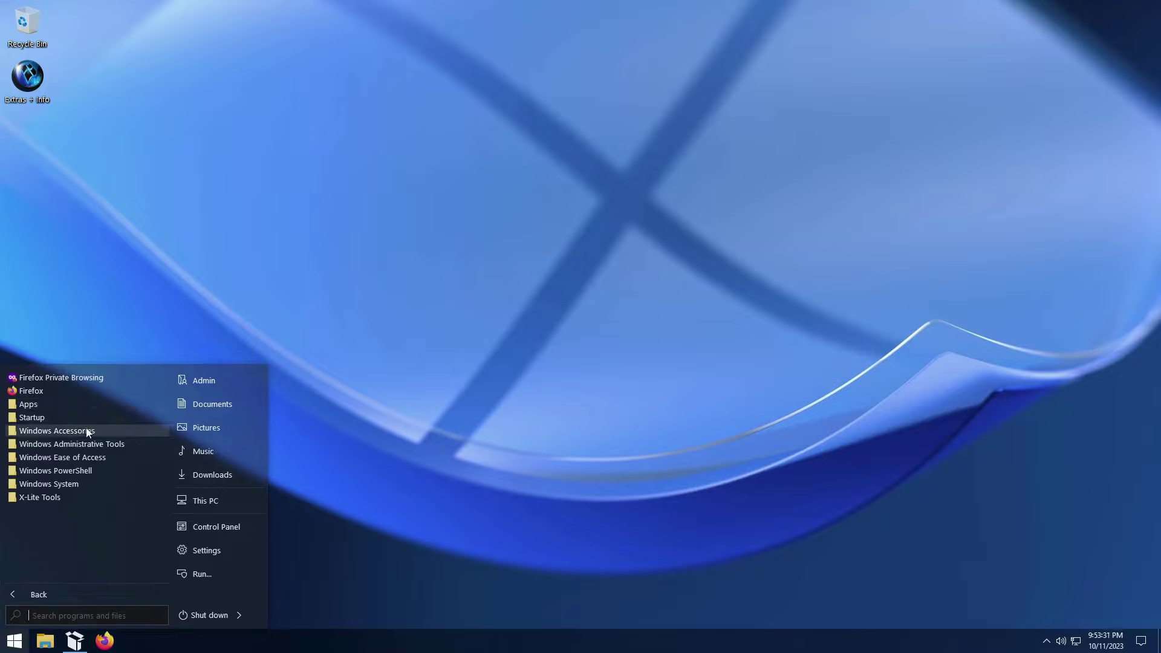
# Look through the Windows Accessories folder, open Calculator from it, and close Calculator again.
pyautogui.click(93, 430)
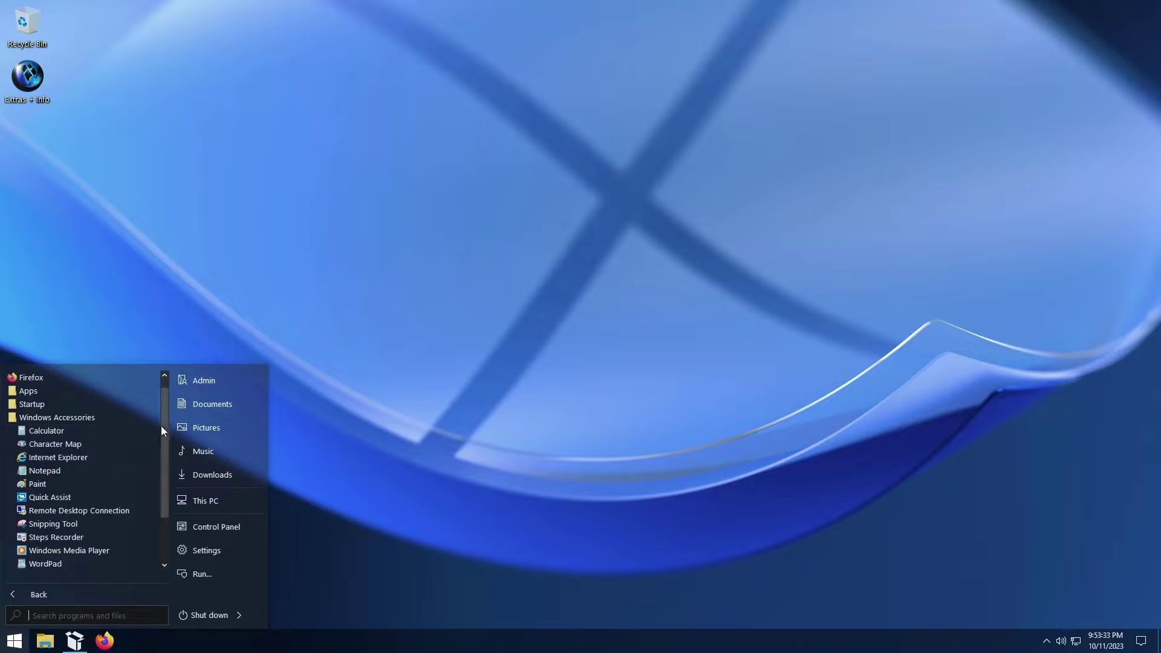
pyautogui.moveTo(161, 426); pyautogui.dragTo(167, 450)
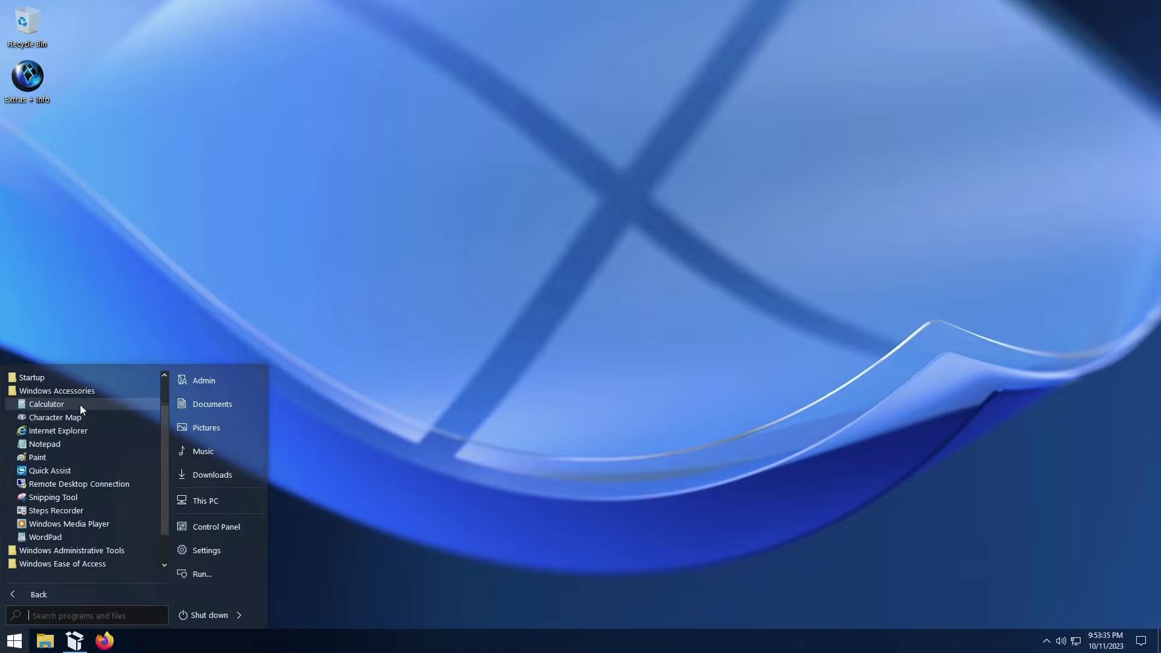
pyautogui.click(40, 409)
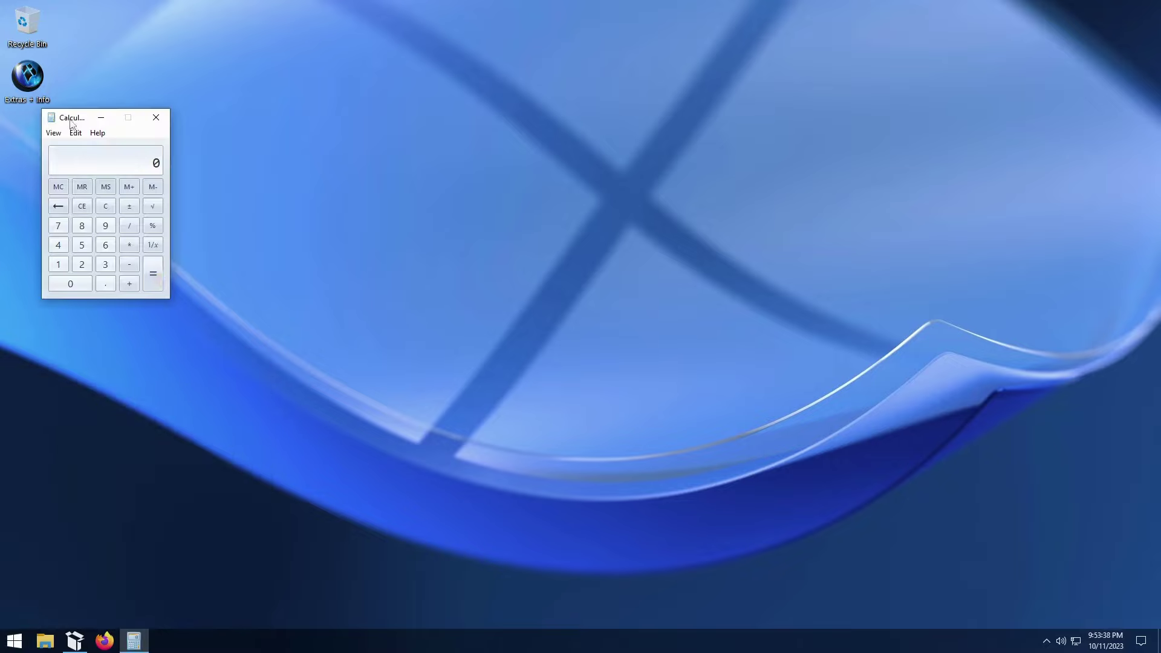
pyautogui.moveTo(70, 124); pyautogui.dragTo(71, 158)
pyautogui.click(156, 151)
# Look through the Windows Administrative Tools folder in the start menu and open Task Scheduler.
pyautogui.click(17, 638)
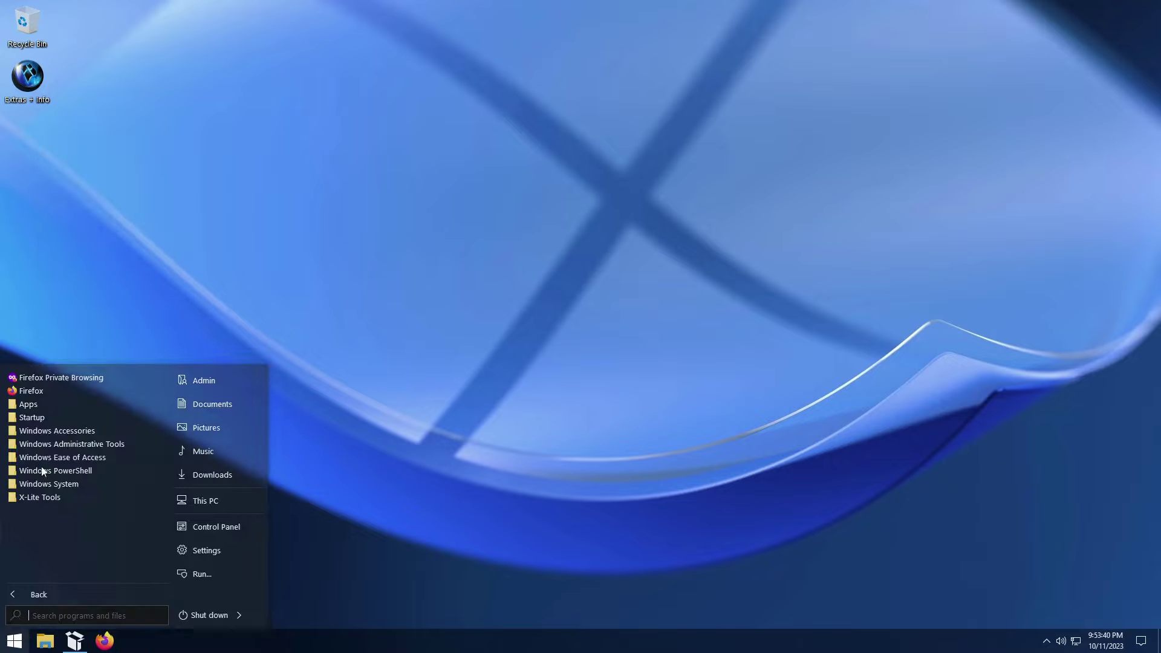
pyautogui.click(74, 446)
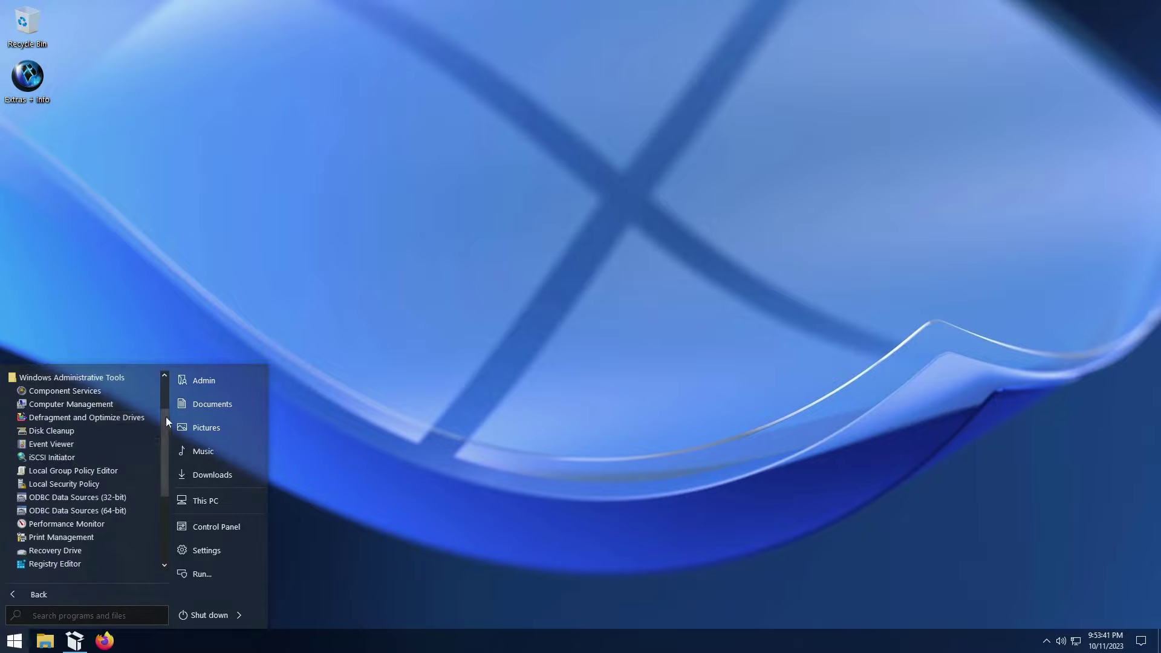
pyautogui.moveTo(165, 417); pyautogui.dragTo(165, 455)
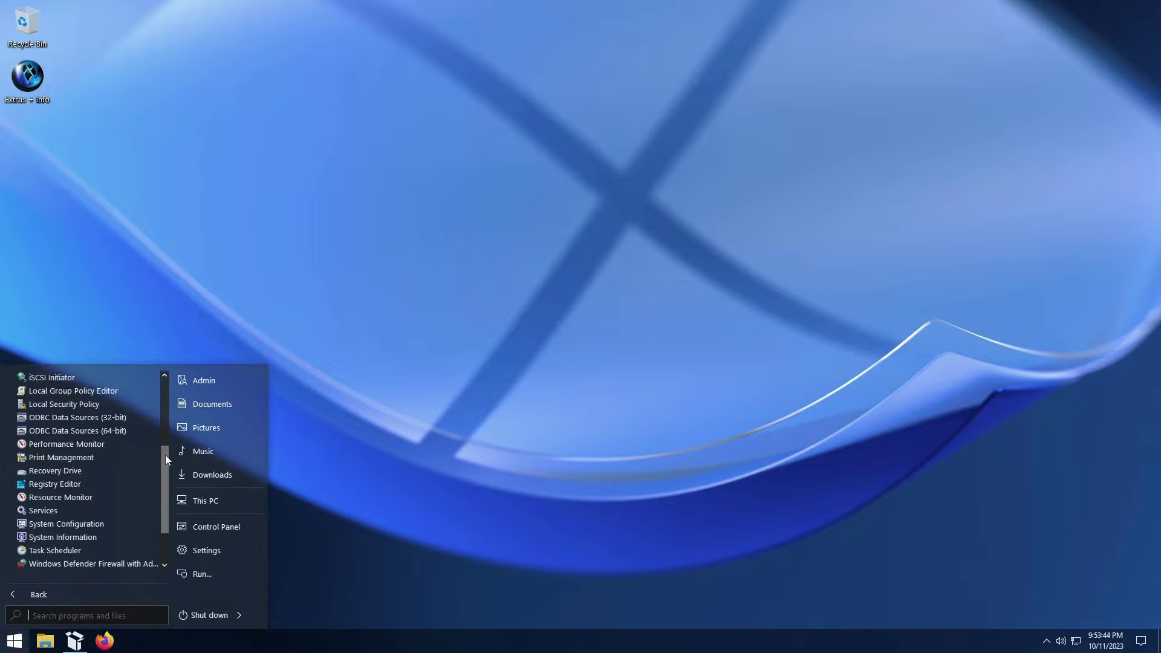
pyautogui.click(54, 551)
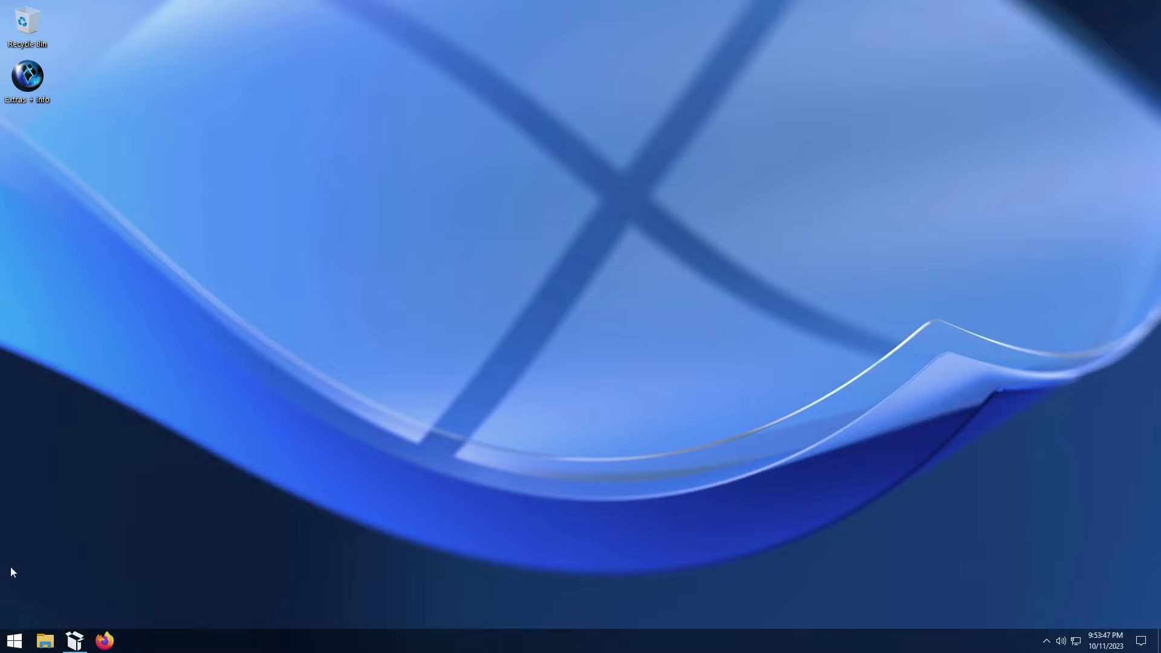
# Open the Local Group Policy Editor from Windows Administrative Tools, place it beside Task Scheduler, and close both windows.
pyautogui.click(14, 641)
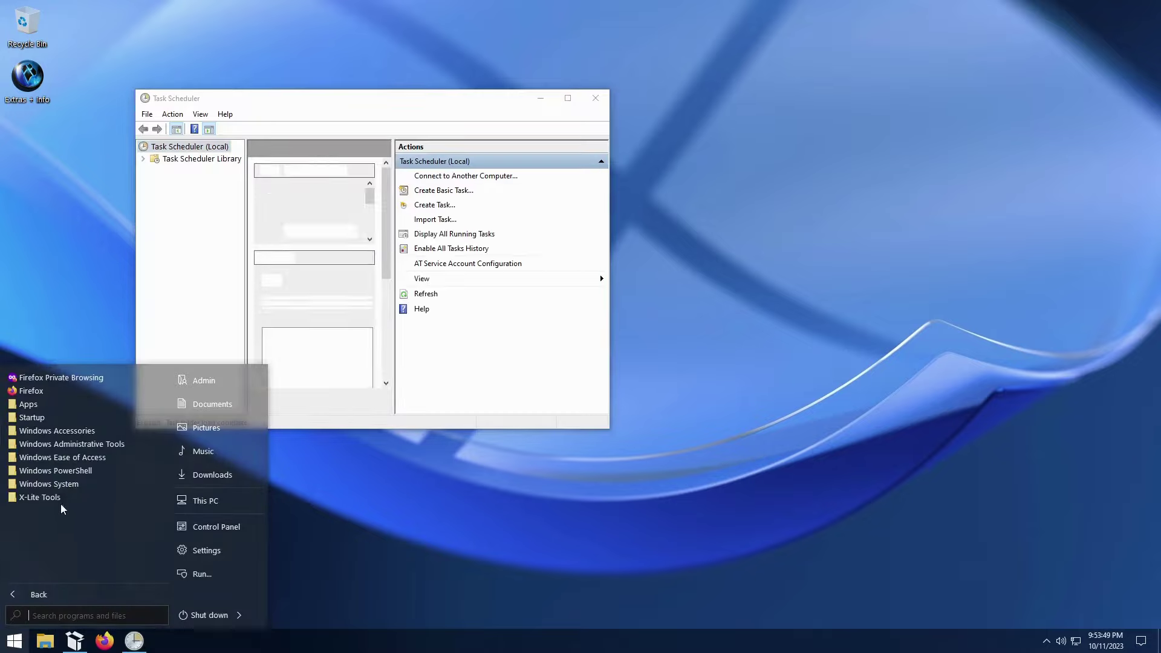
pyautogui.click(53, 445)
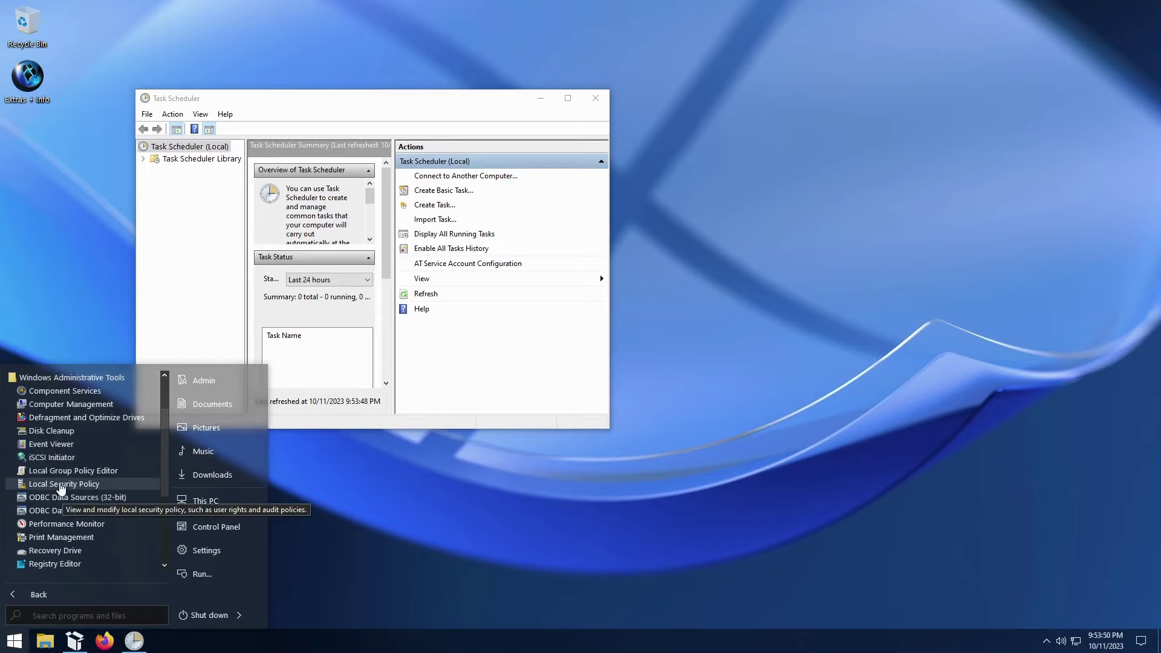
pyautogui.click(61, 471)
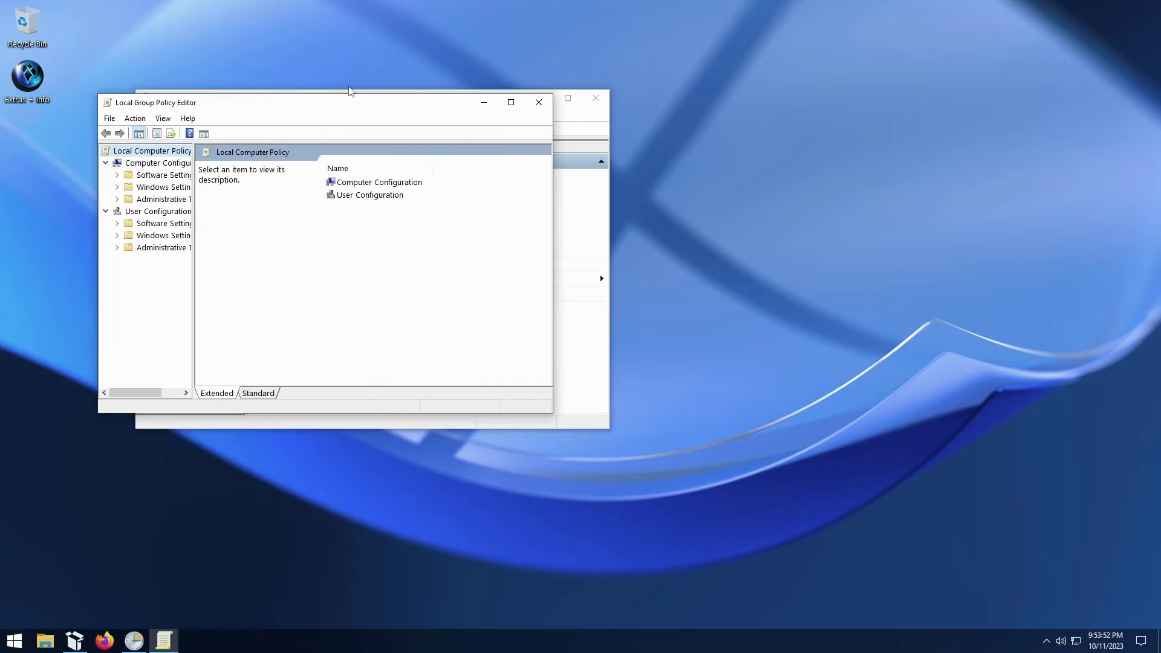
pyautogui.moveTo(337, 107); pyautogui.dragTo(868, 116)
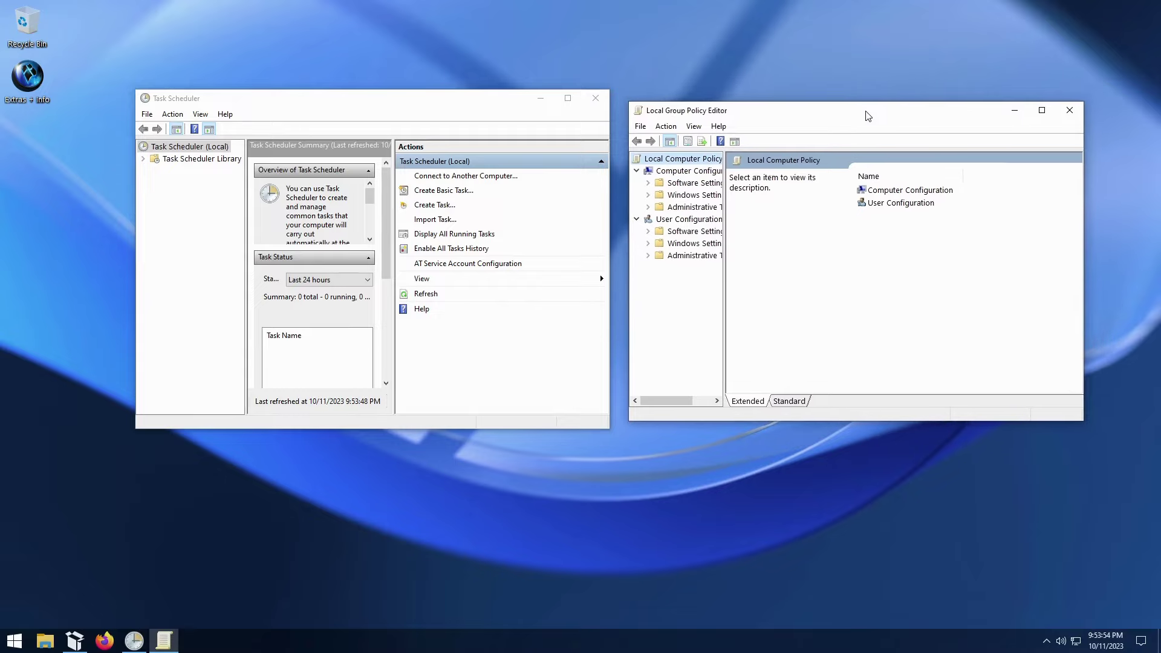
pyautogui.click(1070, 110)
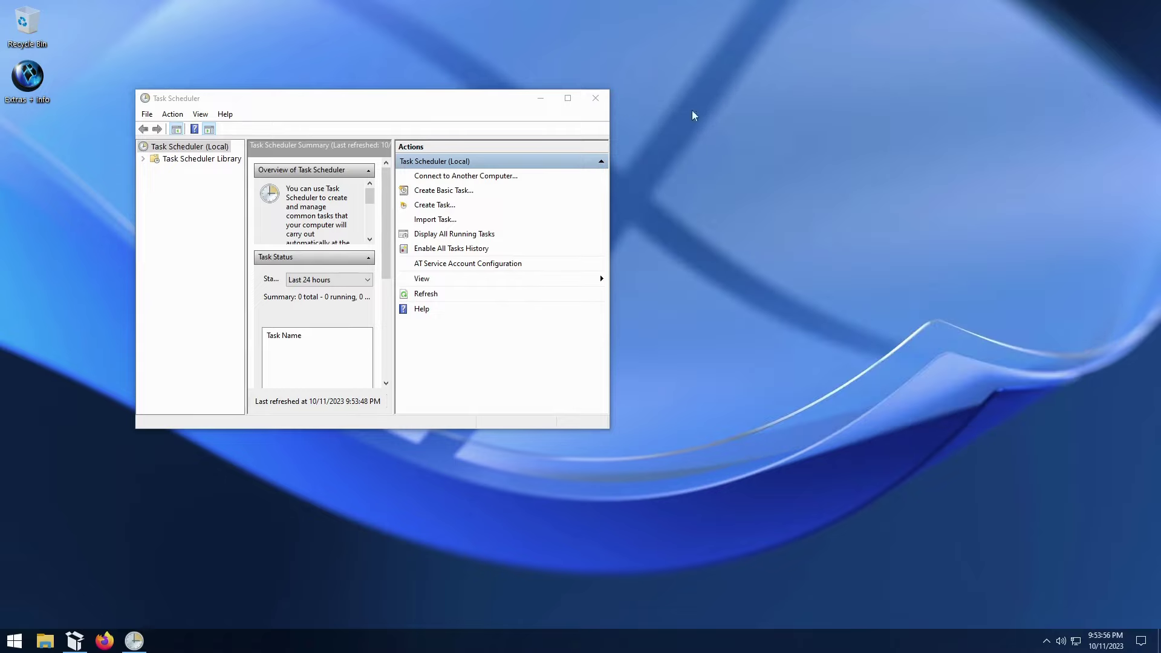
pyautogui.click(596, 100)
# Open Magnifier from the Windows Ease of Access folder, reduce its zoom to 100%, and close it.
pyautogui.click(14, 640)
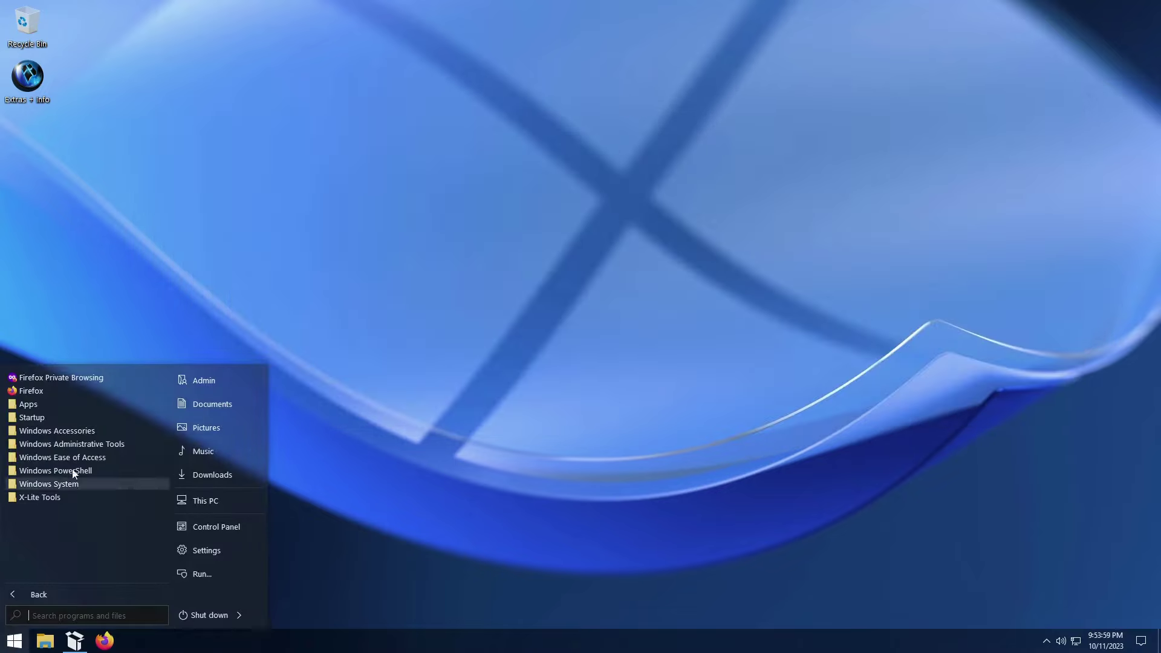
pyautogui.click(93, 458)
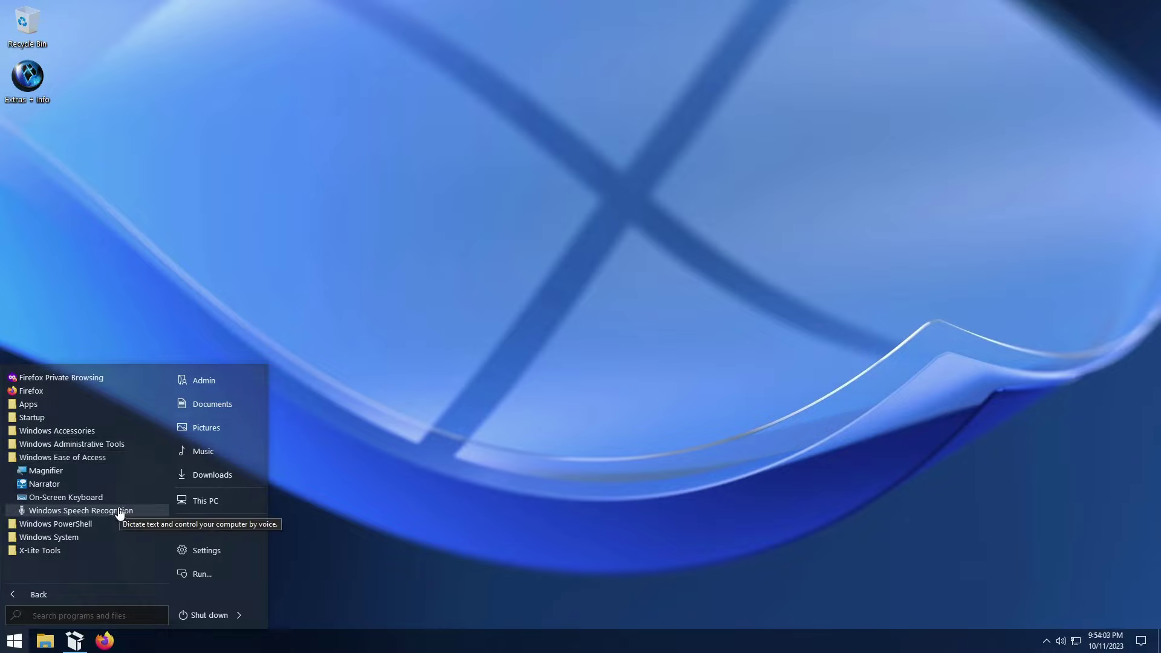
pyautogui.click(92, 471)
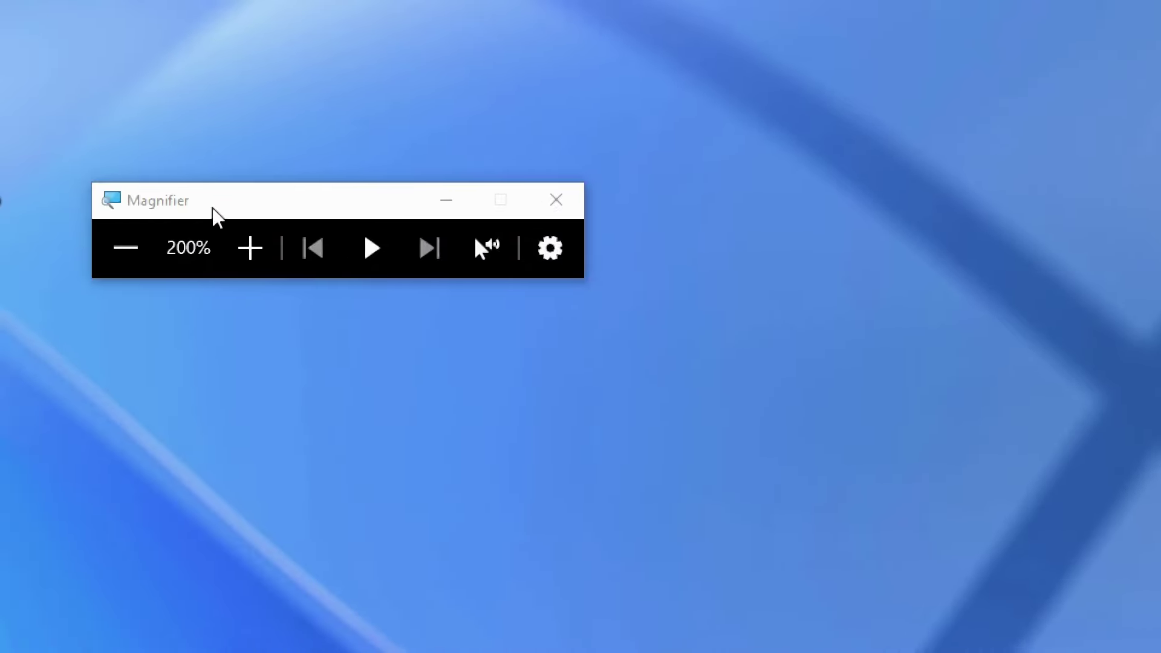
pyautogui.click(145, 245)
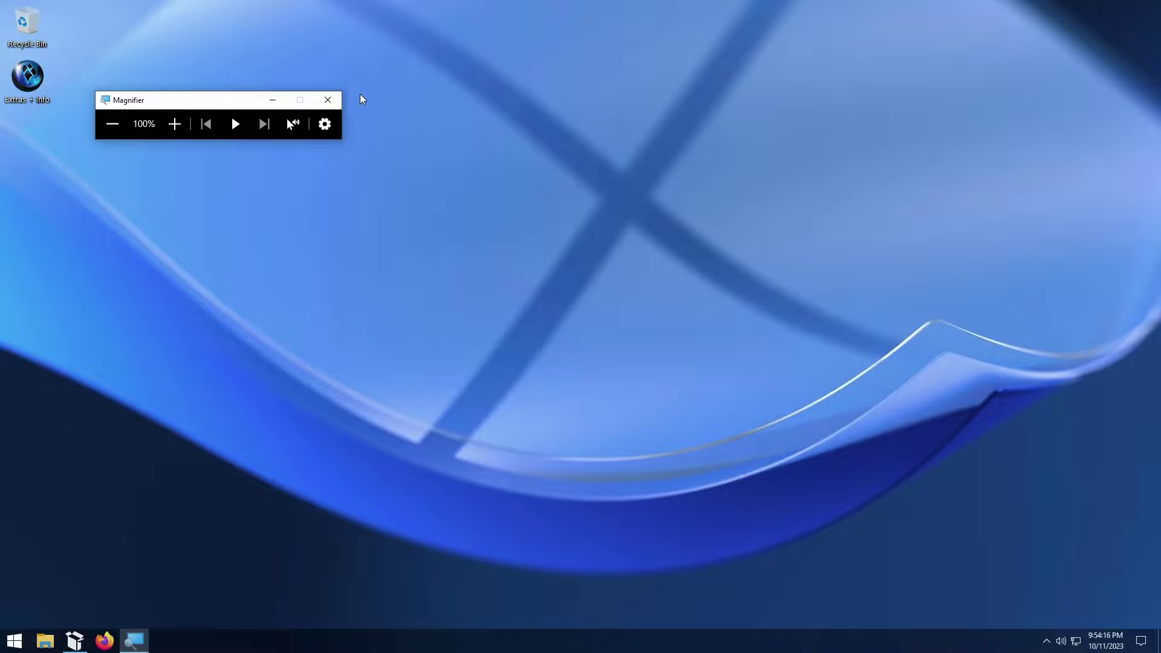
pyautogui.click(328, 100)
# Check the Windows PowerShell folder in the start menu and open Command Prompt from Windows System.
pyautogui.click(14, 641)
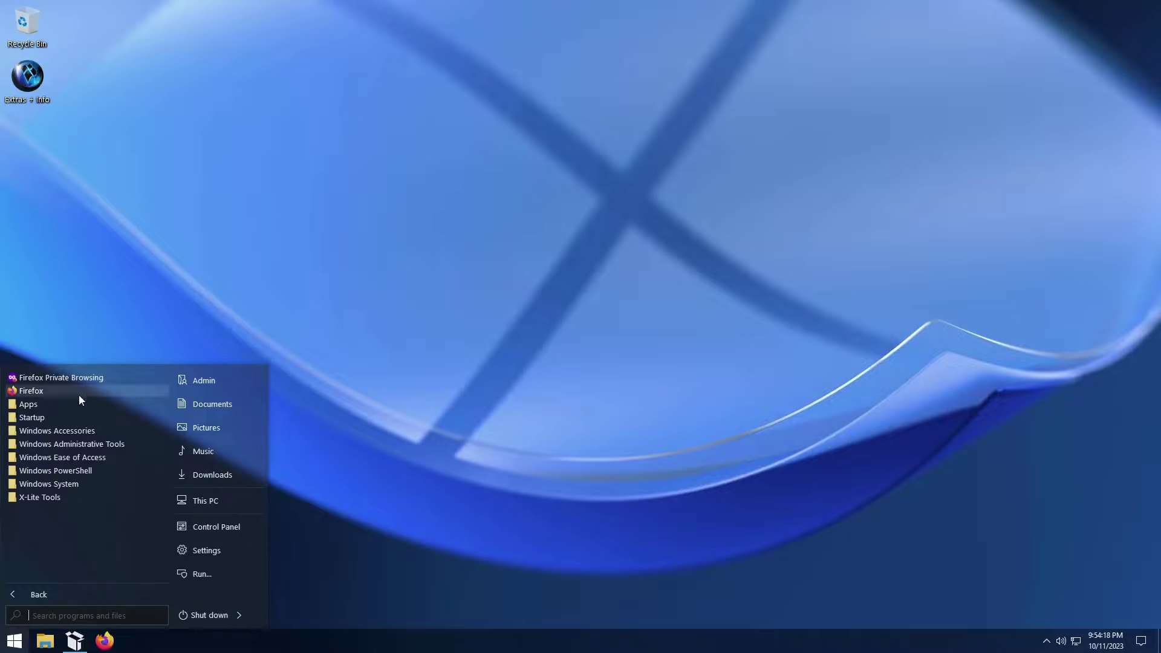
pyautogui.click(69, 471)
pyautogui.click(70, 470)
pyautogui.click(75, 484)
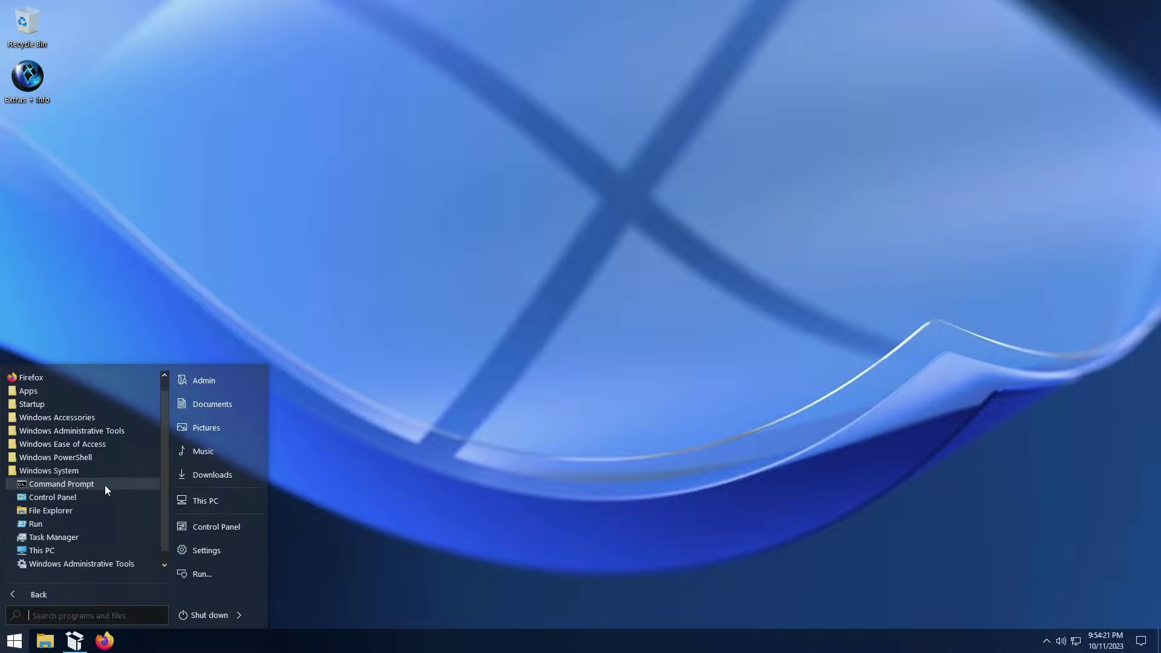
pyautogui.click(78, 484)
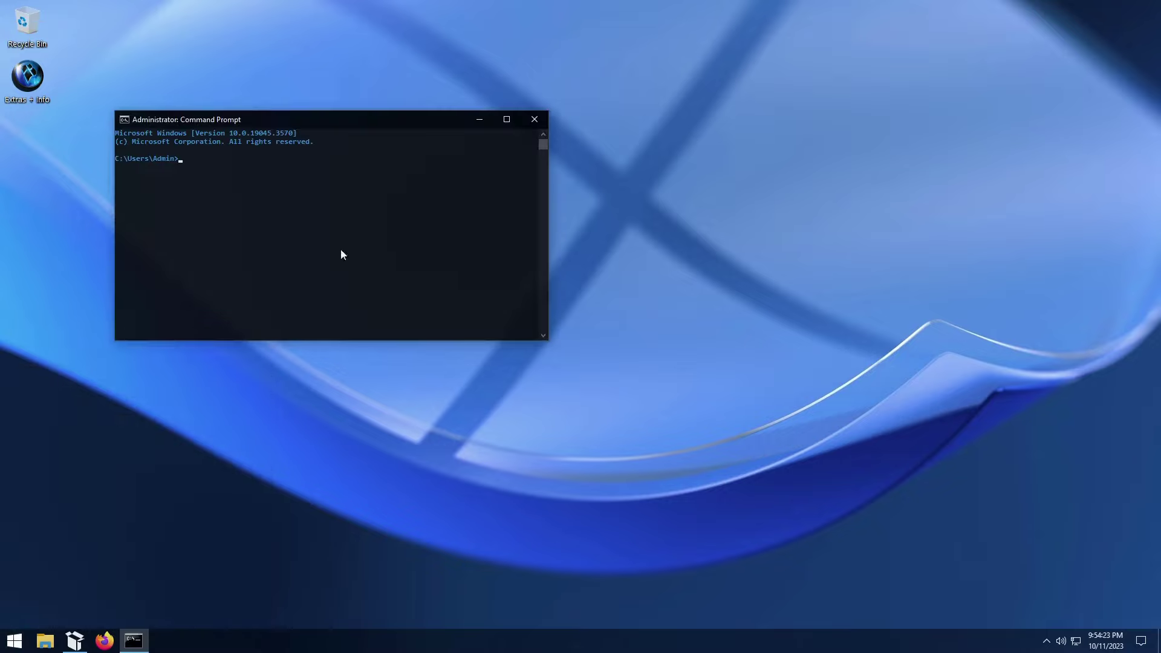
# Close Command Prompt and look through the X-Lite Tools folder in the start menu.
pyautogui.click(536, 120)
pyautogui.click(13, 641)
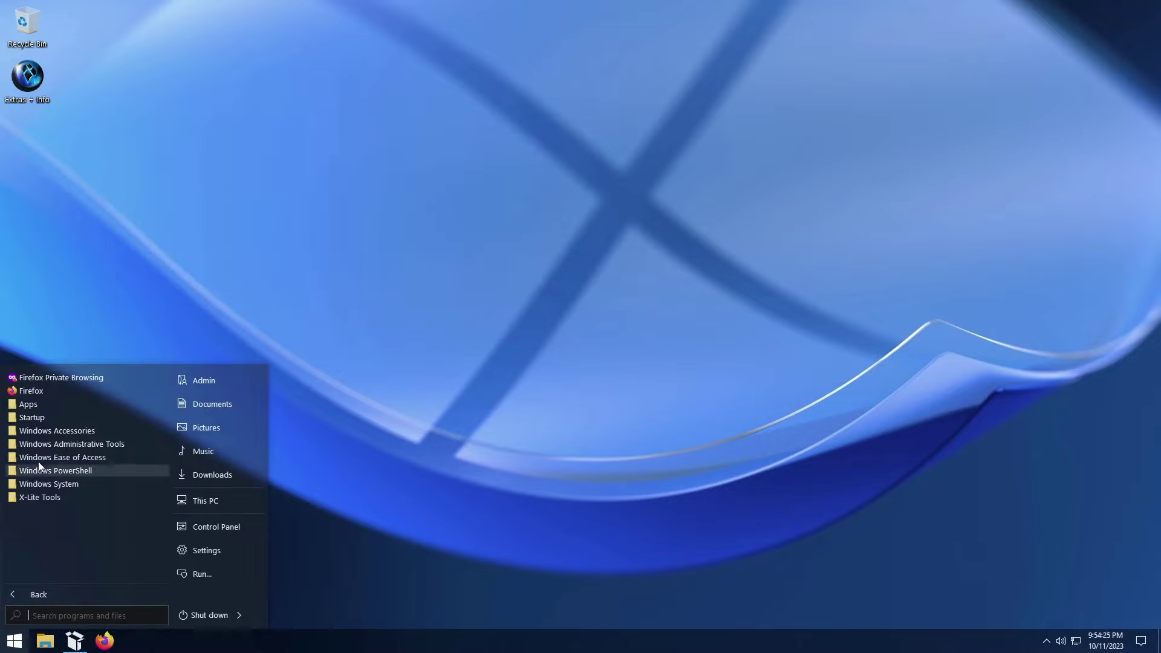
pyautogui.click(42, 503)
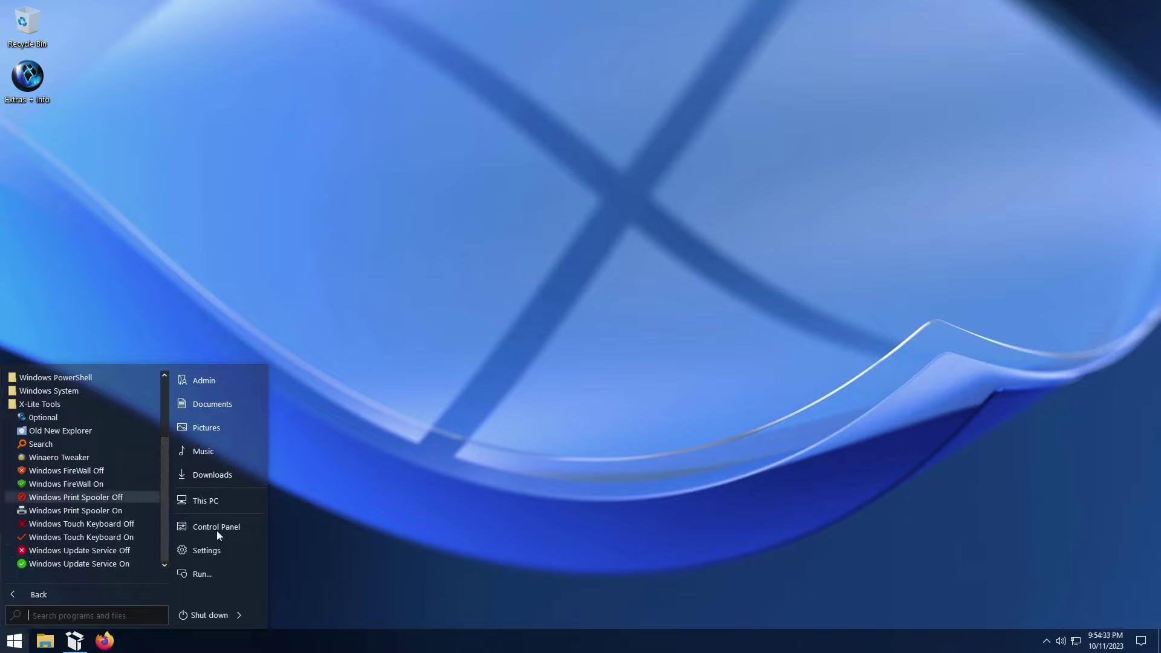
pyautogui.click(428, 501)
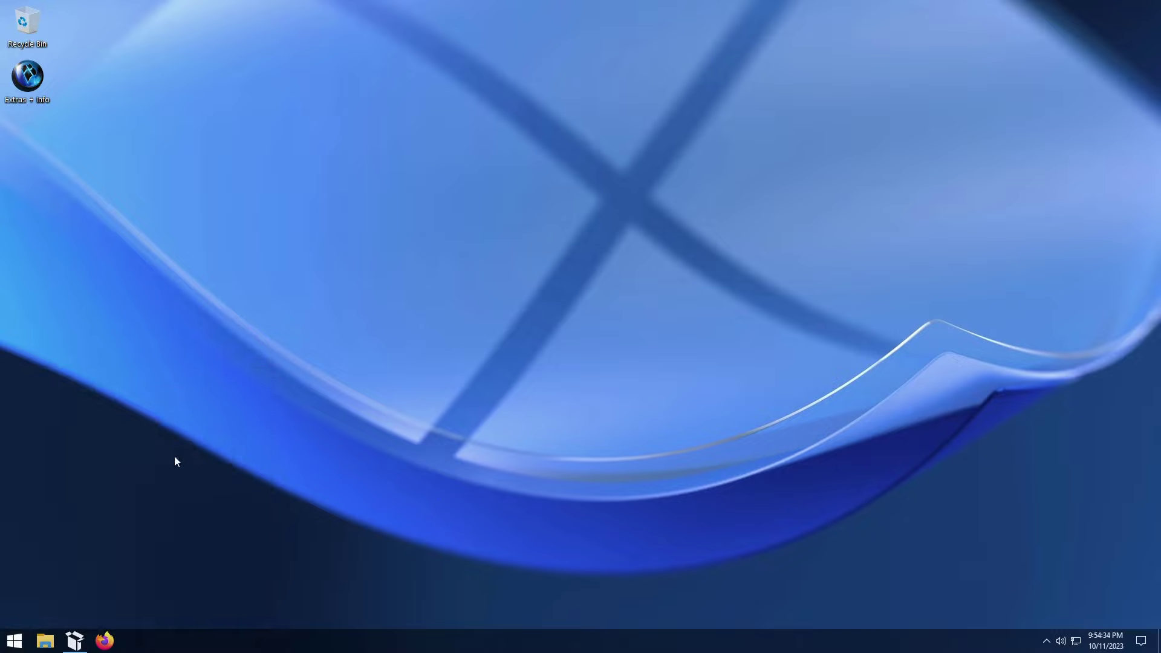
# Start installing Microsoft Store from the waiting App Installer window and move that window out of the way.
pyautogui.click(75, 640)
pyautogui.moveTo(279, 188); pyautogui.dragTo(639, 175)
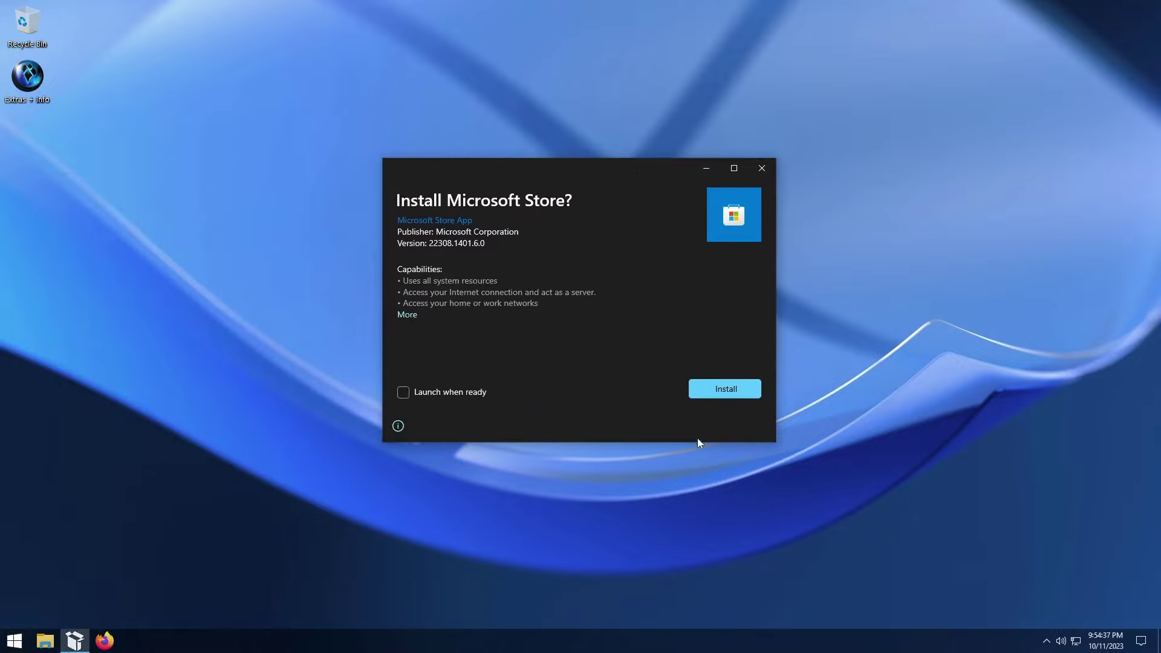
pyautogui.click(724, 397)
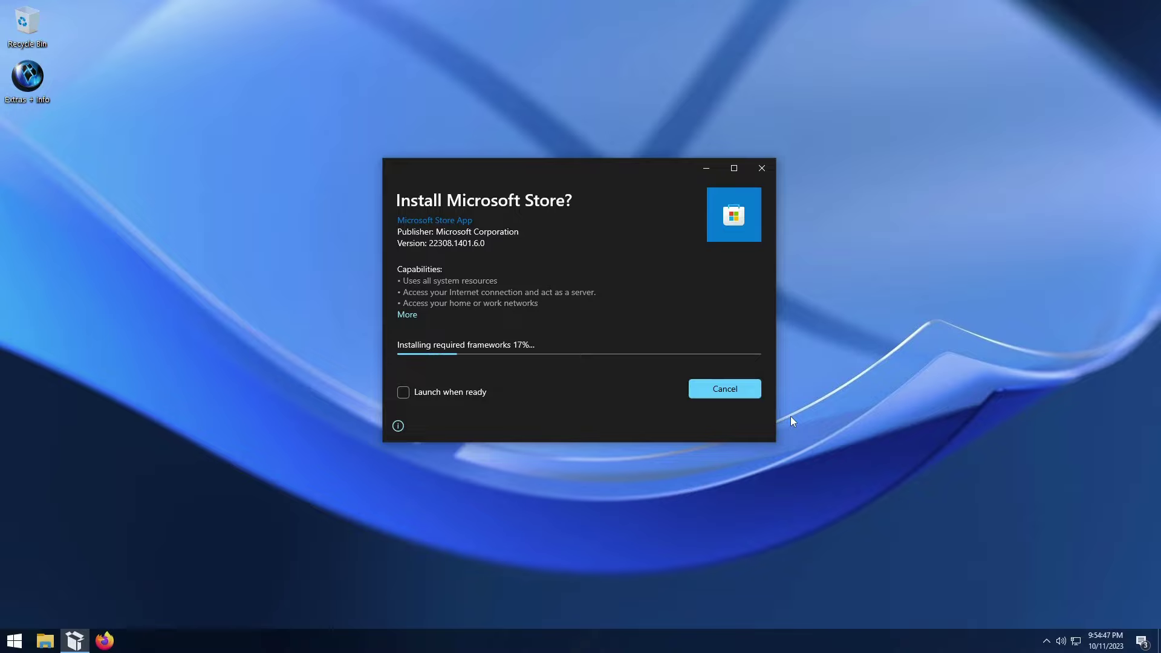
pyautogui.moveTo(633, 173); pyautogui.dragTo(1007, 31)
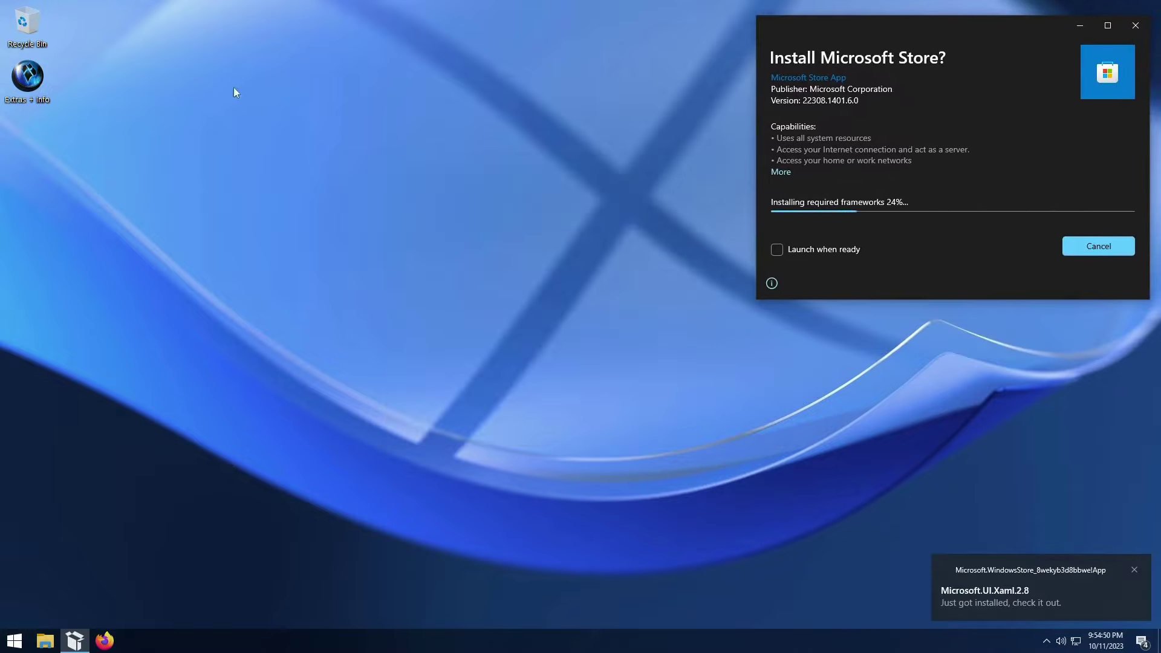
# Open All Control Panel Items from the desktop, go to Programs and Features, and open the Windows features dialog.
pyautogui.rightClick(50, 158)
pyautogui.moveTo(123, 248)
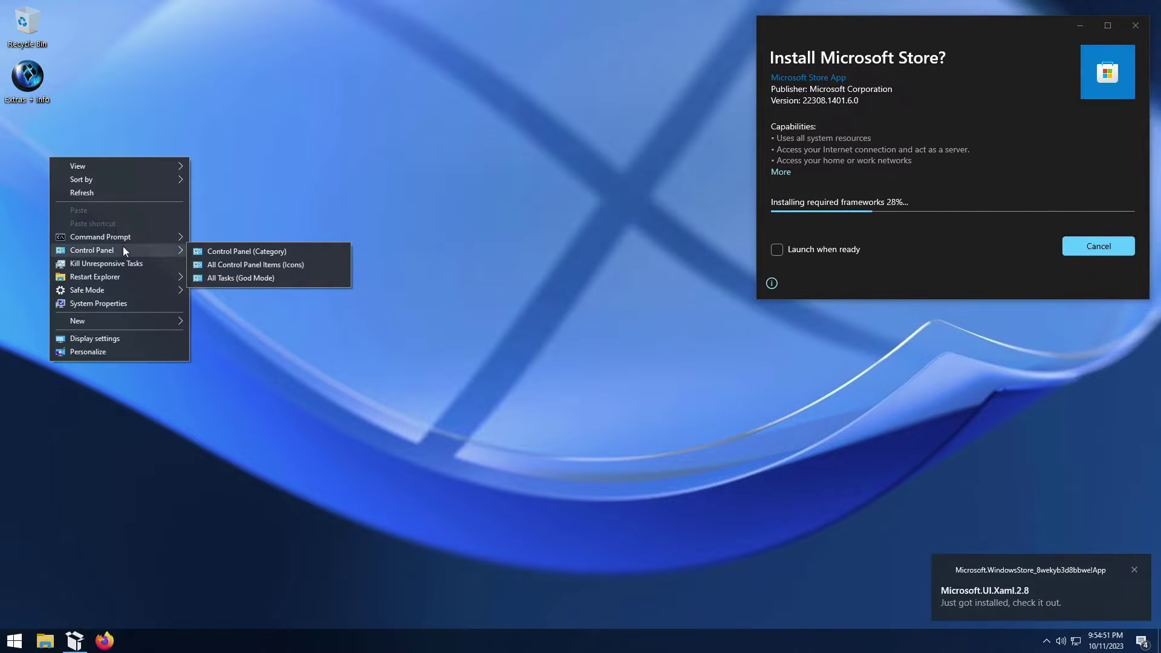
pyautogui.click(232, 263)
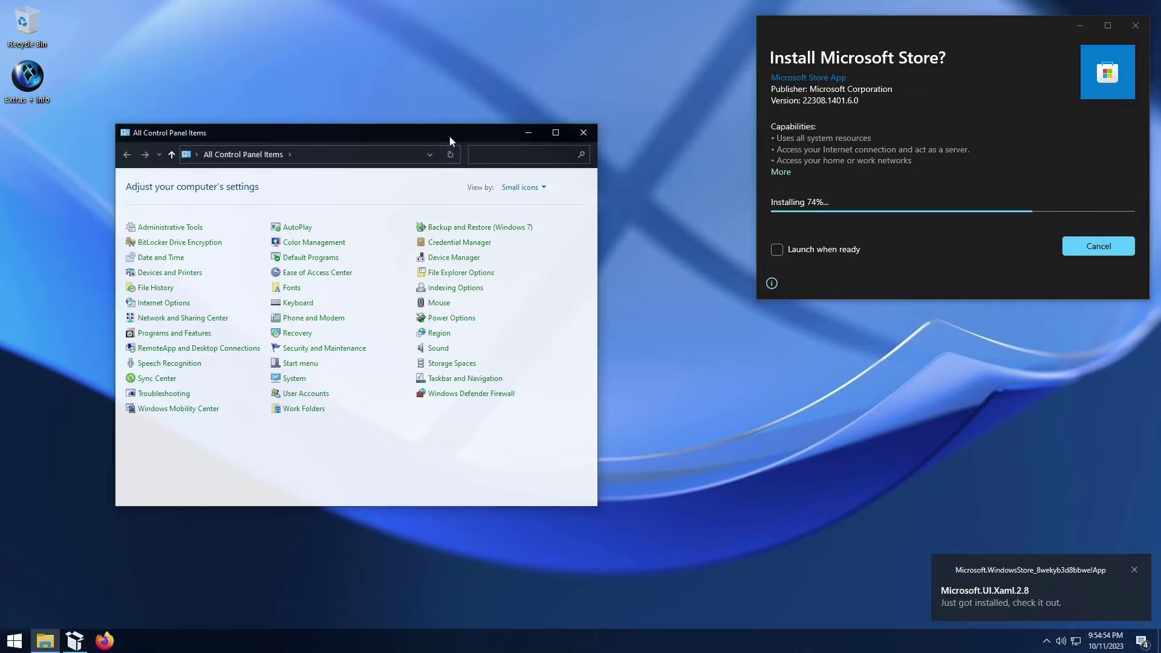
pyautogui.moveTo(449, 135); pyautogui.dragTo(393, 38)
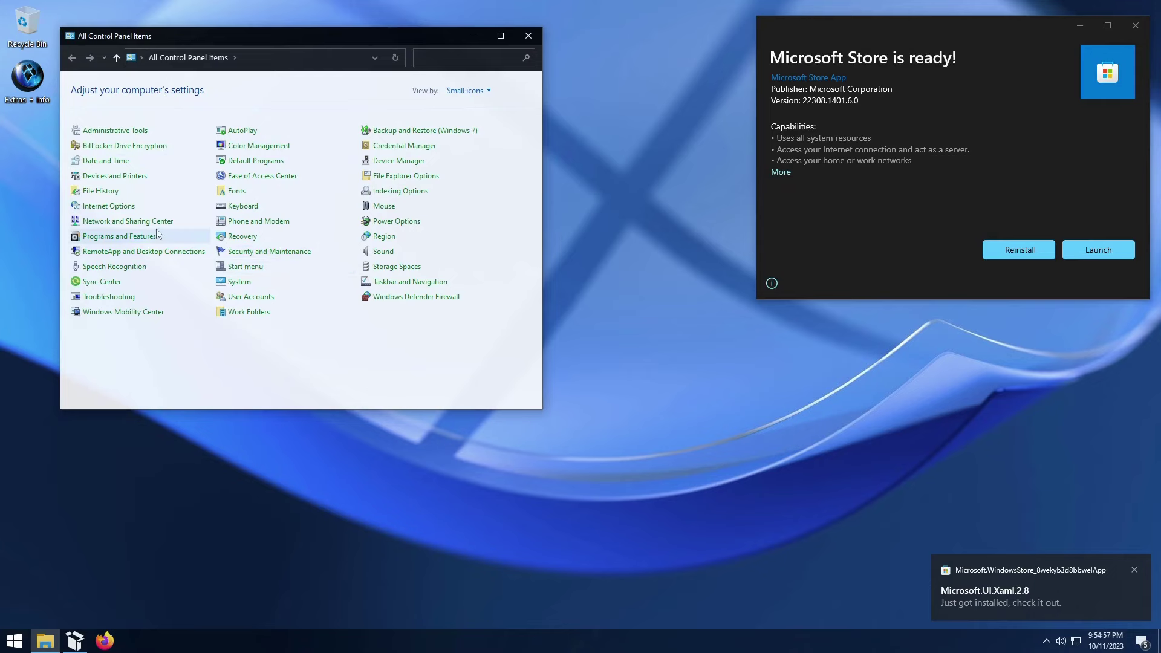
pyautogui.click(136, 237)
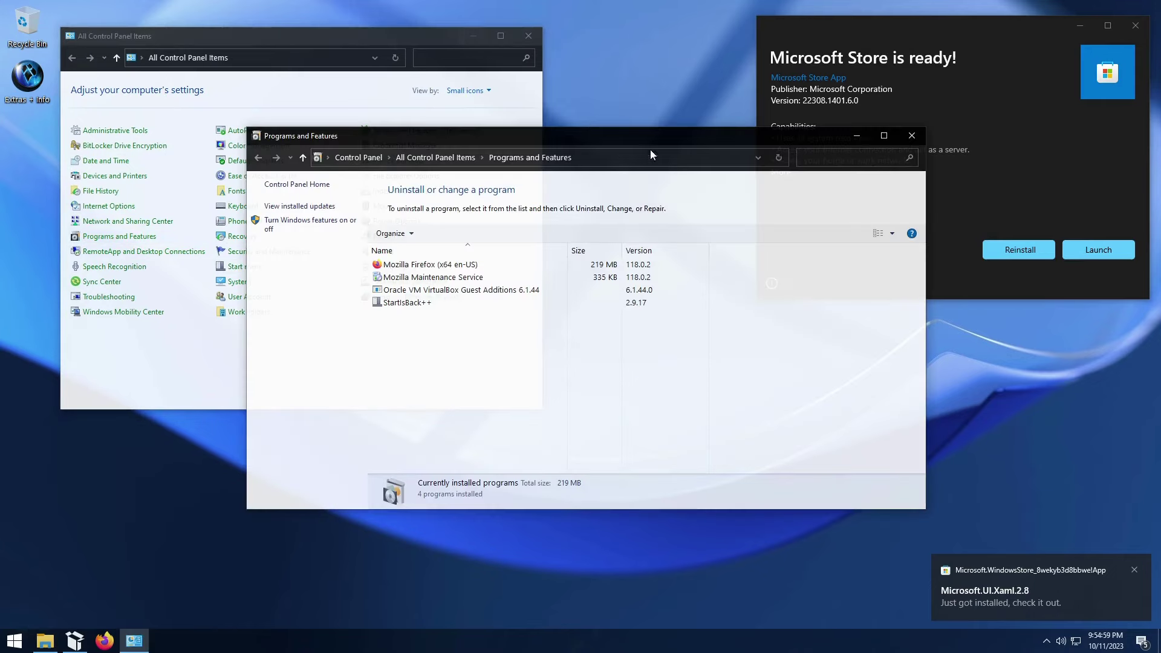
pyautogui.moveTo(692, 141); pyautogui.dragTo(474, 141)
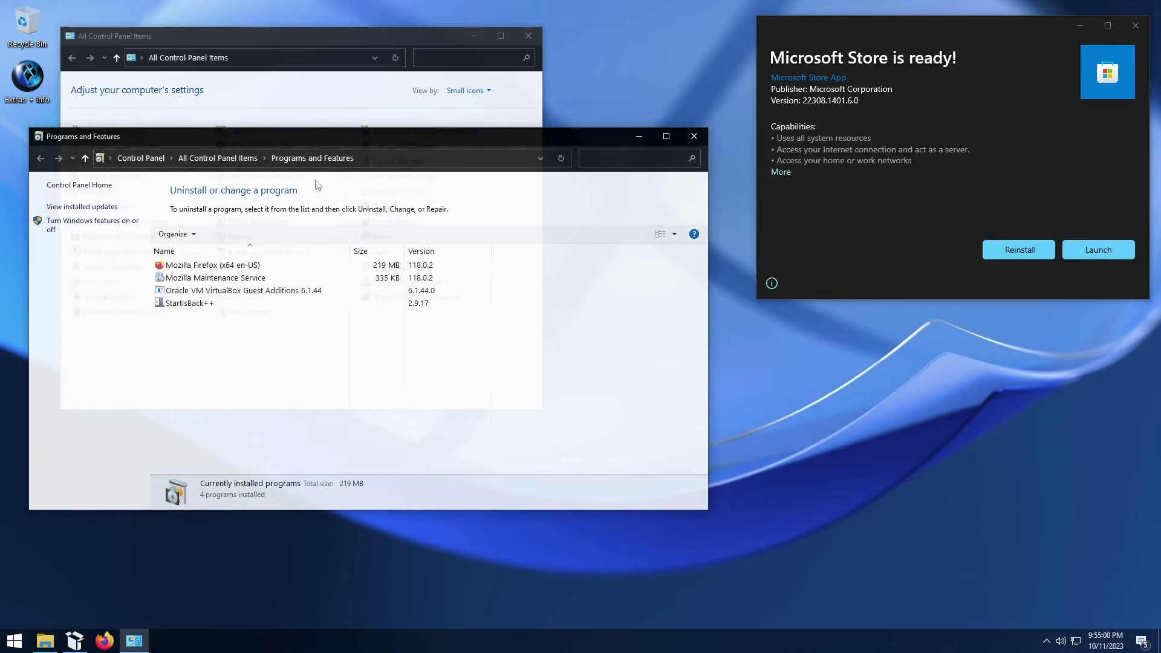
pyautogui.click(86, 223)
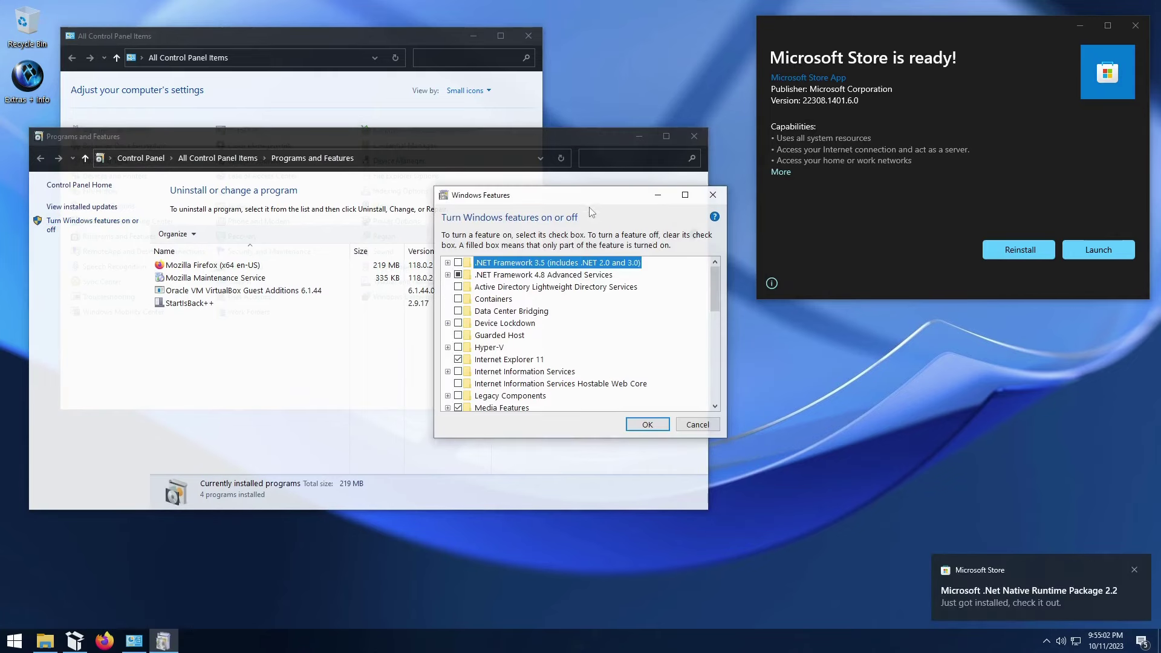
# Move the Windows Features dialog aside, close both Control Panel windows, and shorten the dialog.
pyautogui.moveTo(482, 180); pyautogui.dragTo(206, 38)
pyautogui.click(695, 136)
pyautogui.click(532, 35)
pyautogui.moveTo(205, 281); pyautogui.dragTo(205, 195)
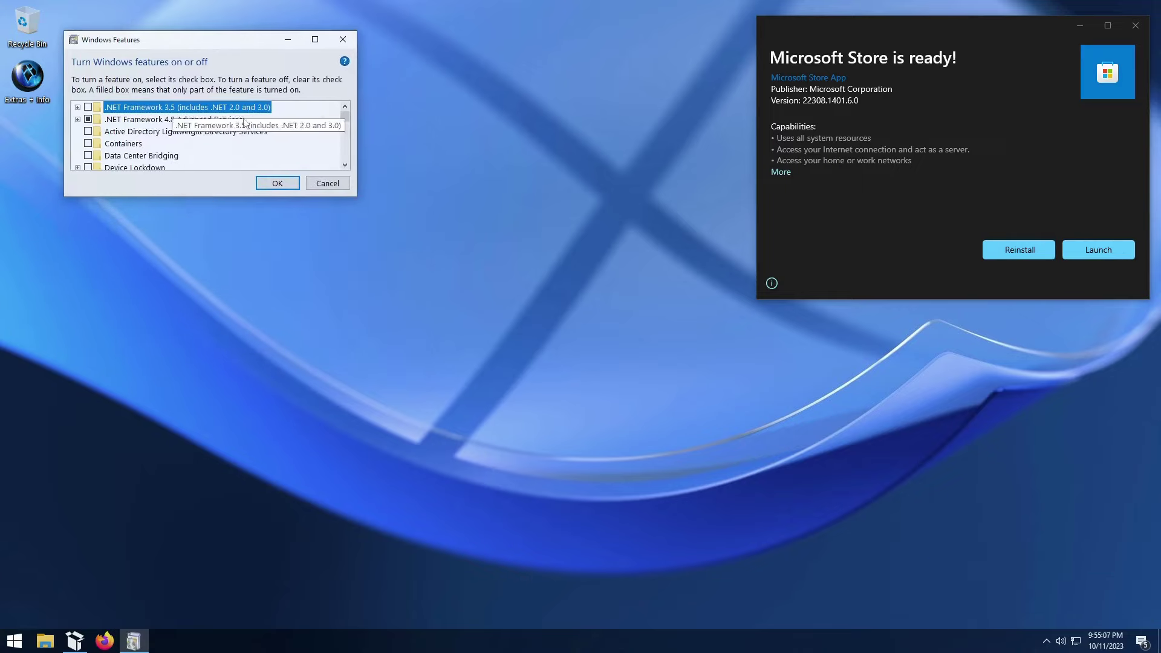
# Turn on .NET Framework 3.5 (includes .NET 2.0 and 3.0) and let Windows Update download the required files.
pyautogui.click(89, 110)
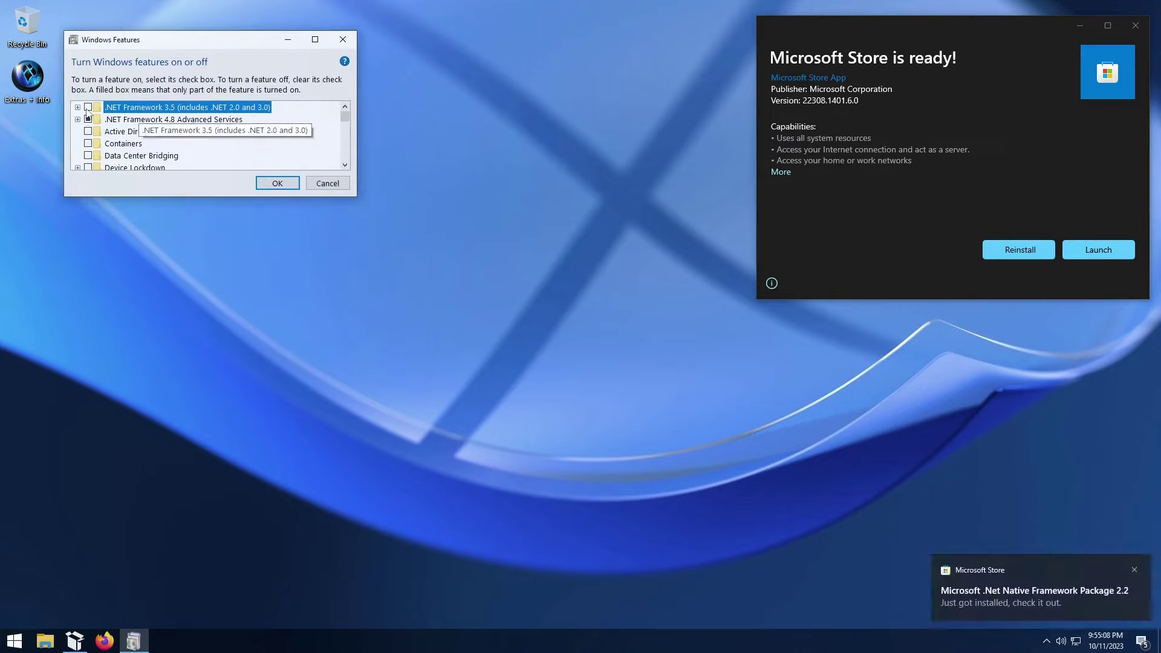
pyautogui.click(277, 184)
pyautogui.moveTo(249, 13); pyautogui.dragTo(246, 216)
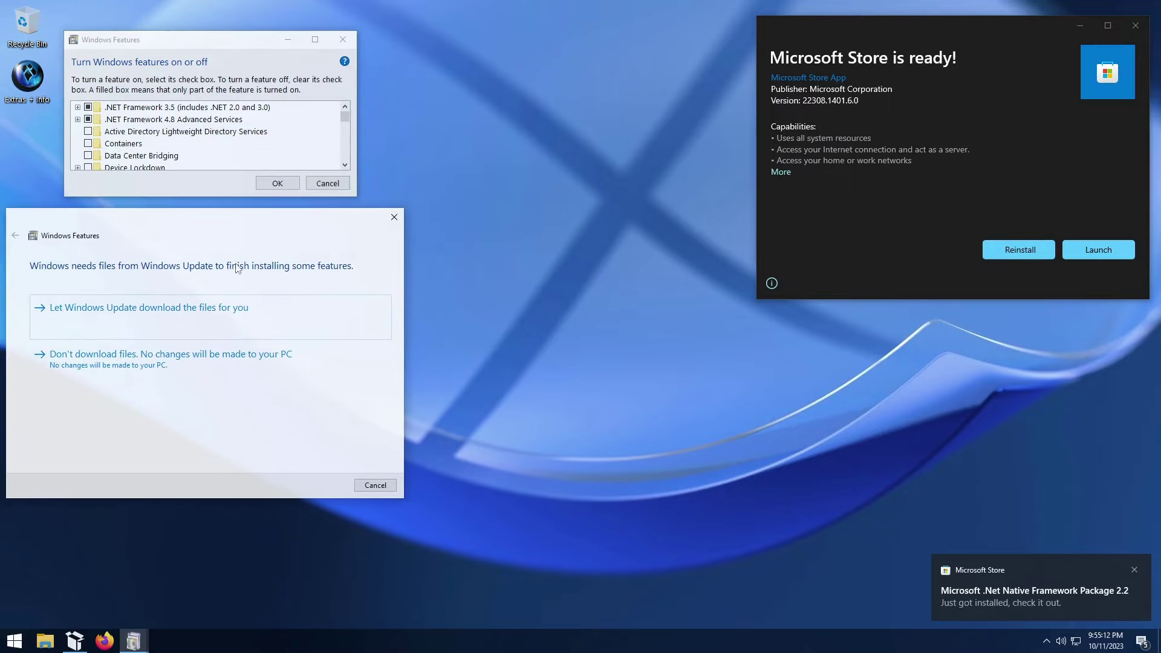
pyautogui.click(130, 307)
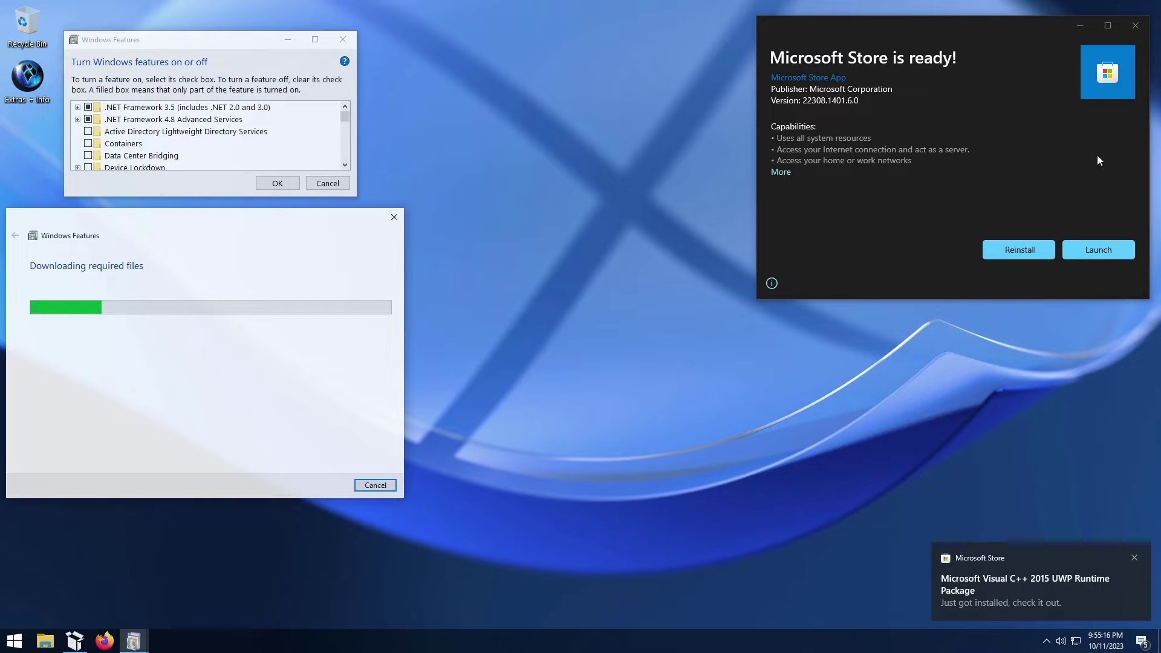
# Launch Microsoft Store, close its installer window, and place the Store beside the Windows Features dialogs.
pyautogui.moveTo(1022, 45); pyautogui.dragTo(744, 59)
pyautogui.click(829, 262)
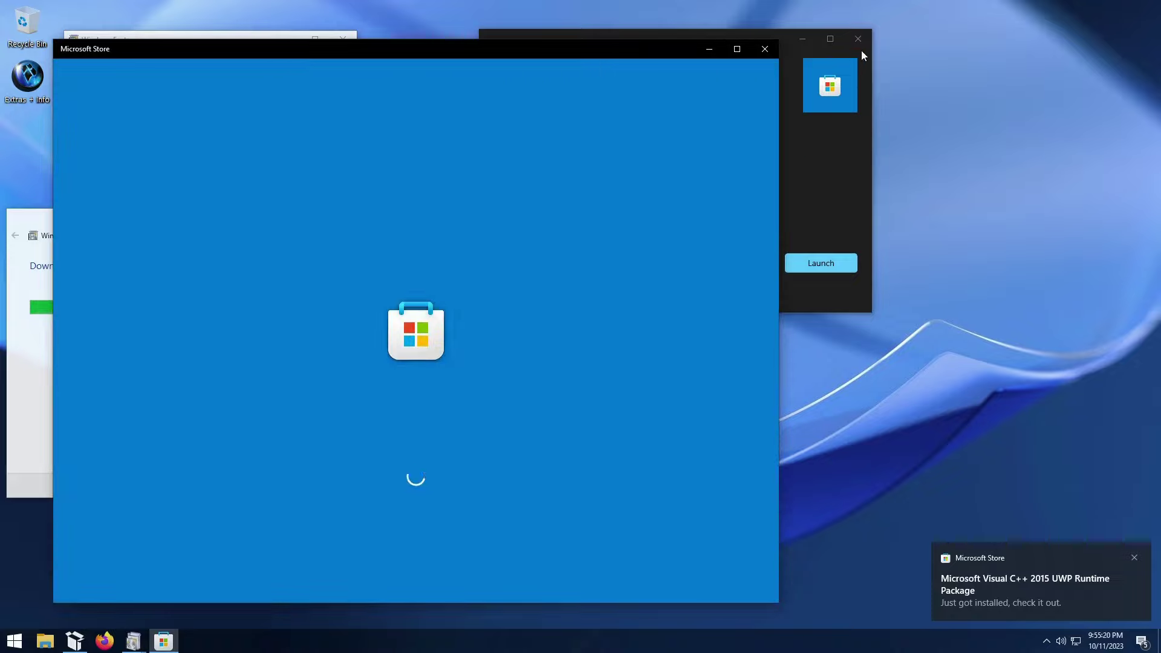
pyautogui.click(859, 39)
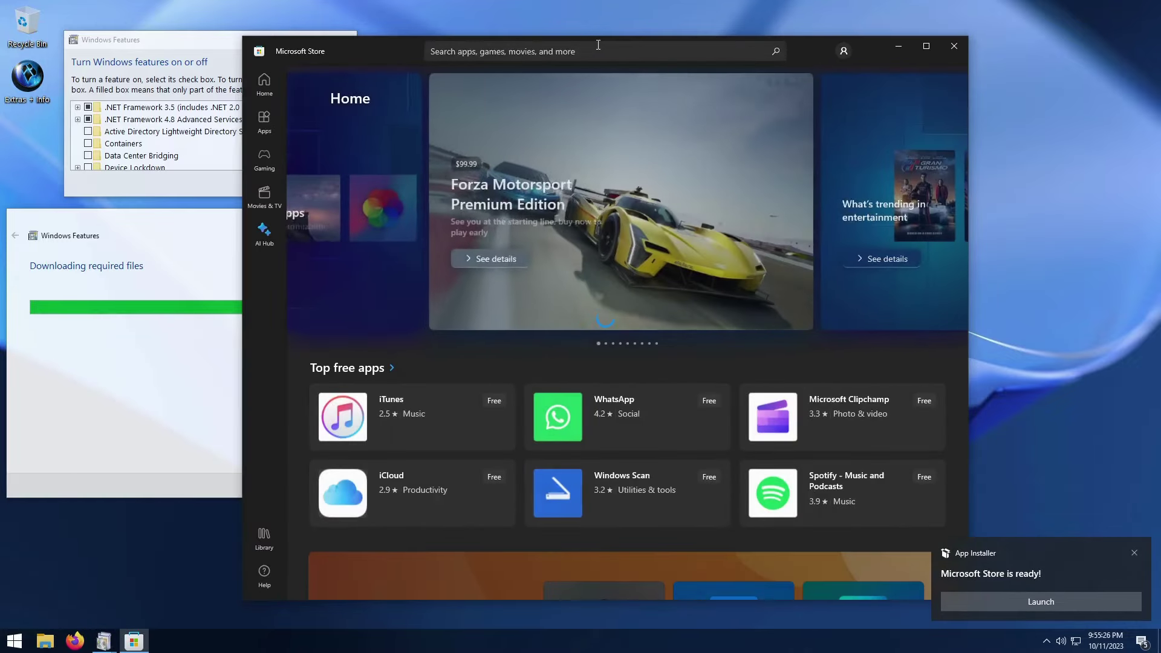
pyautogui.moveTo(378, 49); pyautogui.dragTo(549, 25)
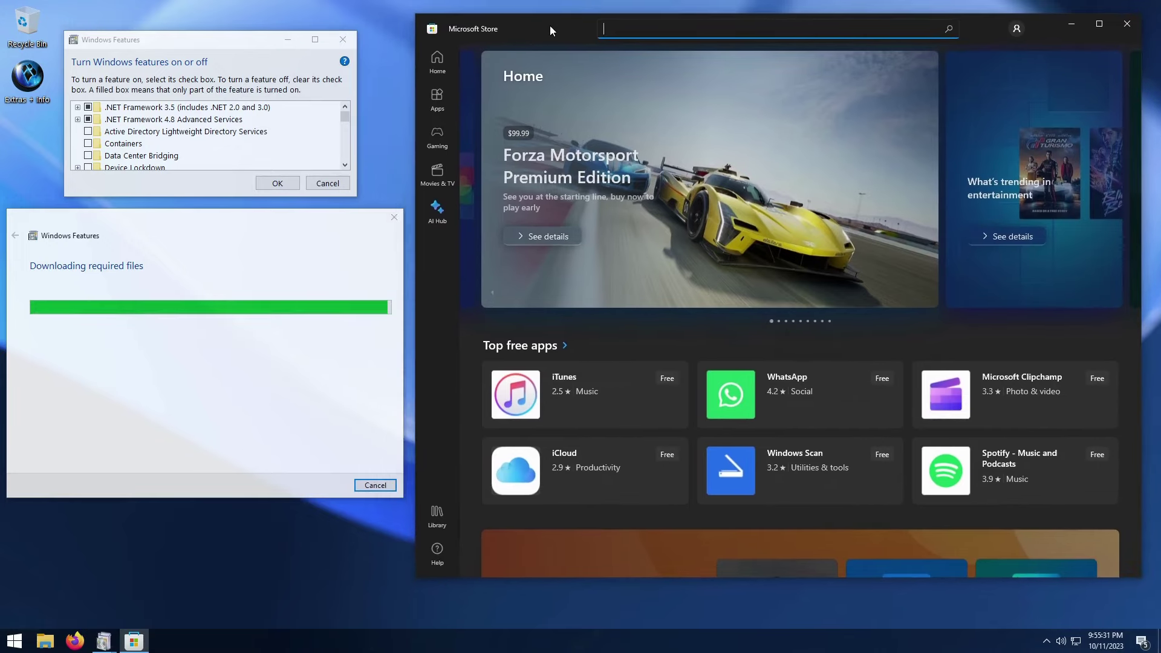
# Turn off App updates and Video autoplay in the Microsoft Store settings and check the Store version.
pyautogui.click(1015, 28)
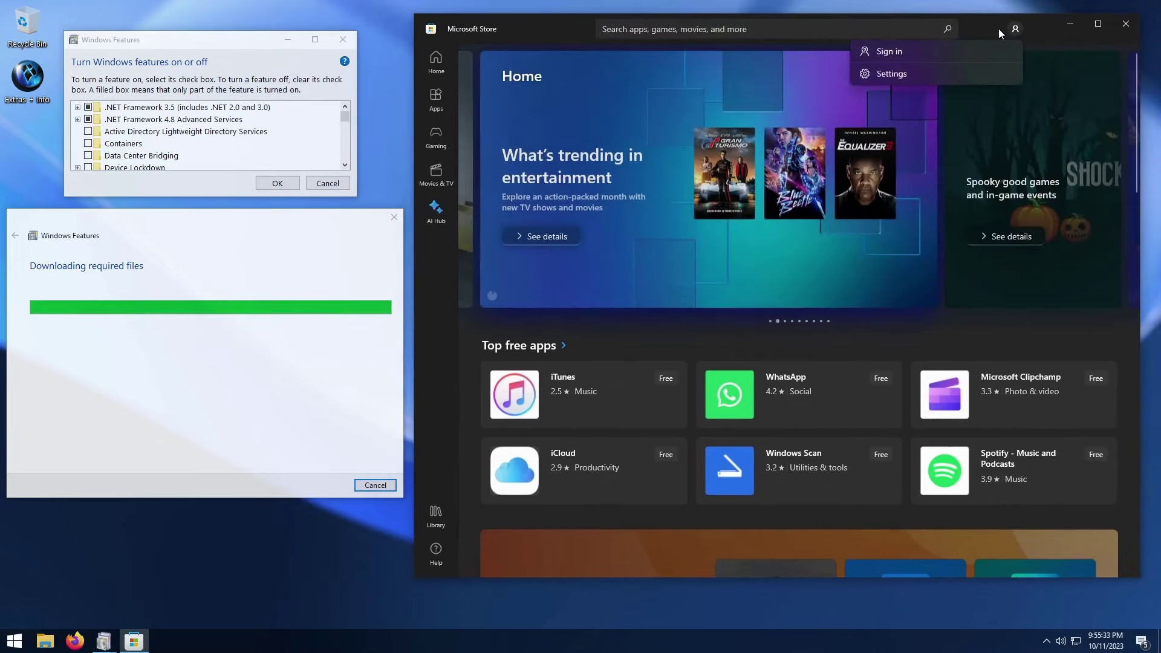
pyautogui.click(935, 71)
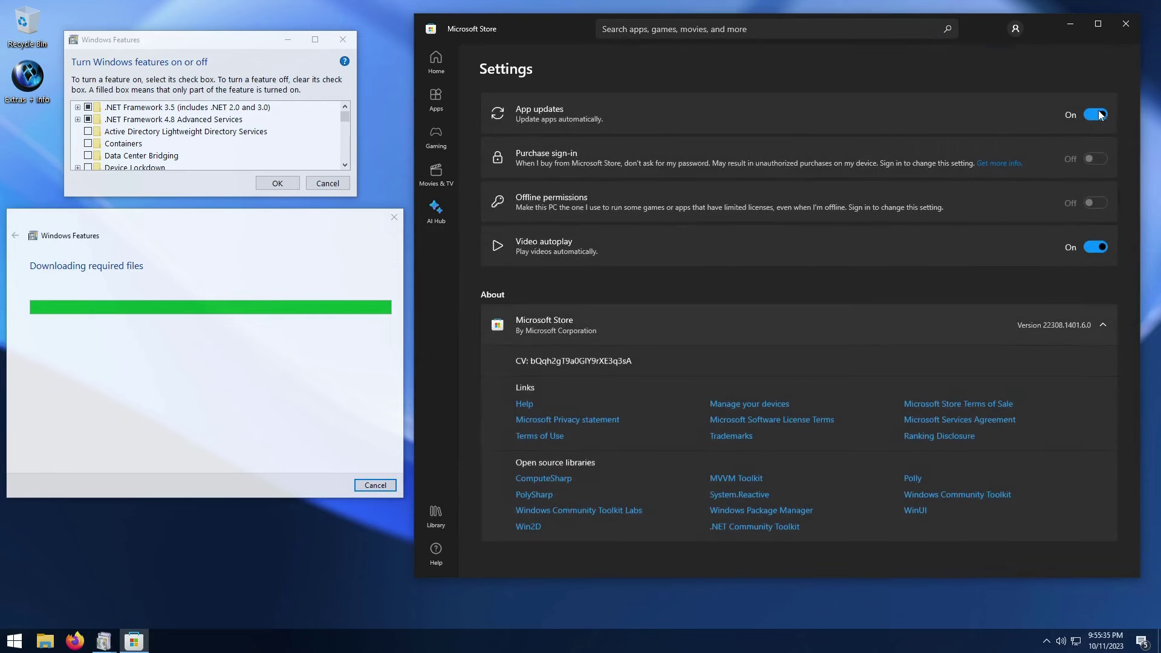
pyautogui.click(1101, 248)
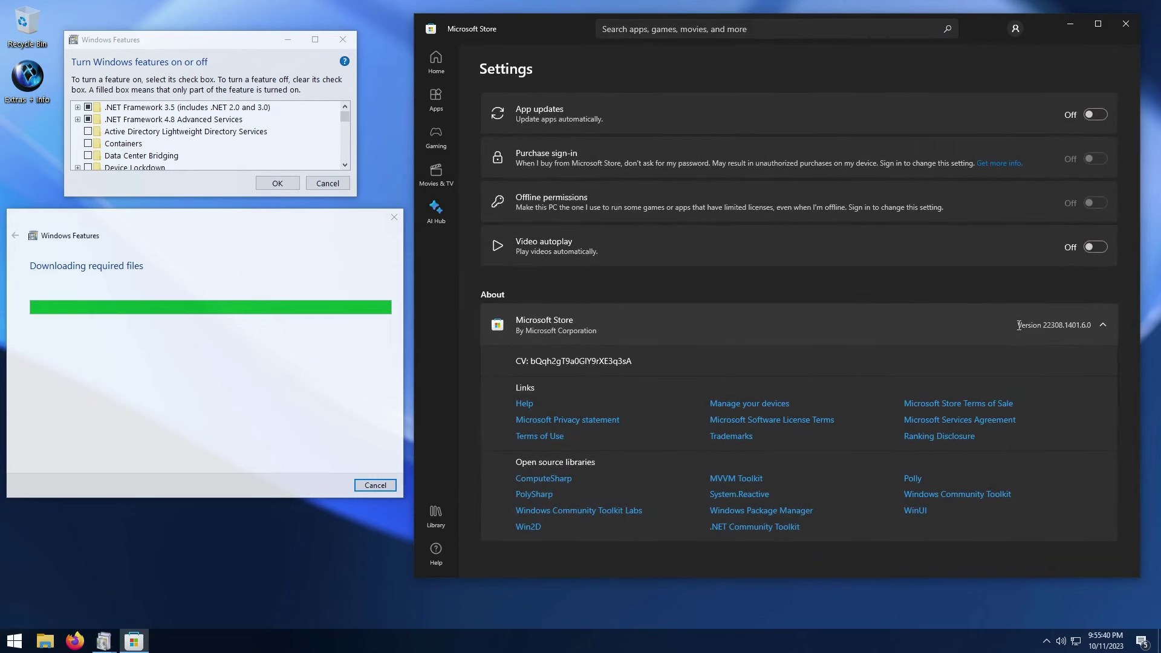
pyautogui.moveTo(1017, 325); pyautogui.dragTo(1051, 326)
# Return to the Store home page, search for "solitaire", and open the Microsoft Solitaire Collection page.
pyautogui.click(438, 62)
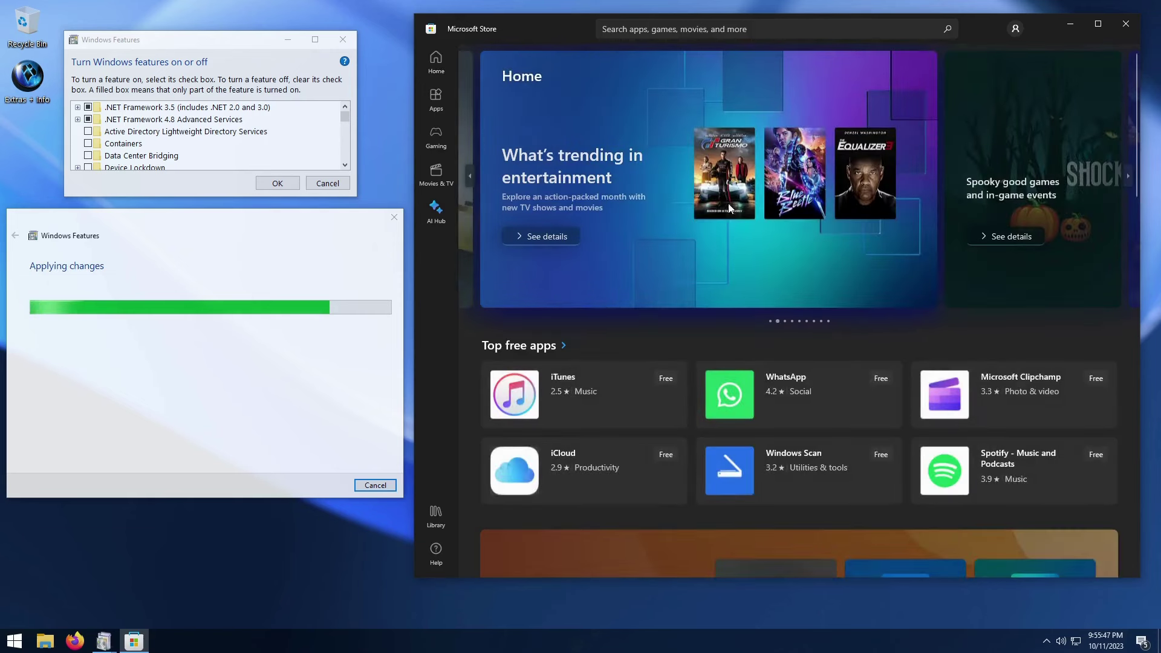
pyautogui.click(813, 36)
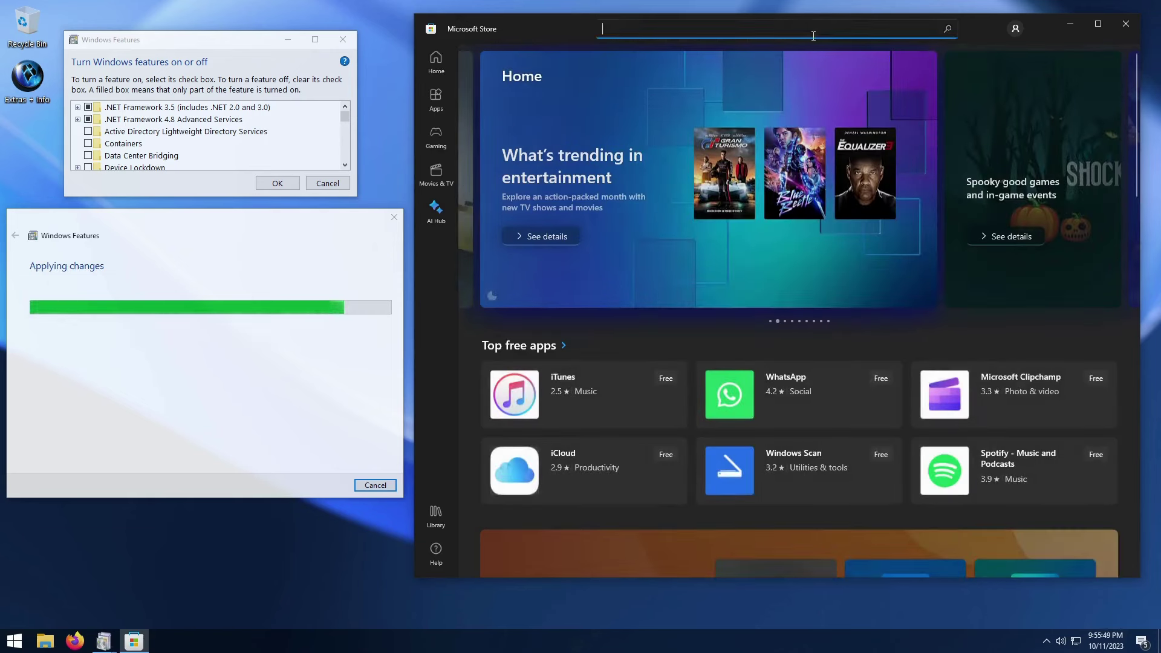
pyautogui.write('solitar')
pyautogui.write('ie')
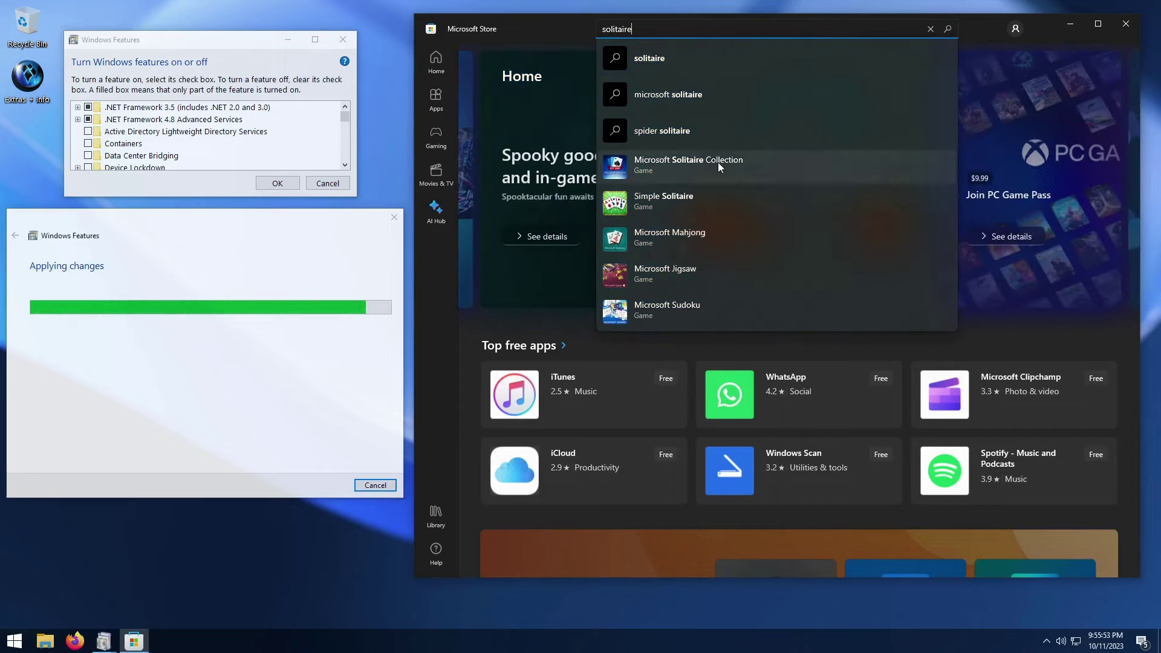
pyautogui.click(718, 164)
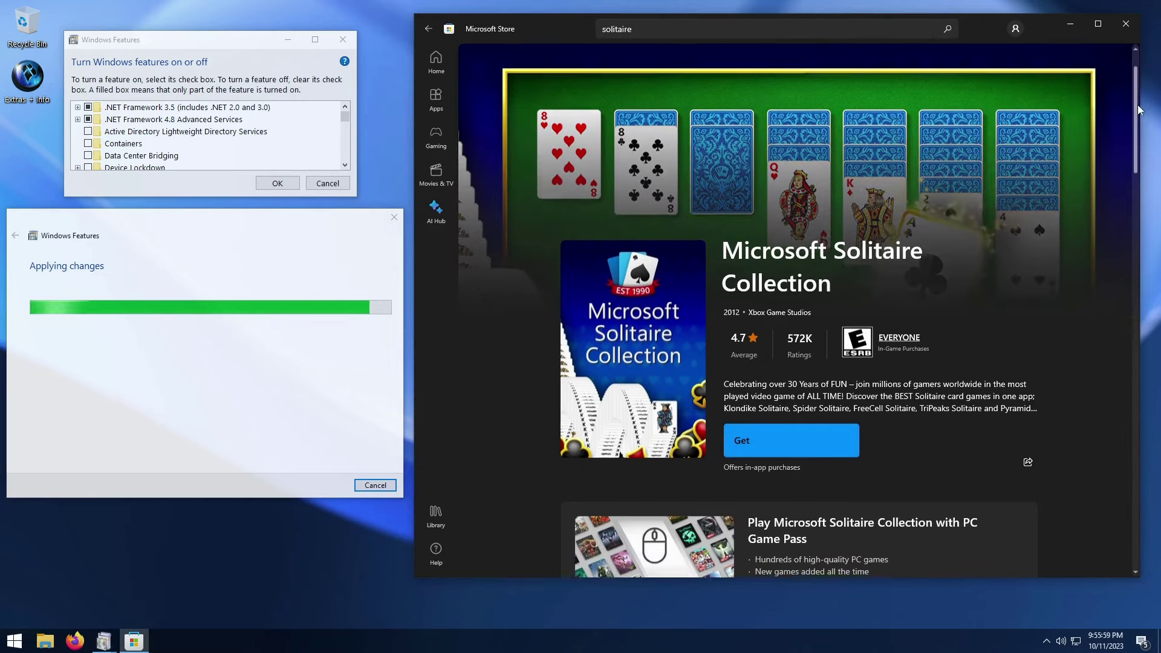
pyautogui.moveTo(1138, 105); pyautogui.dragTo(1138, 121)
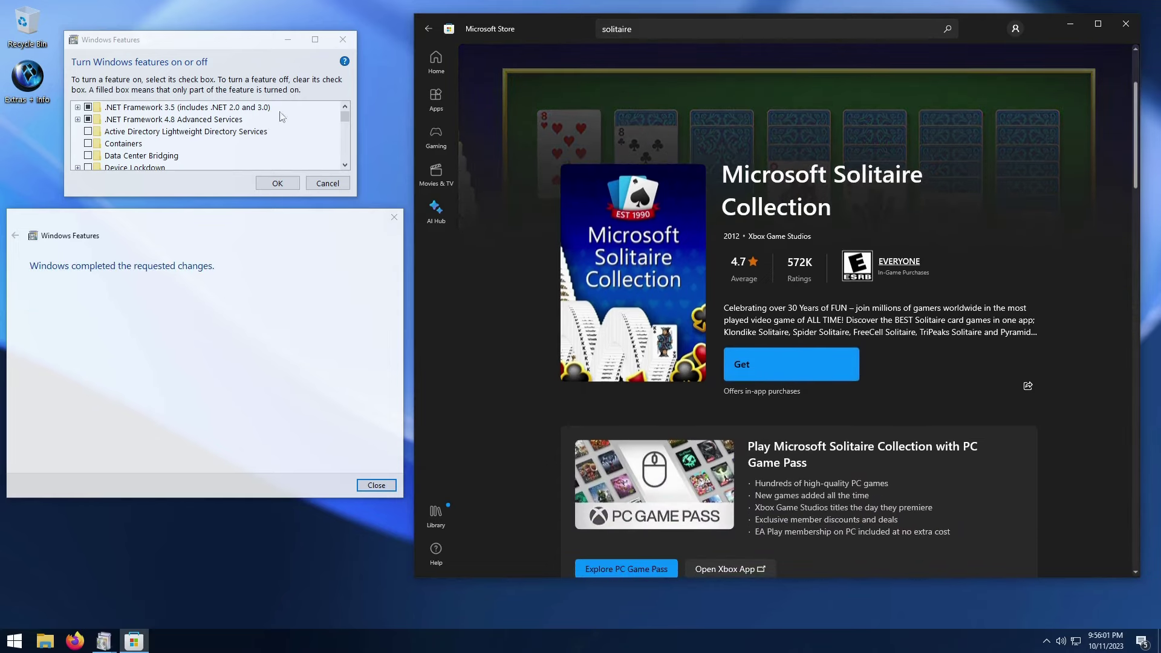
# Close the completed Windows Features dialog and move the Microsoft Store window to the middle of the desktop.
pyautogui.click(111, 216)
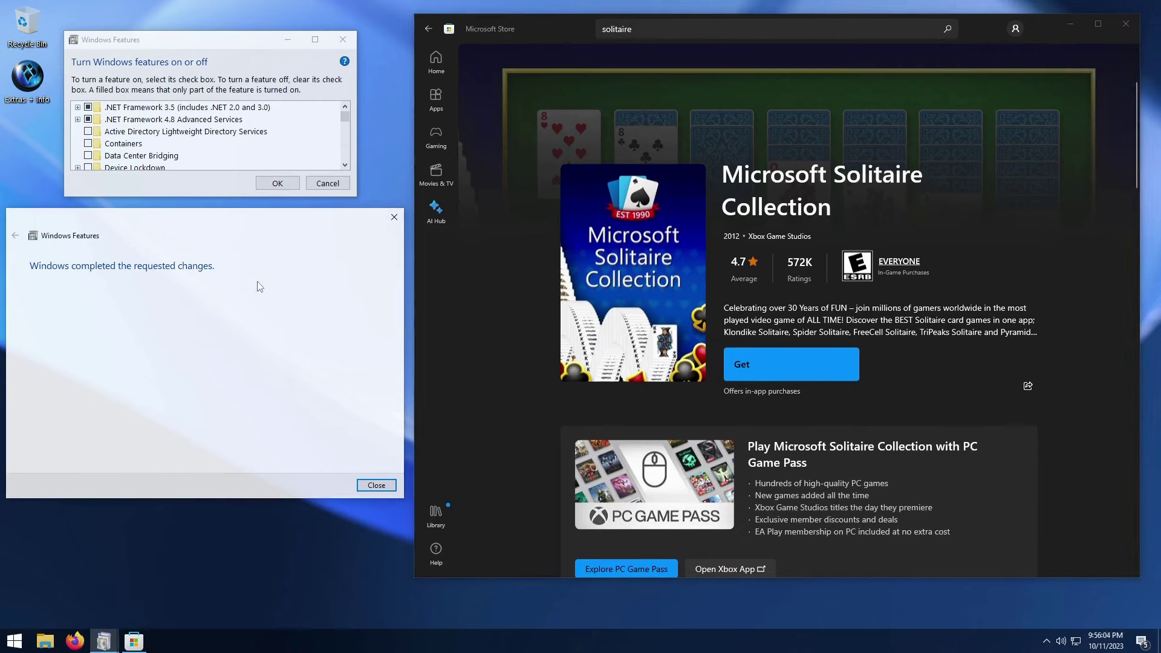
pyautogui.click(377, 485)
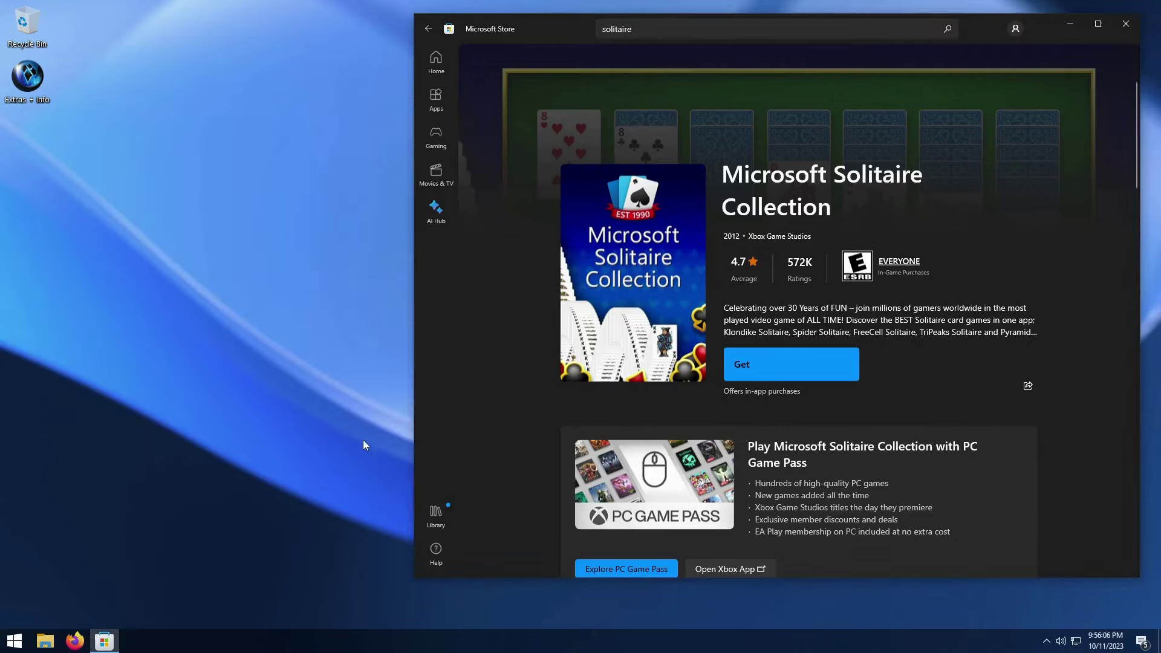
pyautogui.moveTo(988, 34); pyautogui.dragTo(804, 31)
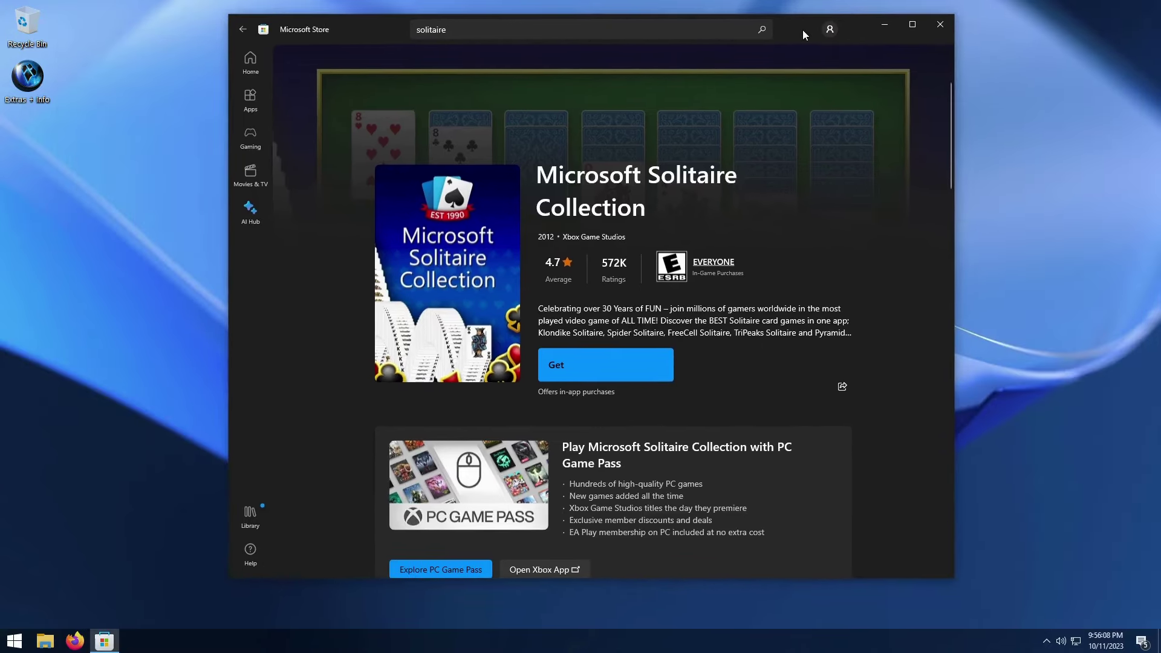
# Download and install Microsoft Solitaire Collection from the Store.
pyautogui.click(560, 361)
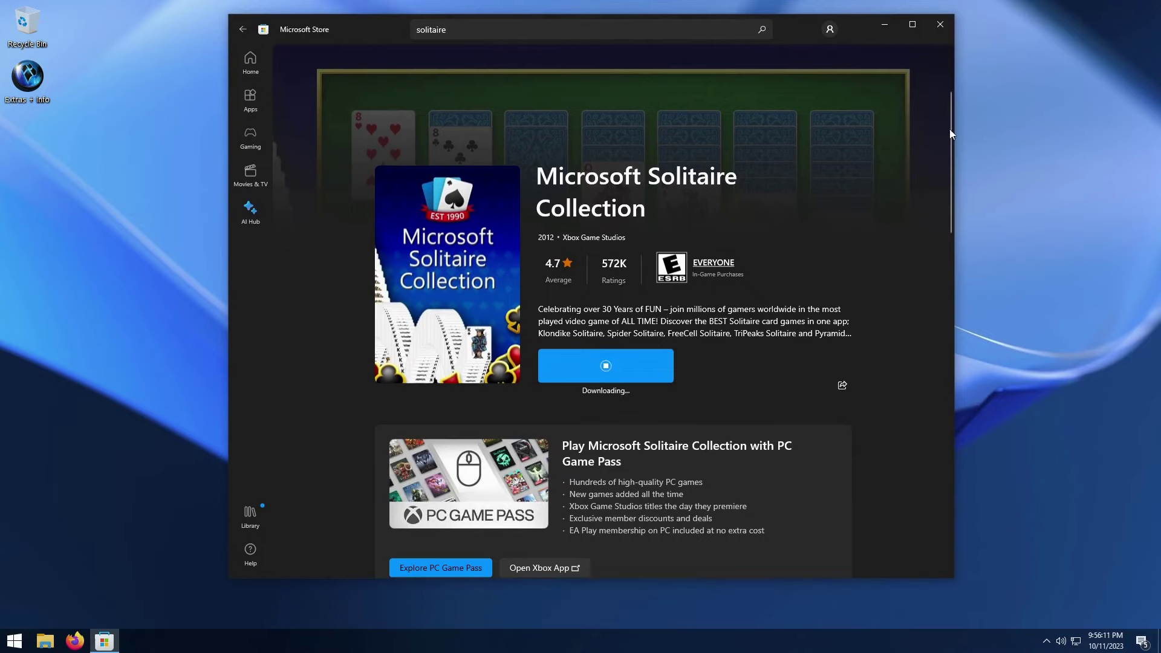
pyautogui.scroll(-1, 952, 137)
pyautogui.scroll(1, 952, 138)
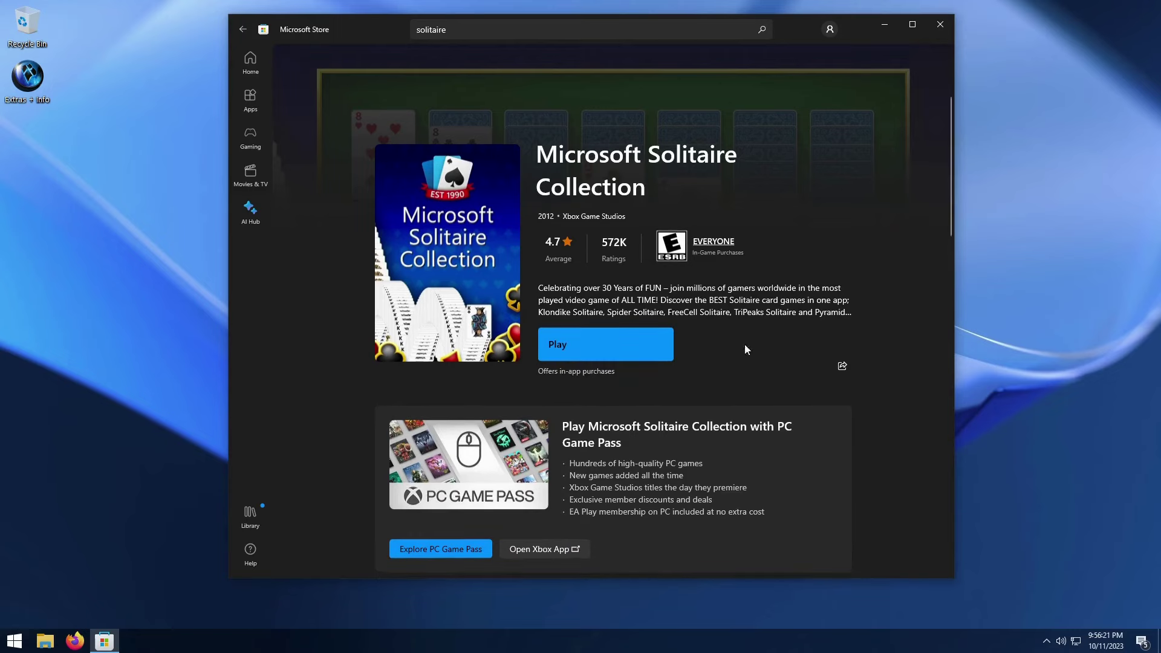
# Launch Microsoft Solitaire Collection, minimize the Store, centre the game window, and decline all data usage consent.
pyautogui.click(588, 346)
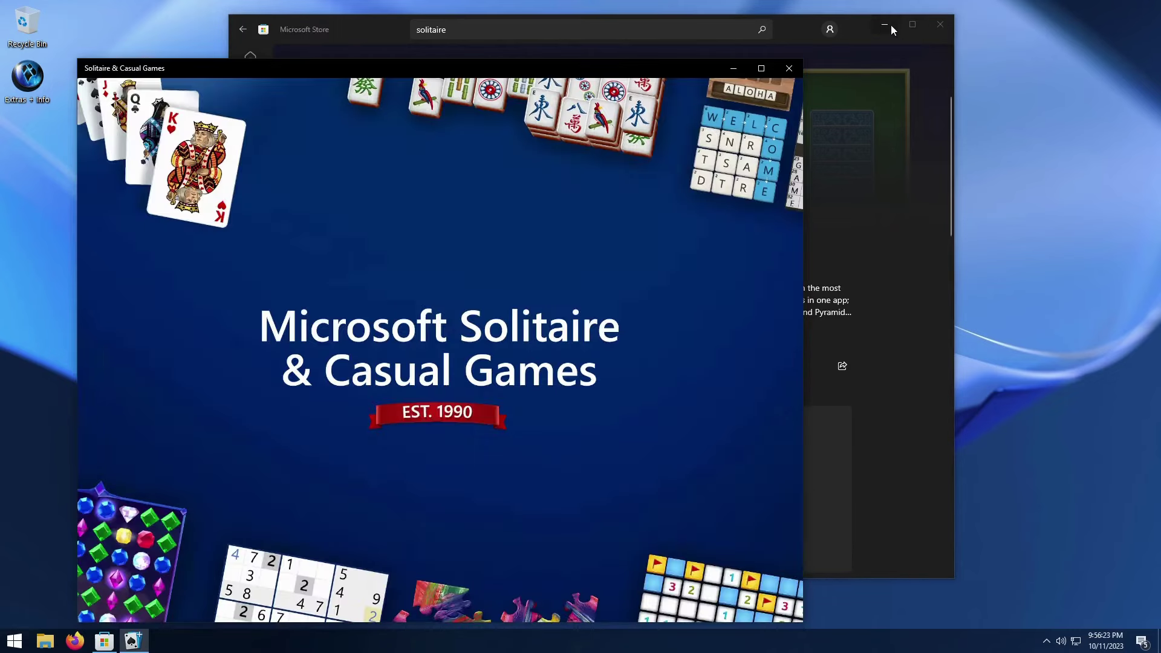
pyautogui.click(885, 24)
pyautogui.moveTo(630, 70); pyautogui.dragTo(753, 31)
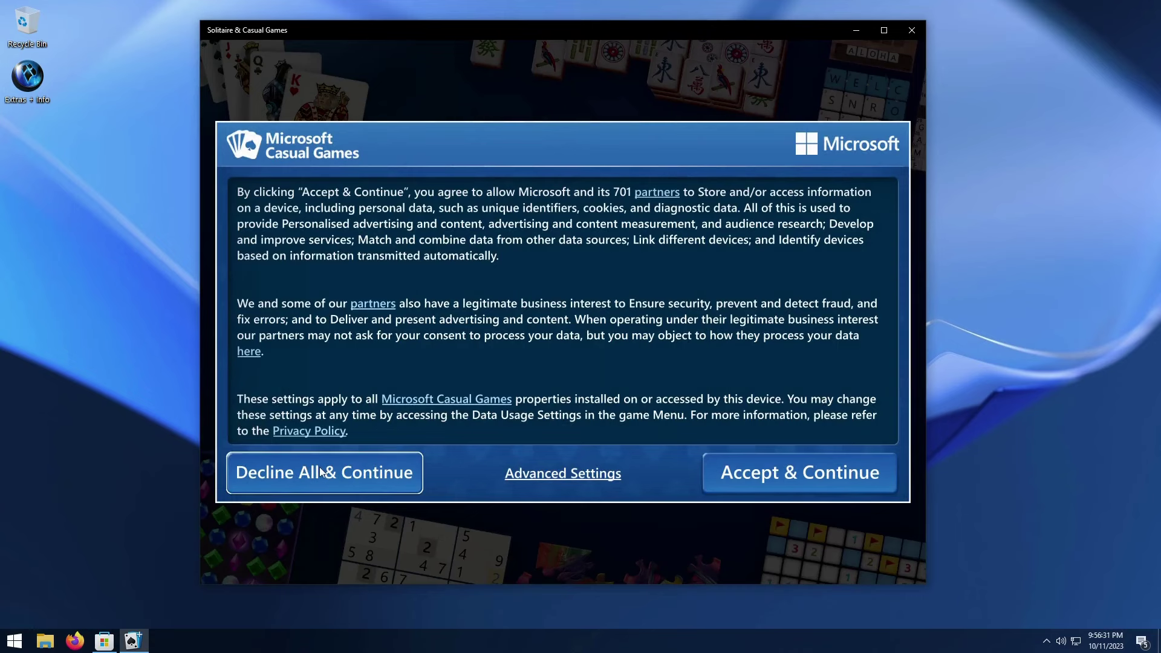
pyautogui.click(358, 475)
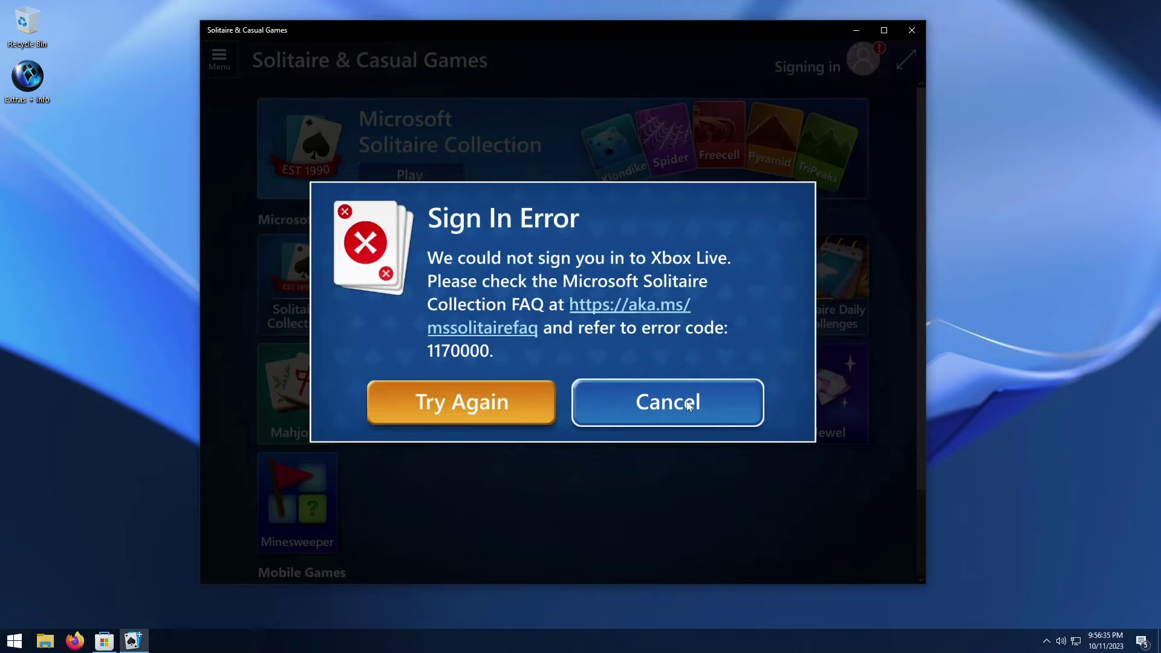
# Cancel the Xbox Live sign-in error, open Solitaire Collection, and start a Klondike game.
pyautogui.click(689, 404)
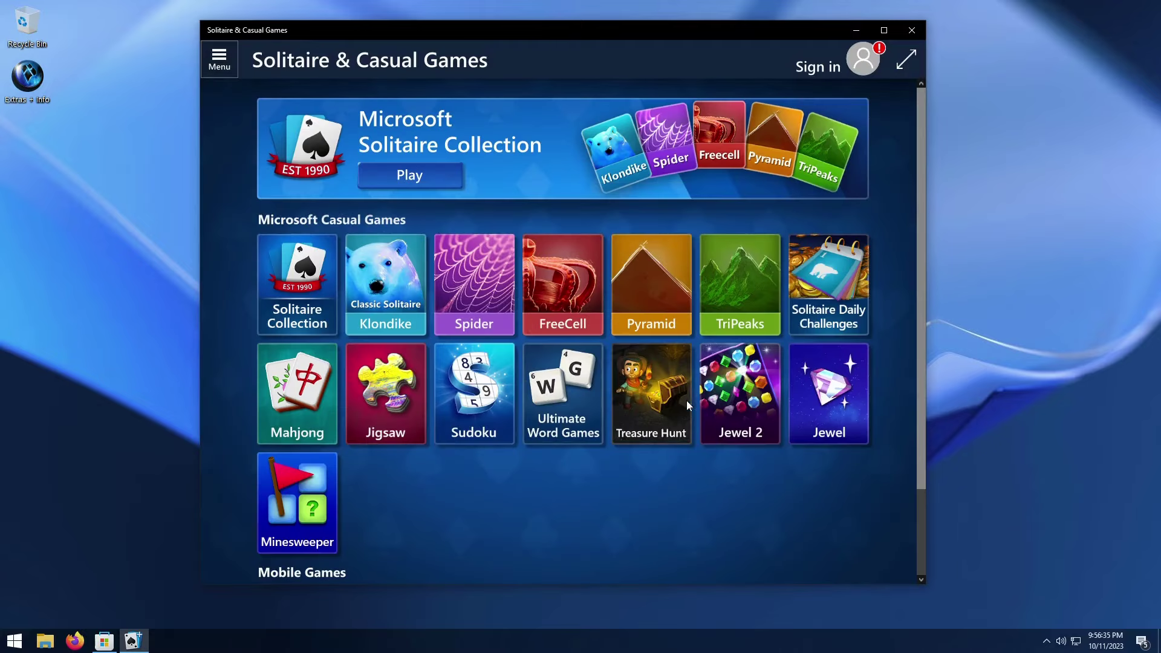
pyautogui.click(313, 286)
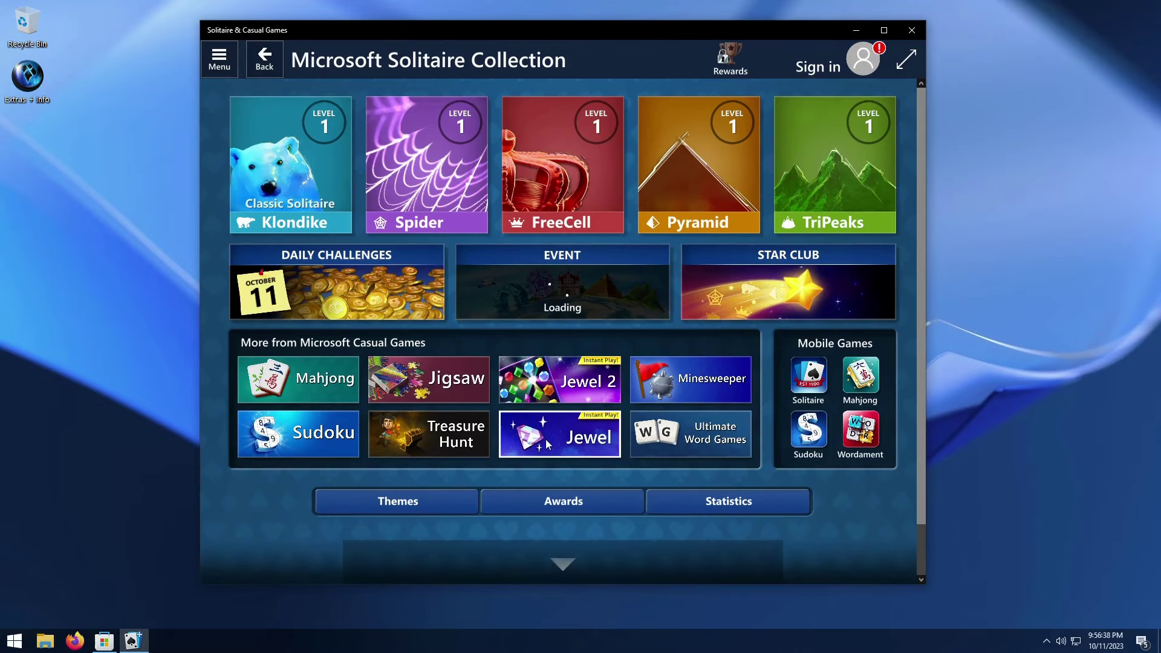
pyautogui.click(325, 160)
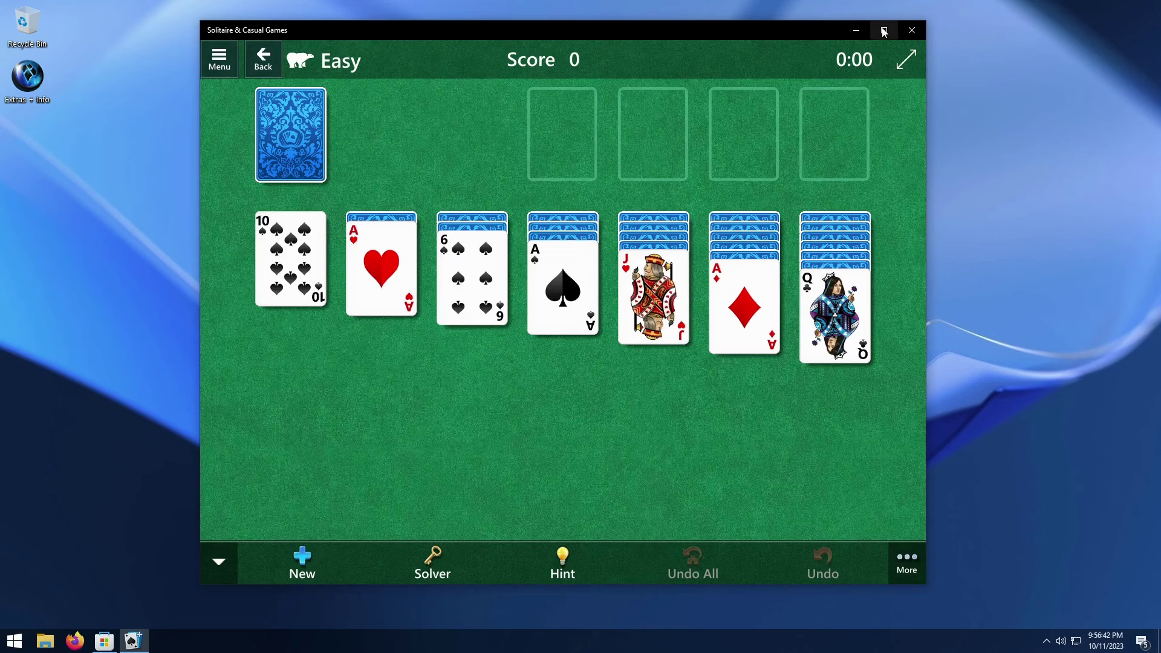
# Resize the Solitaire window slightly, test maximizing and restoring it, and shift it a little down on the desktop.
pyautogui.moveTo(928, 586)
pyautogui.mouseDown()
pyautogui.moveTo(1047, 583)
pyautogui.moveTo(718, 565)
pyautogui.moveTo(750, 627)
pyautogui.moveTo(936, 577)
pyautogui.mouseUp()
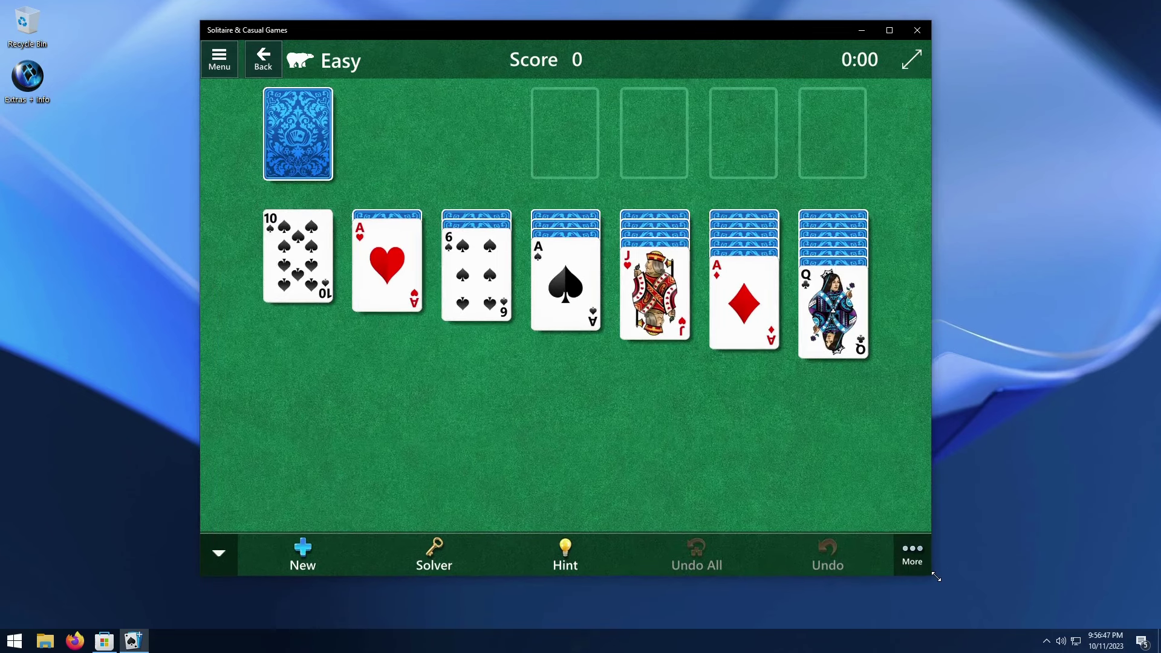
pyautogui.click(890, 29)
pyautogui.click(1121, 13)
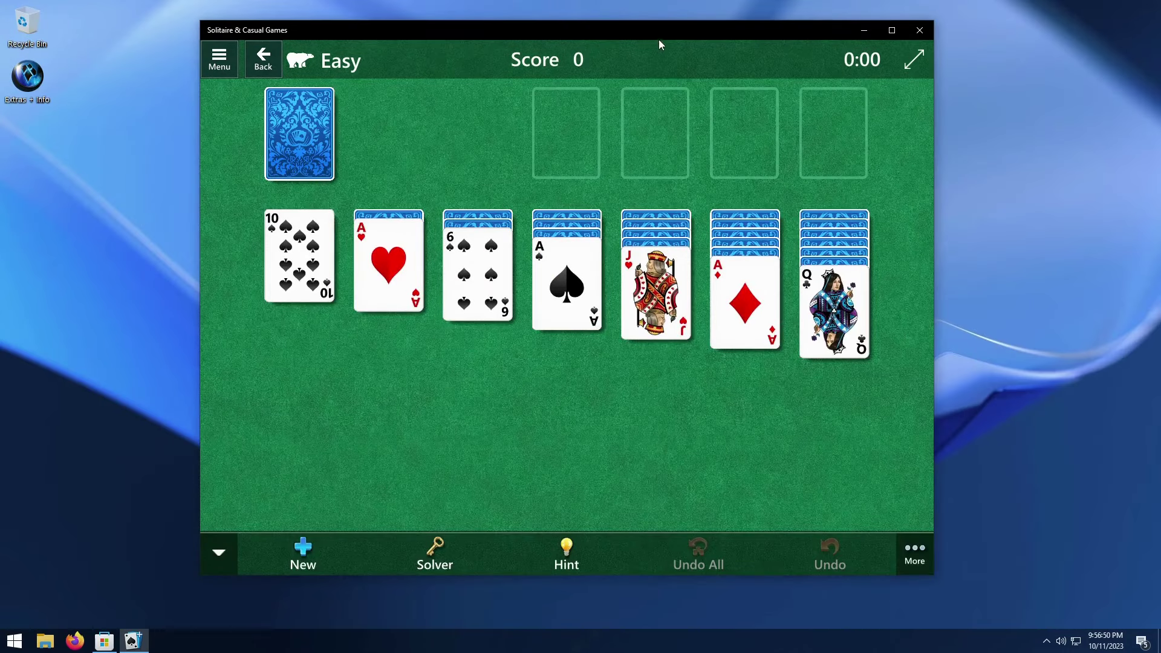
pyautogui.moveTo(659, 40); pyautogui.dragTo(663, 51)
# Place the aces of diamonds, hearts and spades on the foundations and the 5 of diamonds on the 6 of spades.
pyautogui.click(746, 303)
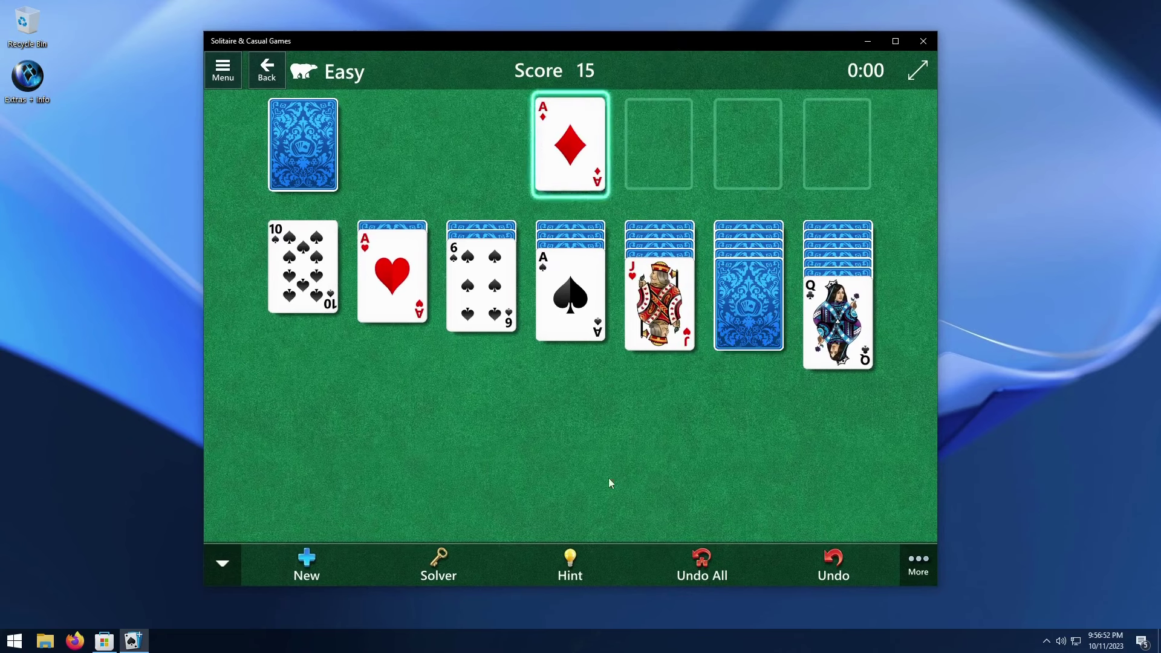
pyautogui.click(399, 269)
pyautogui.click(747, 296)
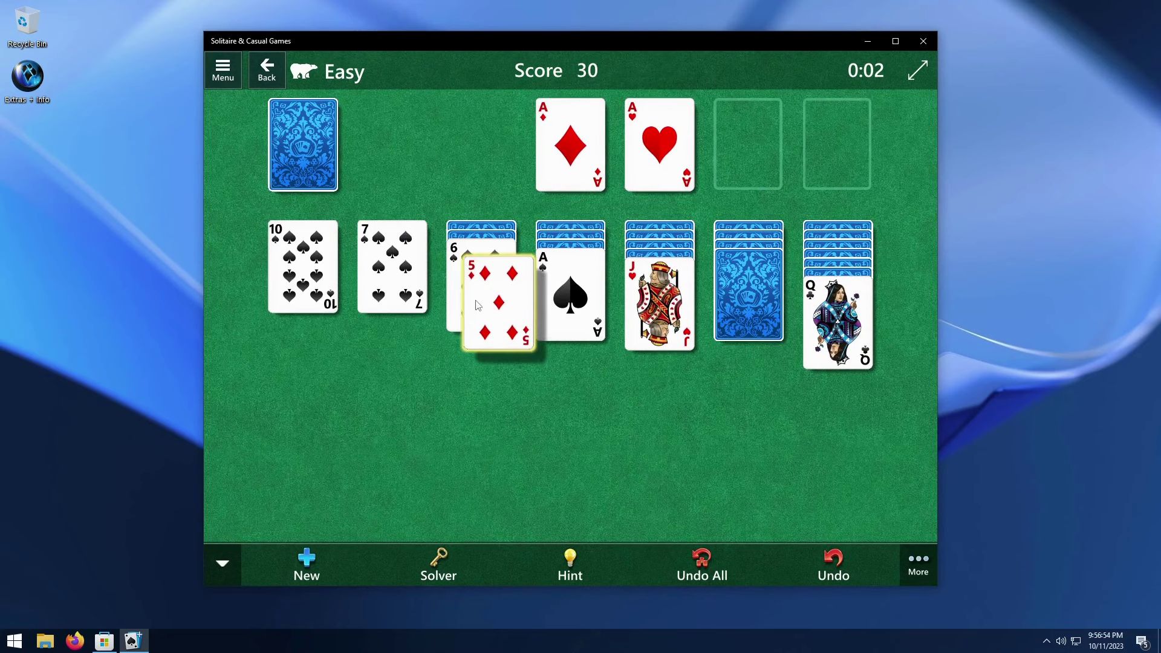
pyautogui.click(568, 308)
# Stack the 7 of spades, jack of hearts and 4 of hearts, send up the 2 of hearts, and place the king of spades in the empty column.
pyautogui.moveTo(422, 266); pyautogui.dragTo(762, 301)
pyautogui.click(671, 300)
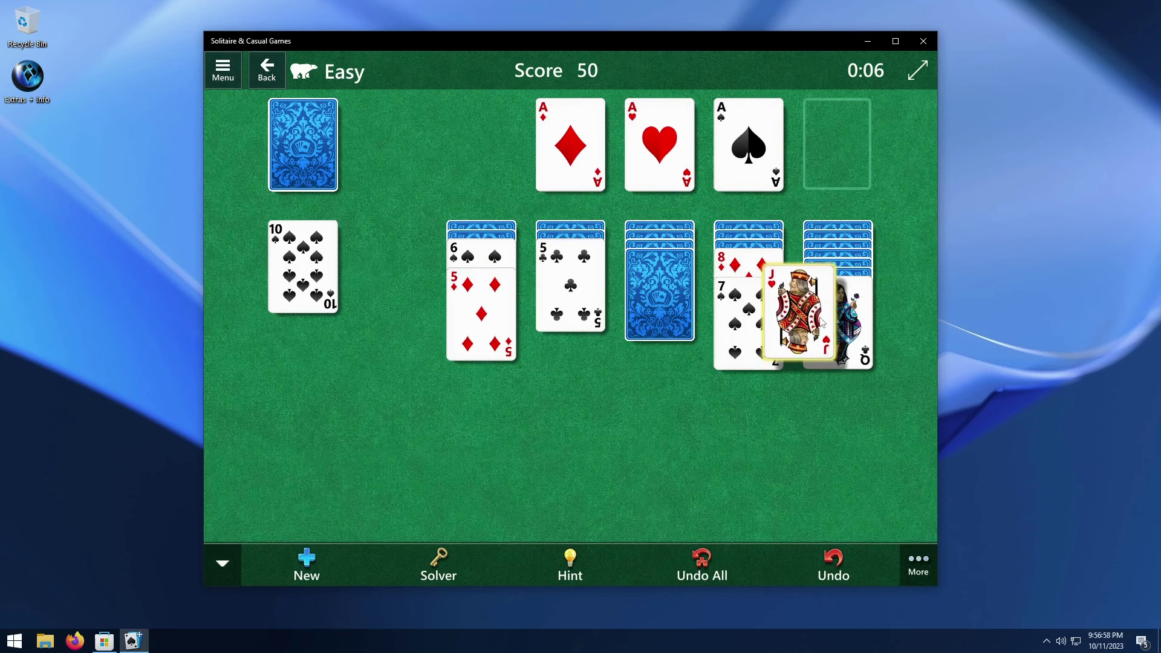
pyautogui.click(677, 295)
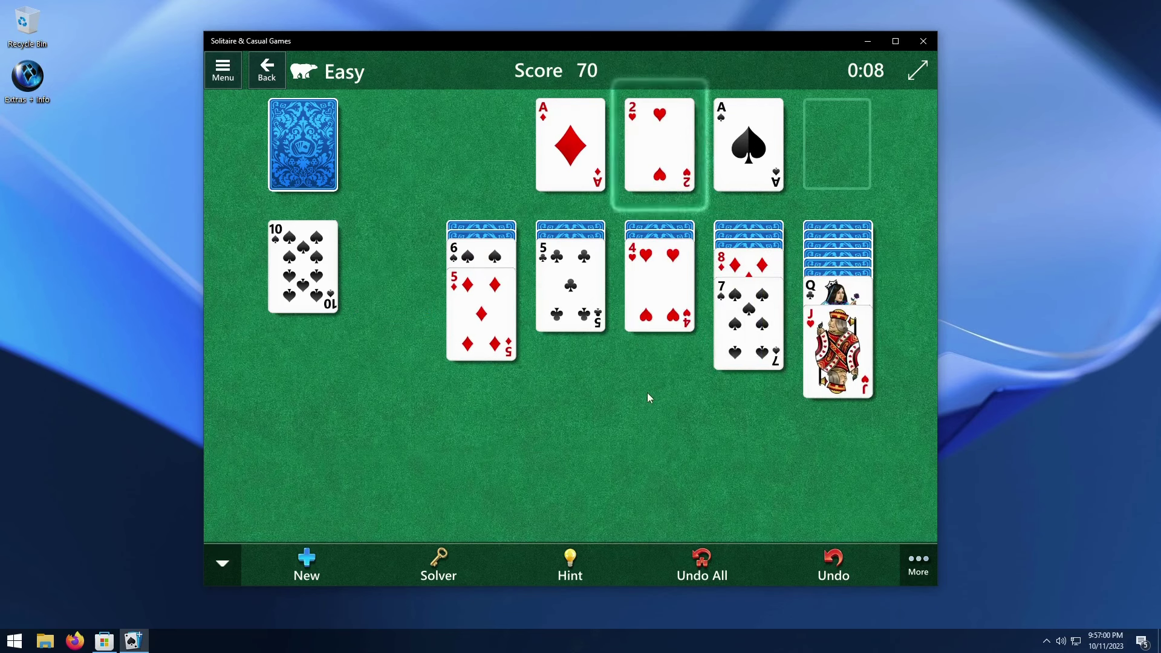
pyautogui.click(650, 268)
pyautogui.moveTo(659, 278); pyautogui.dragTo(416, 287)
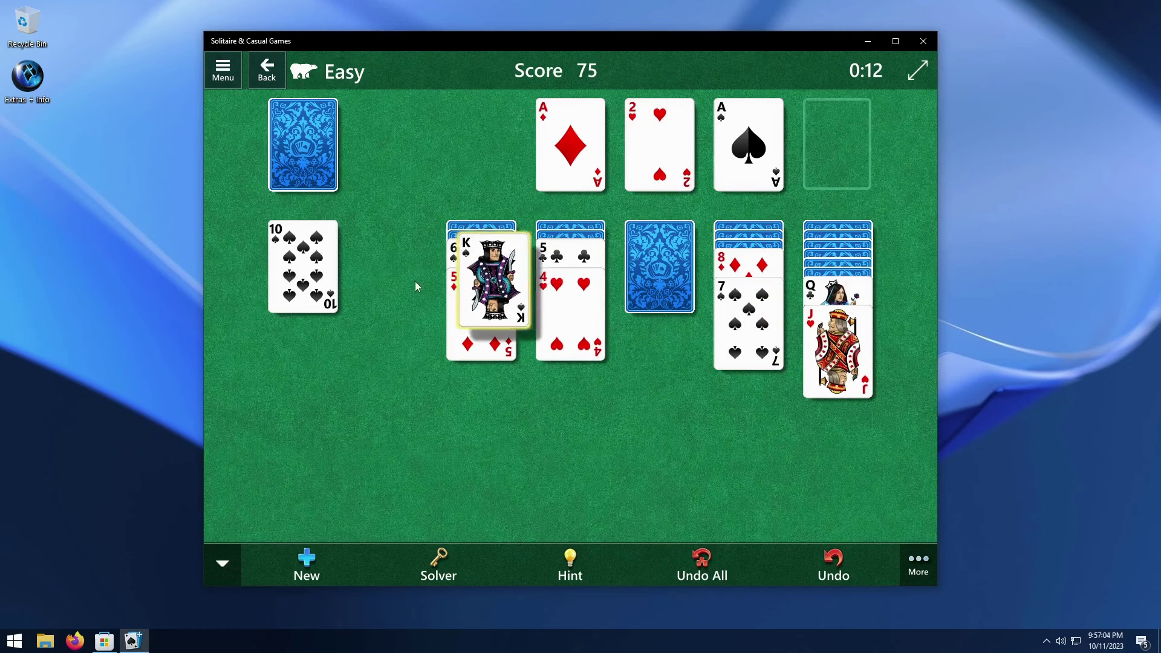
# Draw a card, stack the 10 of spades on the jack of hearts, and shift the king of spades to the first column.
pyautogui.click(328, 150)
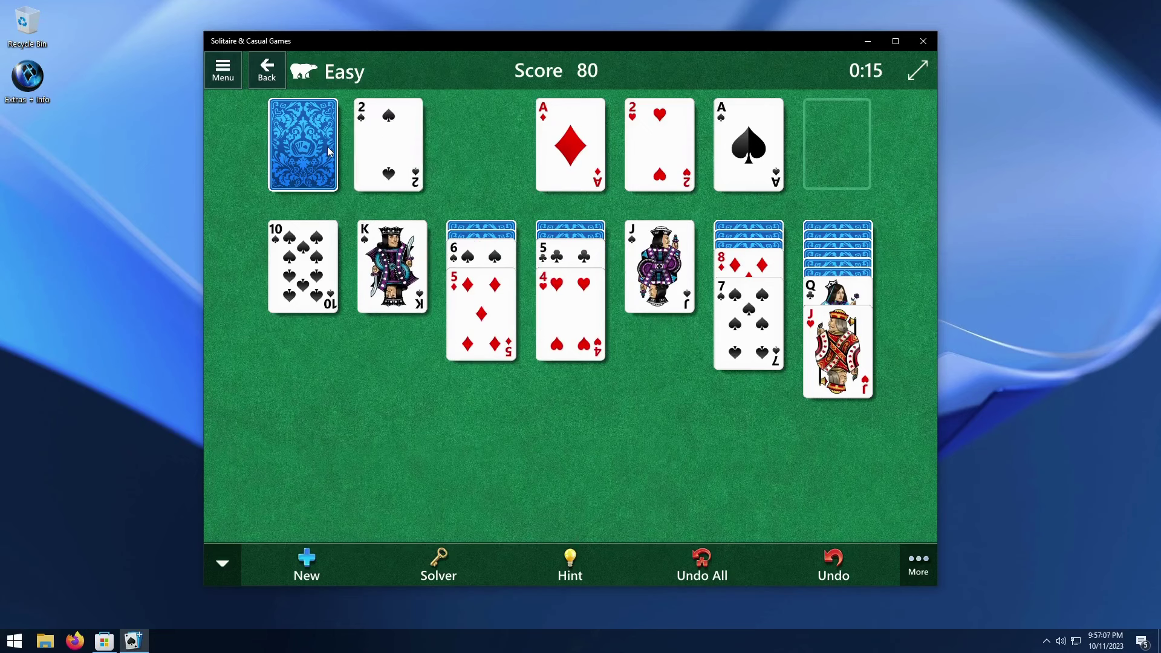
pyautogui.click(301, 257)
pyautogui.click(383, 257)
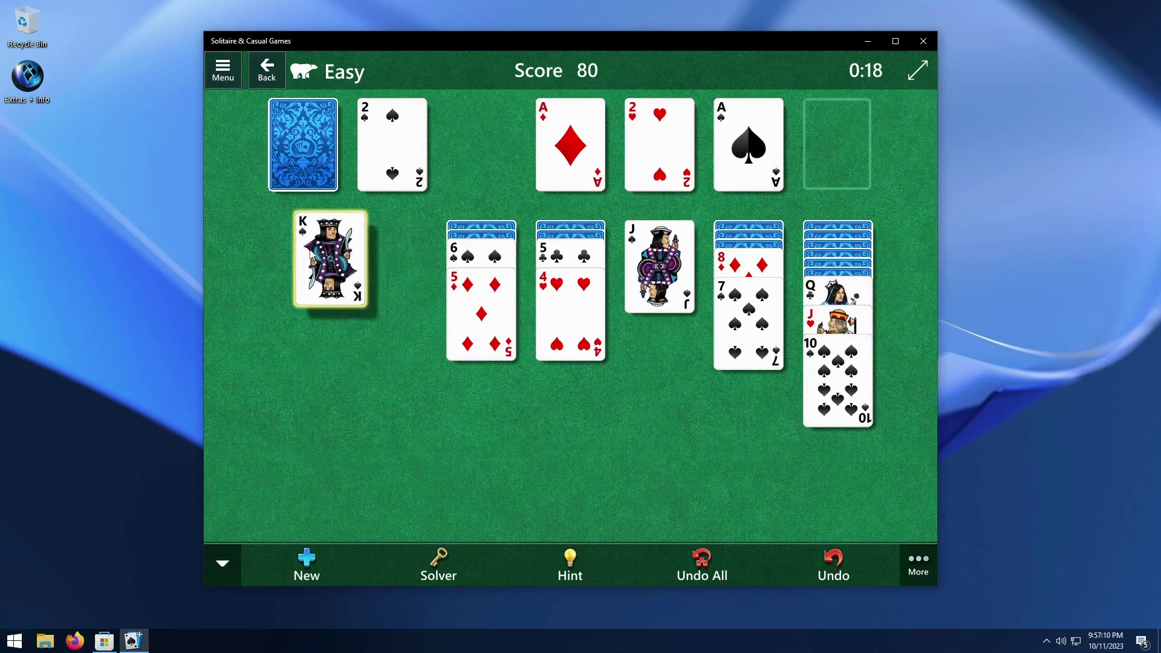
pyautogui.click(473, 262)
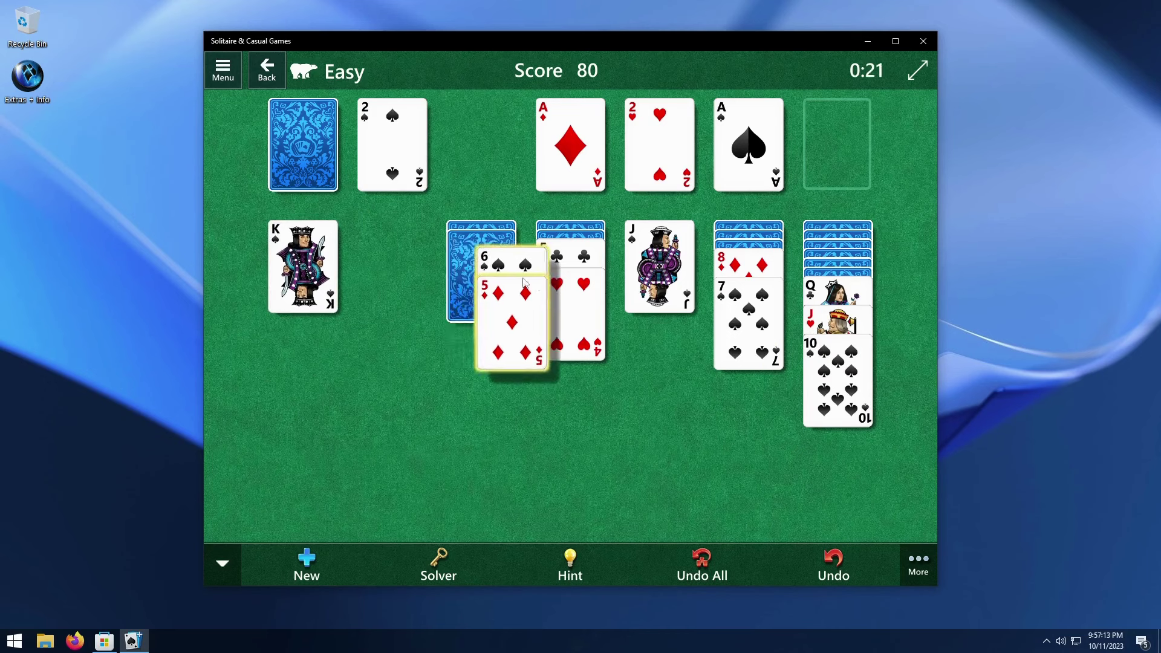
# Send the 2 of spades to its foundation, place the drawn 4 of clubs on the 5 of diamonds, and draw again.
pyautogui.click(401, 154)
pyautogui.click(289, 182)
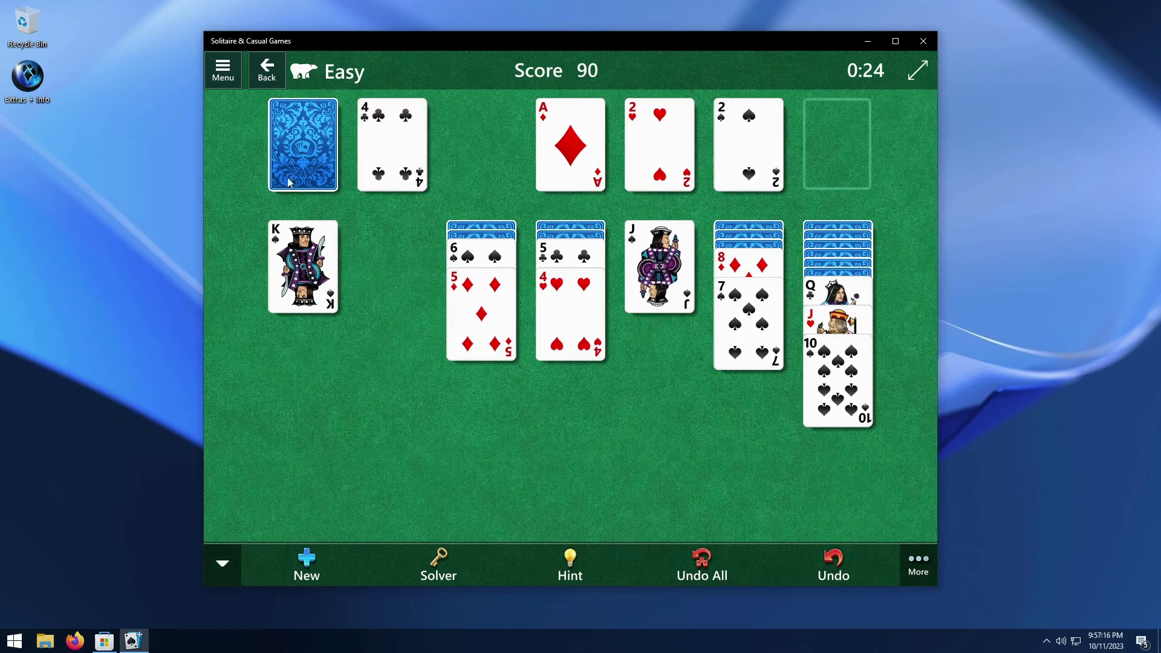
pyautogui.click(411, 126)
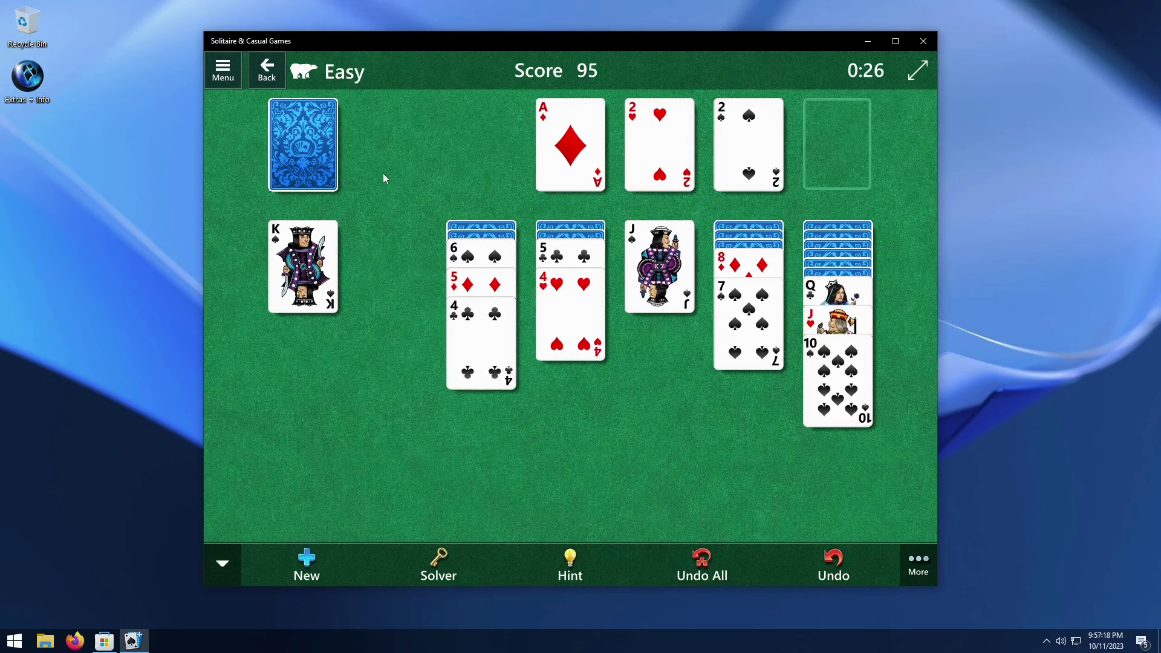
pyautogui.click(326, 132)
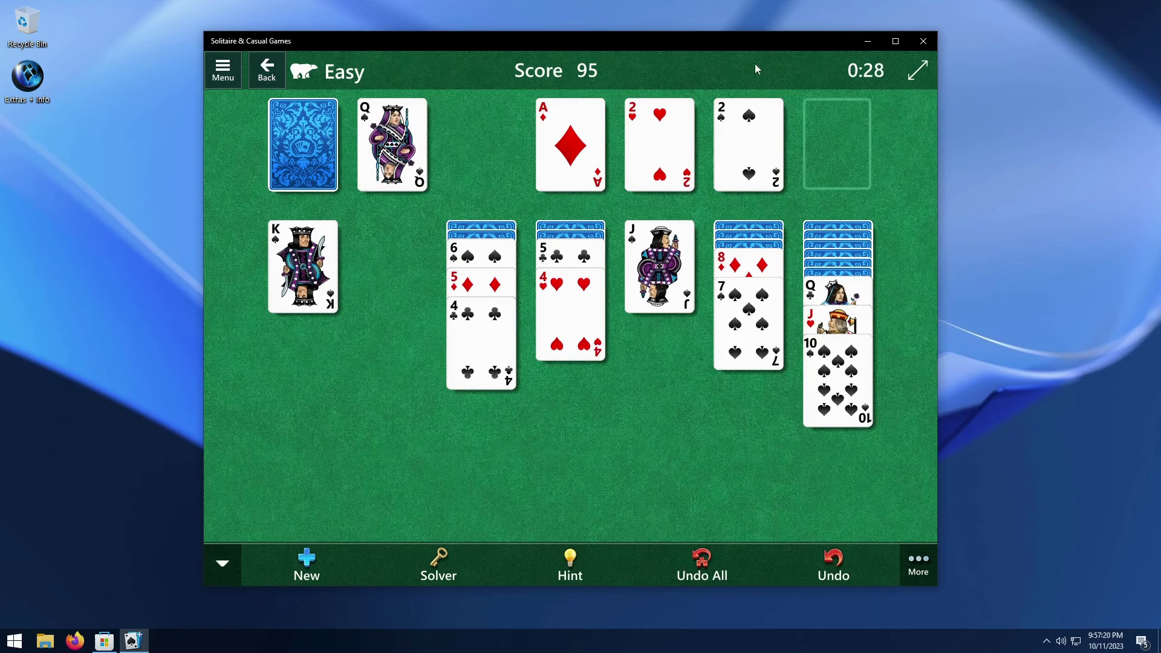
# Close the Solitaire game and bring back the minimized Microsoft Store window.
pyautogui.moveTo(757, 43); pyautogui.dragTo(756, 44)
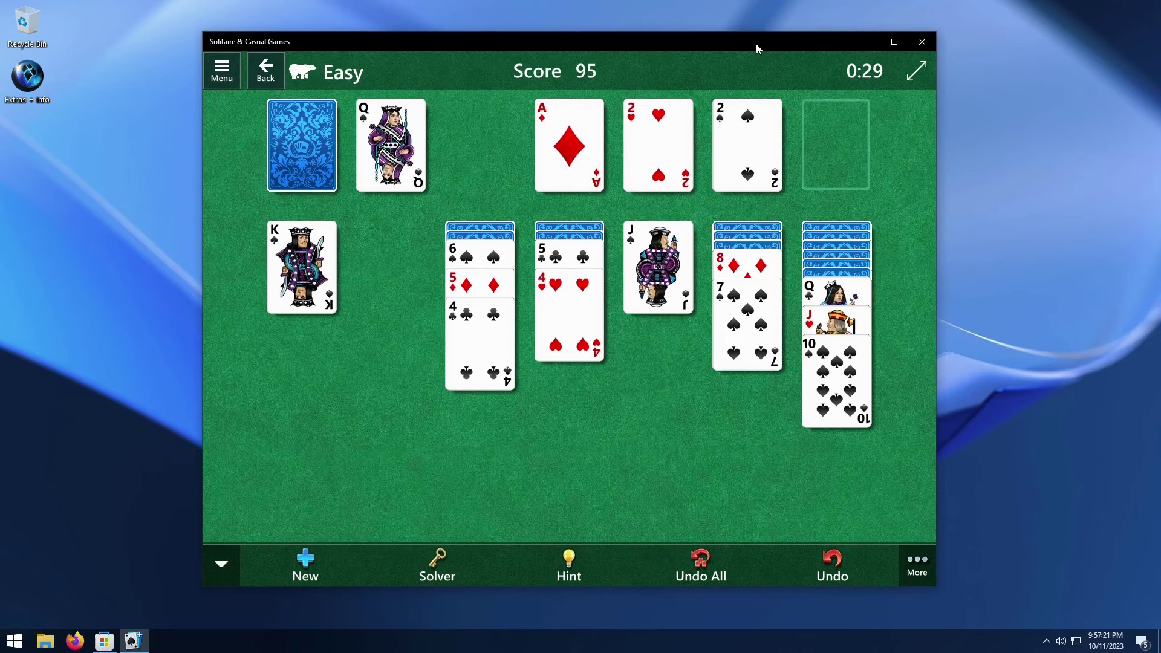
pyautogui.click(923, 43)
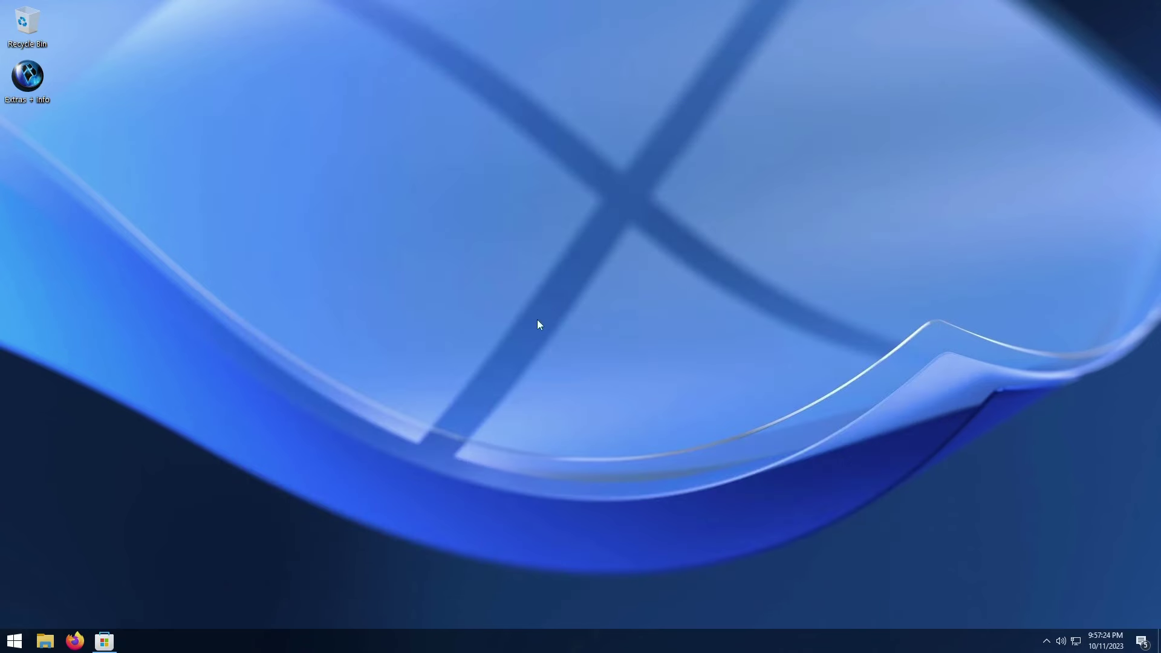
pyautogui.click(109, 641)
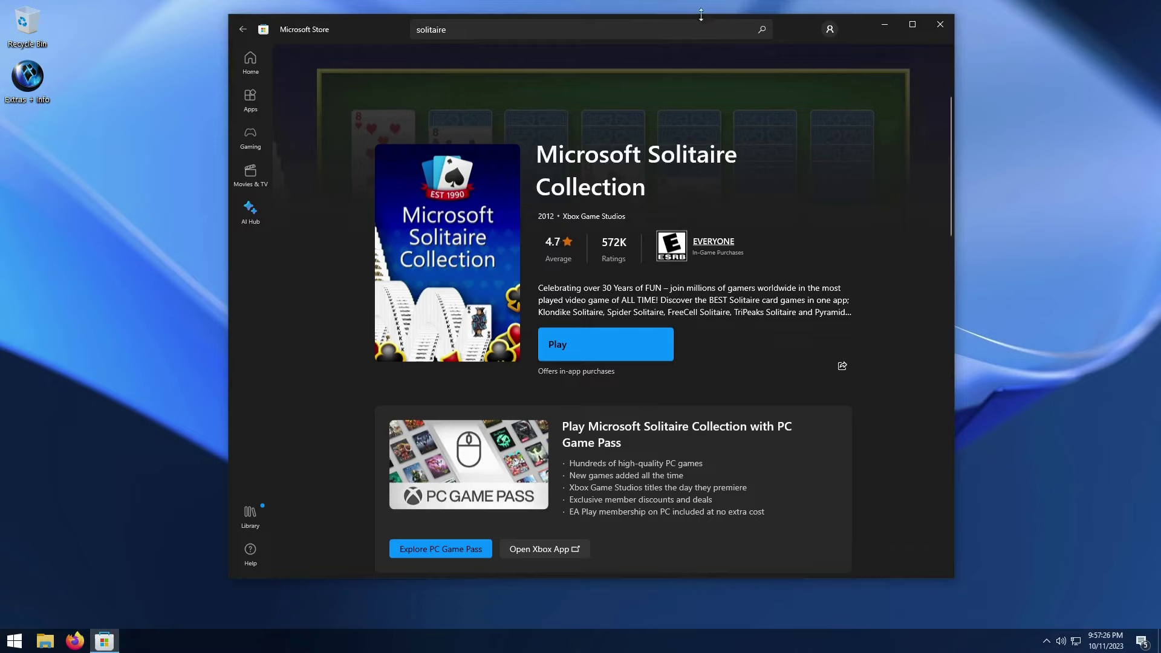
# Search the Store for "calculator" and start installing Windows Calculator from its page.
pyautogui.click(568, 29)
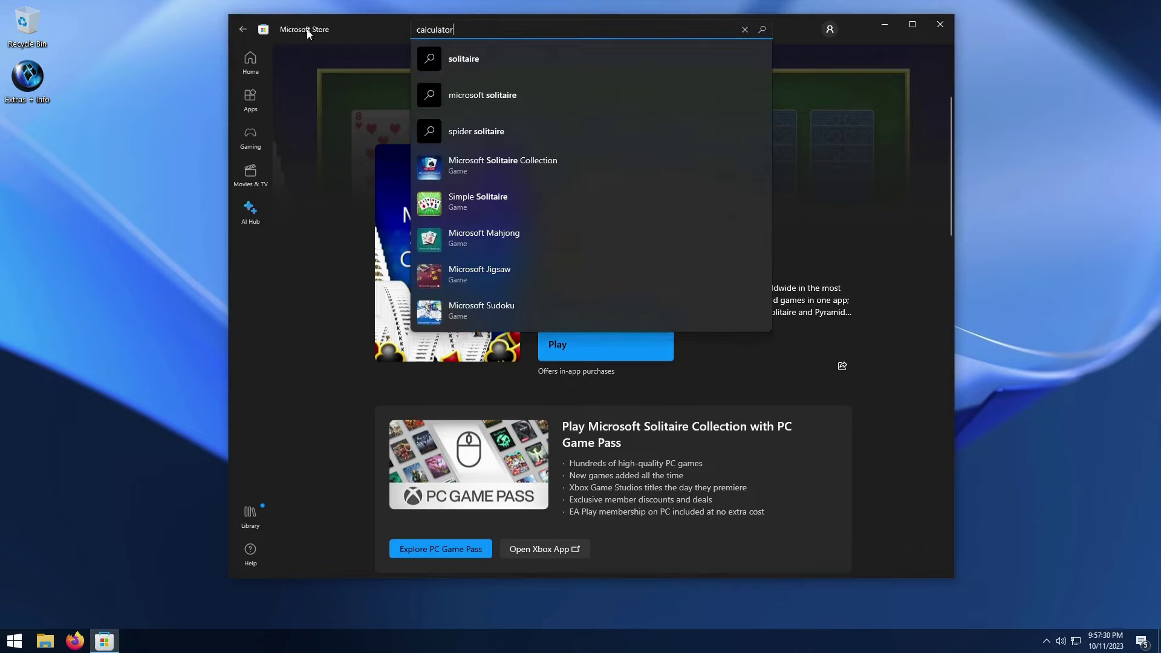
pyautogui.write('calculator')
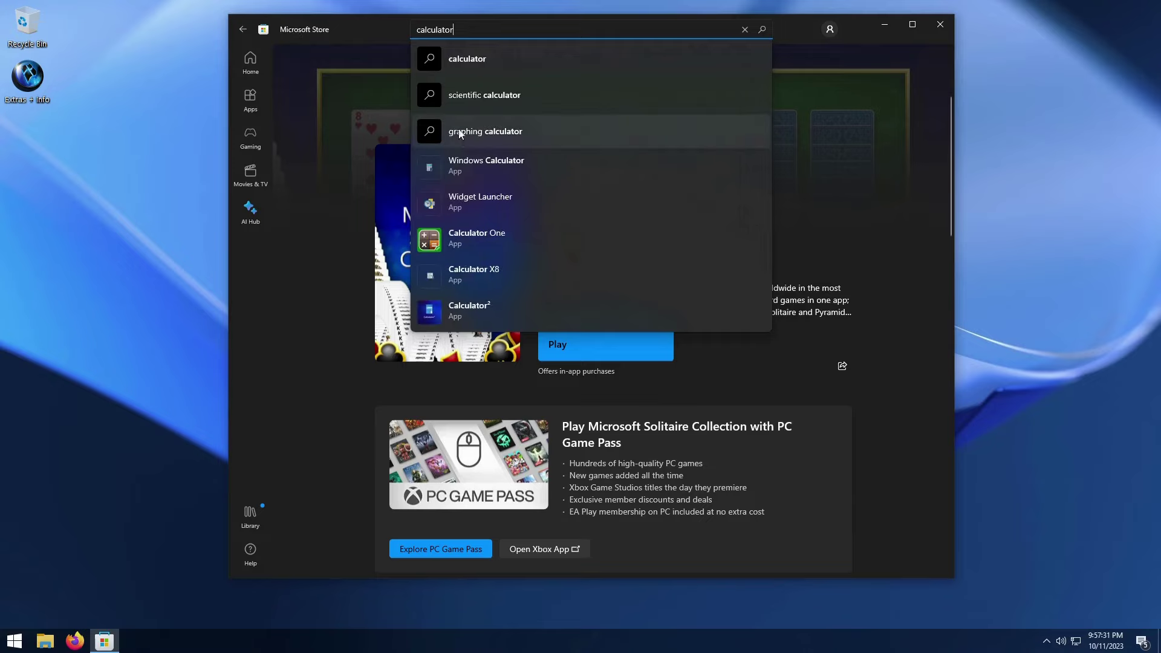
pyautogui.click(487, 162)
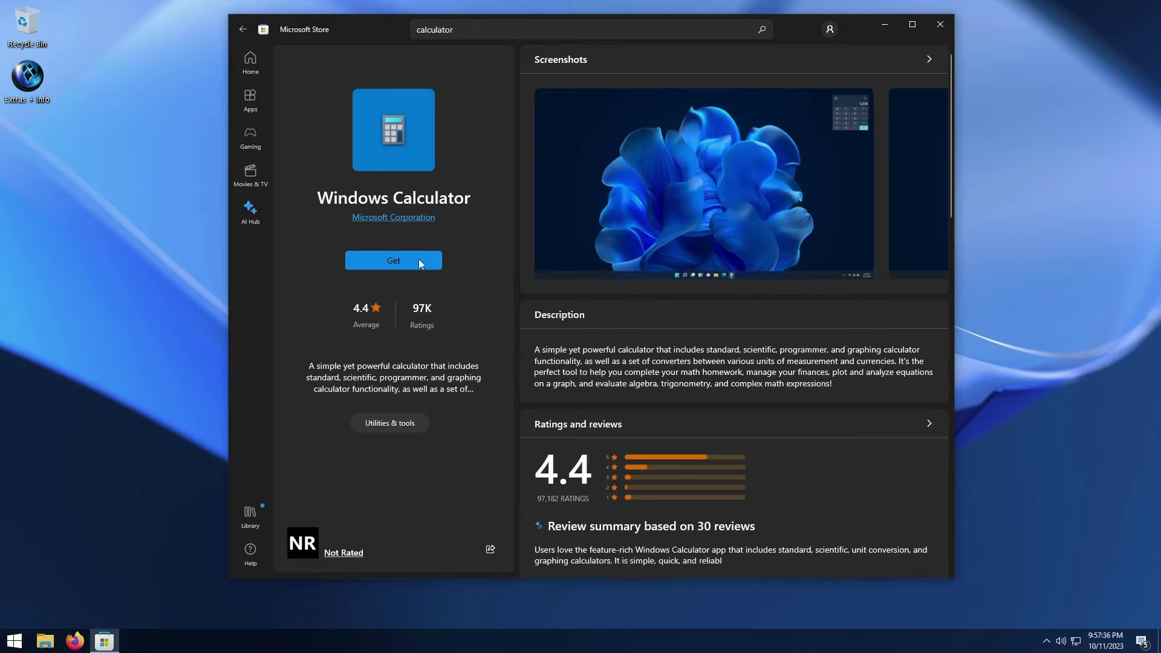
pyautogui.click(418, 266)
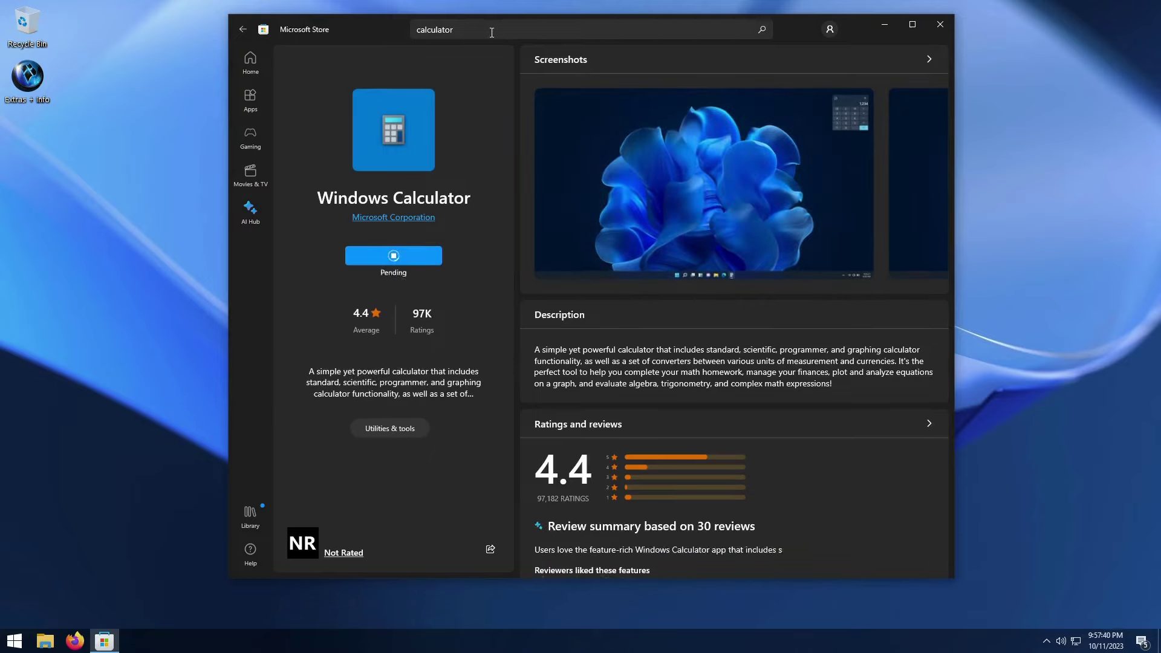
# Search the Store for "snipping tool" and start installing Microsoft's Snipping Tool.
pyautogui.click(492, 31)
pyautogui.hotkey('ctrl', 'a')
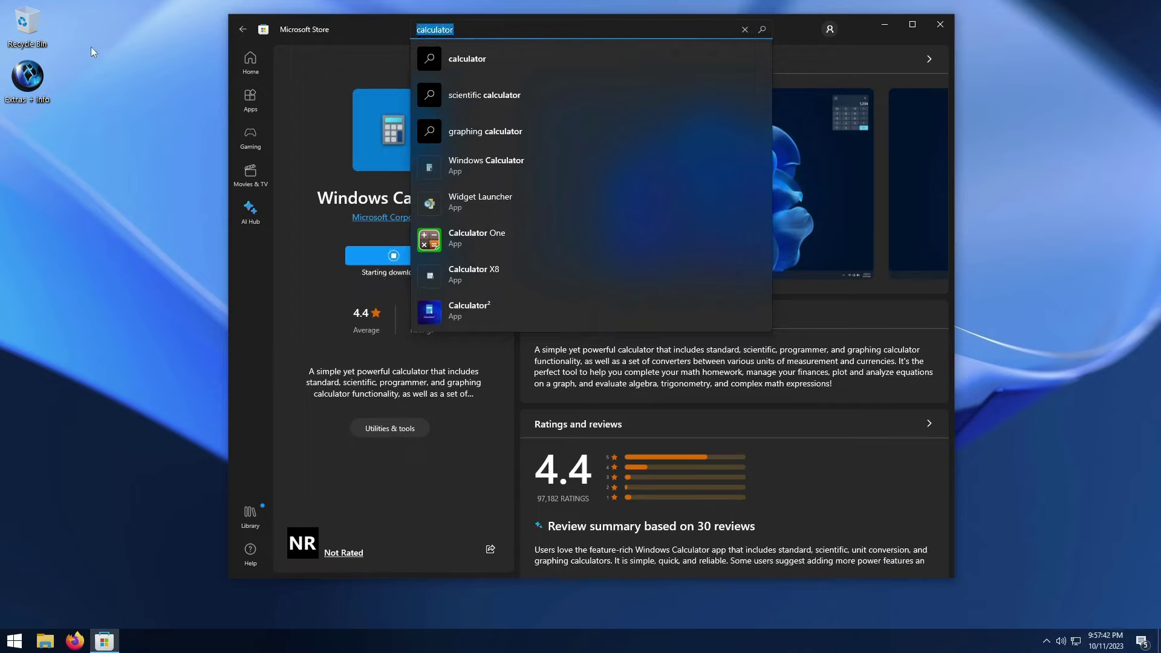
pyautogui.write('snipping tool')
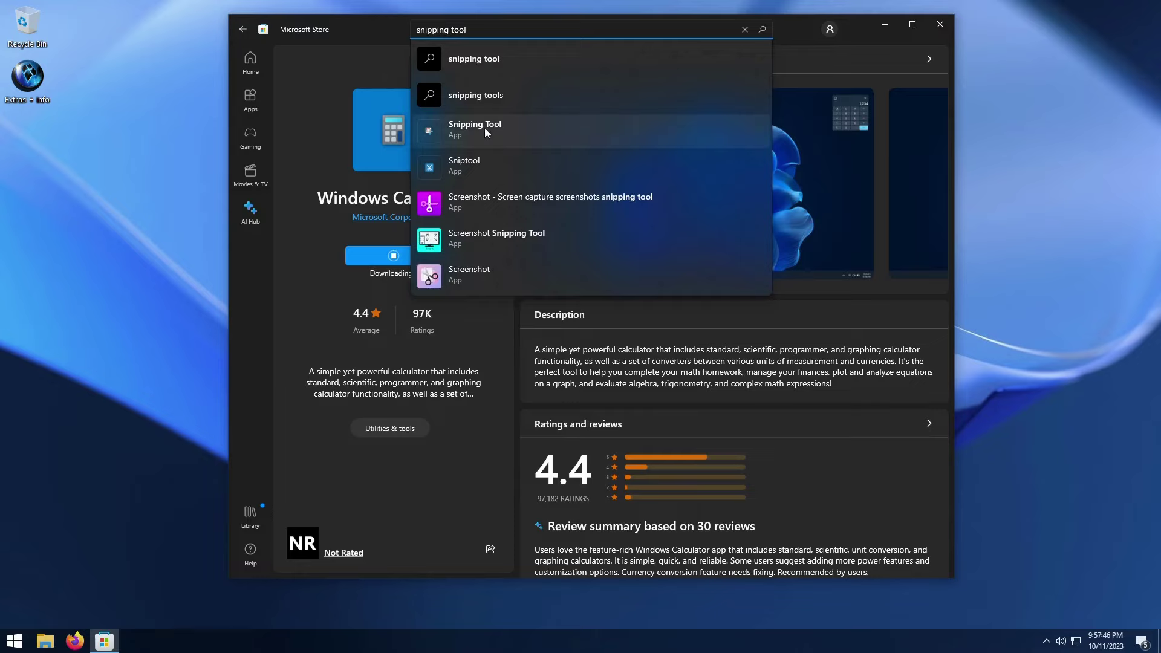
pyautogui.click(490, 126)
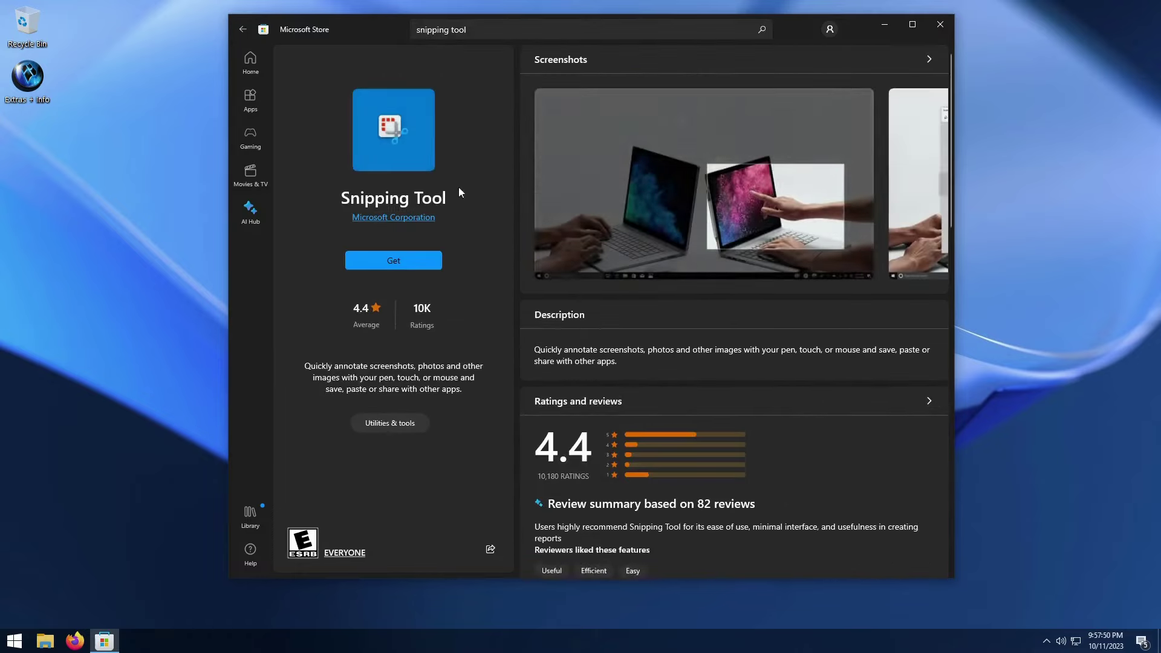
pyautogui.click(415, 266)
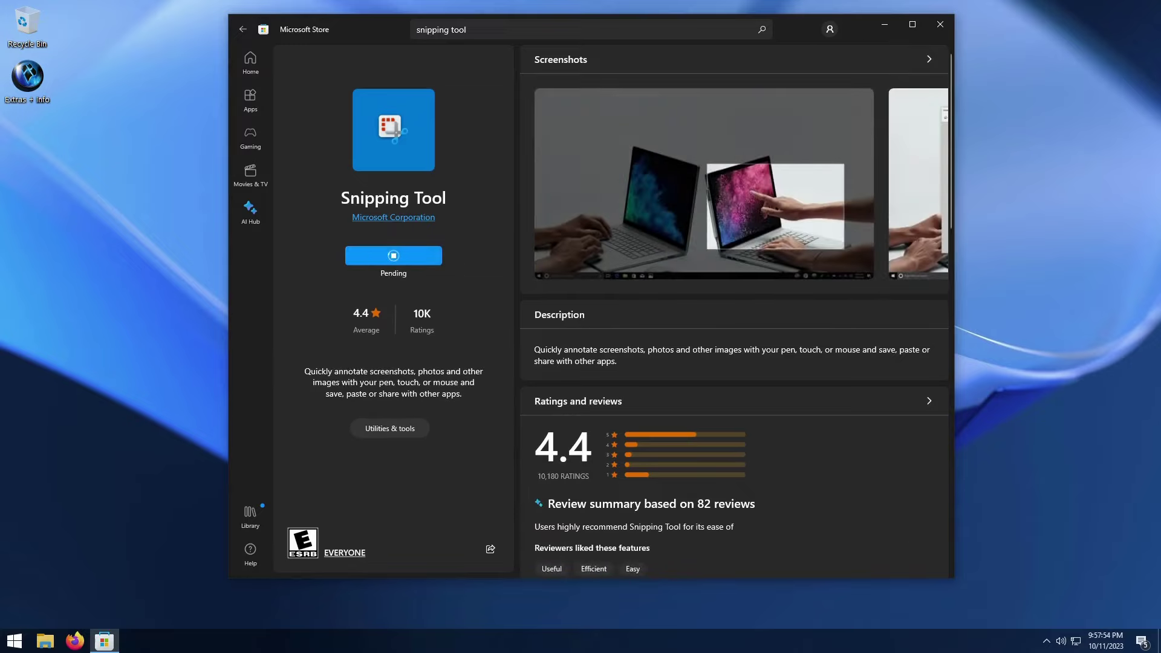
# Move the Store window aside, open Windows Settings, and position the Settings window beside it.
pyautogui.moveTo(763, 48); pyautogui.dragTo(593, 39)
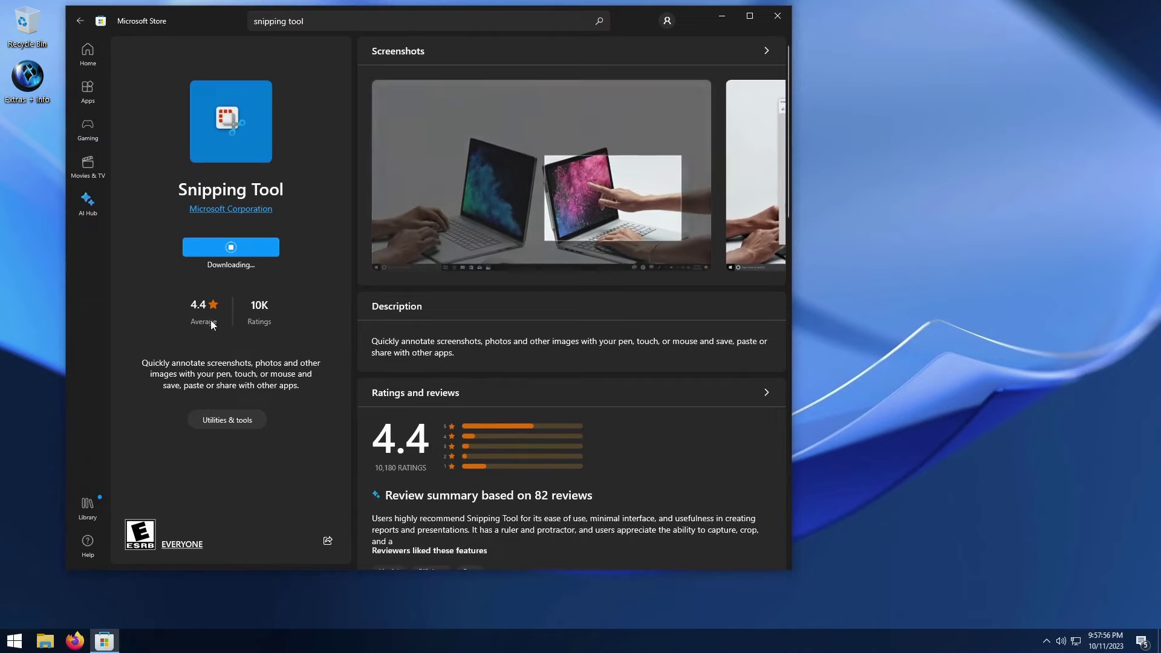
pyautogui.click(15, 641)
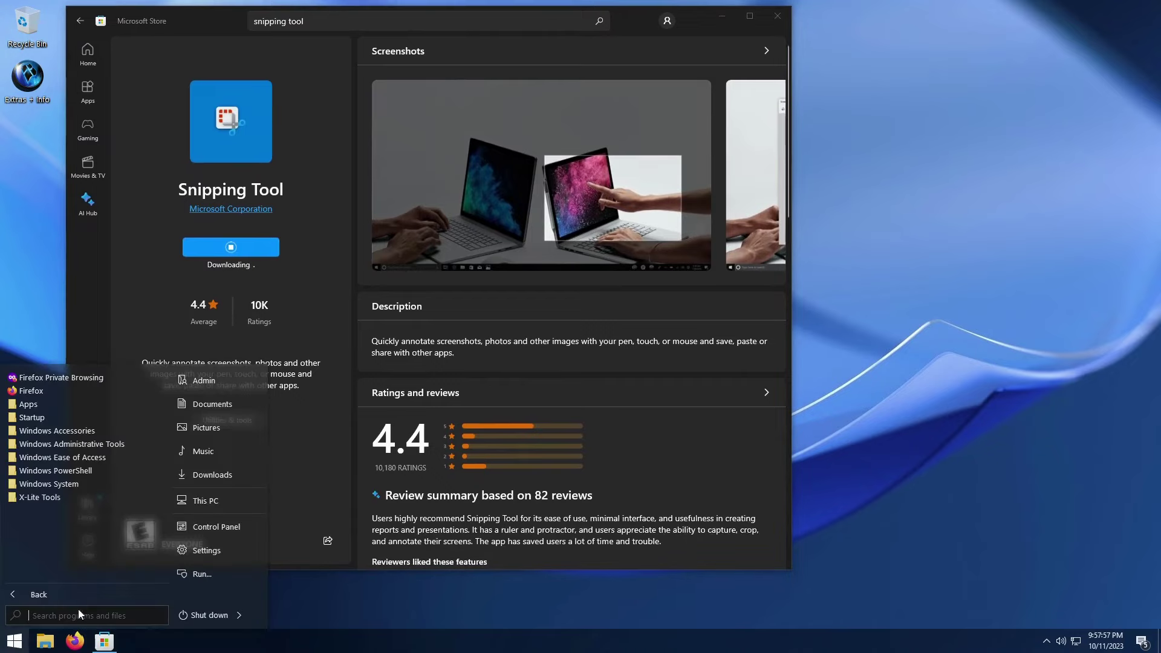
pyautogui.click(207, 551)
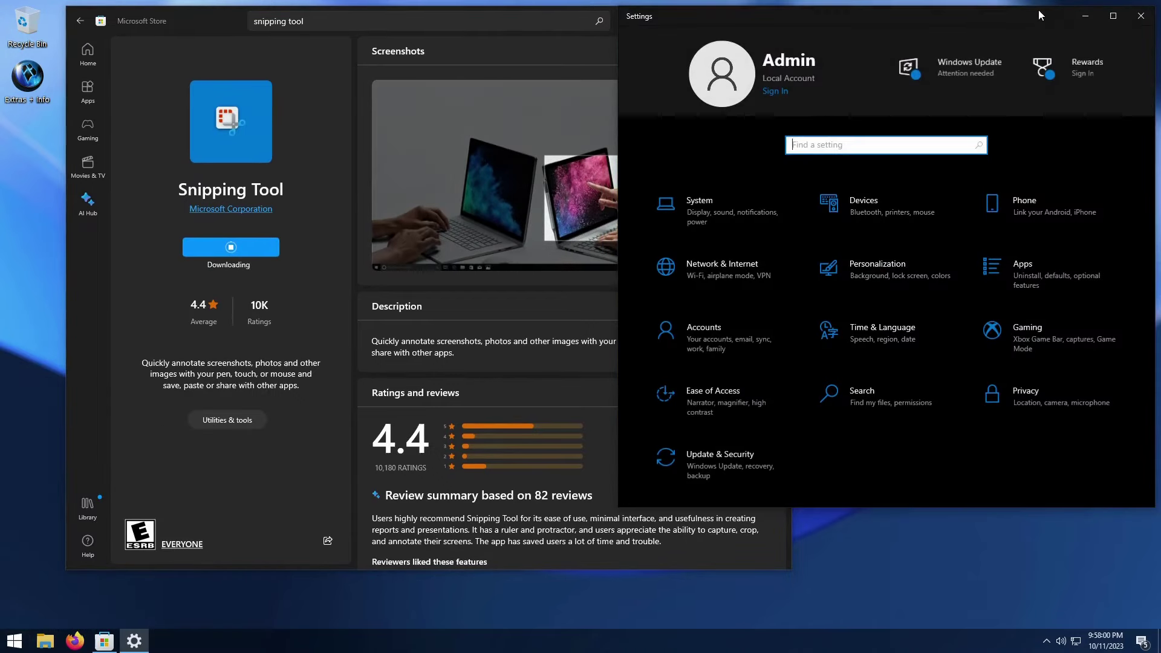
pyautogui.moveTo(1037, 13); pyautogui.dragTo(1036, 31)
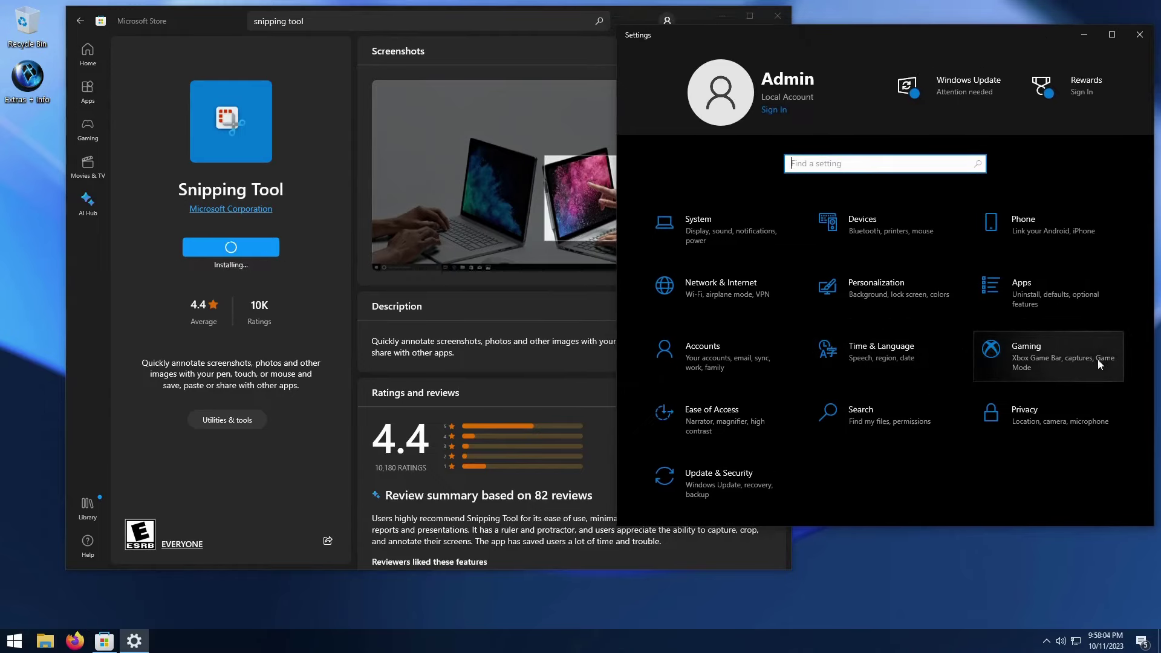
# Open the Gaming settings, switch on Xbox Game Bar with its controller-button option, and switch both off again.
pyautogui.click(1077, 369)
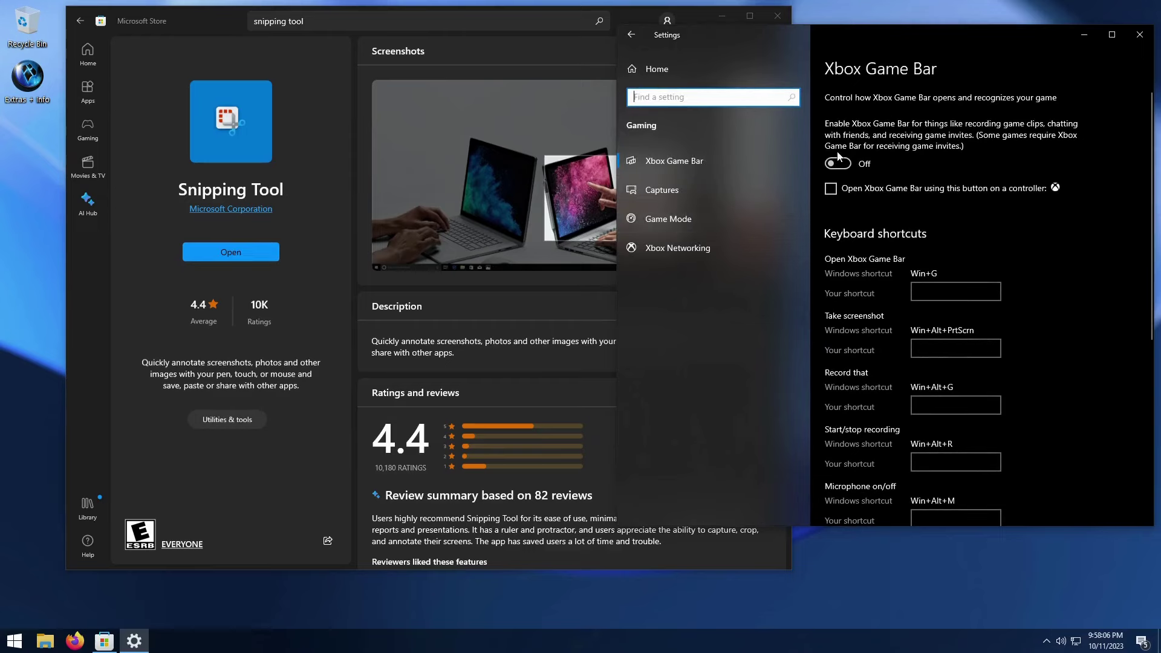
pyautogui.click(832, 190)
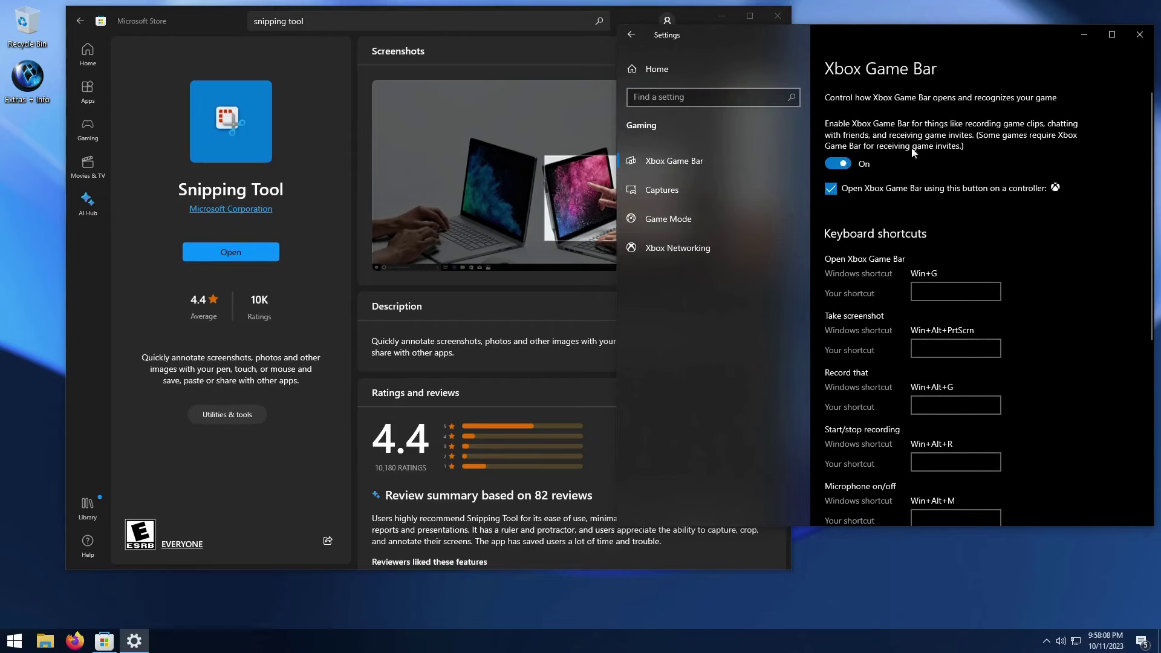
pyautogui.click(831, 188)
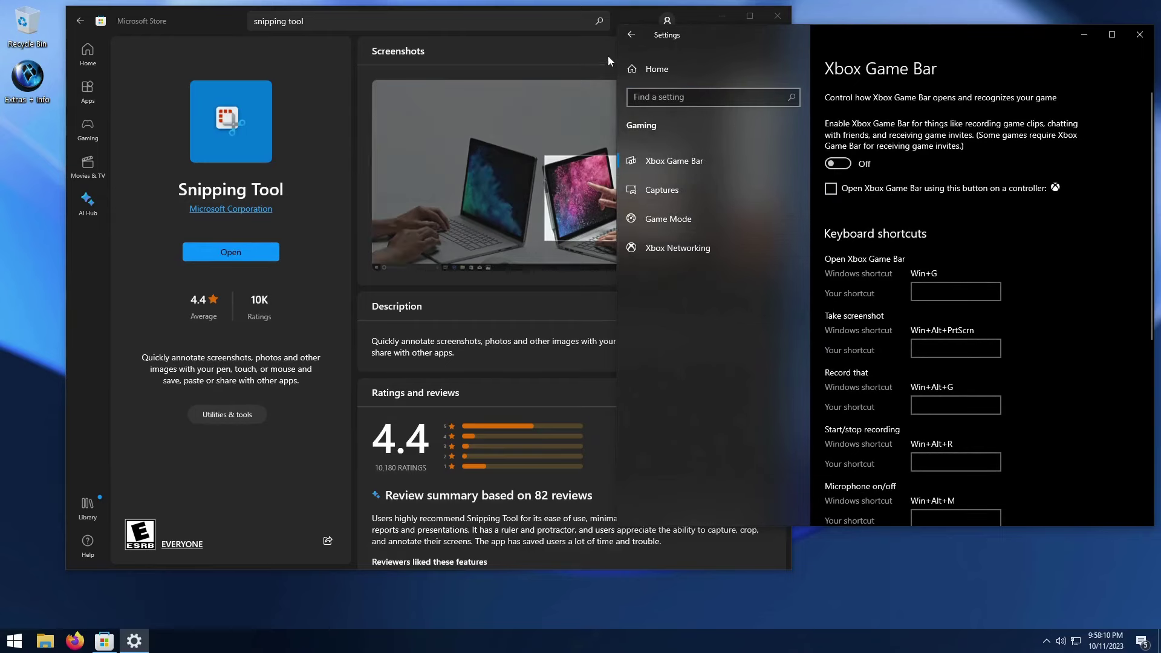
# Return to the Settings overview and open the Time & Language settings to view the date and time options.
pyautogui.click(631, 34)
pyautogui.click(889, 354)
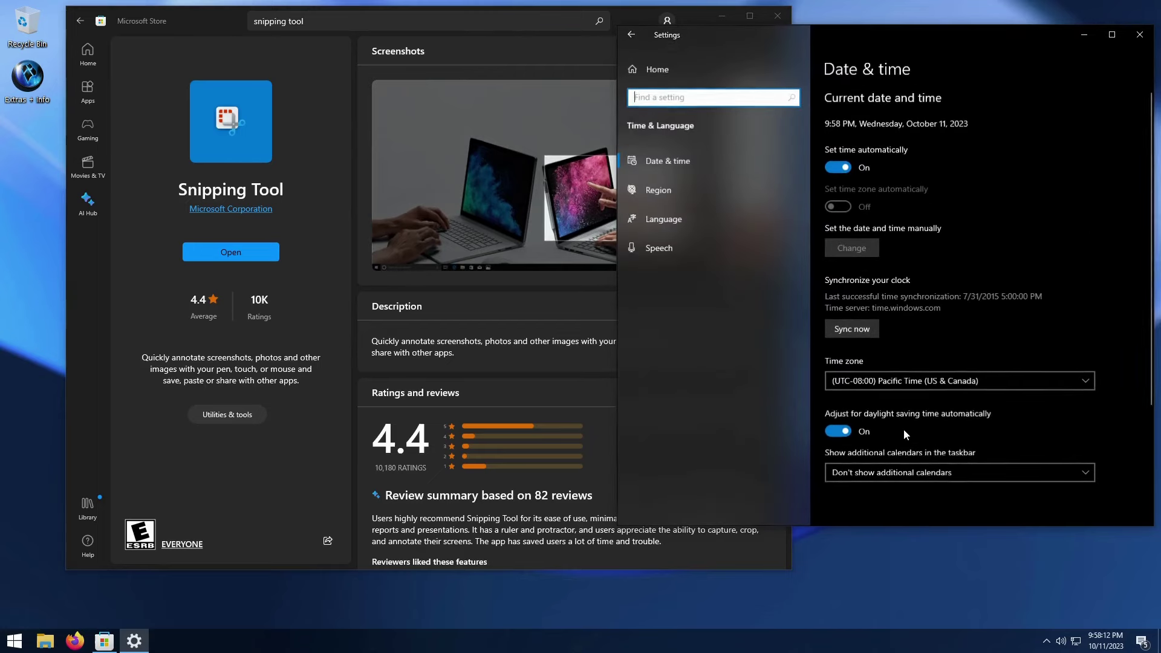
# View the Language settings, return to Date & time, and browse the available time zones without choosing another.
pyautogui.click(673, 224)
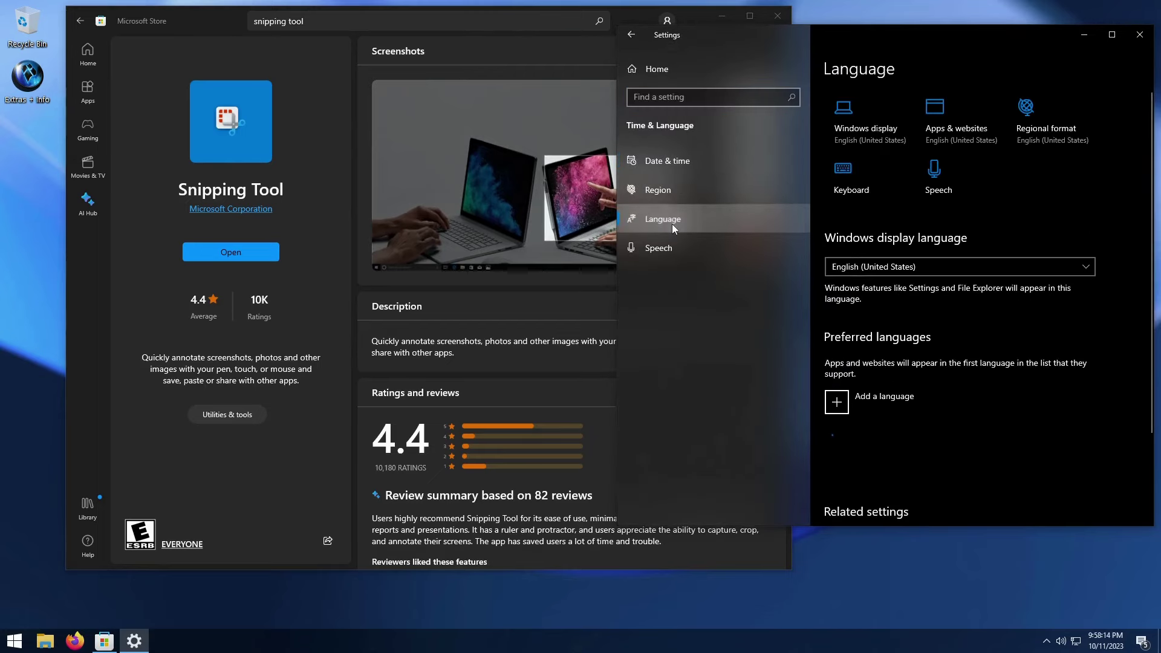
pyautogui.click(683, 163)
pyautogui.scroll(-2, 1129, 280)
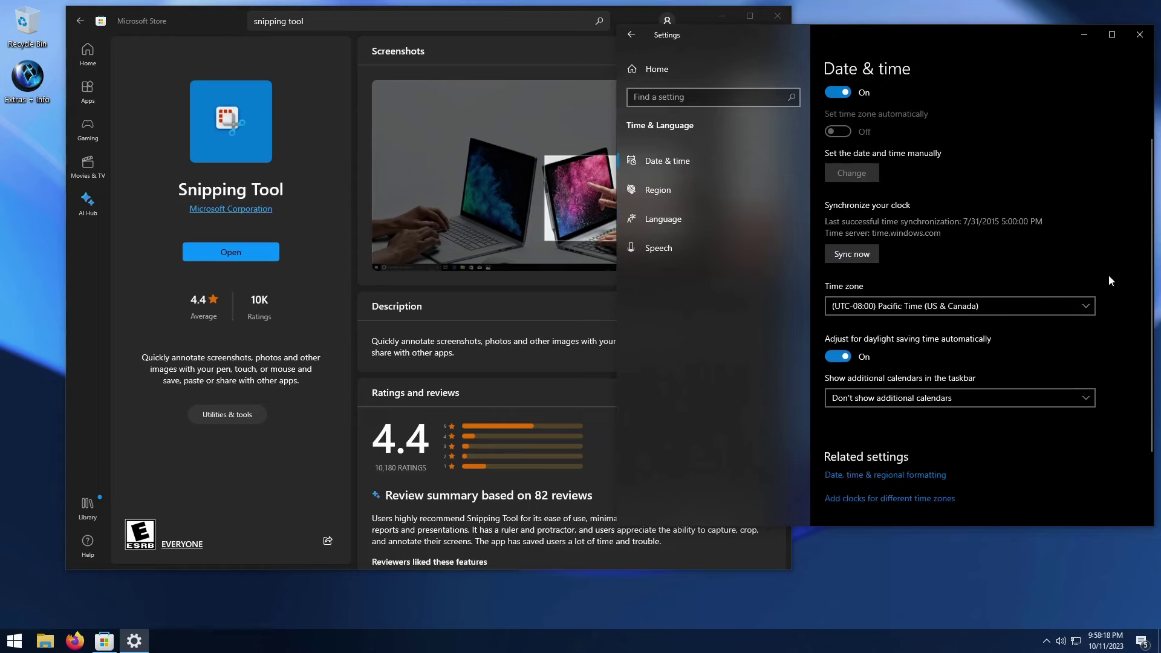
pyautogui.click(1088, 305)
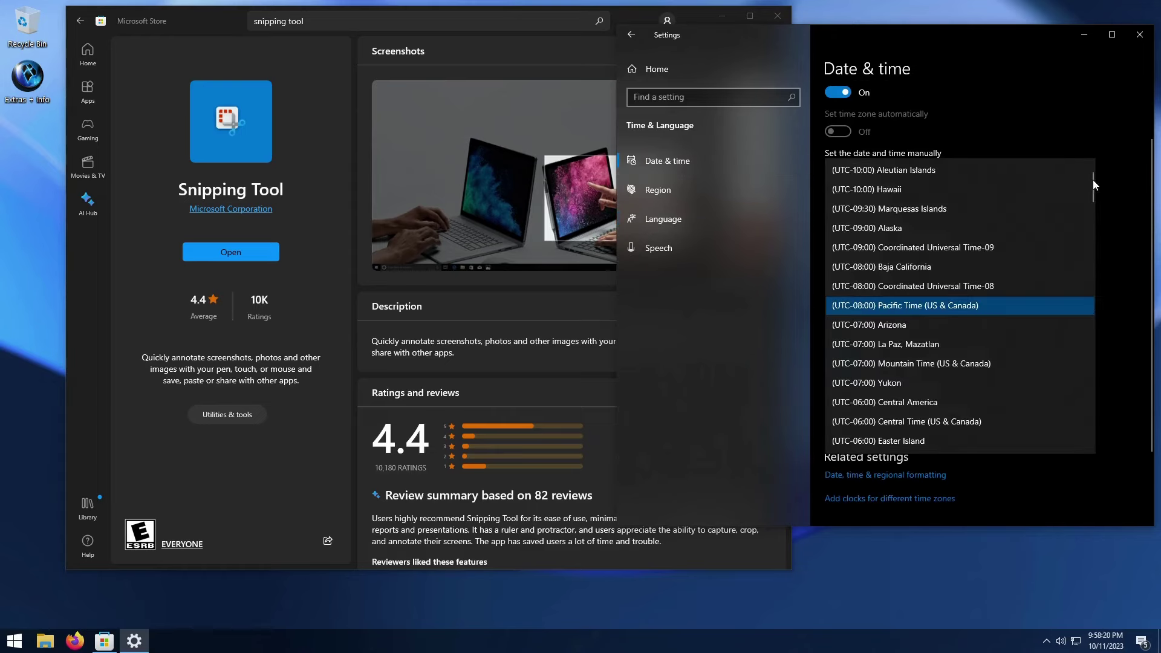
pyautogui.moveTo(1087, 200)
pyautogui.mouseDown()
pyautogui.moveTo(1092, 218)
pyautogui.moveTo(1096, 178)
pyautogui.mouseUp()
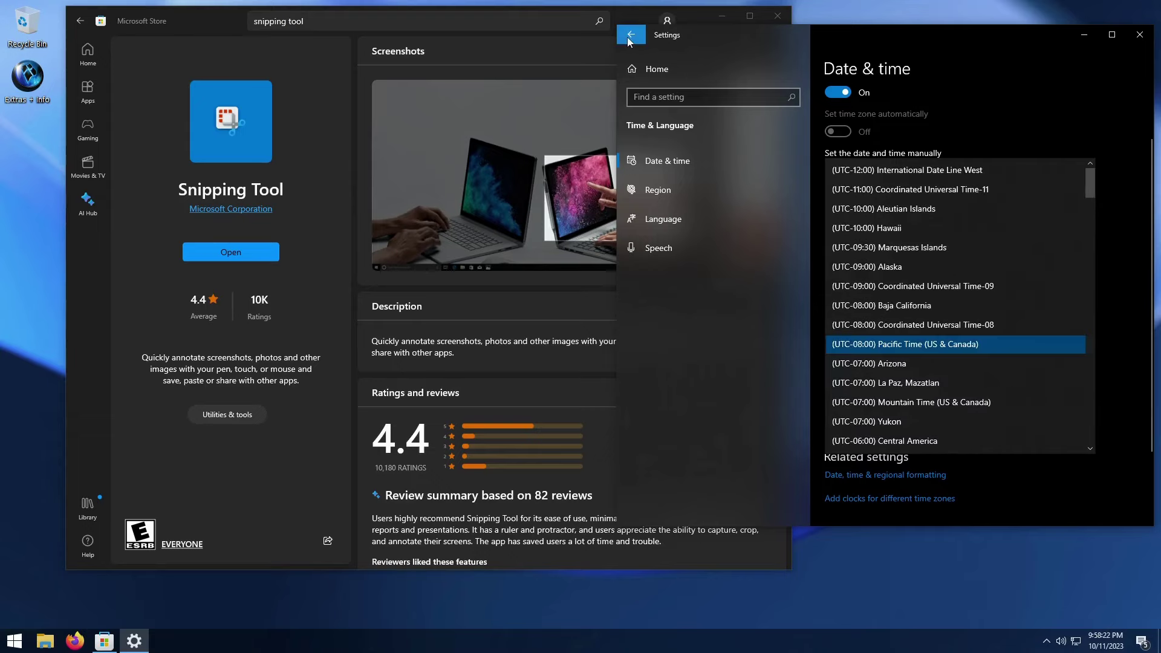
pyautogui.click(949, 44)
# Minimize the Store window and move the Settings window to the middle of the desktop.
pyautogui.moveTo(948, 43); pyautogui.dragTo(706, 71)
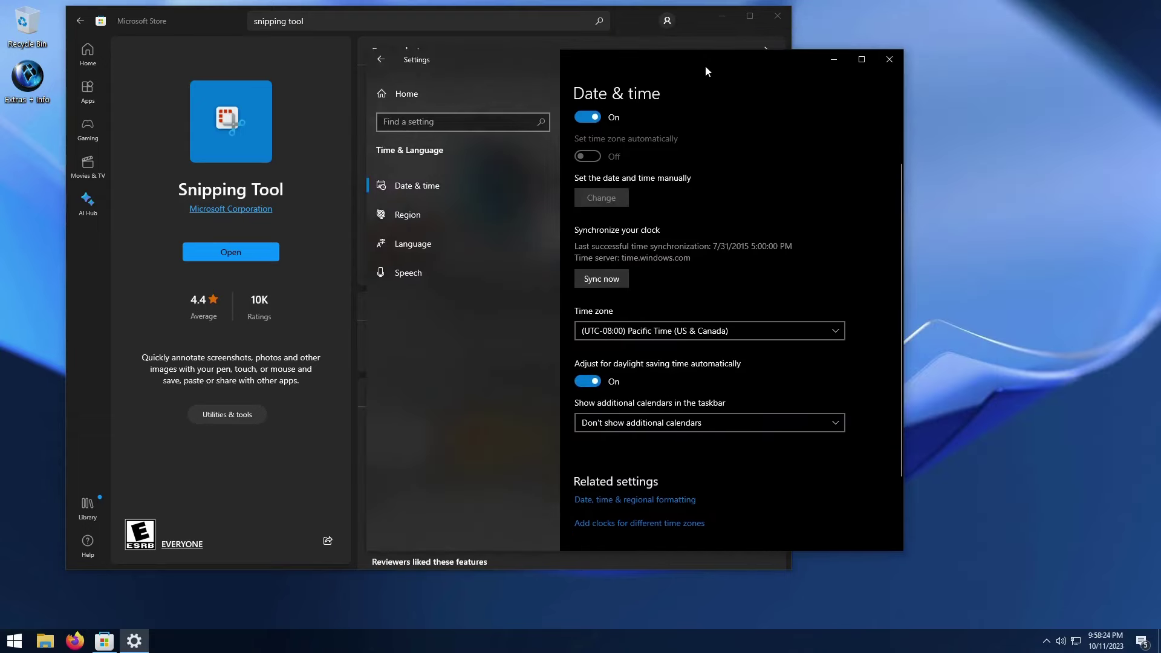
pyautogui.click(731, 17)
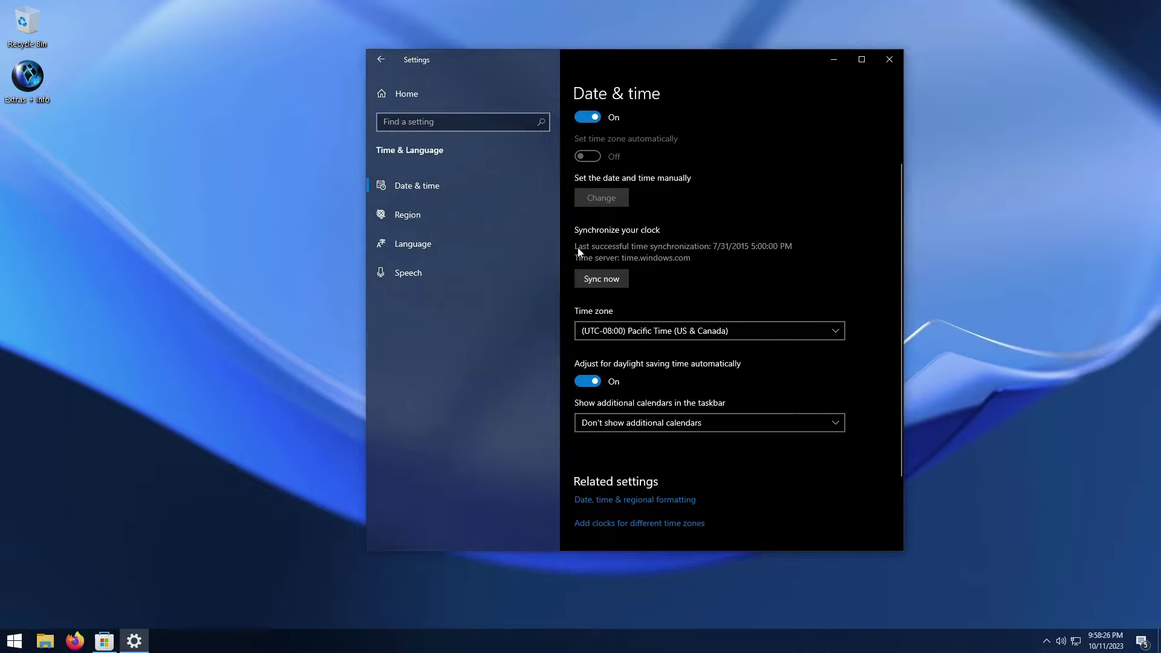
pyautogui.moveTo(726, 68); pyautogui.dragTo(658, 63)
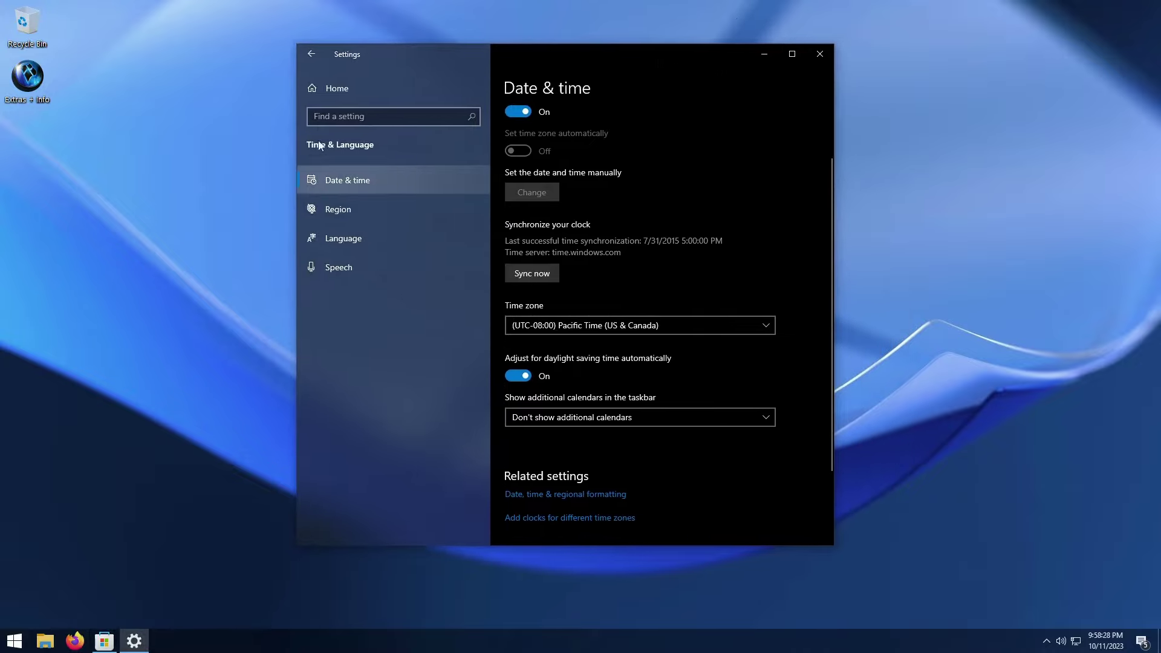
# Open Update & Security from the Settings overview, resume Windows updates, and review the list of downloading updates.
pyautogui.click(318, 88)
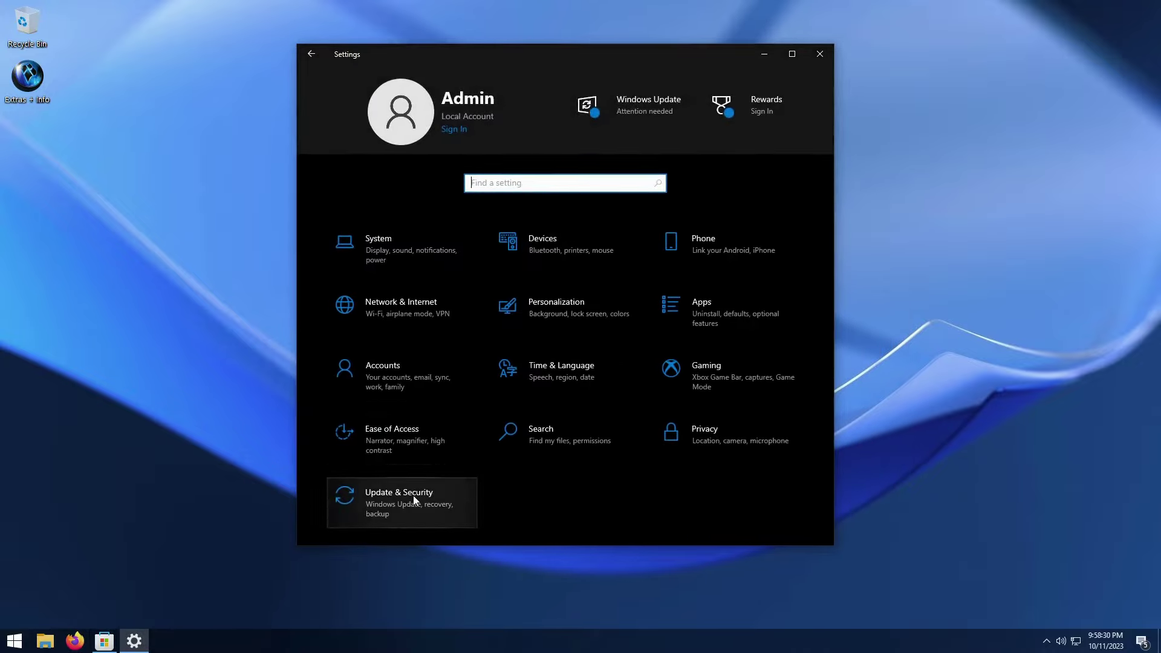
pyautogui.click(413, 495)
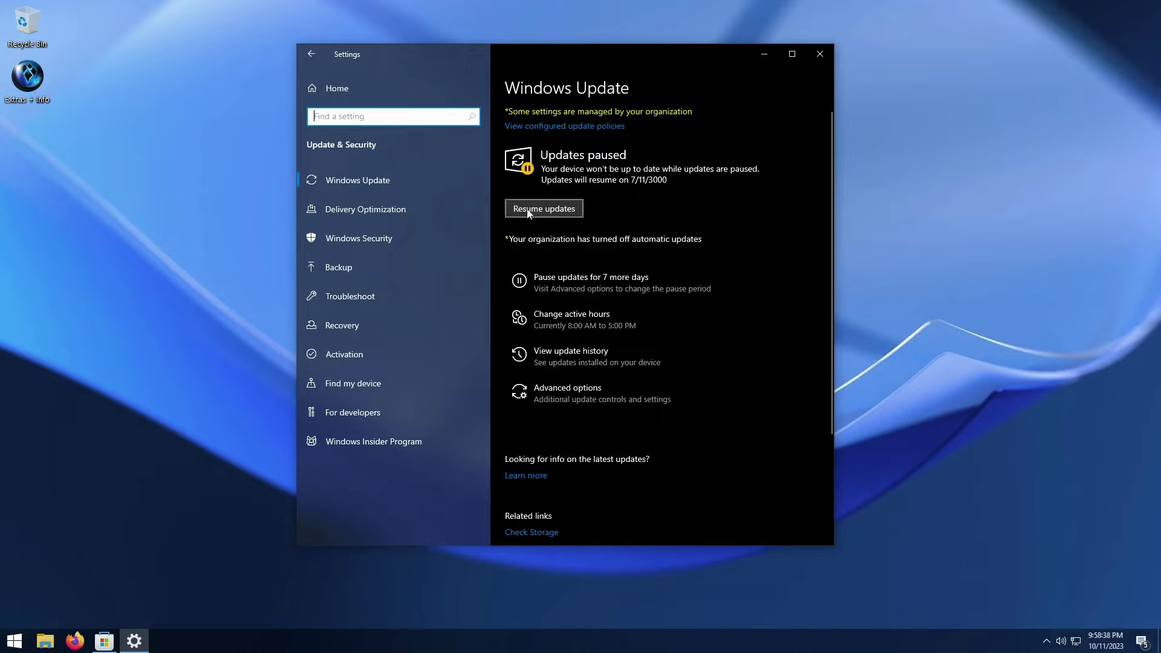
pyautogui.click(563, 213)
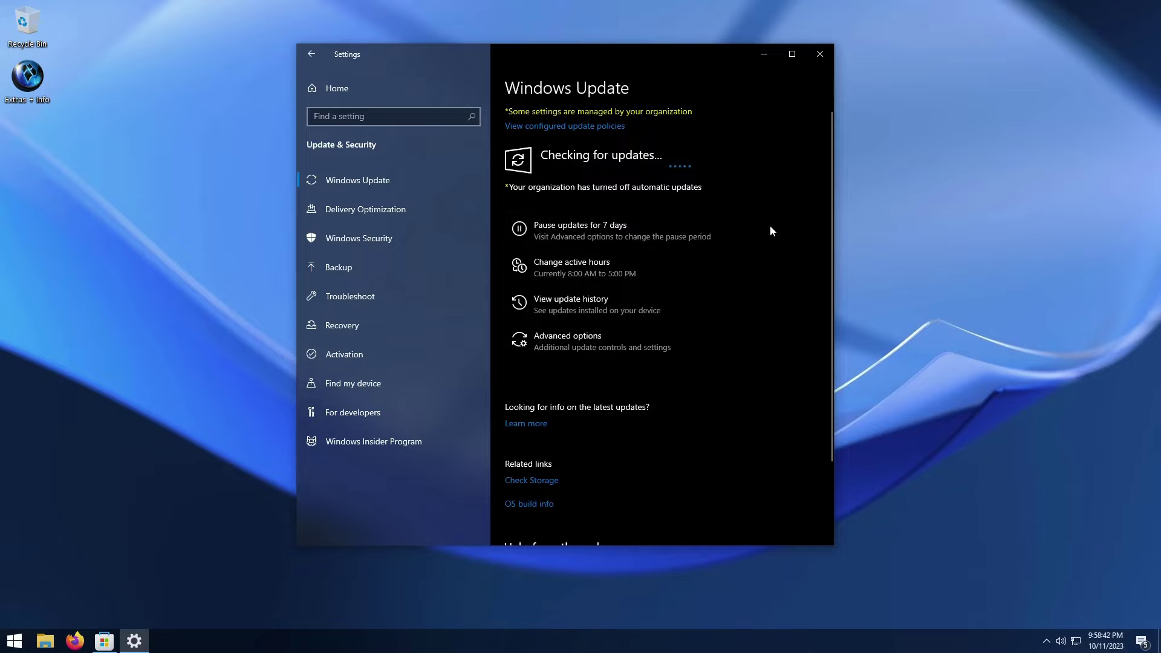
pyautogui.scroll(-2, 802, 220)
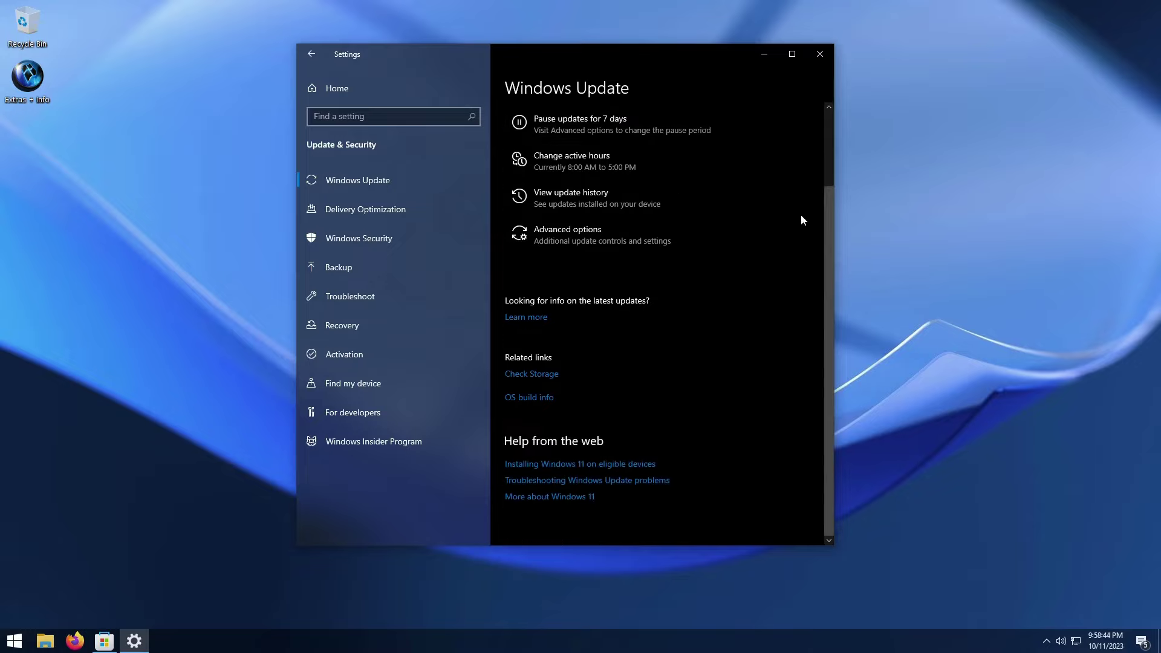
pyautogui.scroll(-2, 802, 218)
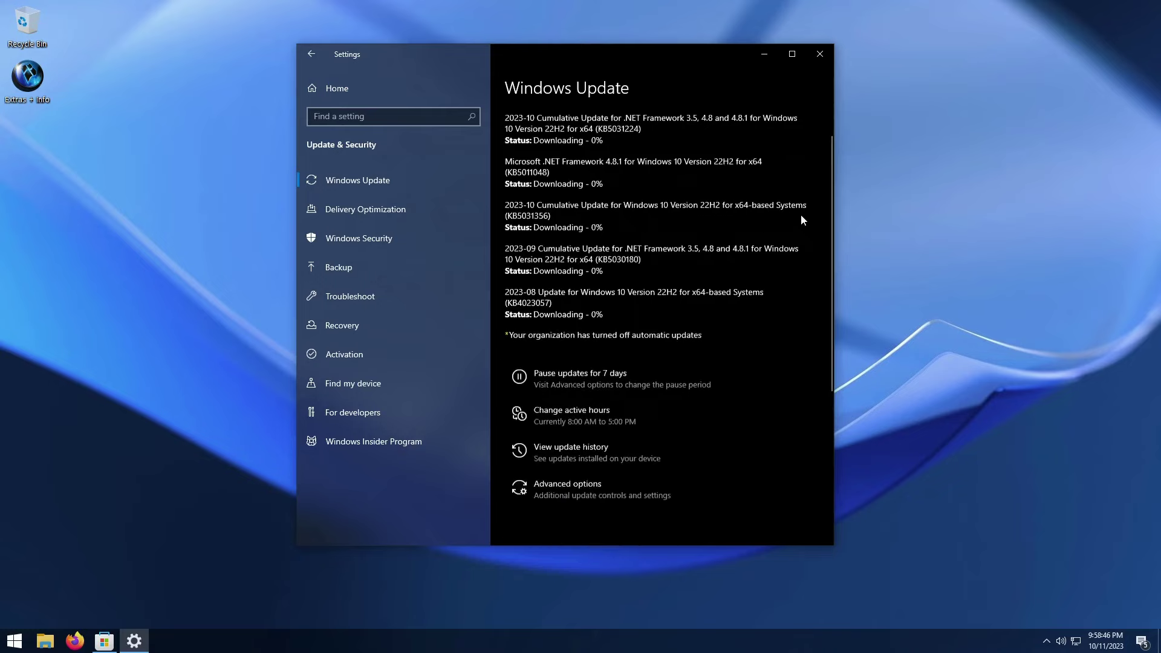
pyautogui.scroll(-2, 802, 216)
pyautogui.scroll(-3, 802, 218)
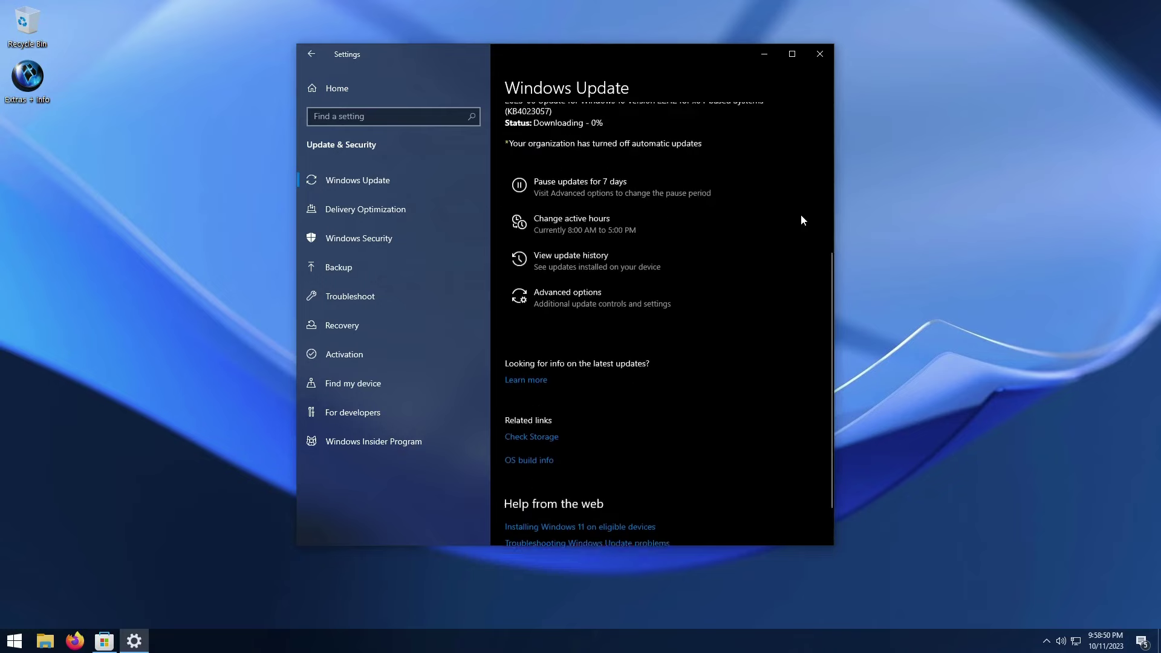
pyautogui.scroll(-1, 802, 215)
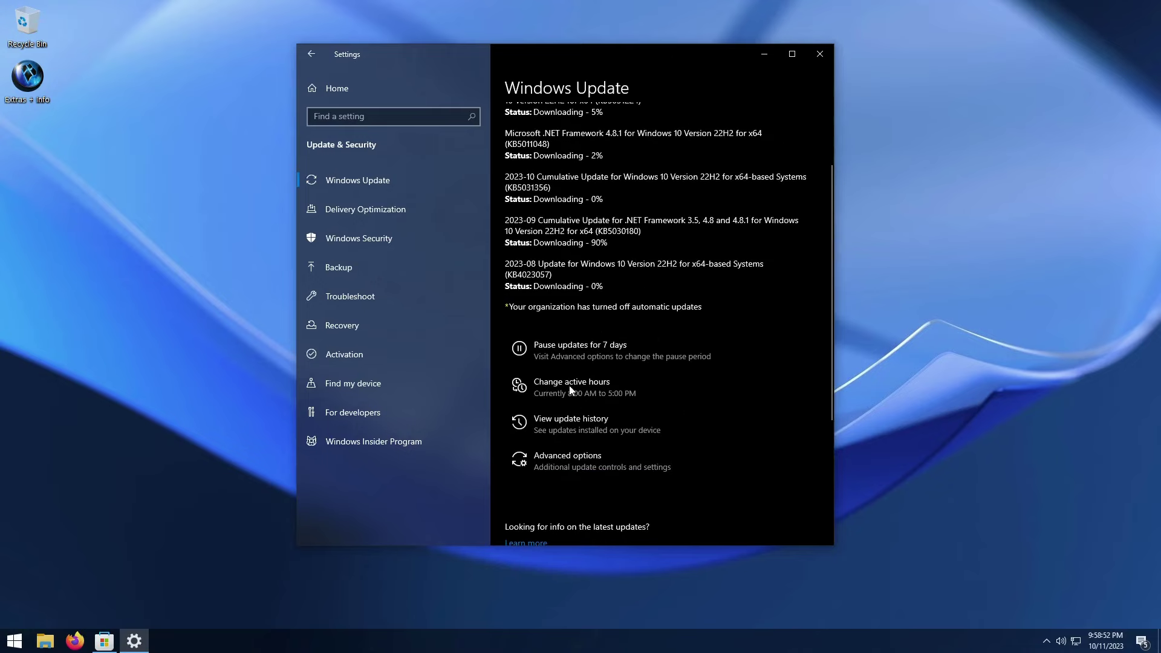
# Pause Windows updates for 7 days and resume them again.
pyautogui.click(598, 343)
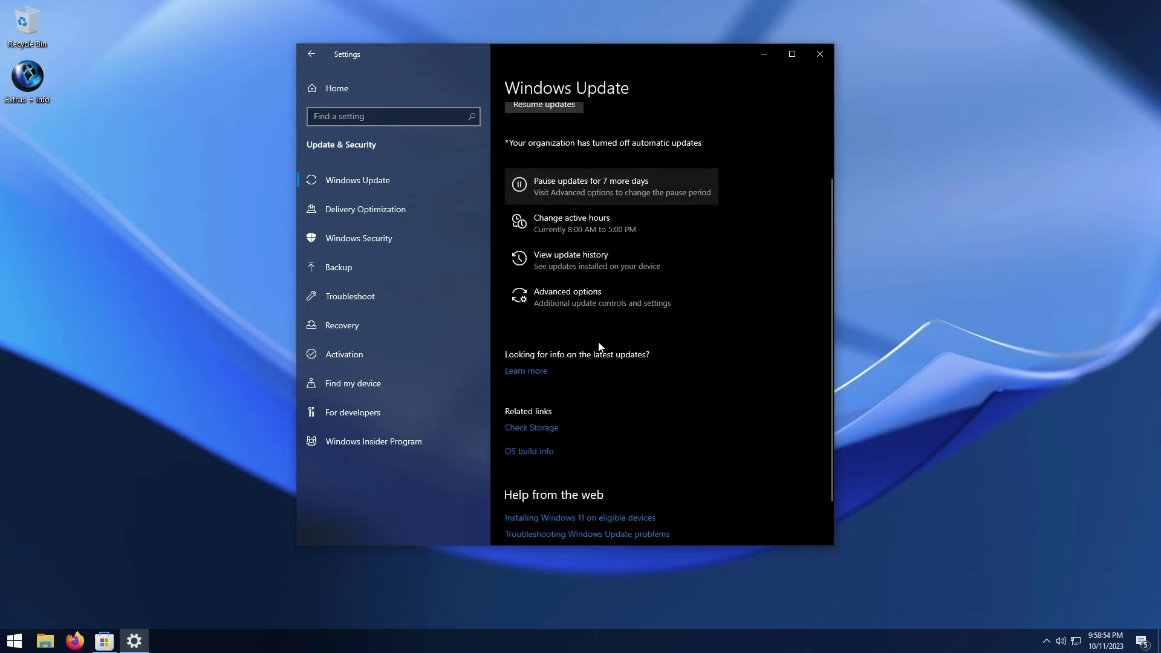
pyautogui.scroll(-1, 738, 330)
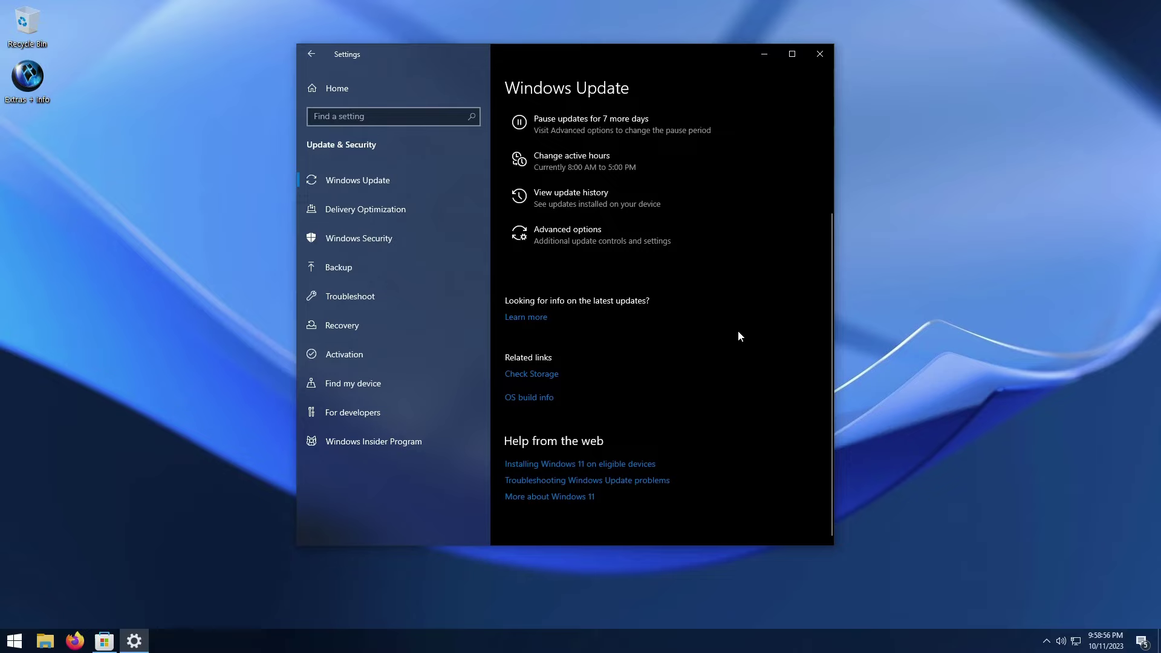
pyautogui.scroll(3, 739, 337)
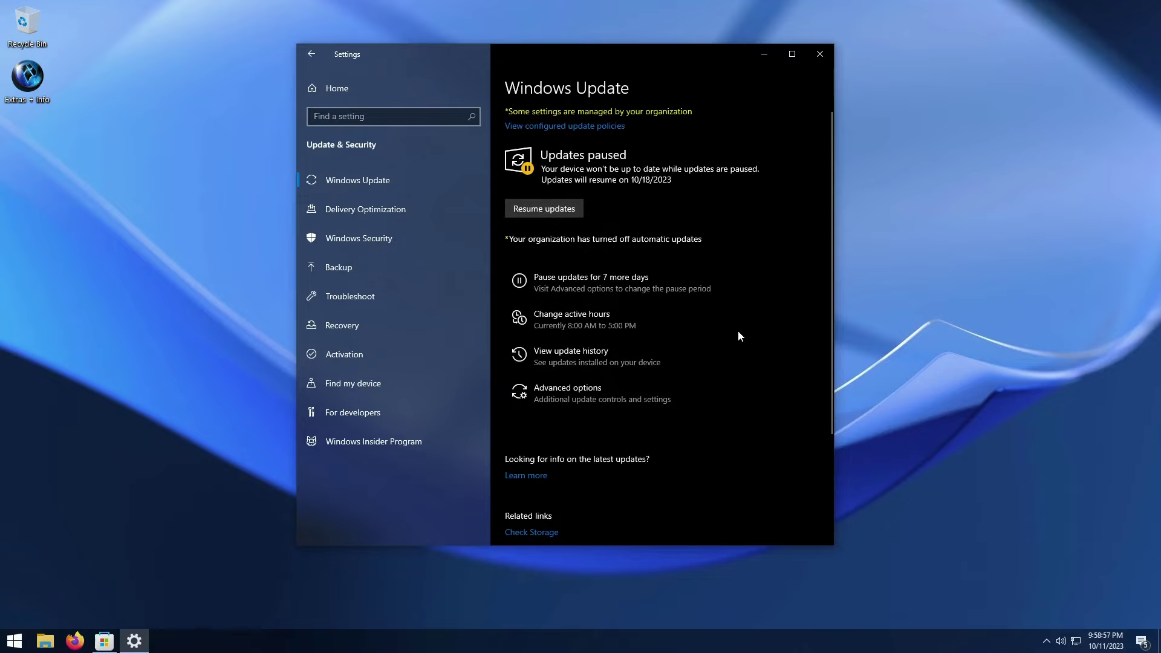
pyautogui.click(558, 214)
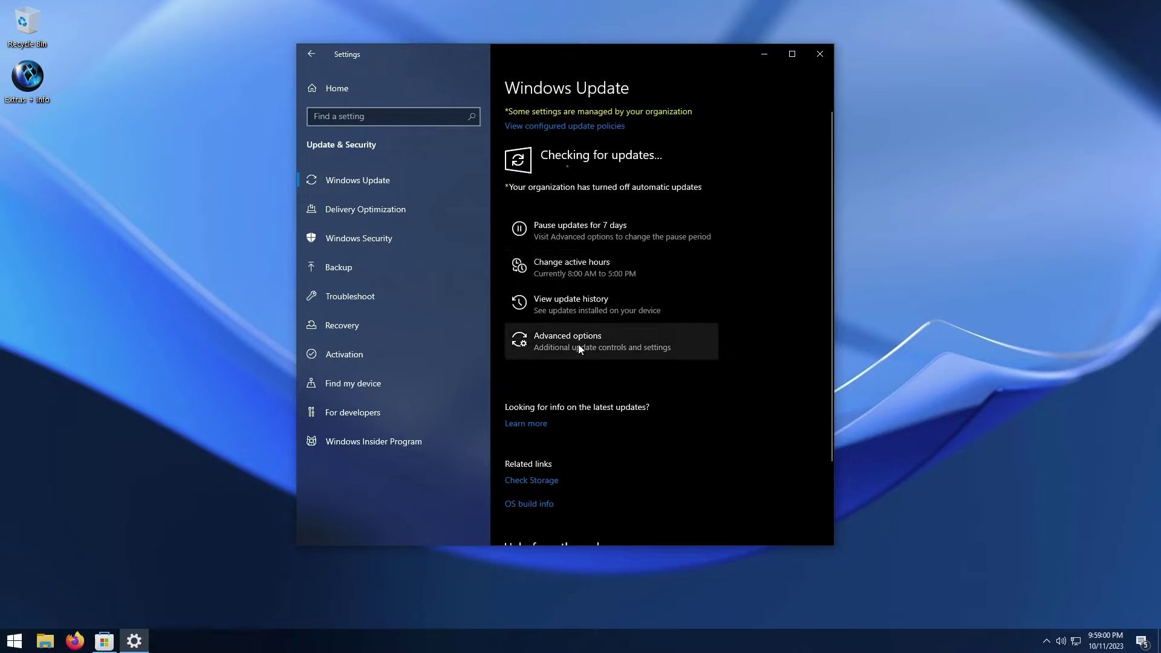
# In the advanced update options, pause updates until Wednesday, October 12, 2033, return to the Windows Update page, and close Settings.
pyautogui.click(643, 346)
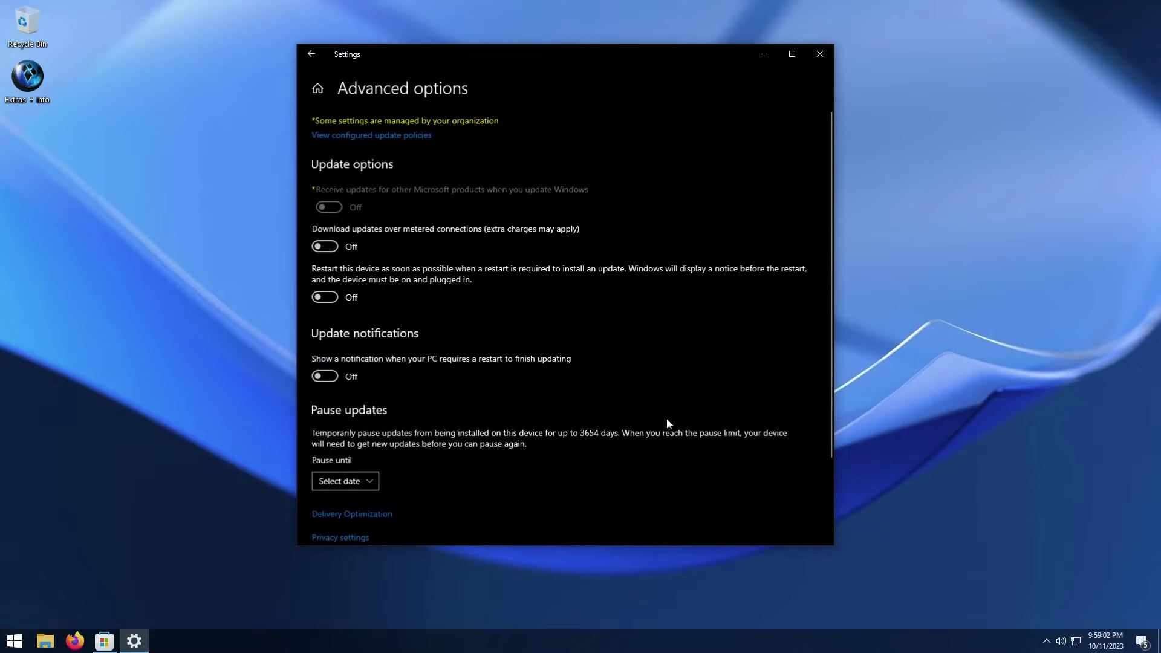
pyautogui.scroll(-2, 612, 195)
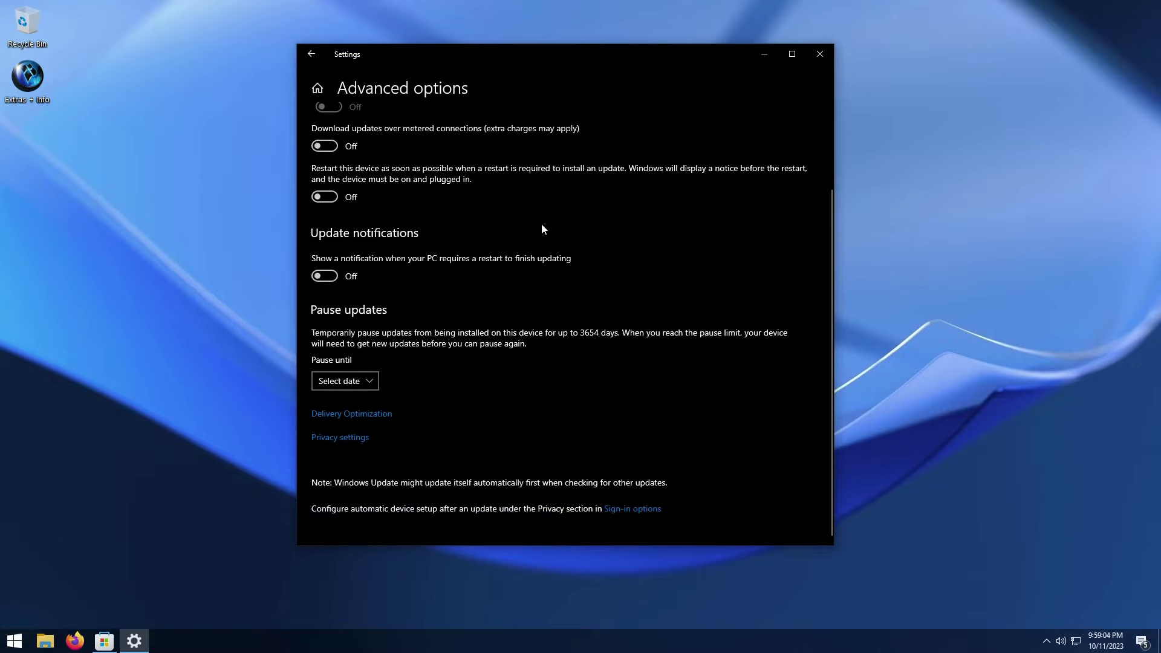
pyautogui.click(370, 385)
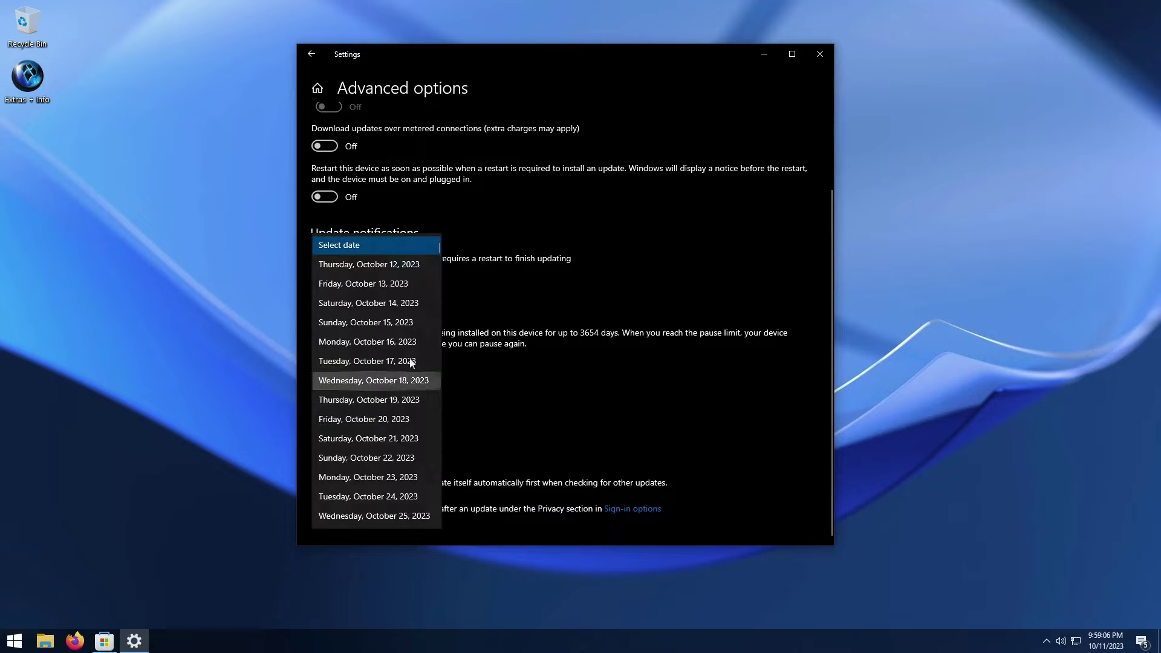
pyautogui.moveTo(441, 253); pyautogui.dragTo(444, 518)
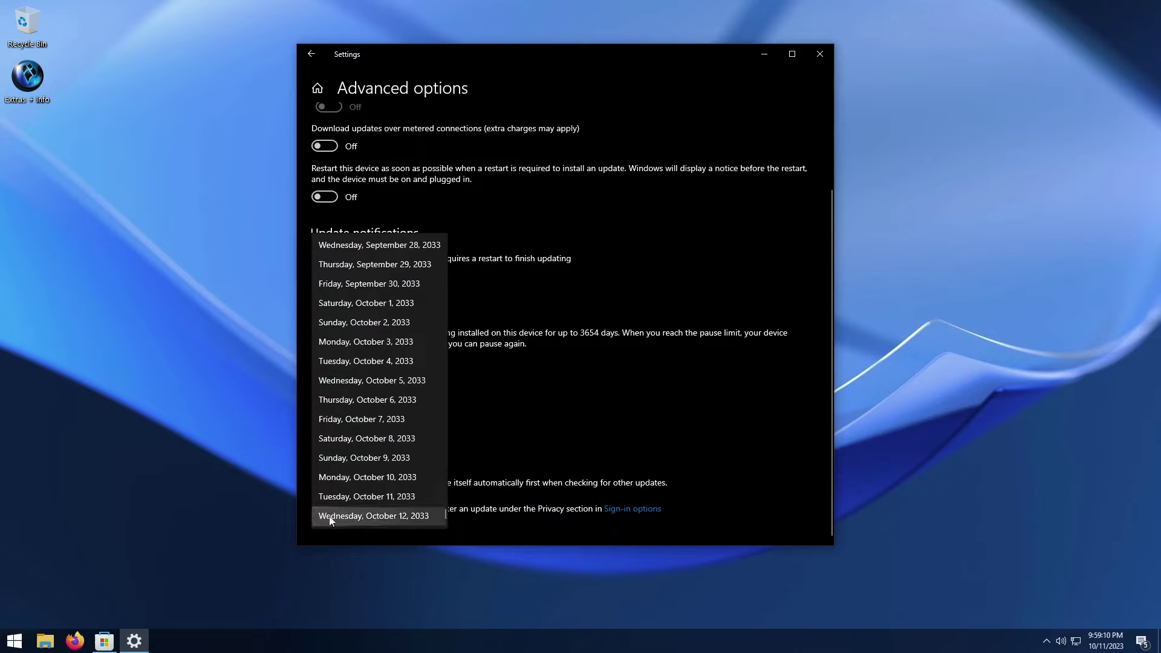
pyautogui.click(405, 517)
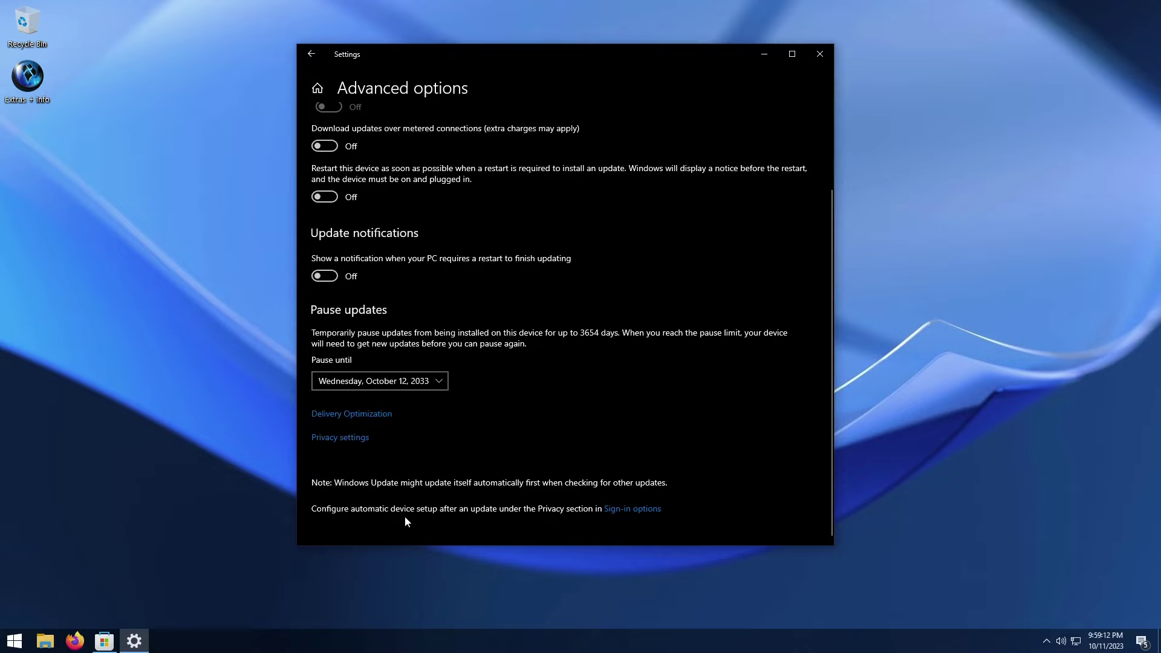
pyautogui.click(312, 54)
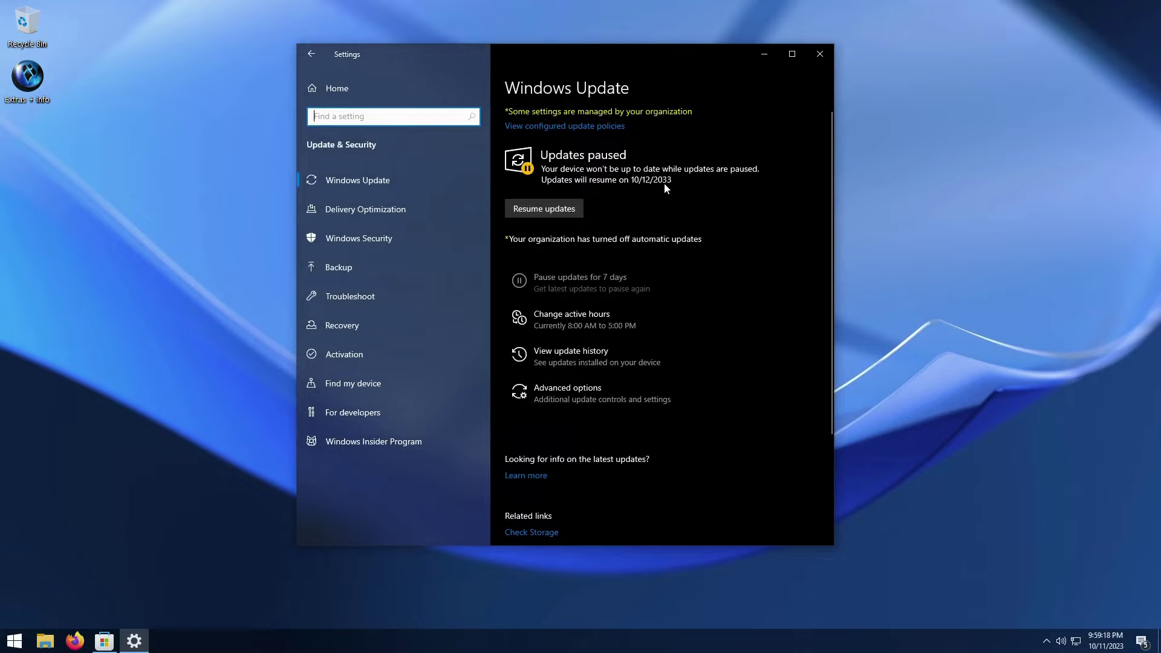
pyautogui.click(821, 55)
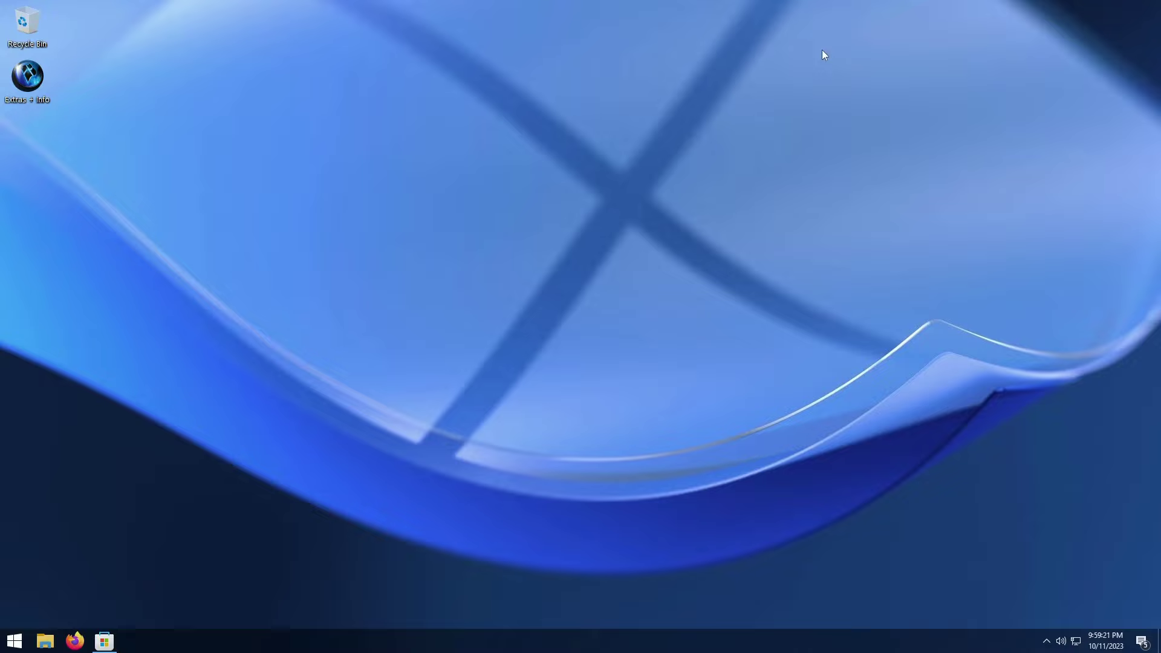
# Restore the Store window, launch the installed Snipping Tool from its page, and close both the Store and Snip & Sketch.
pyautogui.click(107, 643)
pyautogui.moveTo(651, 18); pyautogui.dragTo(773, 24)
pyautogui.click(357, 255)
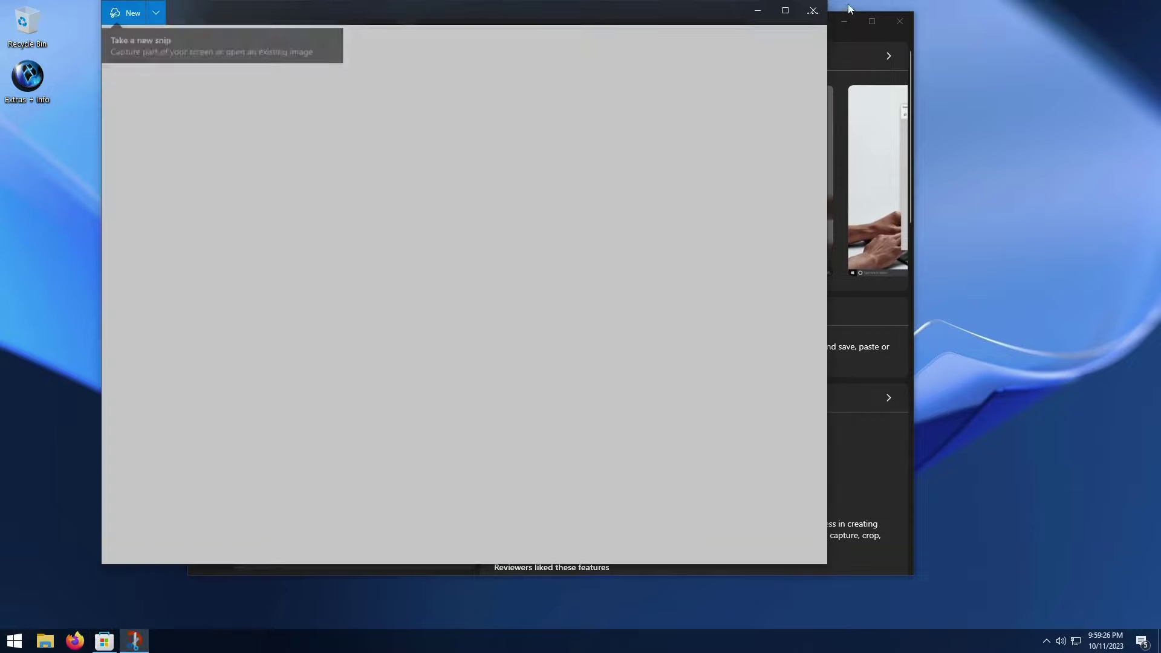
pyautogui.click(905, 23)
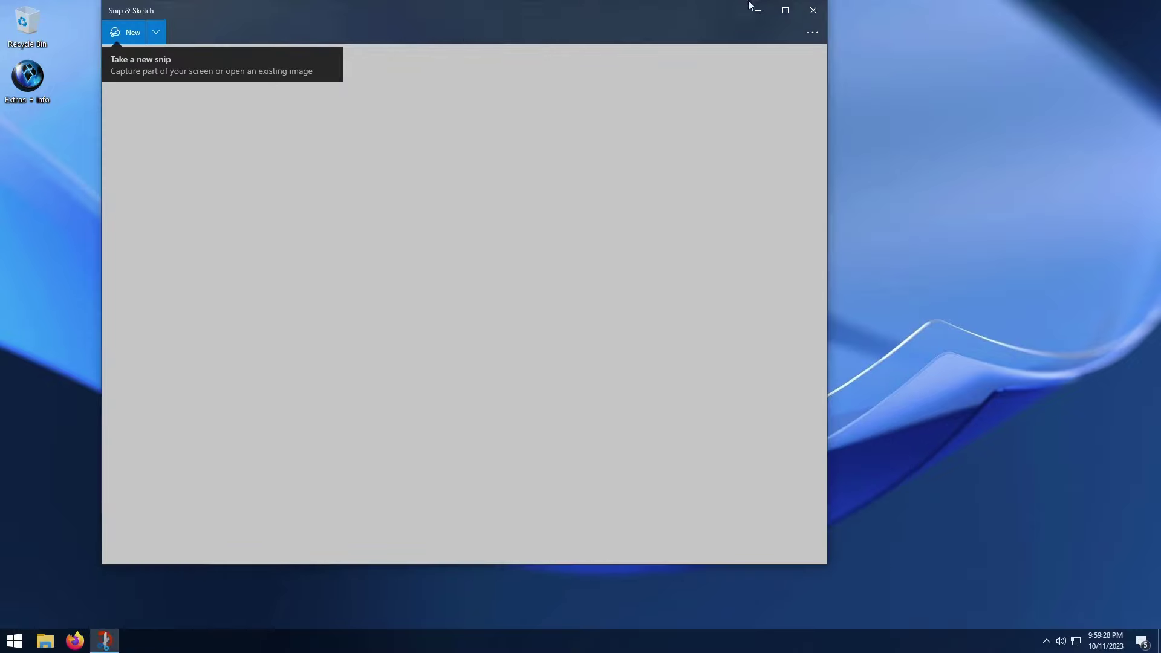
pyautogui.click(813, 11)
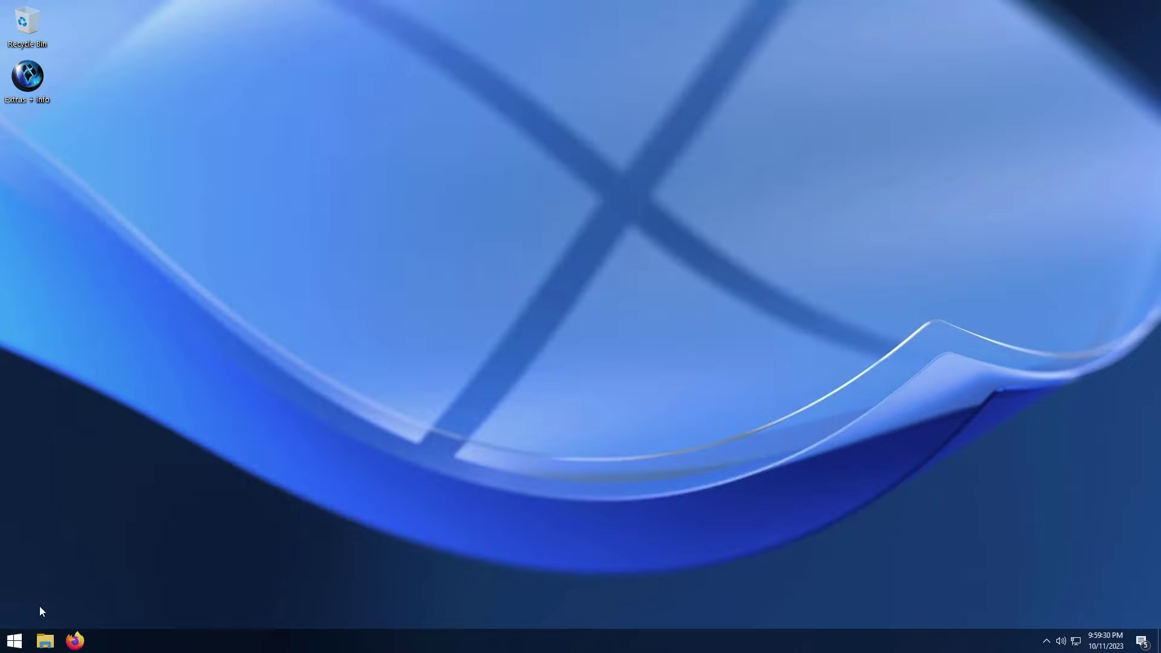
# Launch Calculator from the installed apps, enter 99 to test it, and close it.
pyautogui.press('super')
pyautogui.click(50, 403)
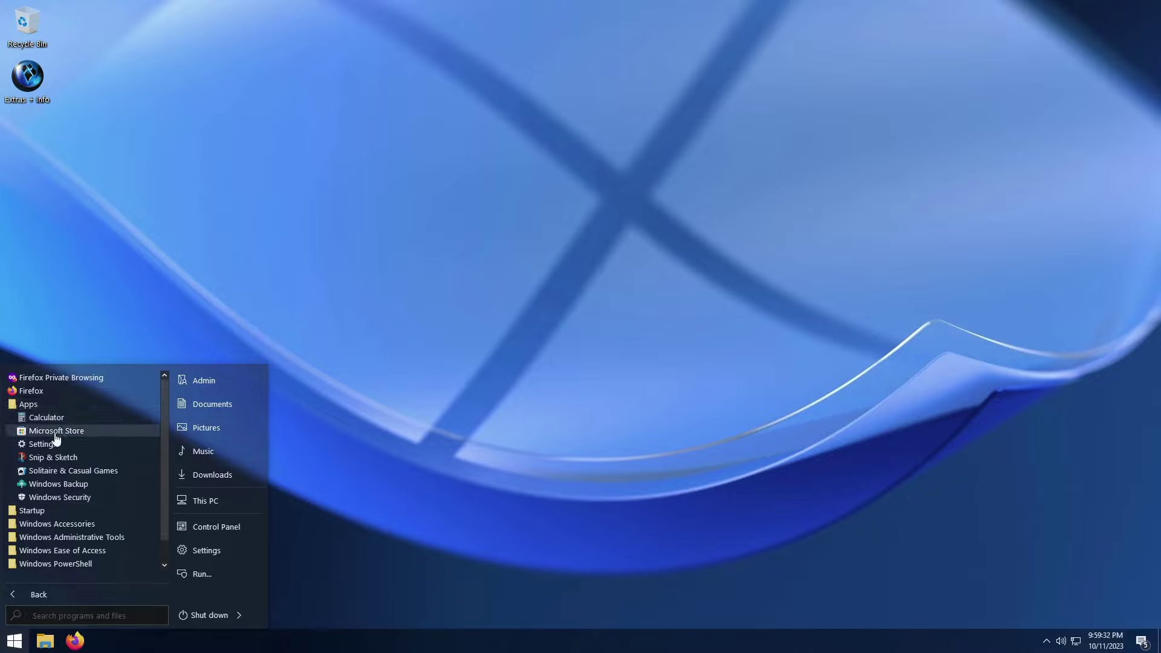
pyautogui.click(50, 418)
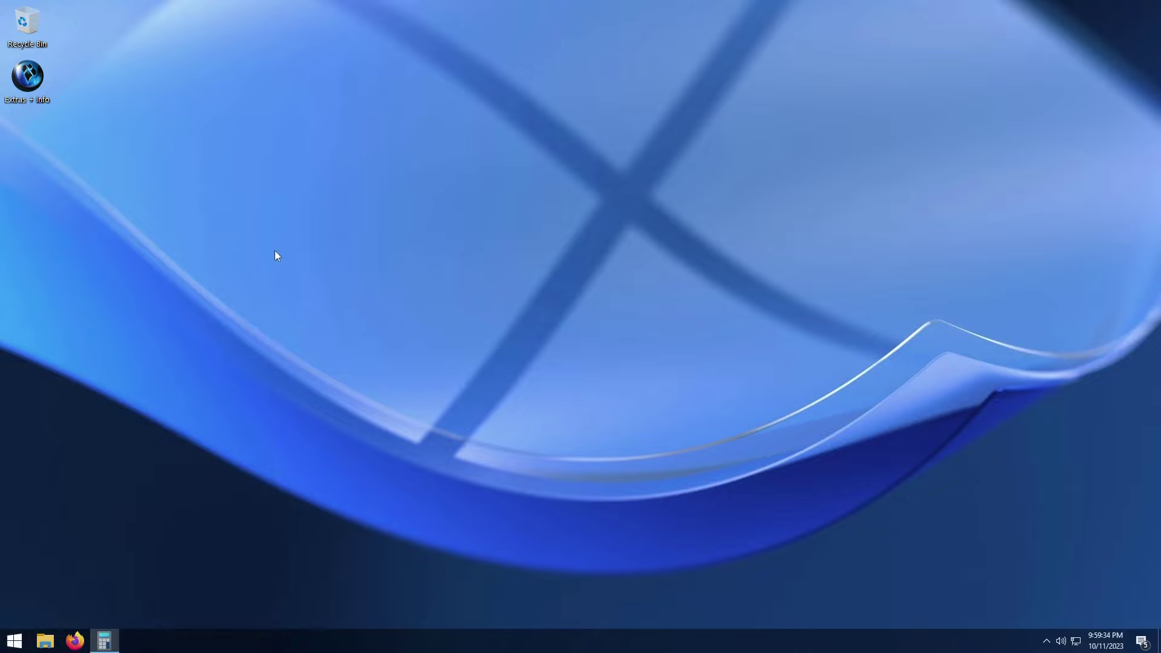
pyautogui.moveTo(174, 101); pyautogui.dragTo(155, 101)
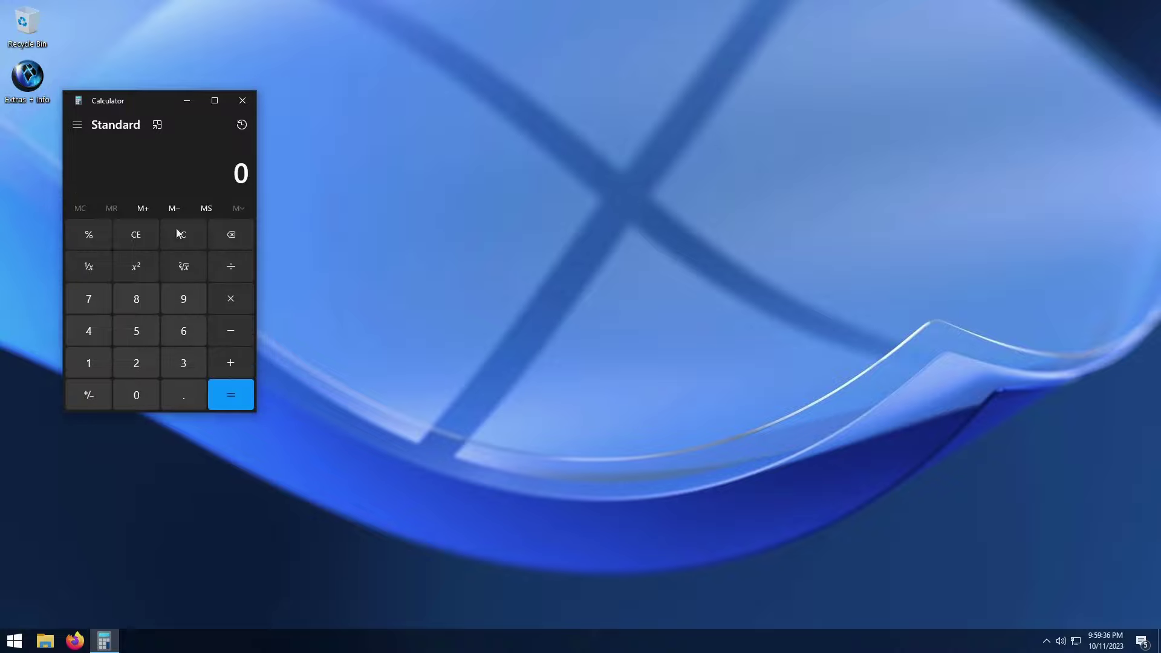
pyautogui.doubleClick(185, 297)
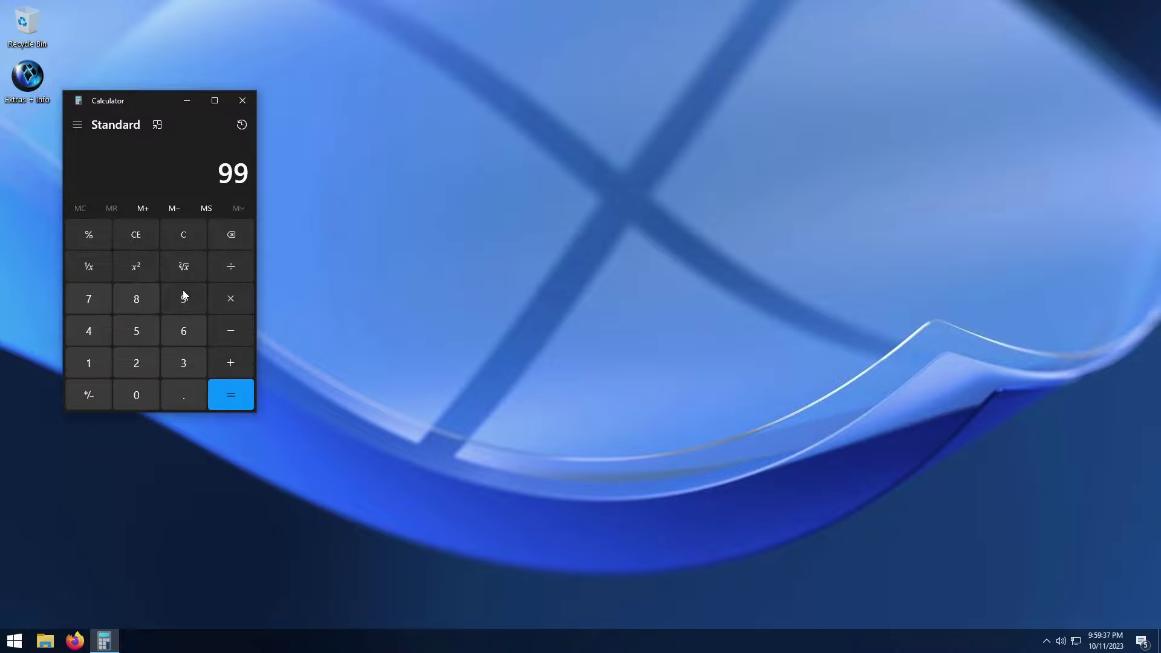
pyautogui.click(242, 101)
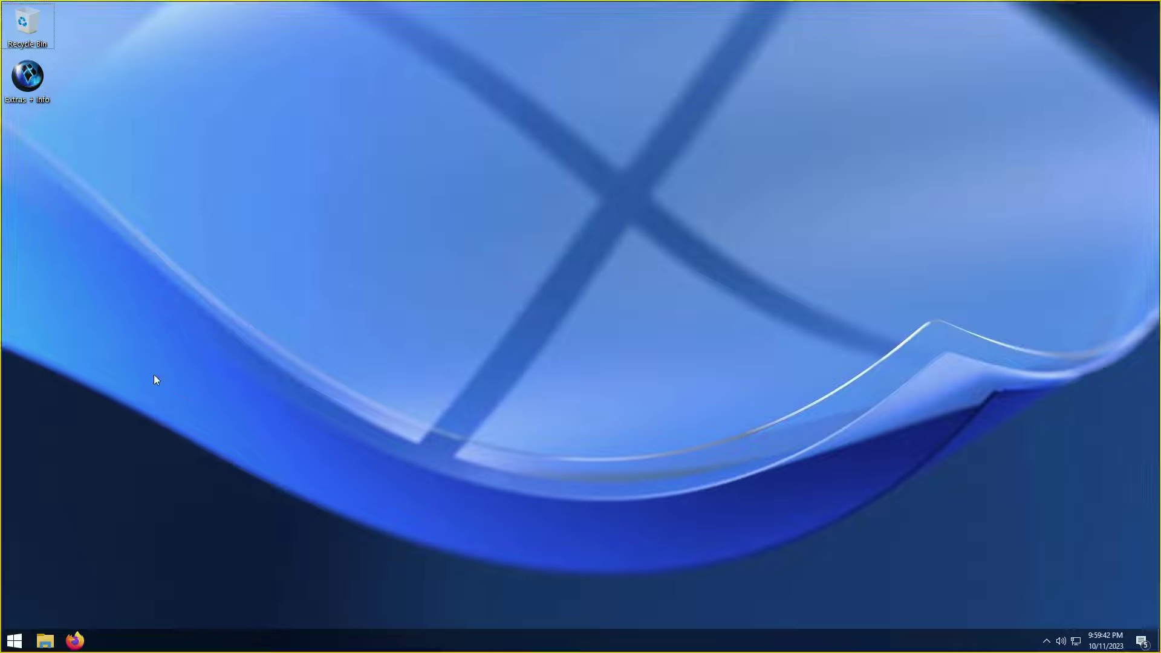
# Capture a freeform screen snip by drawing a wavy shape across the whole desktop.
pyautogui.press('super+shift+s')
pyautogui.click(552, 15)
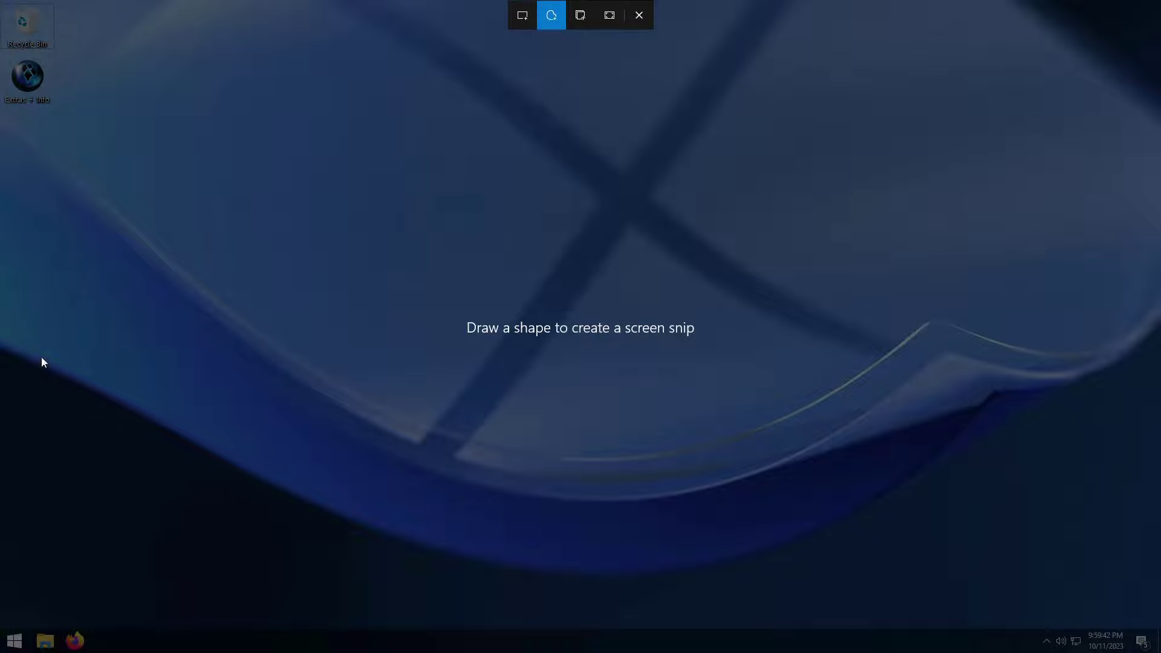
pyautogui.moveTo(41, 357)
pyautogui.mouseDown()
pyautogui.moveTo(130, 169)
pyautogui.moveTo(148, 474)
pyautogui.moveTo(213, 127)
pyautogui.moveTo(255, 502)
pyautogui.moveTo(327, 103)
pyautogui.moveTo(428, 466)
pyautogui.moveTo(482, 161)
pyautogui.moveTo(587, 433)
pyautogui.moveTo(753, 230)
pyautogui.moveTo(865, 370)
pyautogui.moveTo(1011, 411)
pyautogui.moveTo(1002, 5)
pyautogui.moveTo(1149, 37)
pyautogui.mouseUp()
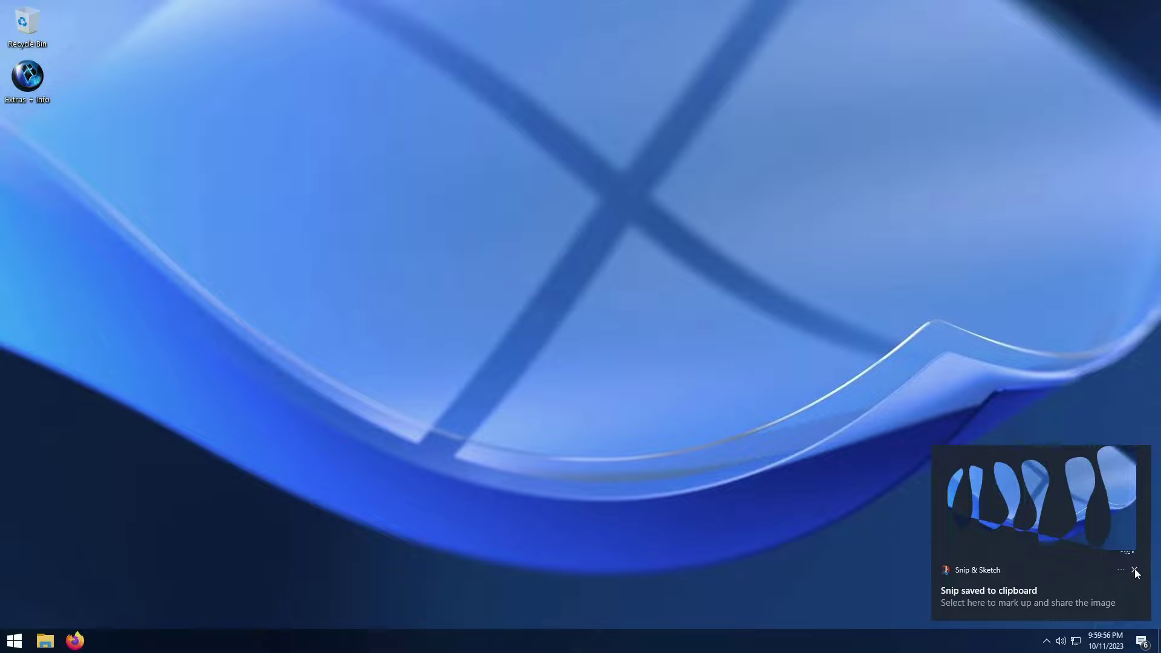
# Dismiss the snip notification, open Settings, shift its window toward the desktop's upper-left area, and go to the Language page under Time & Language.
pyautogui.click(1134, 571)
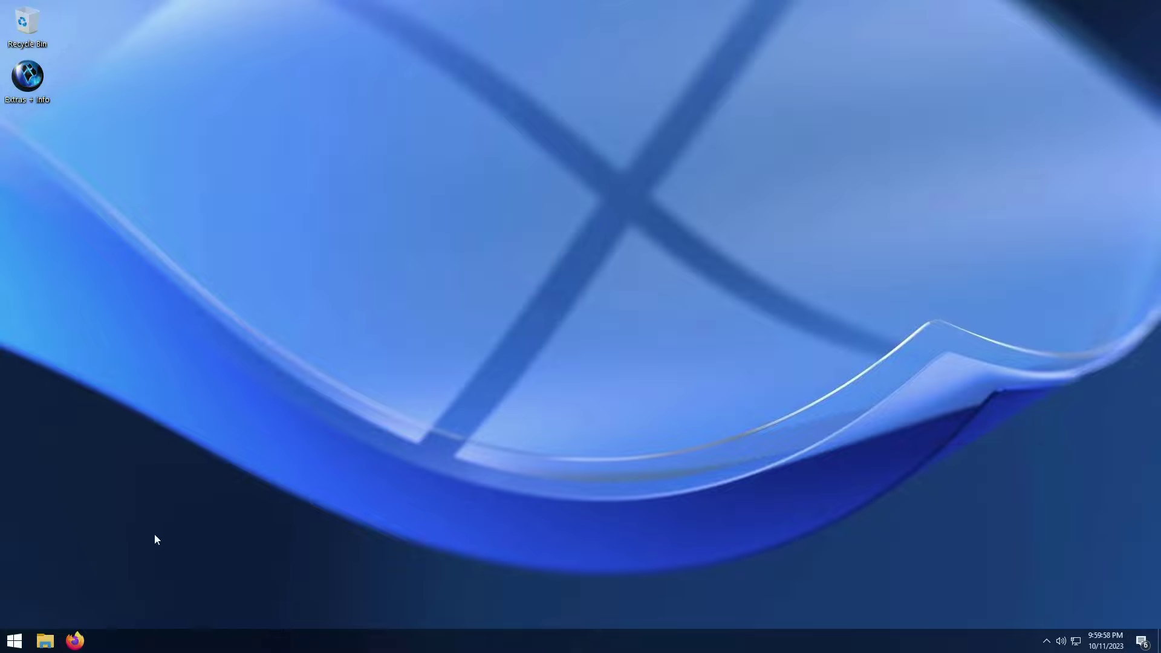
pyautogui.click(14, 640)
pyautogui.click(236, 548)
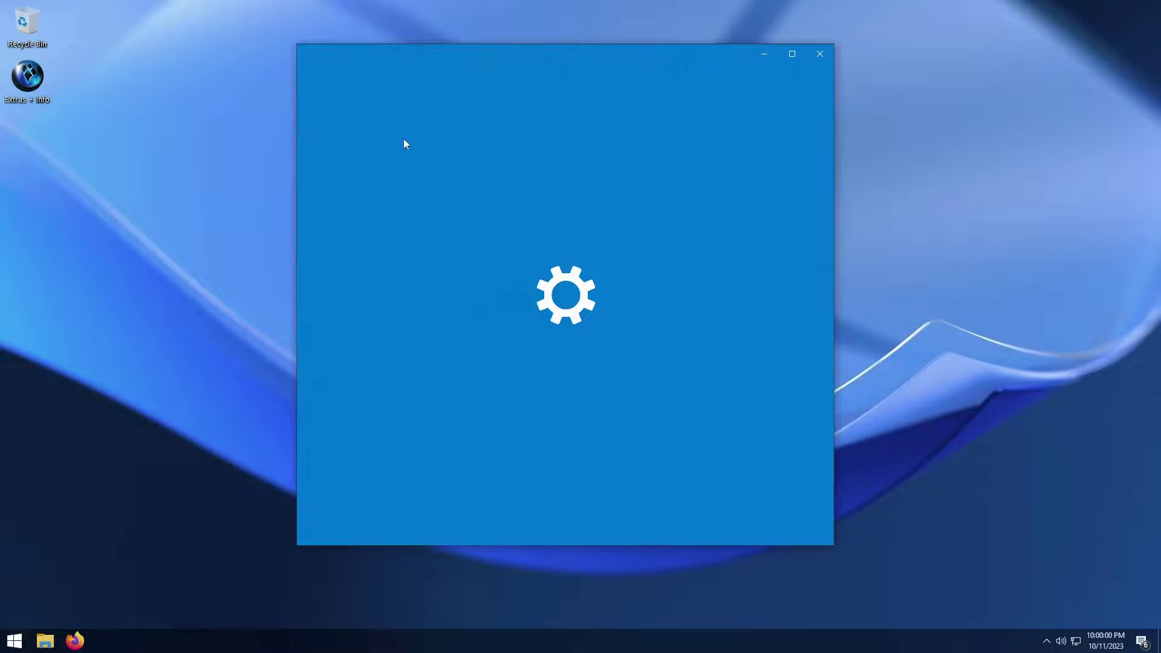
pyautogui.moveTo(590, 56); pyautogui.dragTo(354, 30)
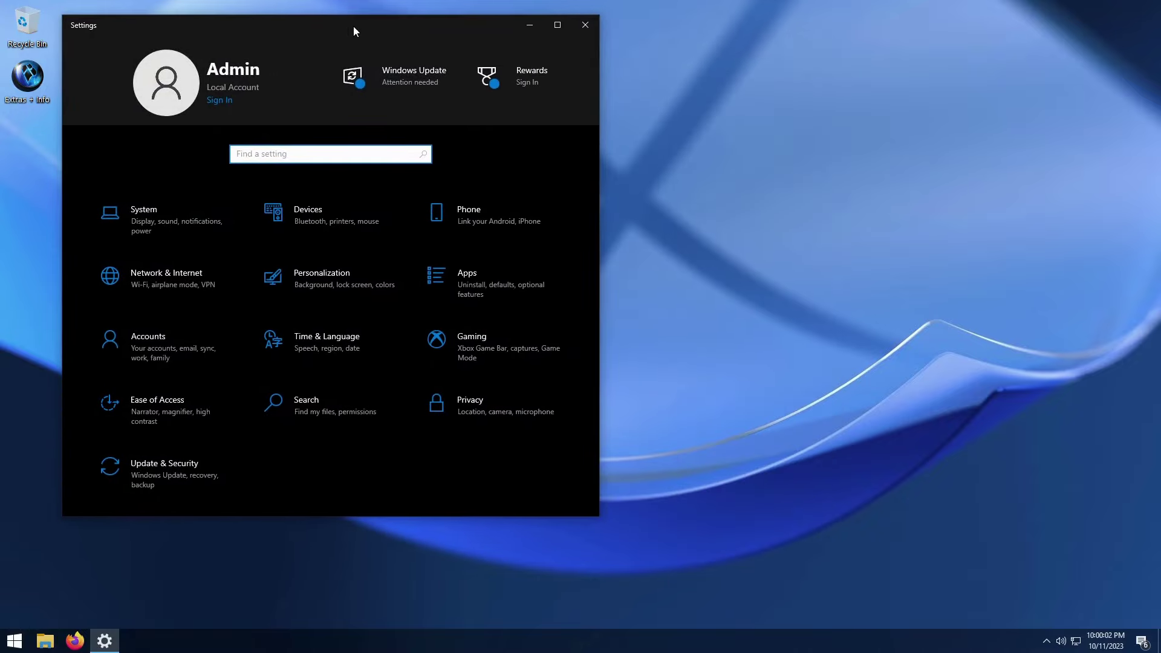
pyautogui.click(327, 342)
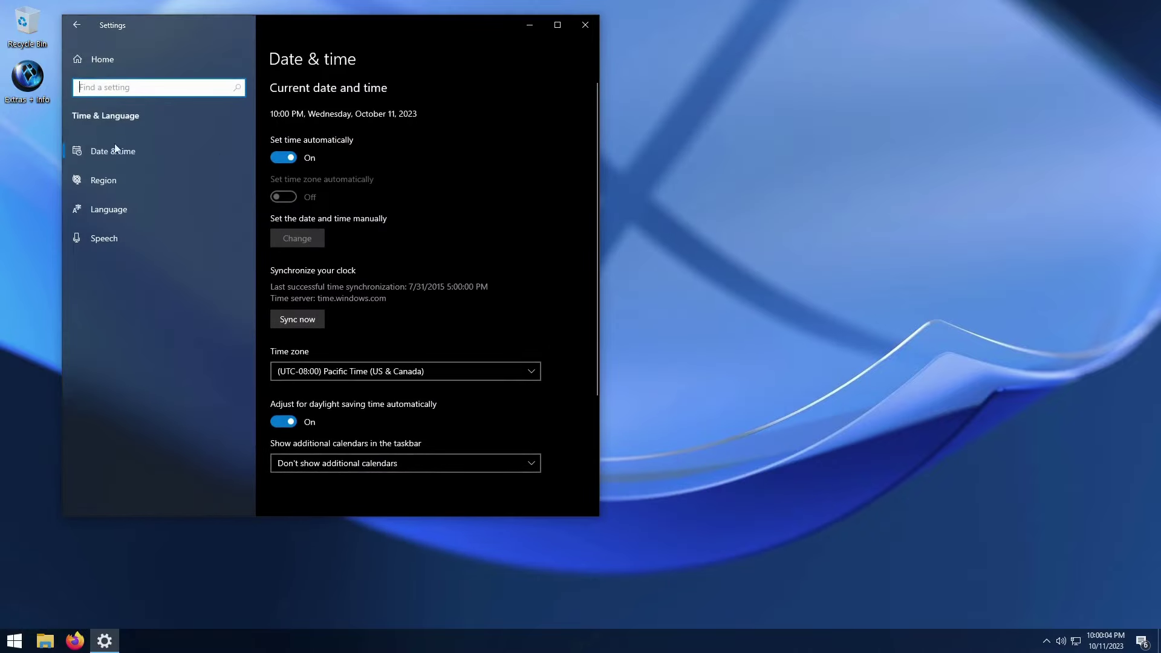
pyautogui.click(131, 206)
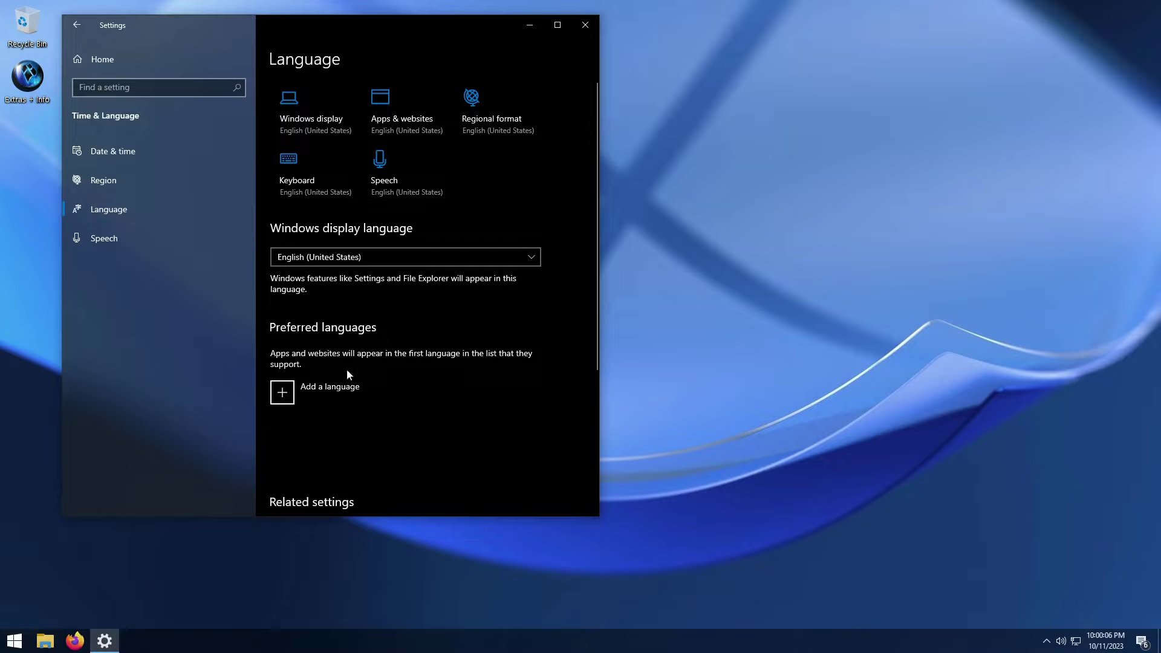
# Search the installable languages for "espanol" and install Español (México) with the language pack as the only optional feature.
pyautogui.click(283, 392)
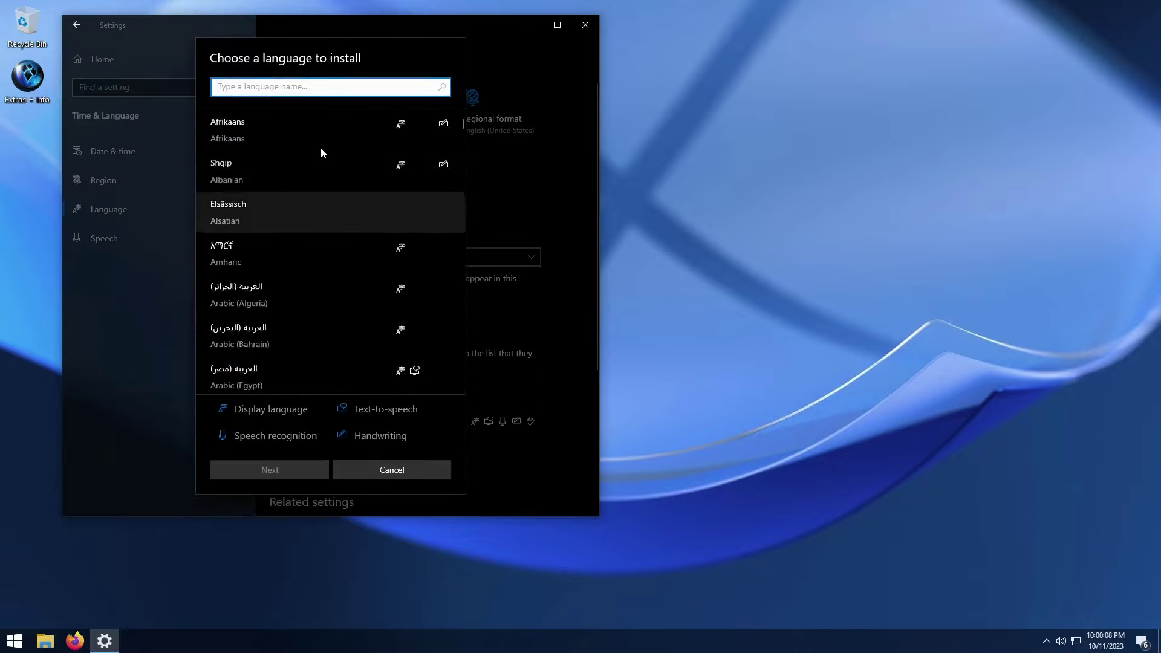
pyautogui.write('espanol')
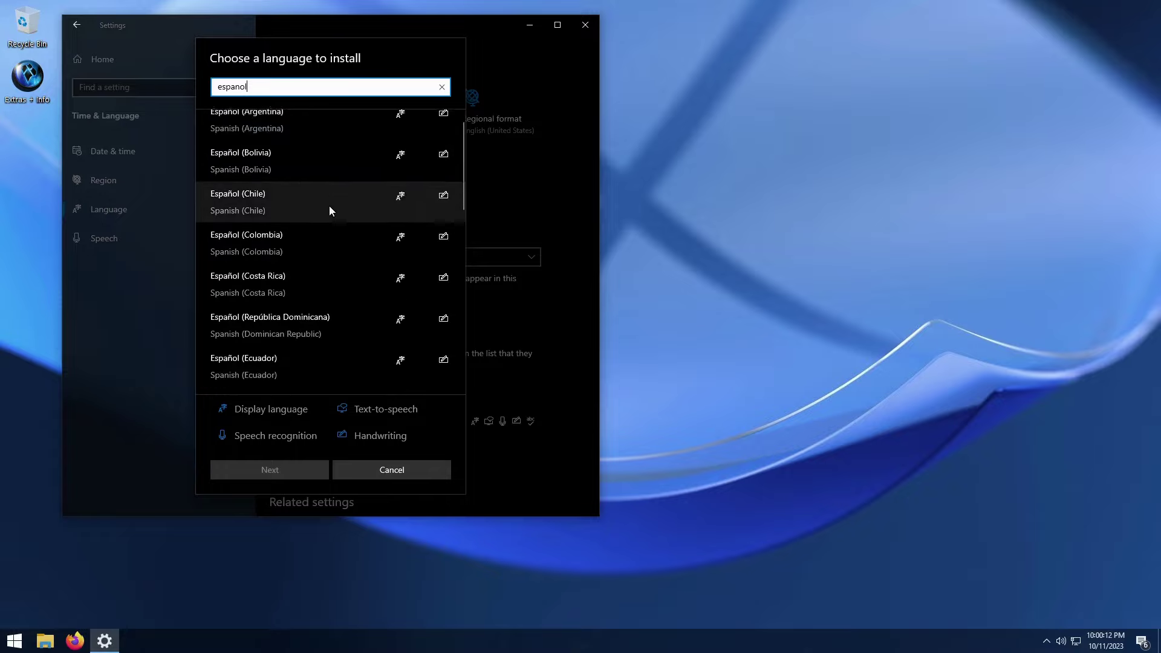
pyautogui.scroll(-3, 327, 208)
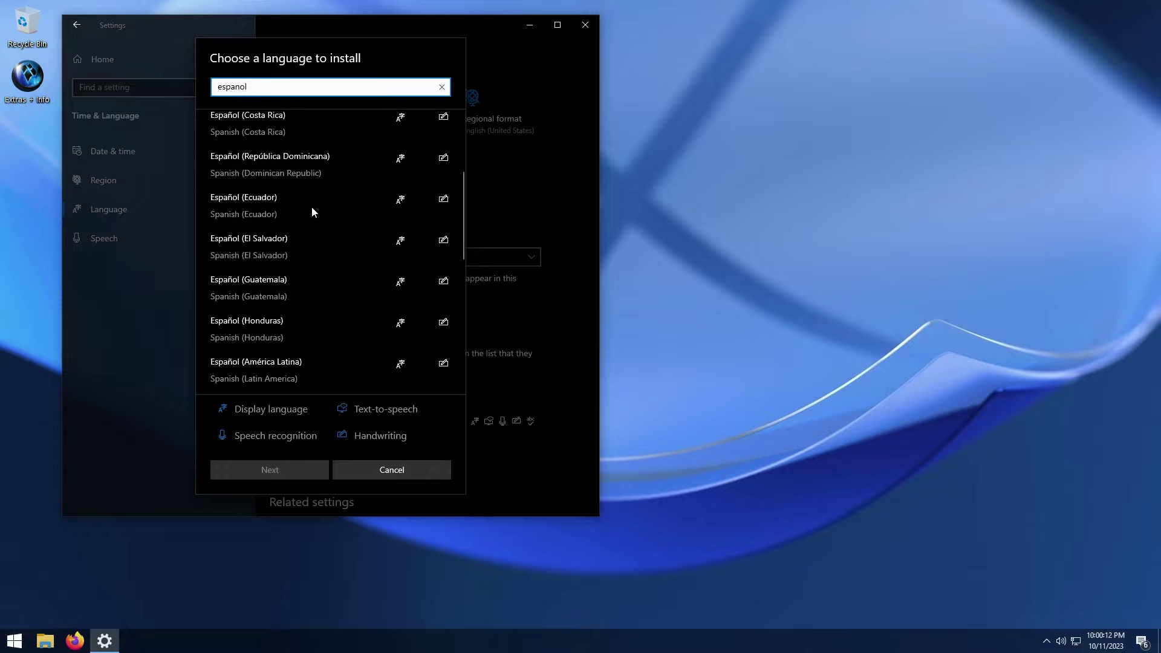
pyautogui.scroll(-2, 314, 151)
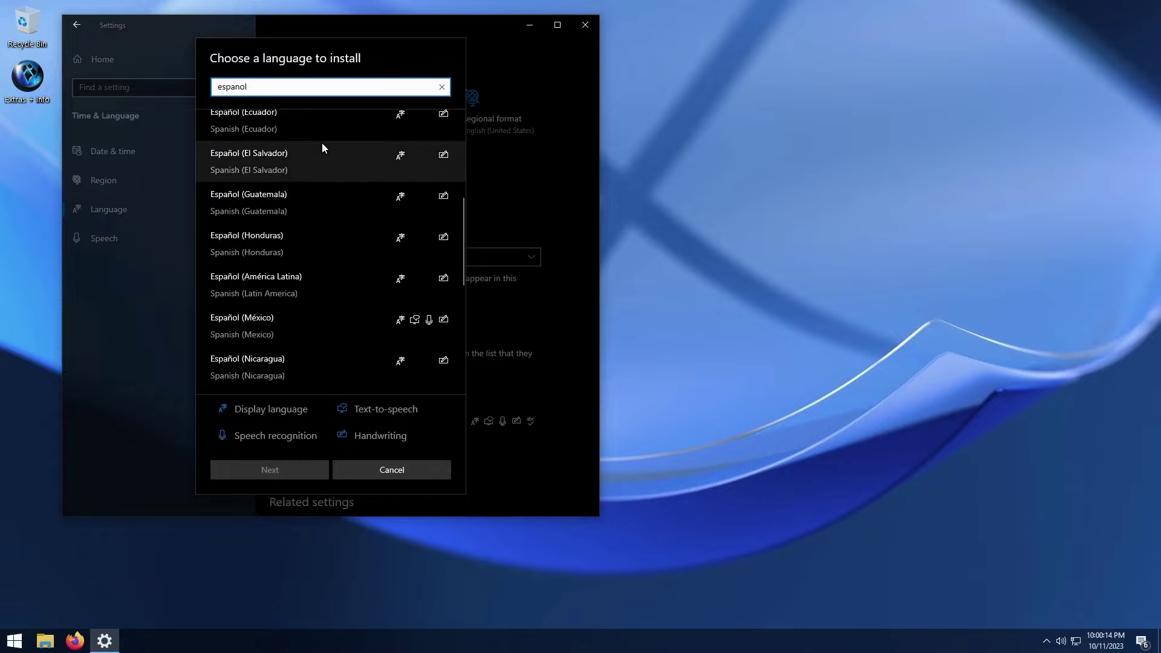
pyautogui.click(255, 326)
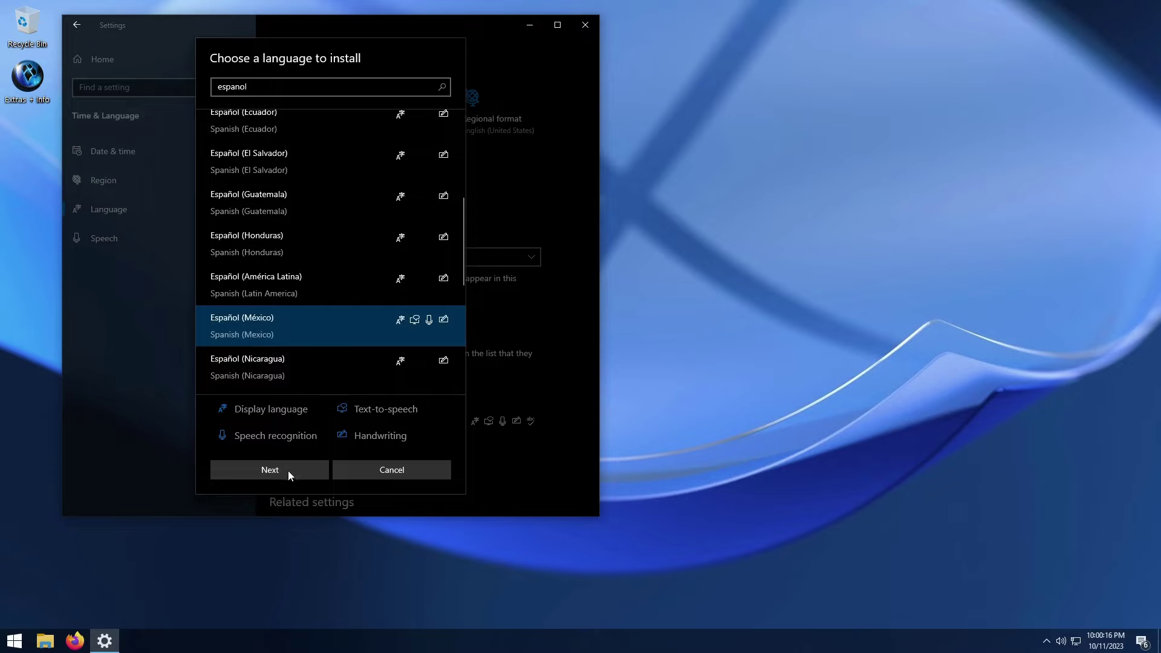
pyautogui.click(270, 471)
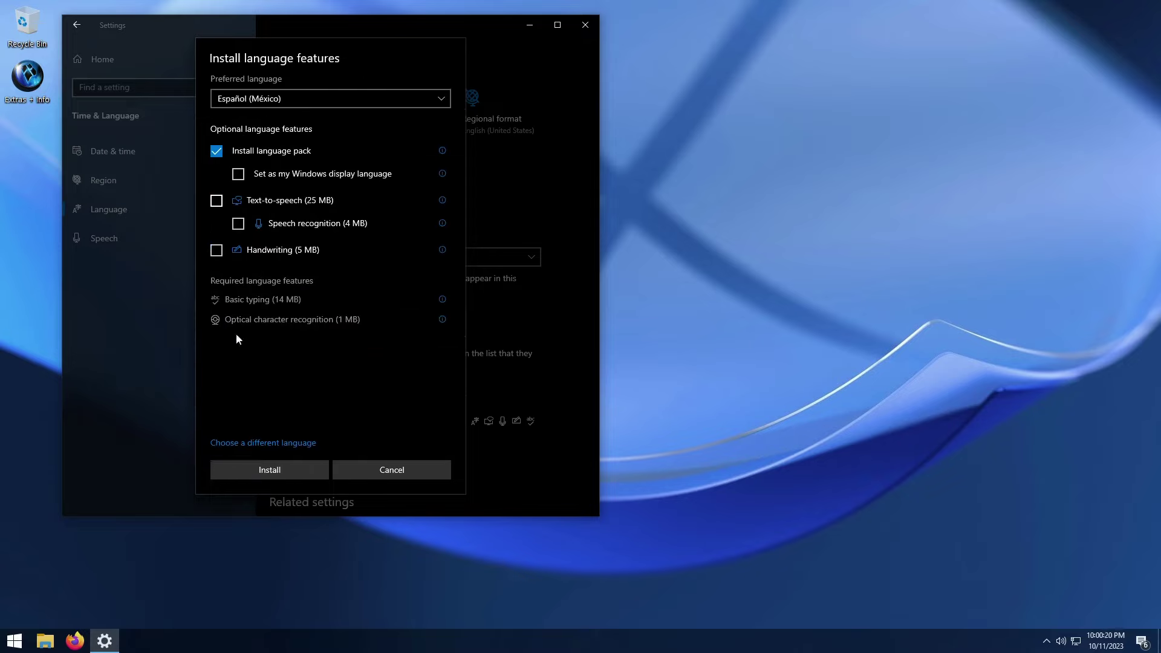
pyautogui.click(286, 475)
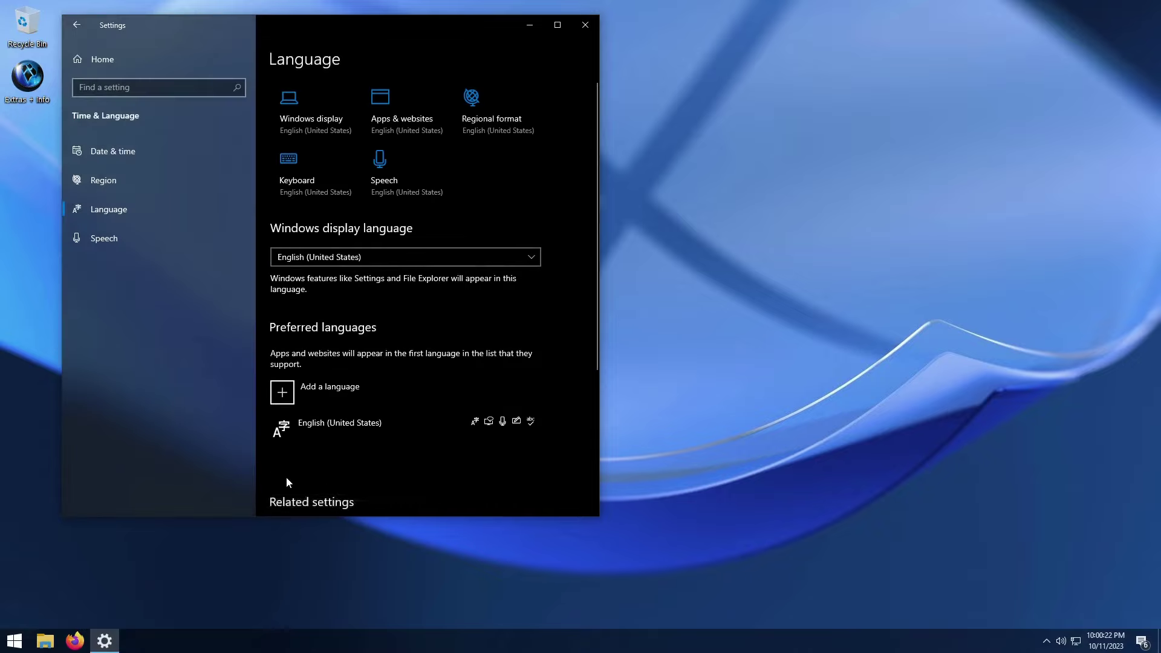
# Search the installable languages for "itali" and install Italiano (Italia) with its language pack, without text-to-speech or speech recognition.
pyautogui.click(288, 397)
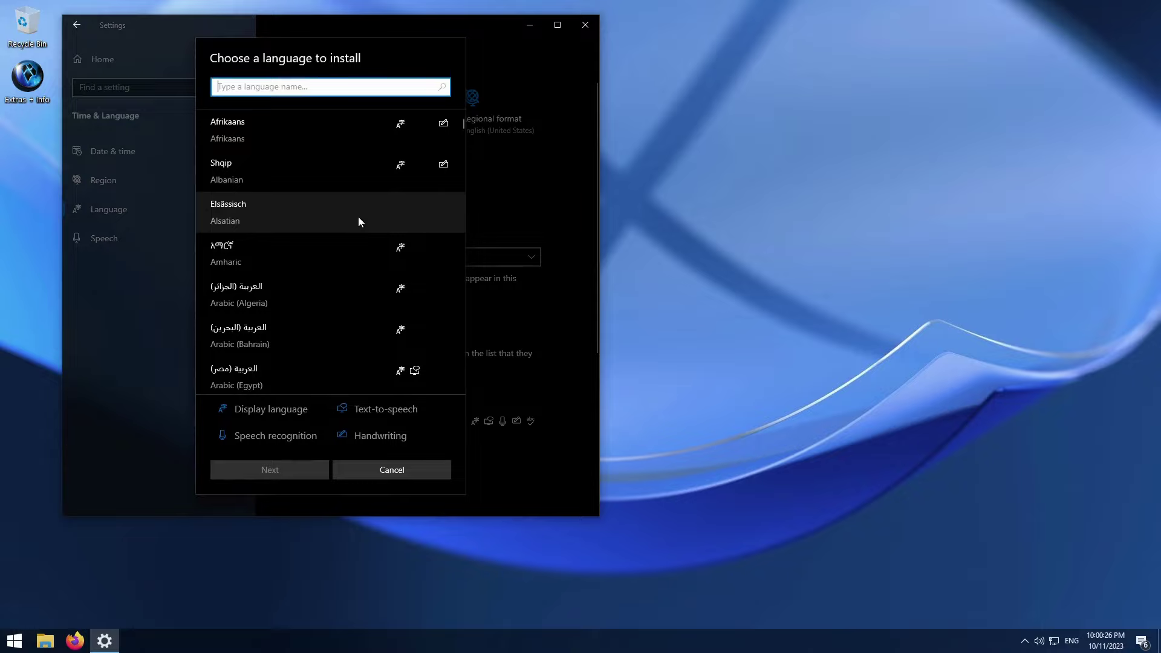
pyautogui.write('itali')
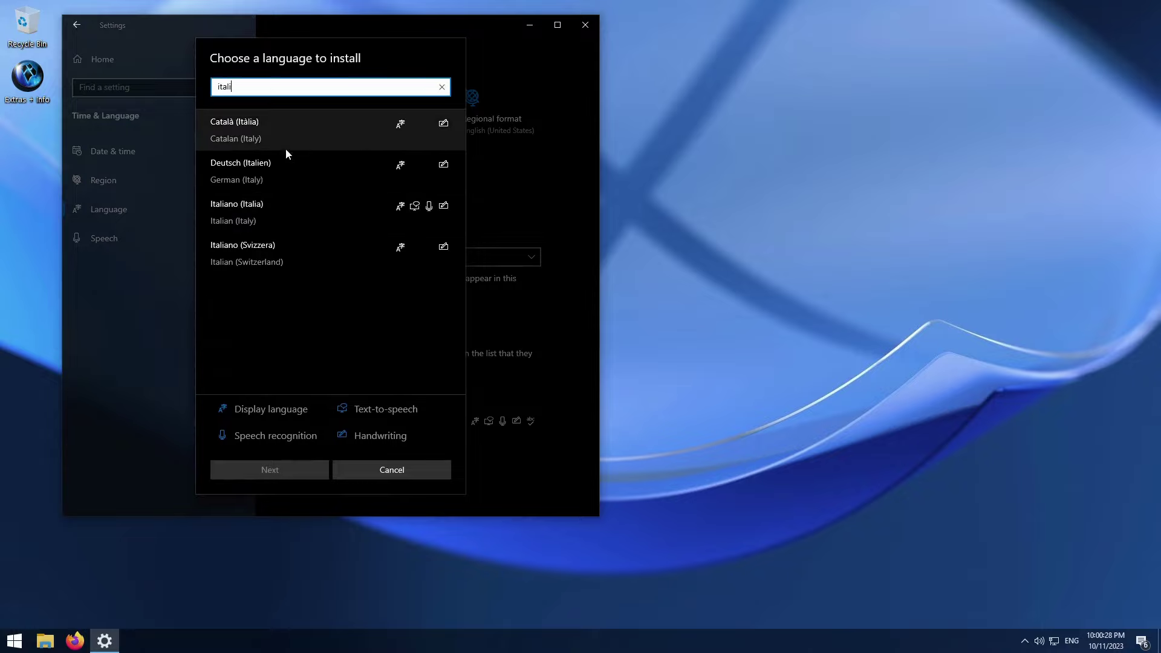
pyautogui.click(314, 217)
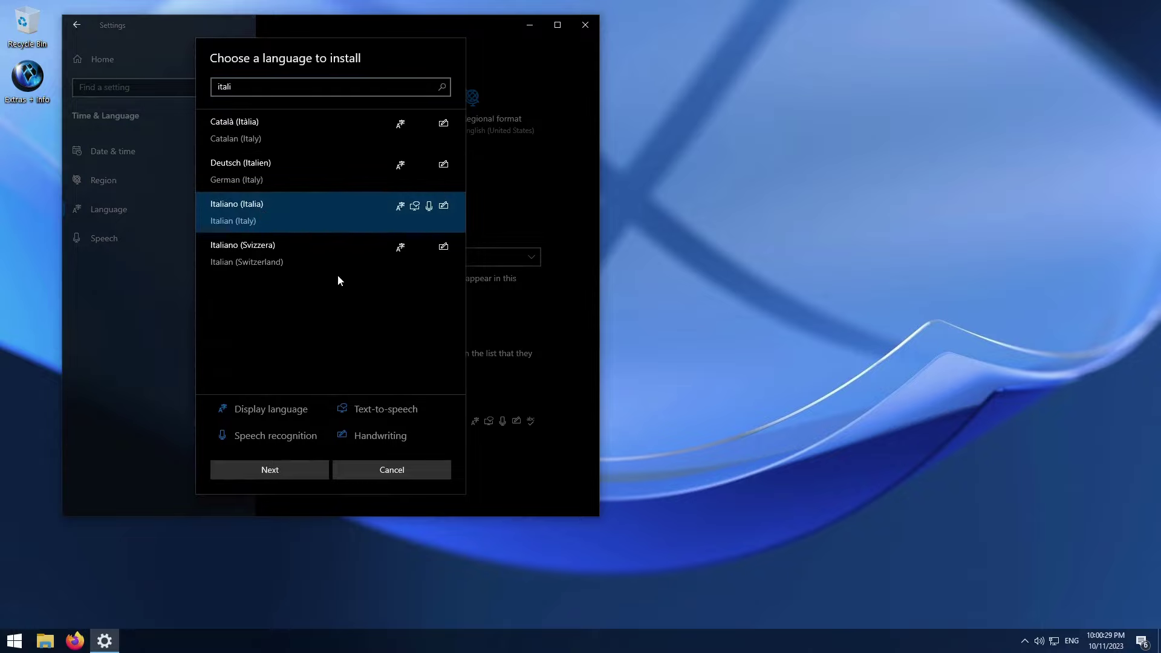
pyautogui.click(273, 472)
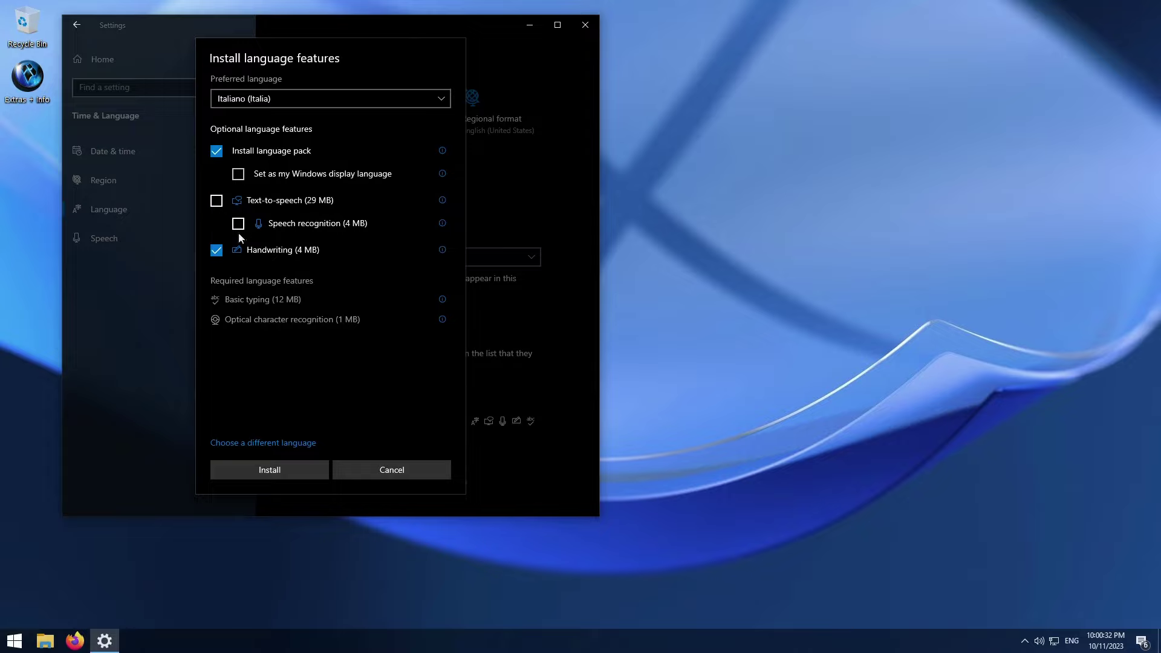
pyautogui.click(296, 476)
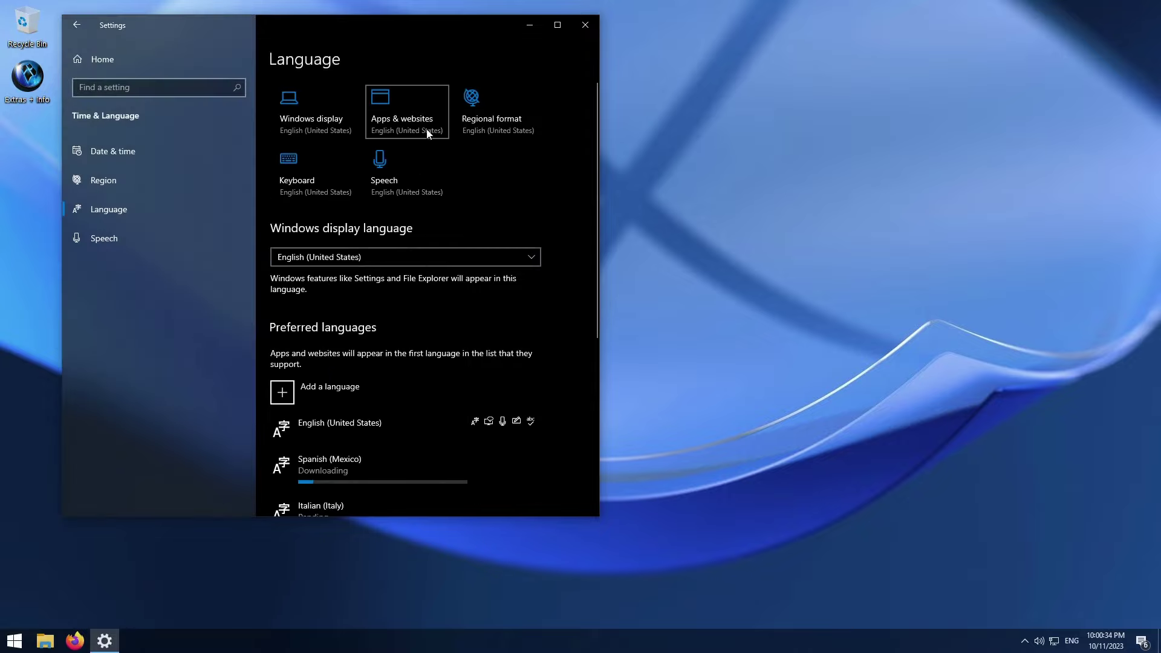
# Search the installable languages for "francais" and install Français (France) with the language pack as the only optional feature.
pyautogui.click(288, 397)
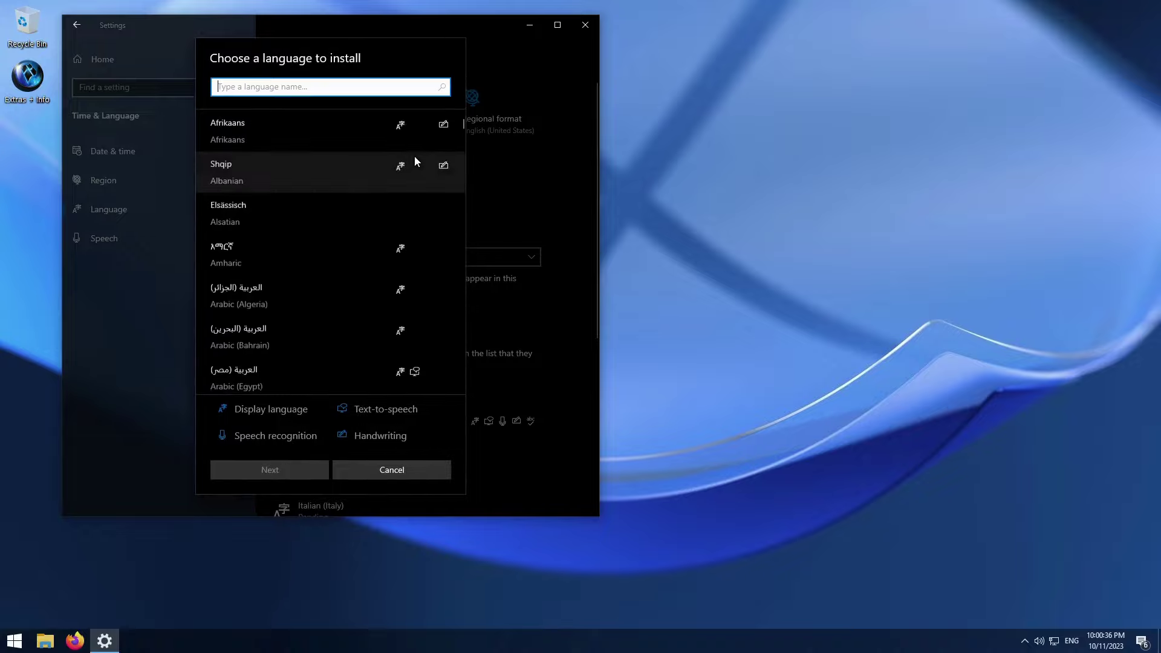
pyautogui.write('fransc')
pyautogui.press('BackSpace')
pyautogui.press('BackSpace')
pyautogui.press('BackSpace')
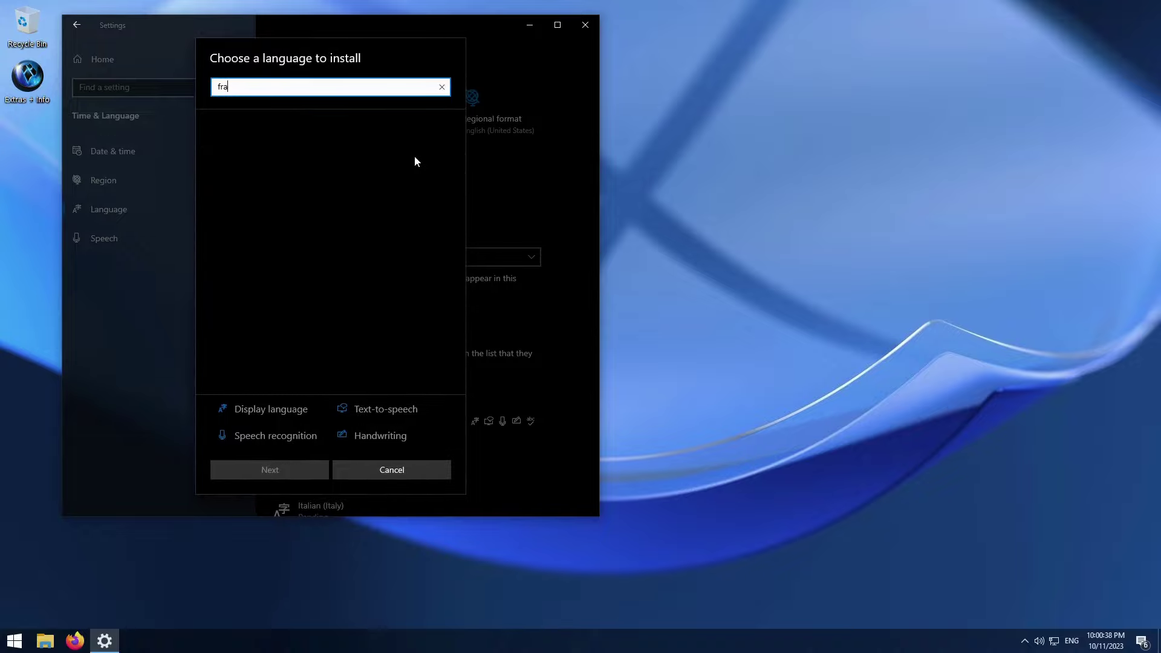
pyautogui.write('c')
pyautogui.press('BackSpace')
pyautogui.write('ncais')
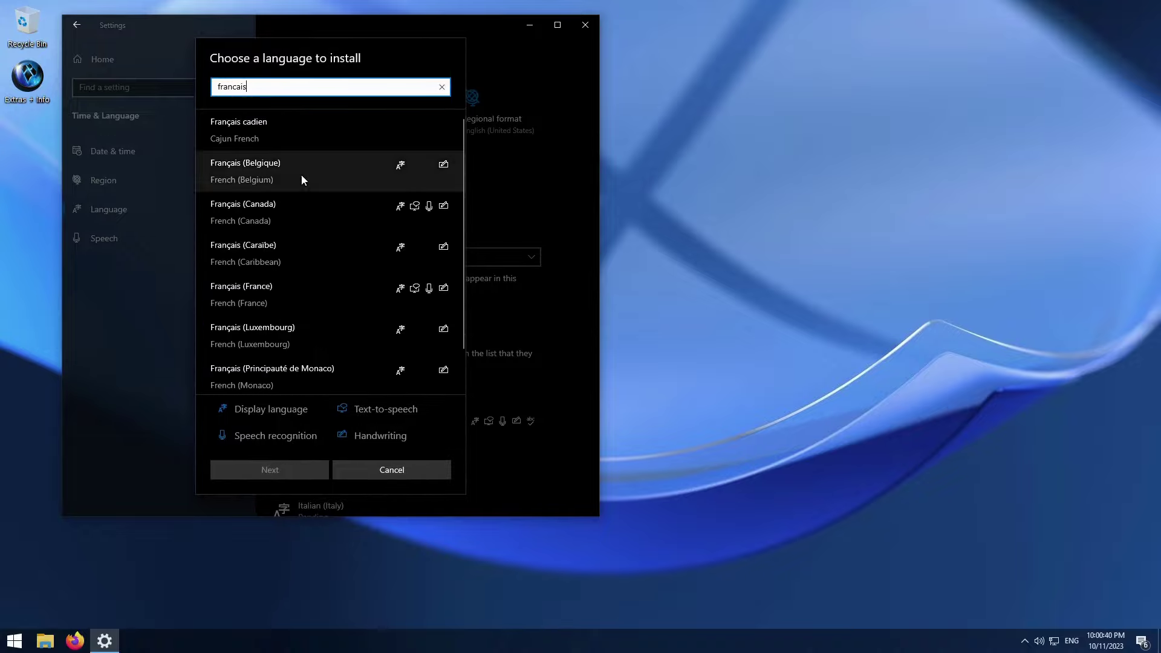
pyautogui.click(261, 289)
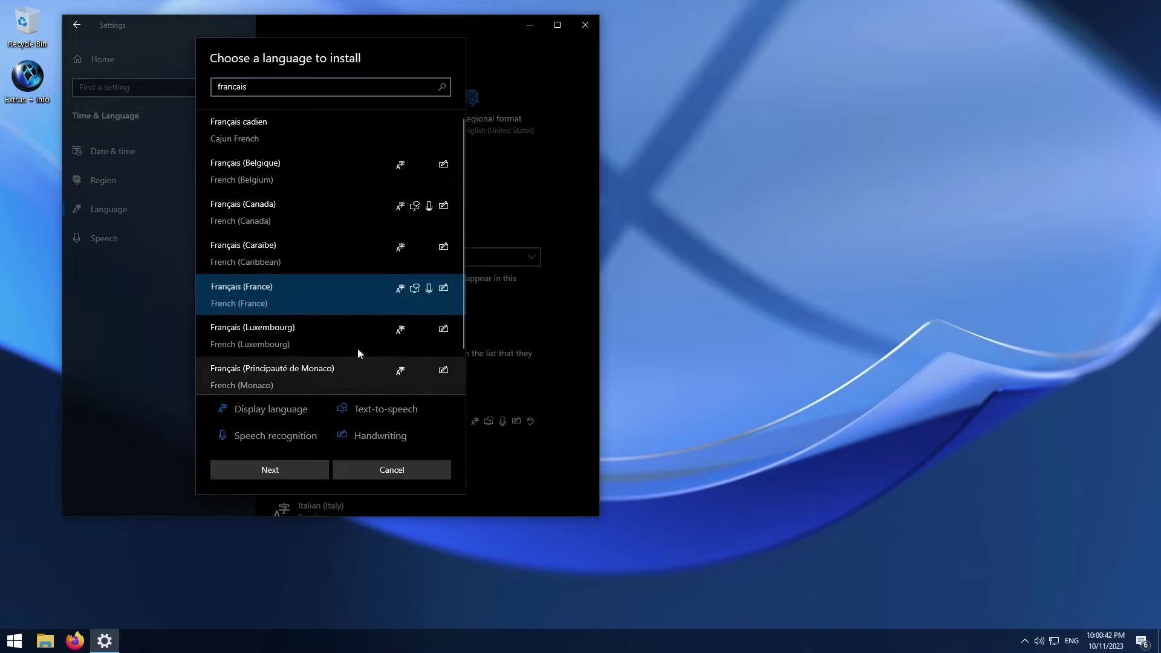
pyautogui.click(297, 472)
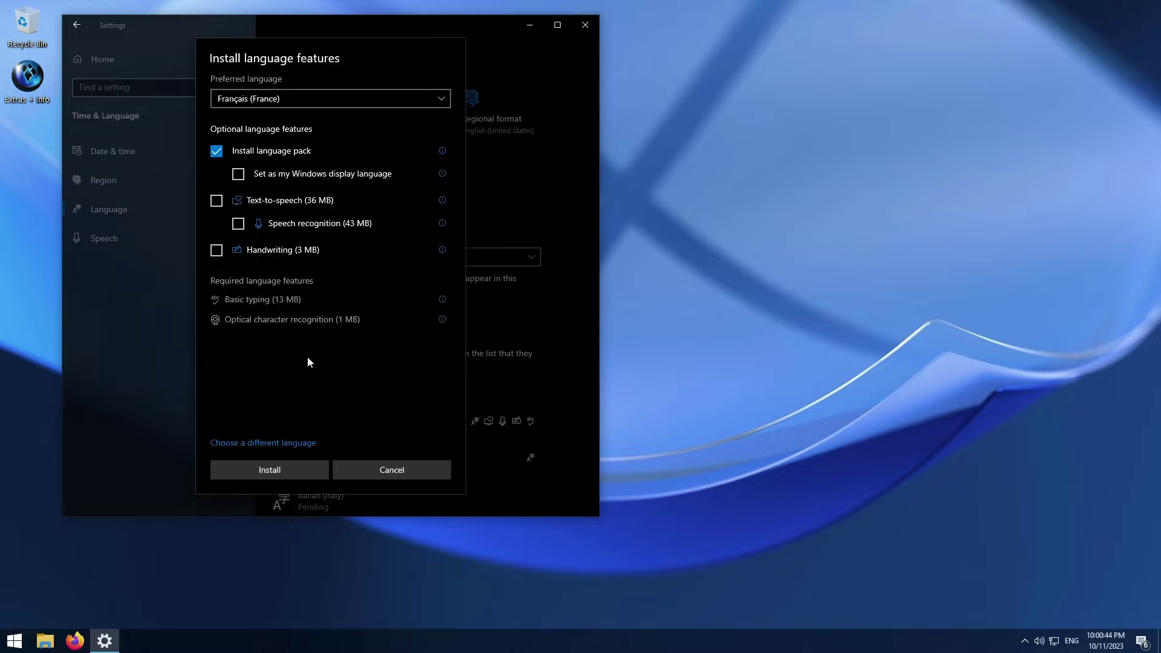
pyautogui.click(287, 467)
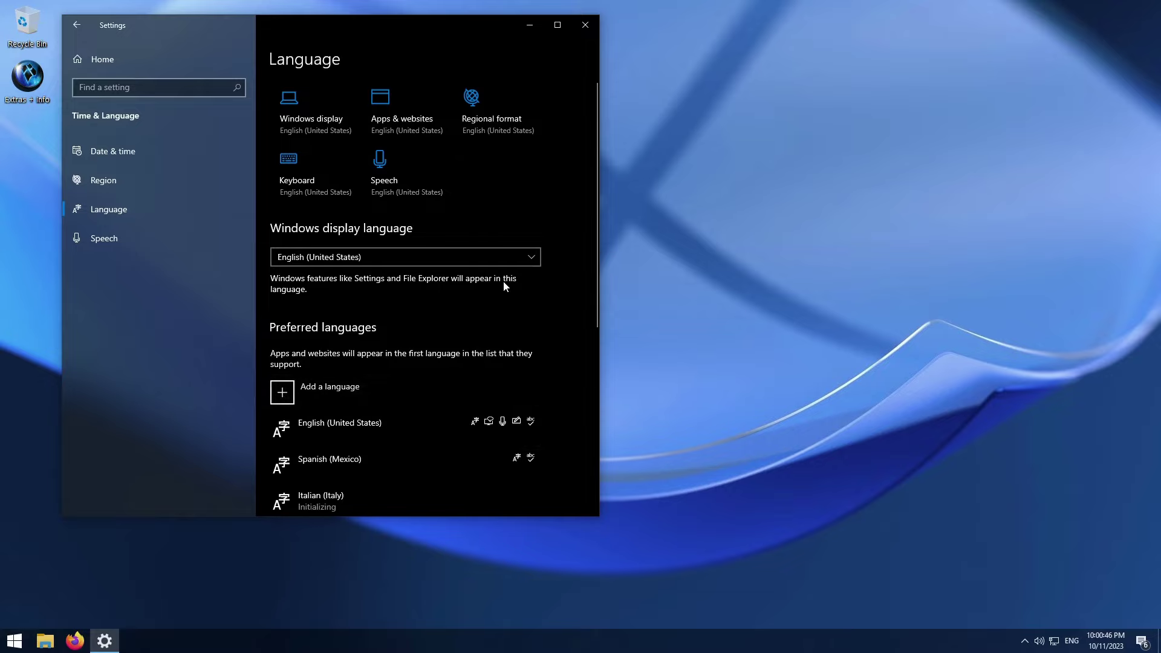
# Move the Settings window to the middle of the desktop and check the installation progress in the preferred languages list.
pyautogui.scroll(-3, 504, 284)
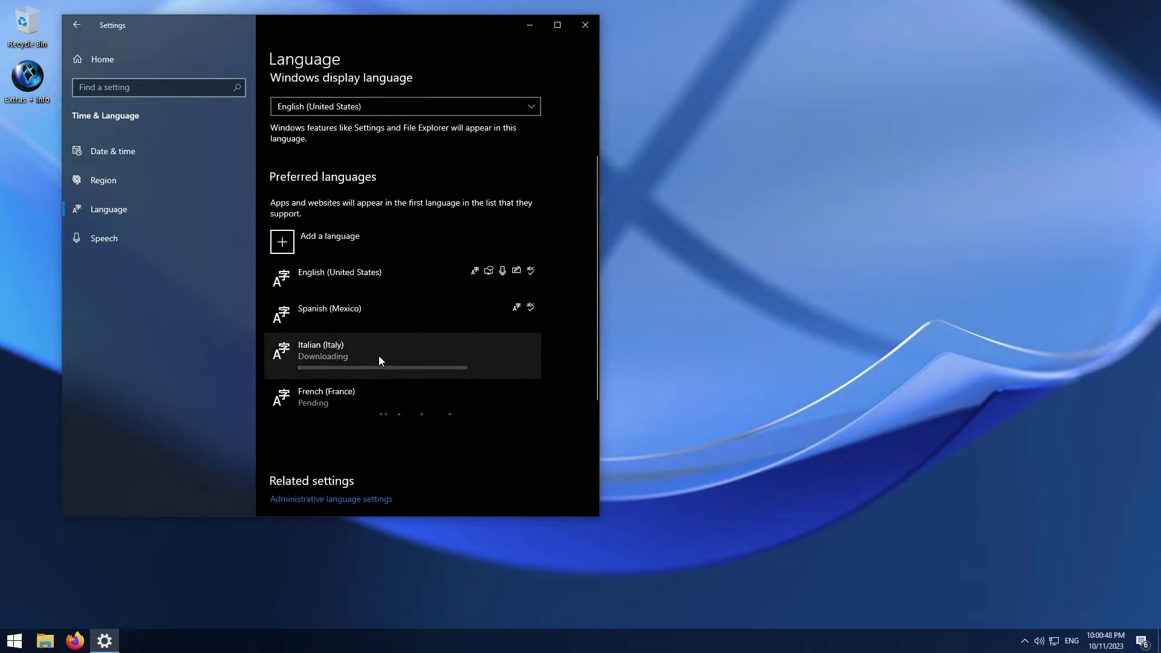
pyautogui.moveTo(596, 263)
pyautogui.mouseDown()
pyautogui.moveTo(593, 299)
pyautogui.moveTo(595, 256)
pyautogui.mouseUp()
pyautogui.moveTo(411, 23); pyautogui.dragTo(622, 35)
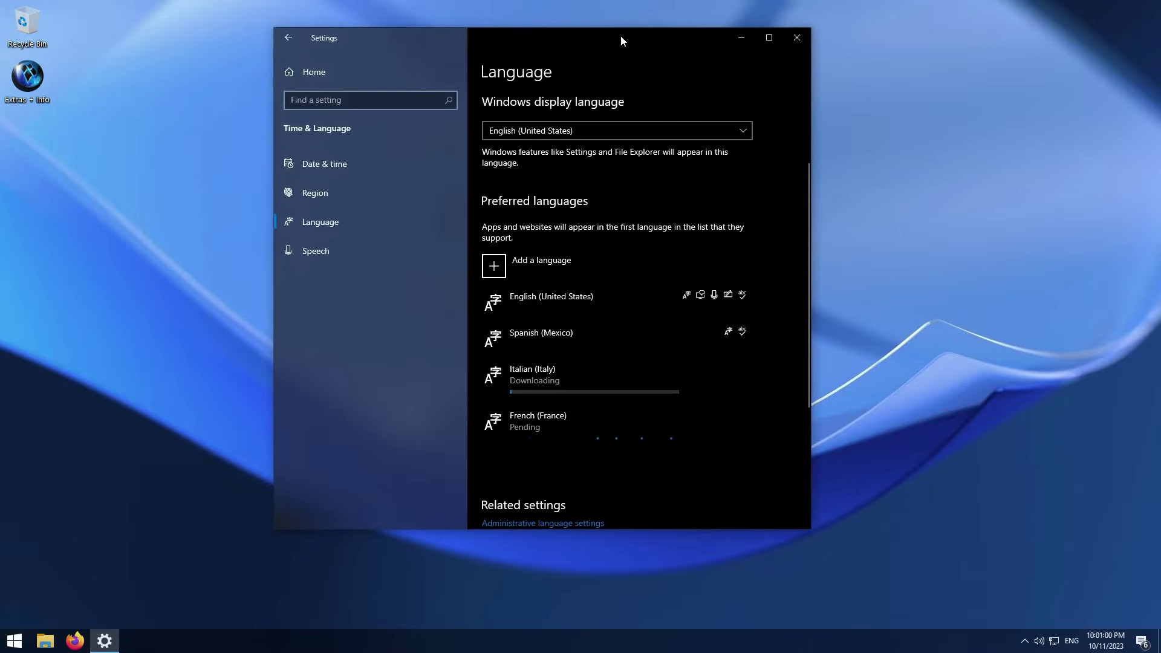
pyautogui.moveTo(622, 36)
pyautogui.mouseDown()
pyautogui.moveTo(885, 30)
pyautogui.moveTo(902, 49)
pyautogui.moveTo(735, 90)
pyautogui.moveTo(366, 16)
pyautogui.moveTo(430, 39)
pyautogui.moveTo(608, 43)
pyautogui.moveTo(649, 31)
pyautogui.moveTo(622, 35)
pyautogui.mouseUp()
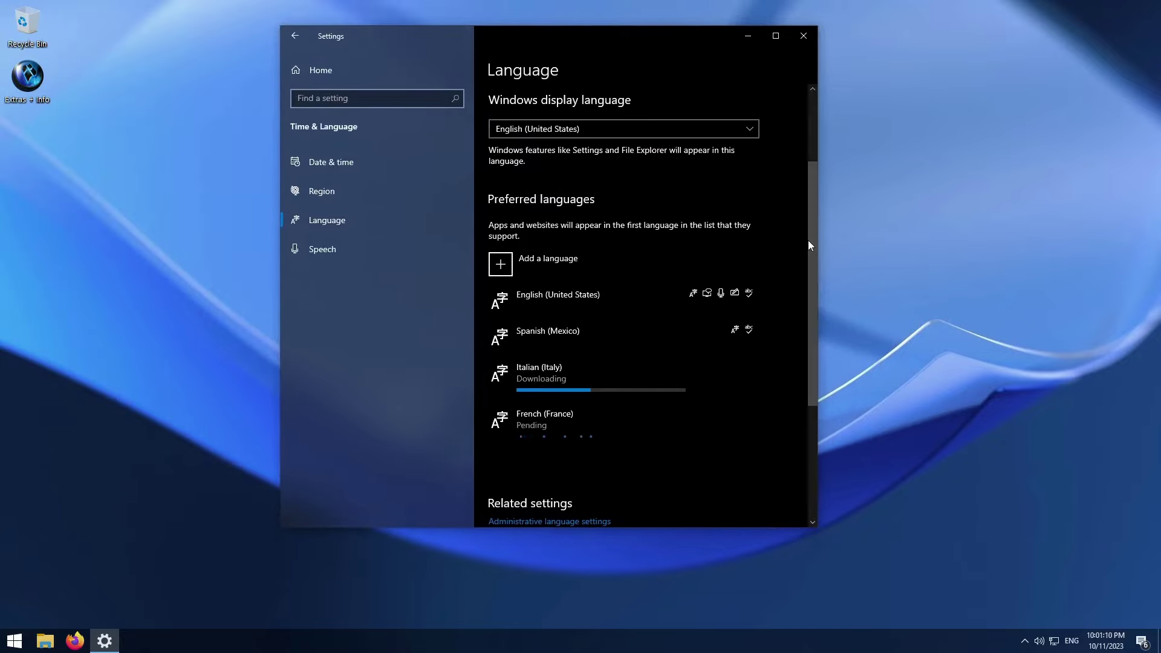
pyautogui.moveTo(814, 245); pyautogui.dragTo(815, 255)
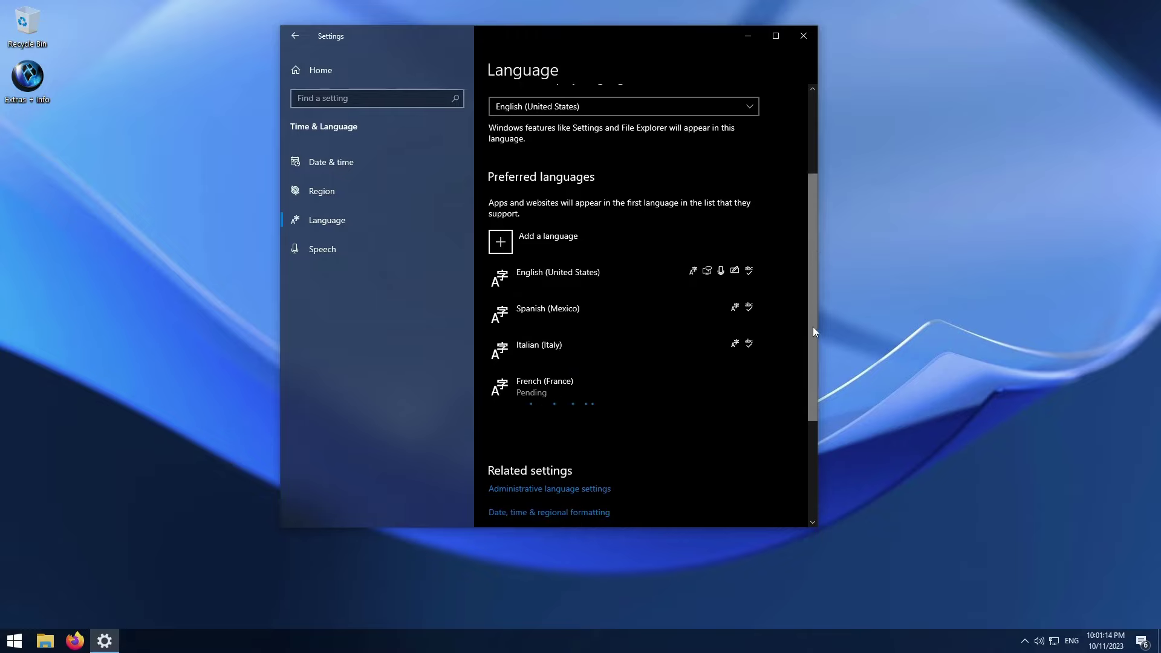
pyautogui.moveTo(813, 327); pyautogui.dragTo(810, 344)
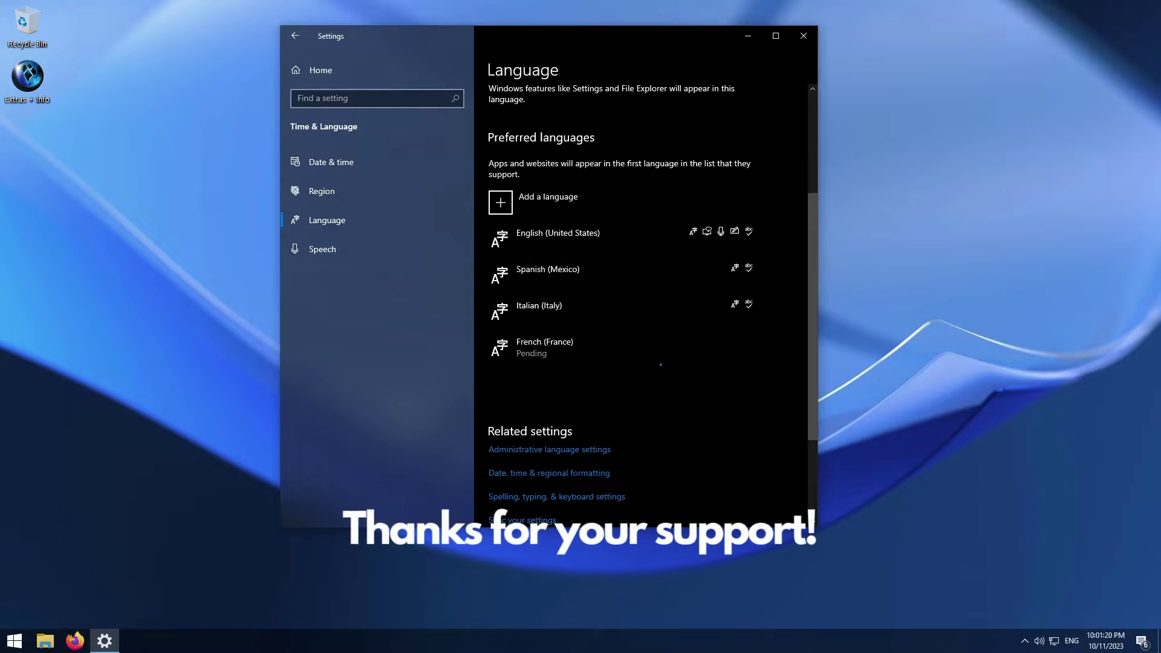
# Review the notifications in the action center and expand its quick actions.
pyautogui.click(1145, 644)
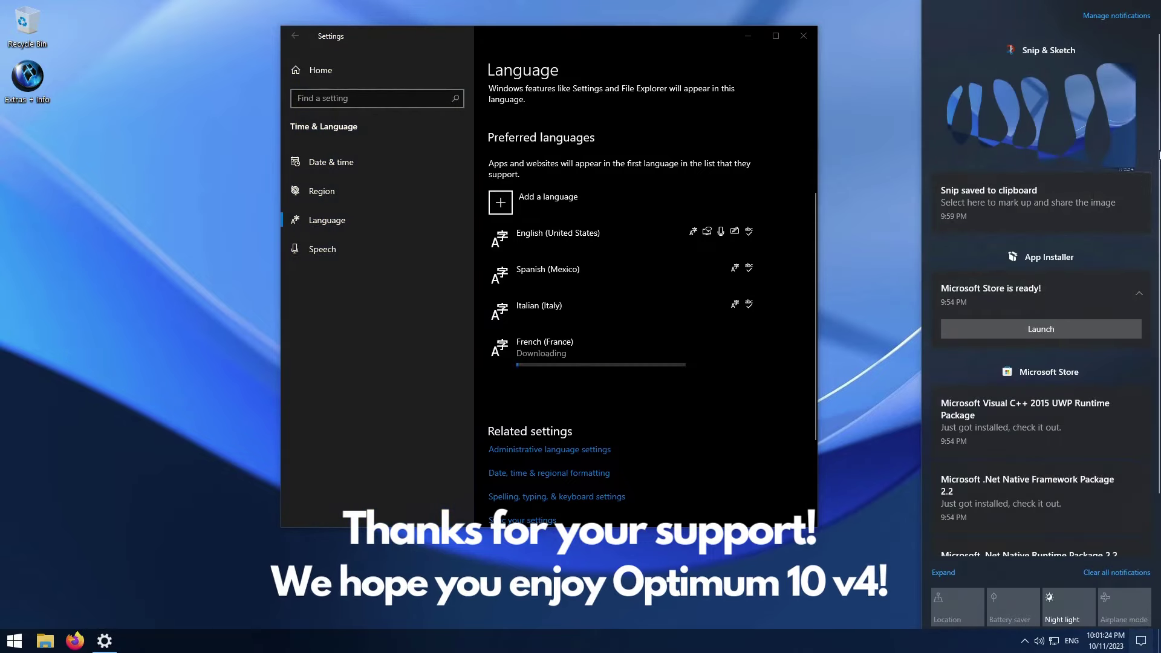
pyautogui.scroll(-1, 1159, 199)
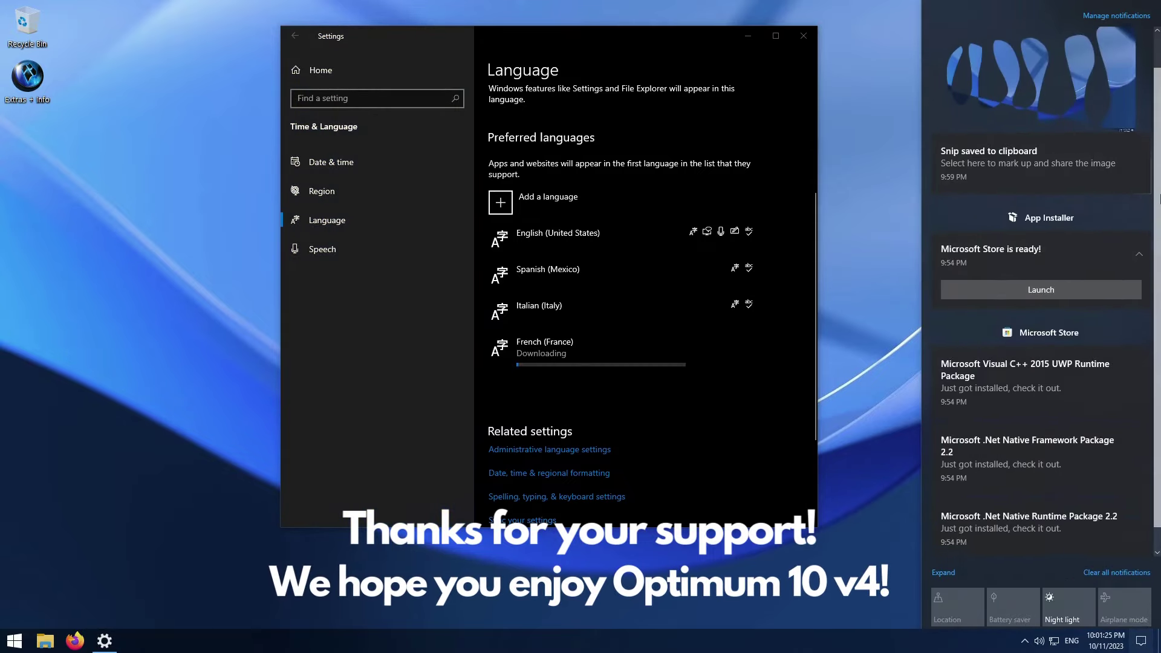
pyautogui.click(944, 575)
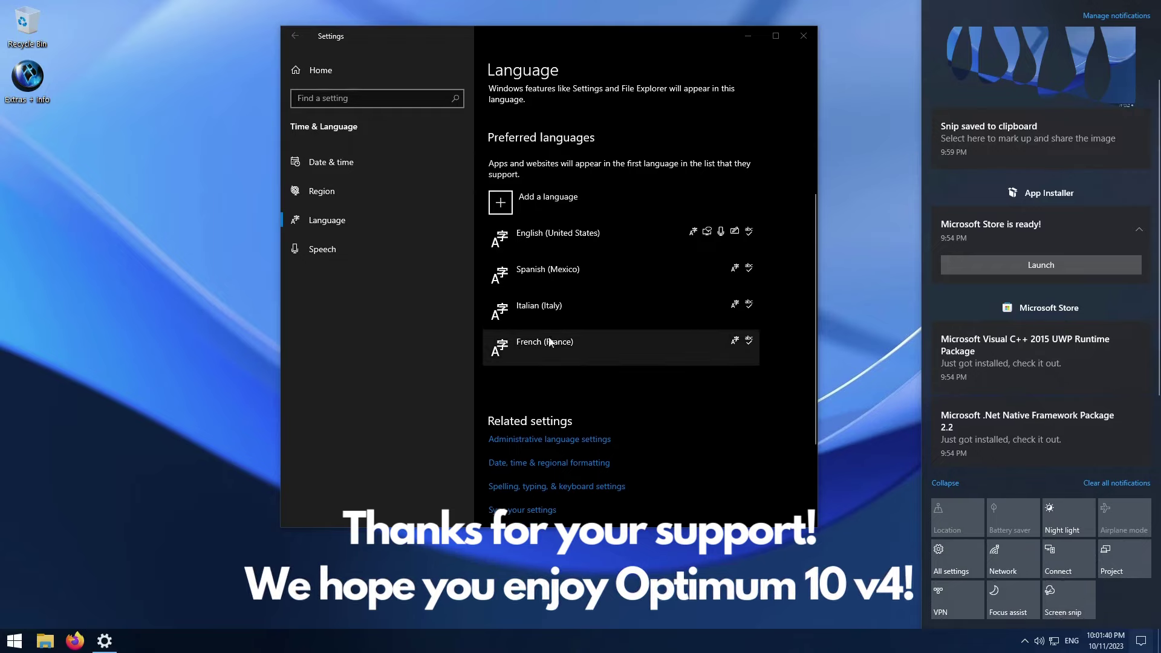
# Return to the Language page and set the Windows display language to Español (México).
pyautogui.click(540, 272)
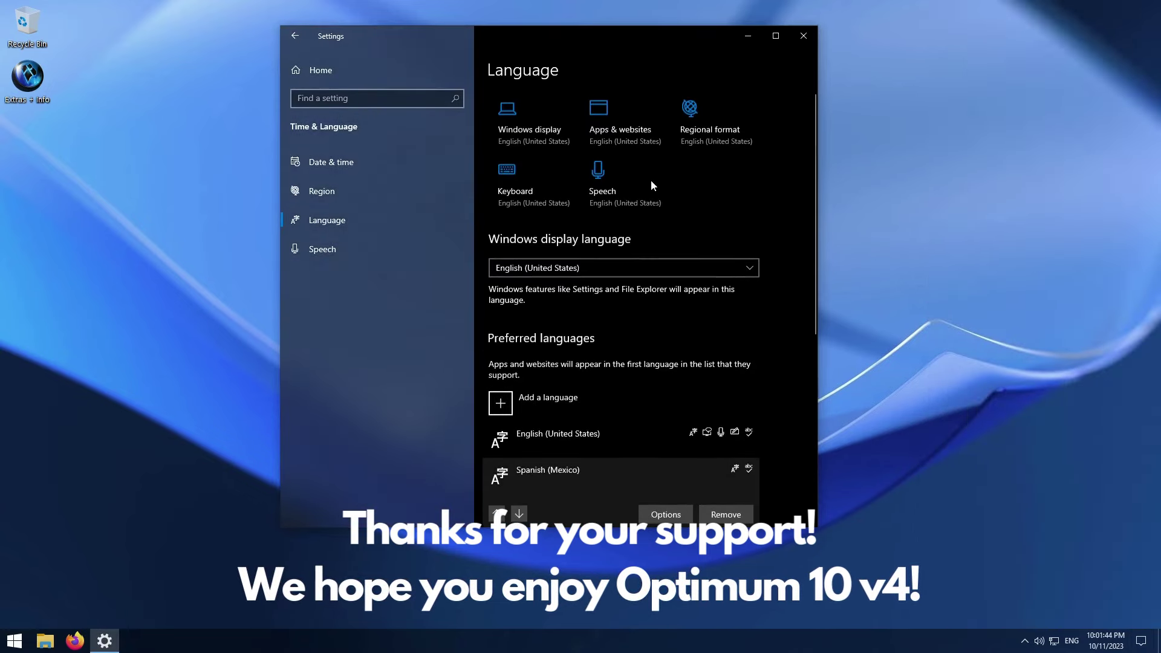
pyautogui.click(758, 273)
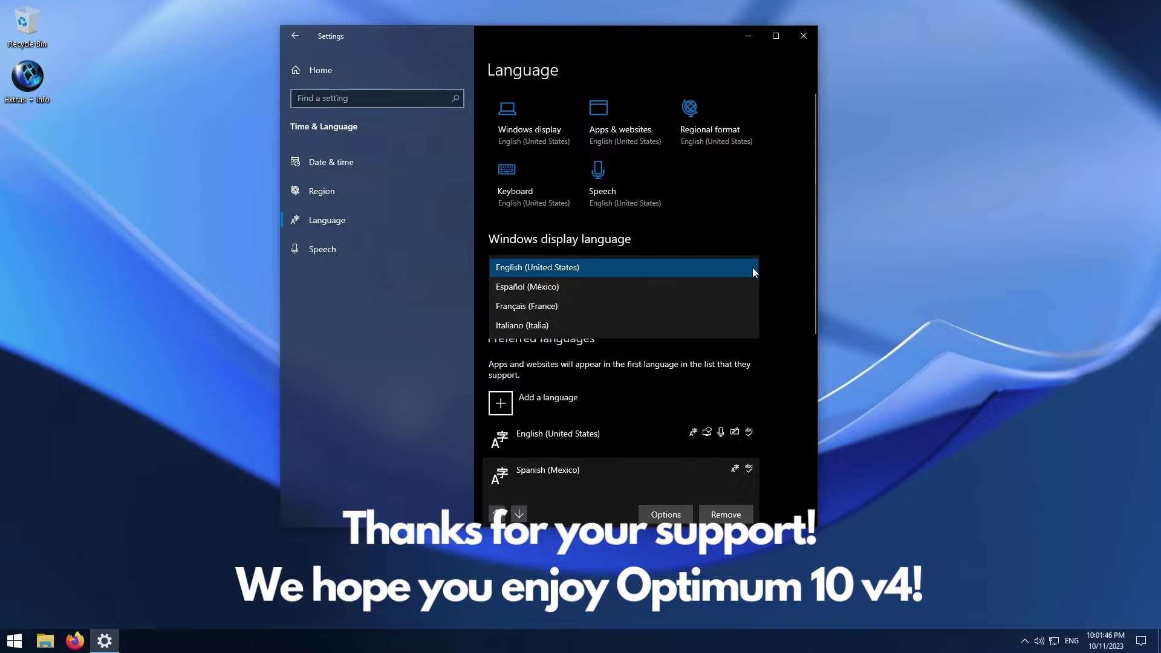
pyautogui.click(613, 284)
pyautogui.click(600, 306)
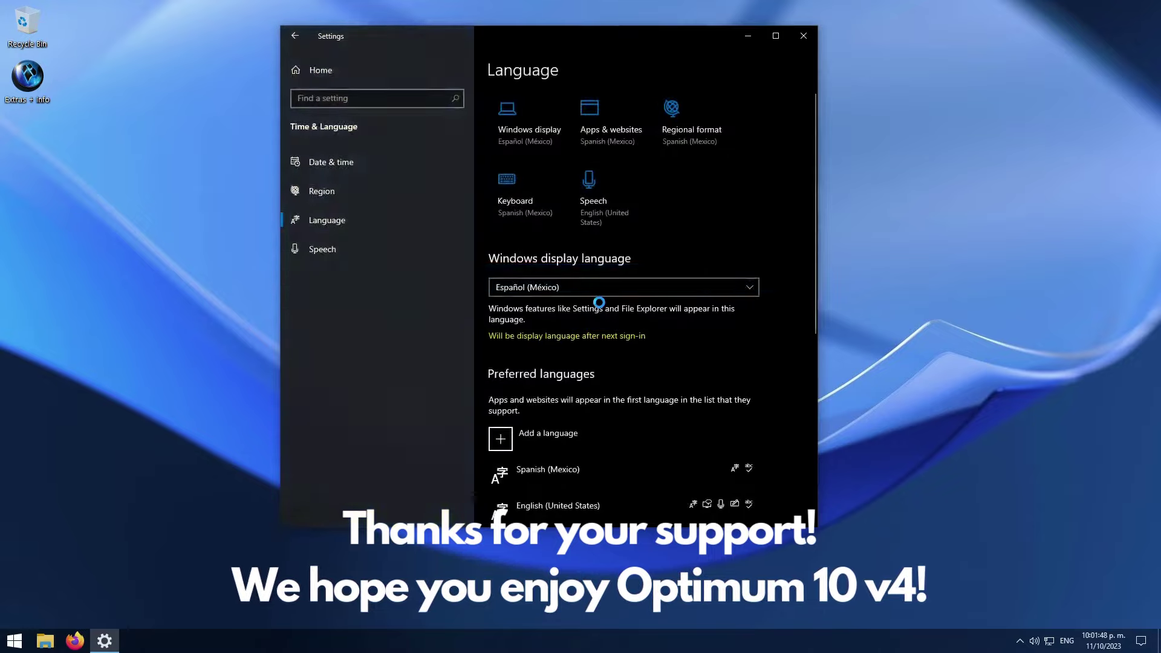